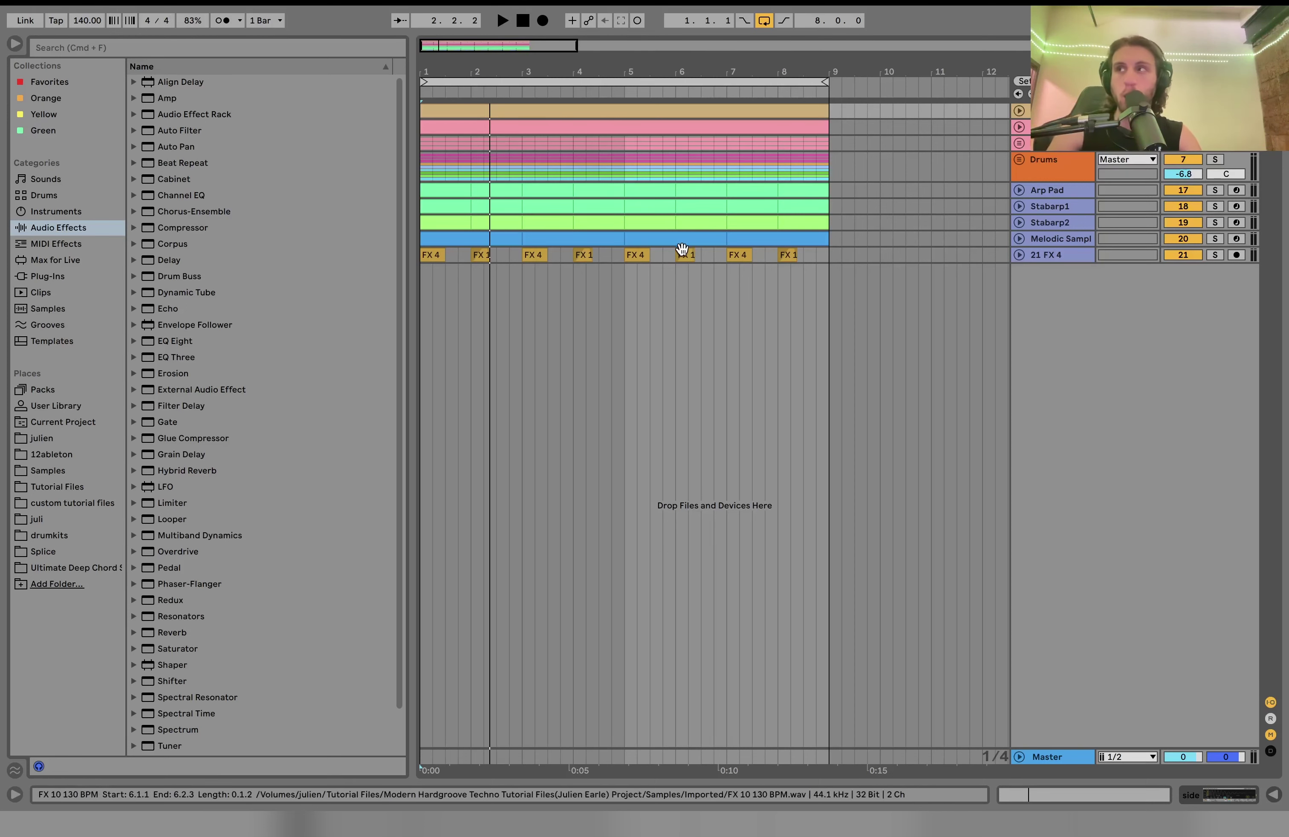
Audition the loop, solo the side track at the start of the arrangement and show its kick sampler.
key("space")
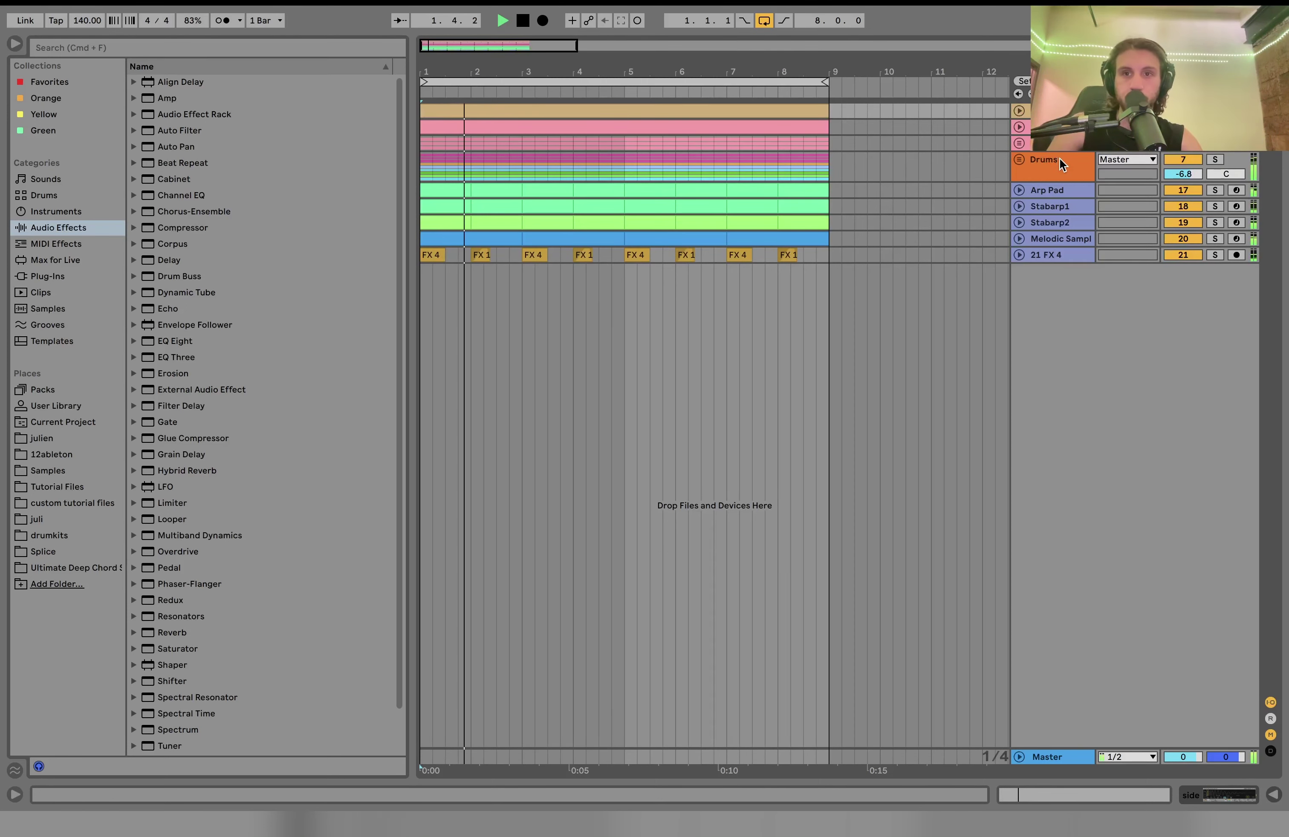
left_click(1216, 111)
double_click(1058, 111)
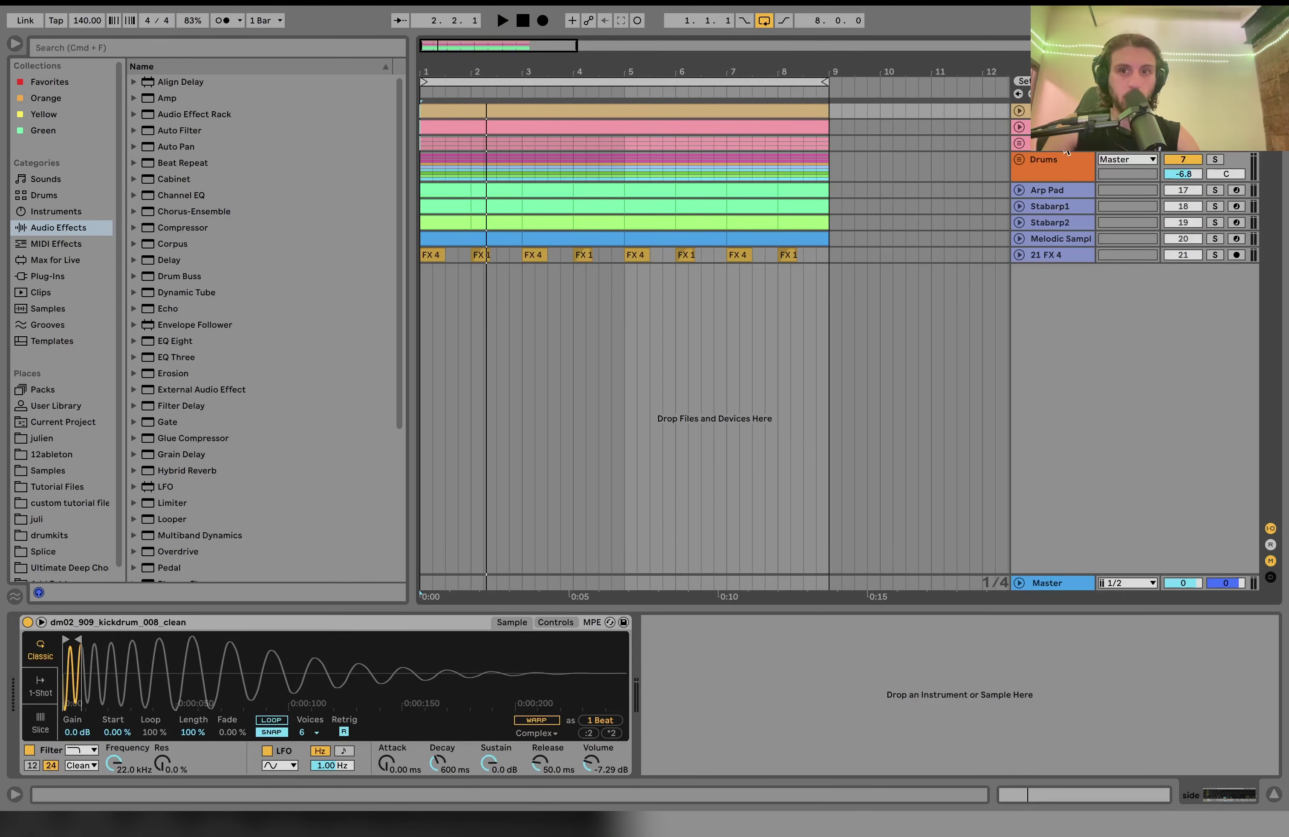
Unfold the 909 kick track and the Rumble group, and audition the Rumble group in solo.
key("space")
left_click(1020, 127)
left_click(1020, 127)
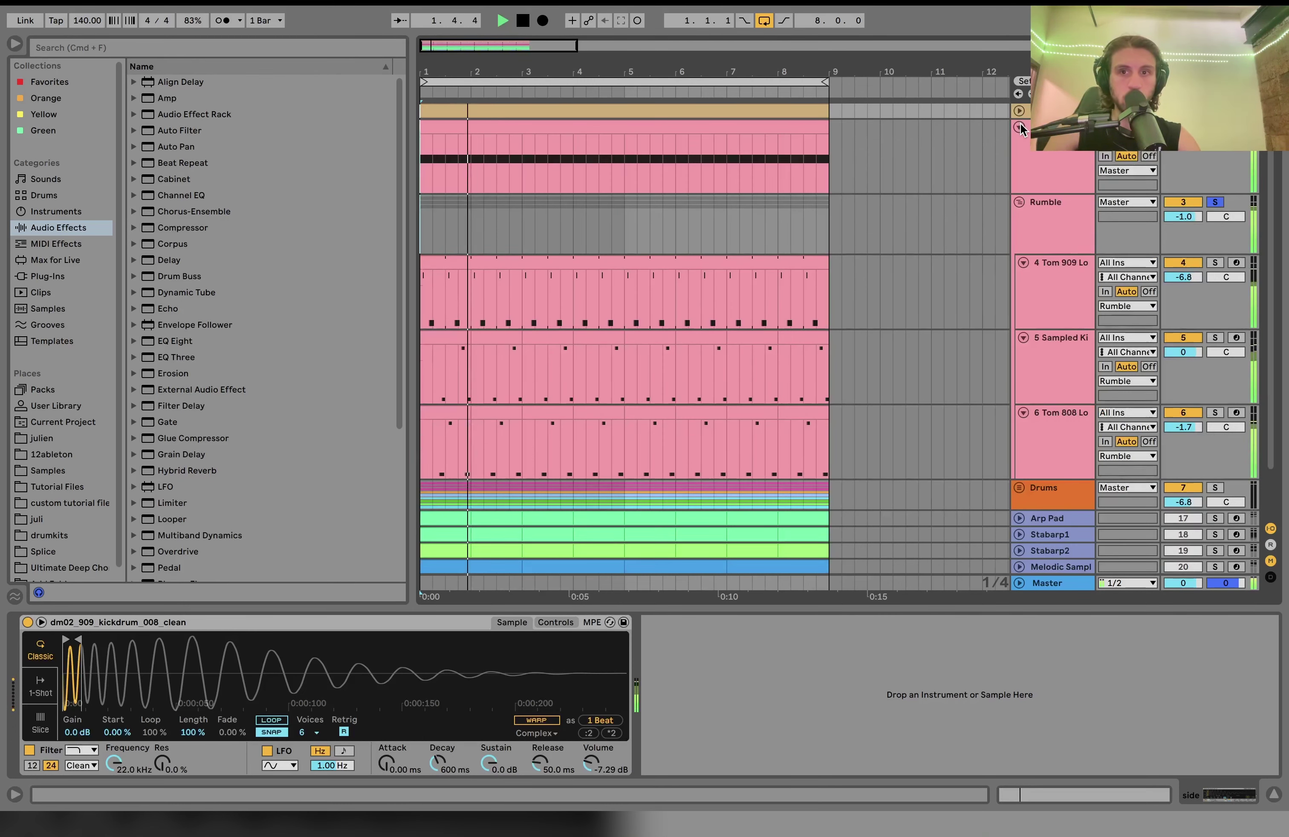
key("space")
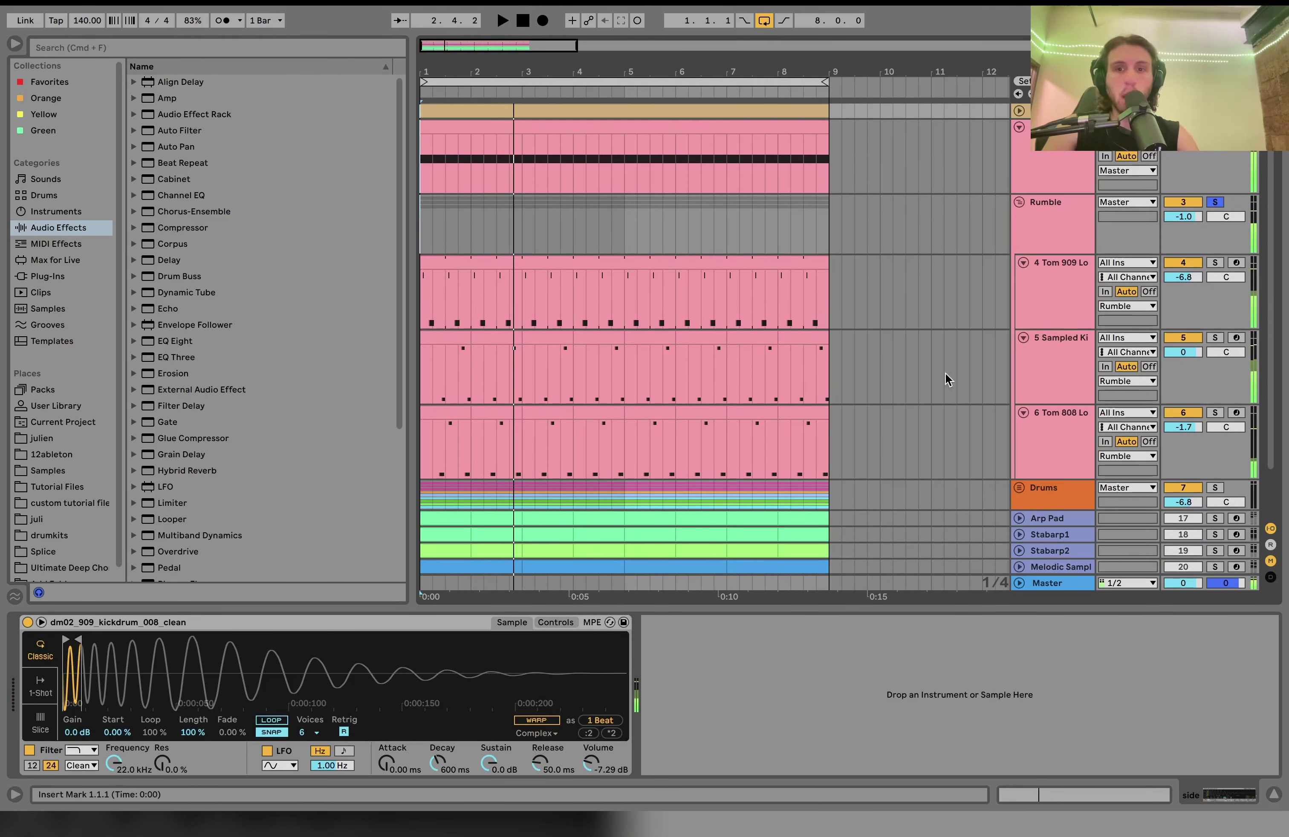
scroll(867, 317, "down", 3)
scroll(868, 318, "up", 3)
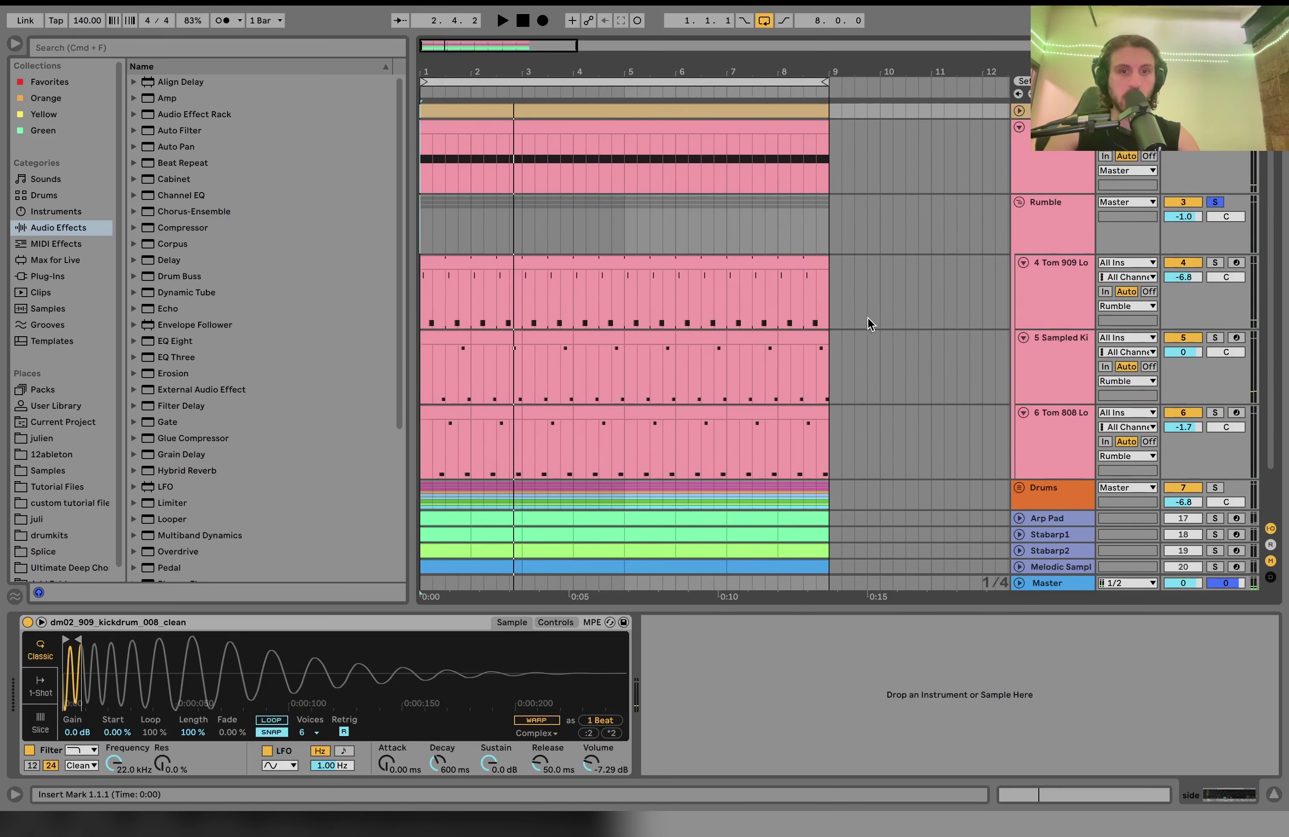
key("space")
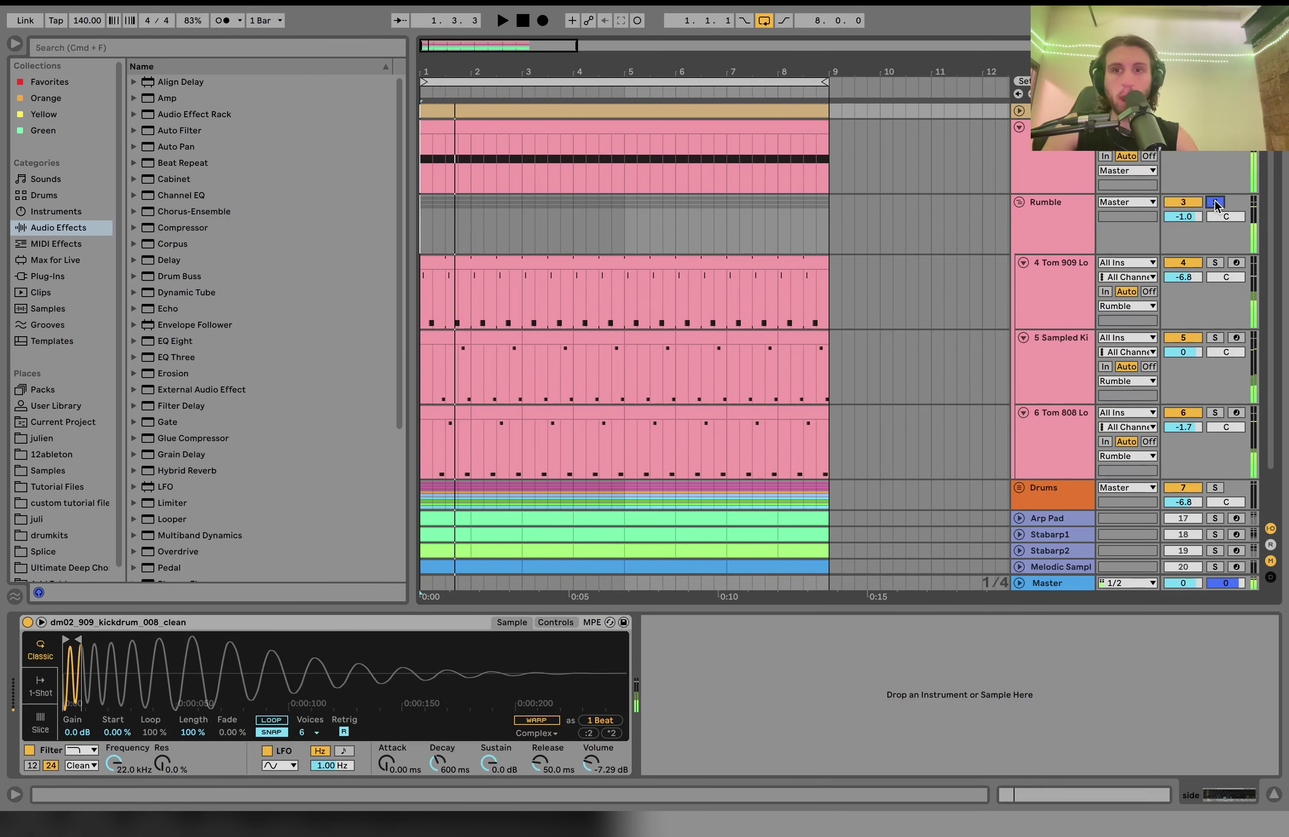
Take the Rumble group out of solo, then show the 909_Kick_Sat04 sampler and audition that kick on its own.
left_click(1216, 202)
left_click(1055, 171)
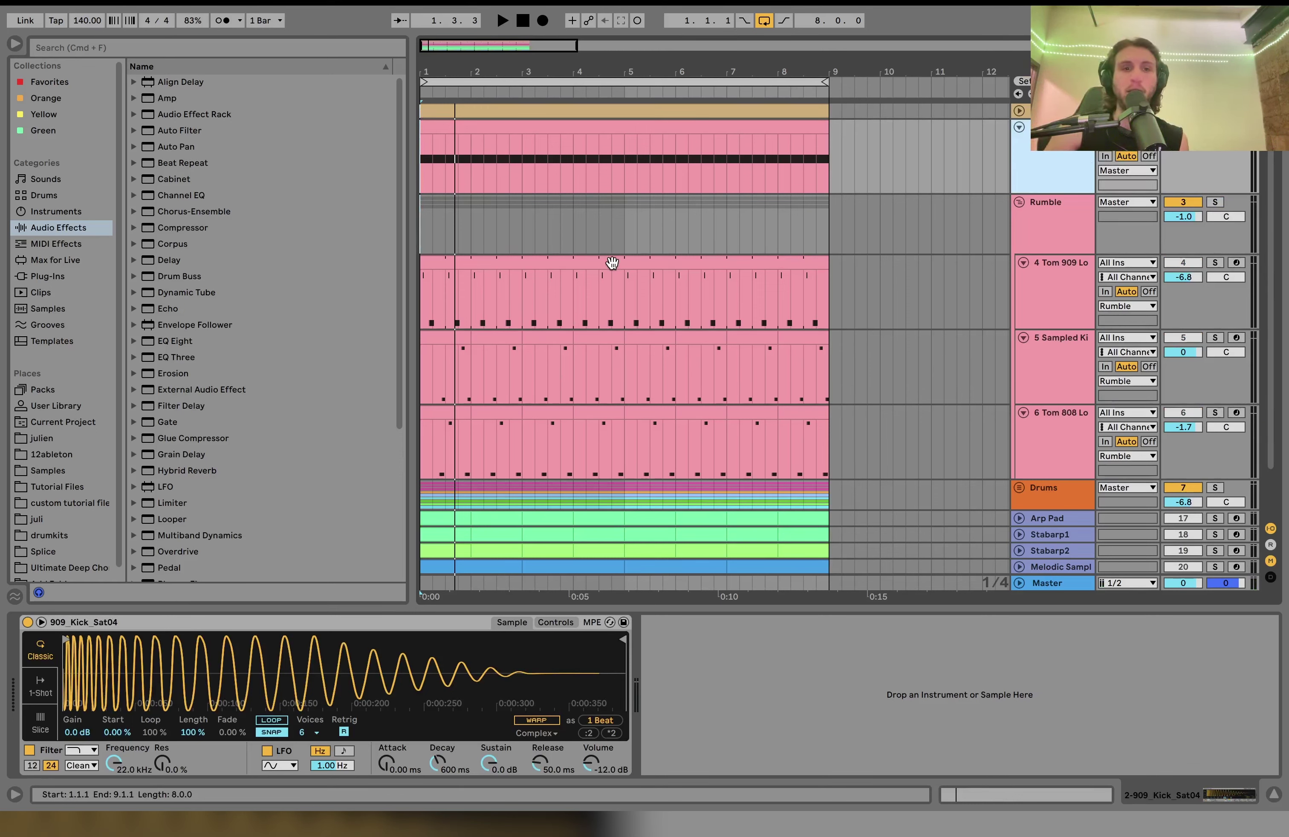
key("space")
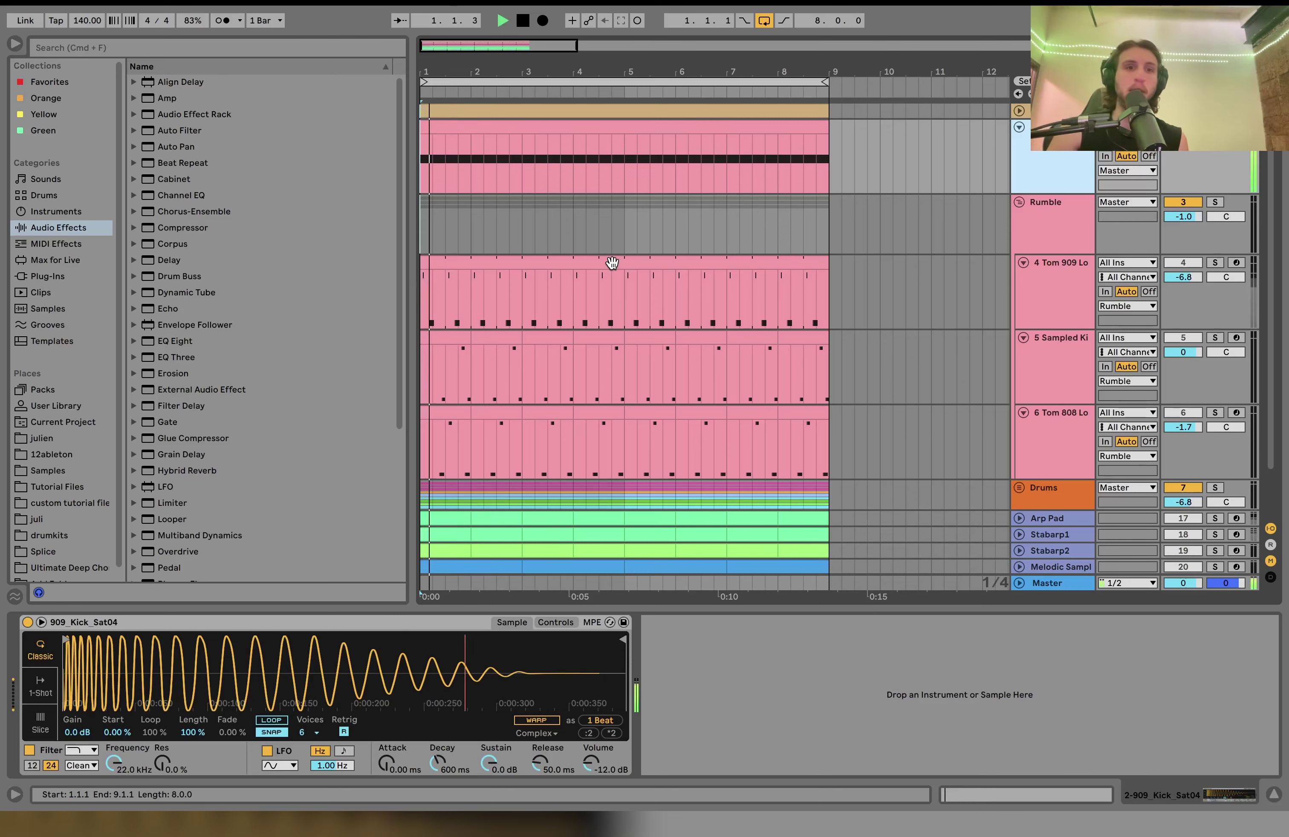
key("space")
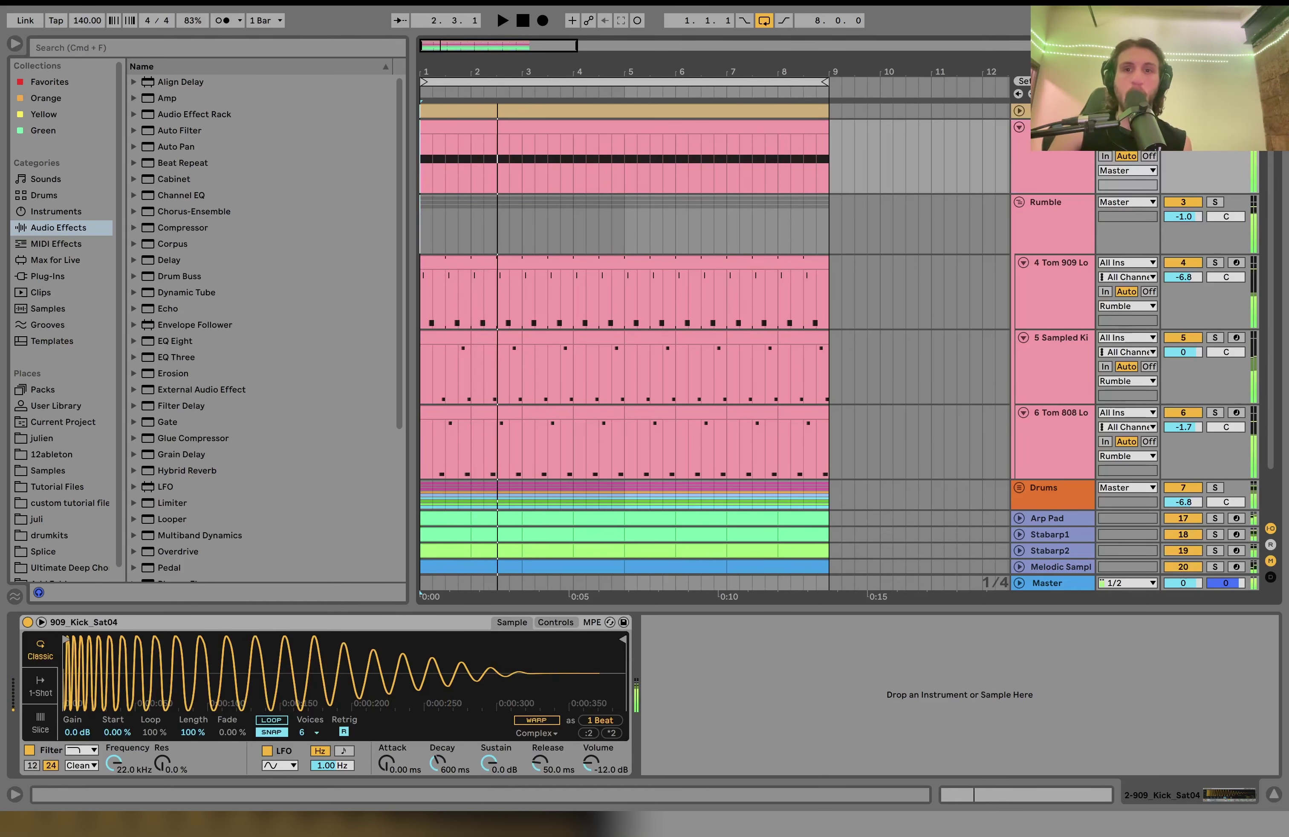
Solo the Rumble group and repeatedly audition the combined pattern of its toms and sampled kick.
left_click(1214, 203)
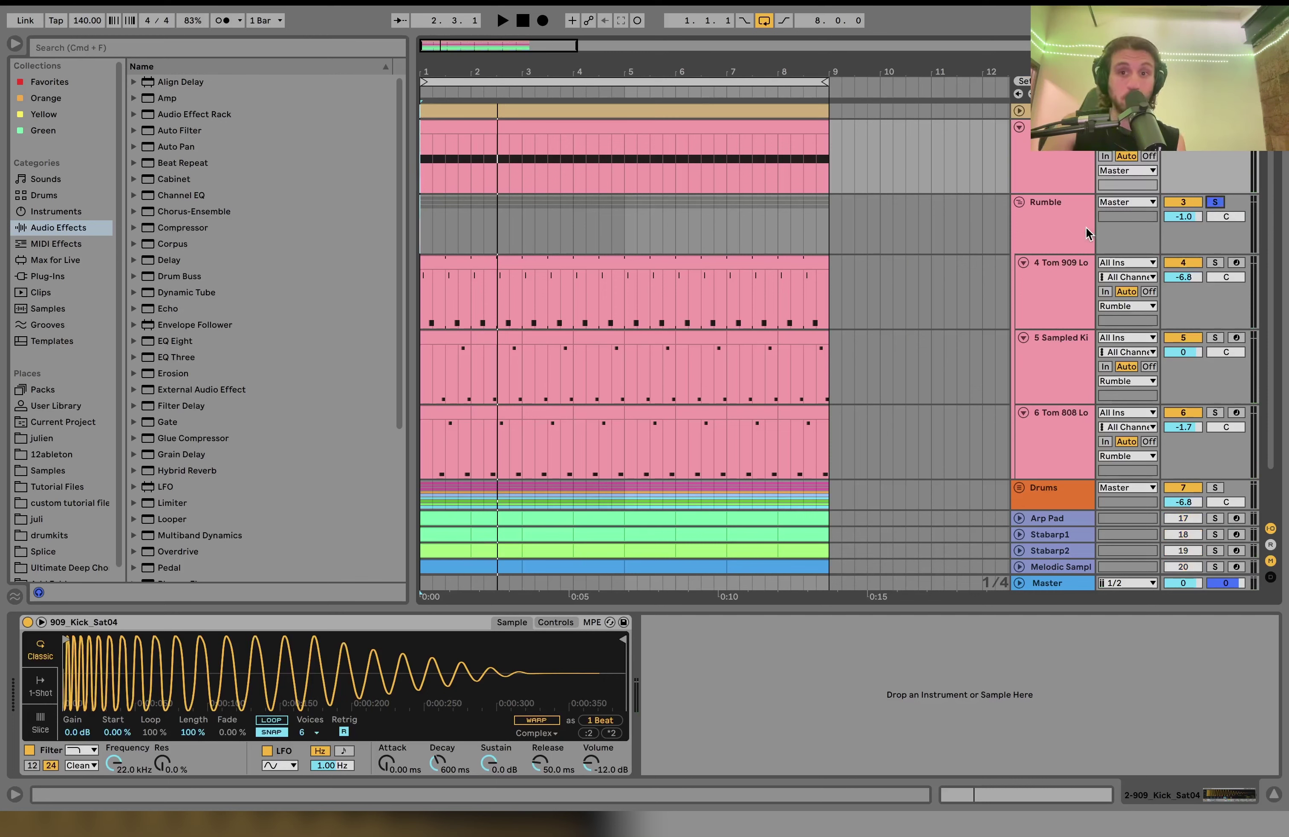
key("space")
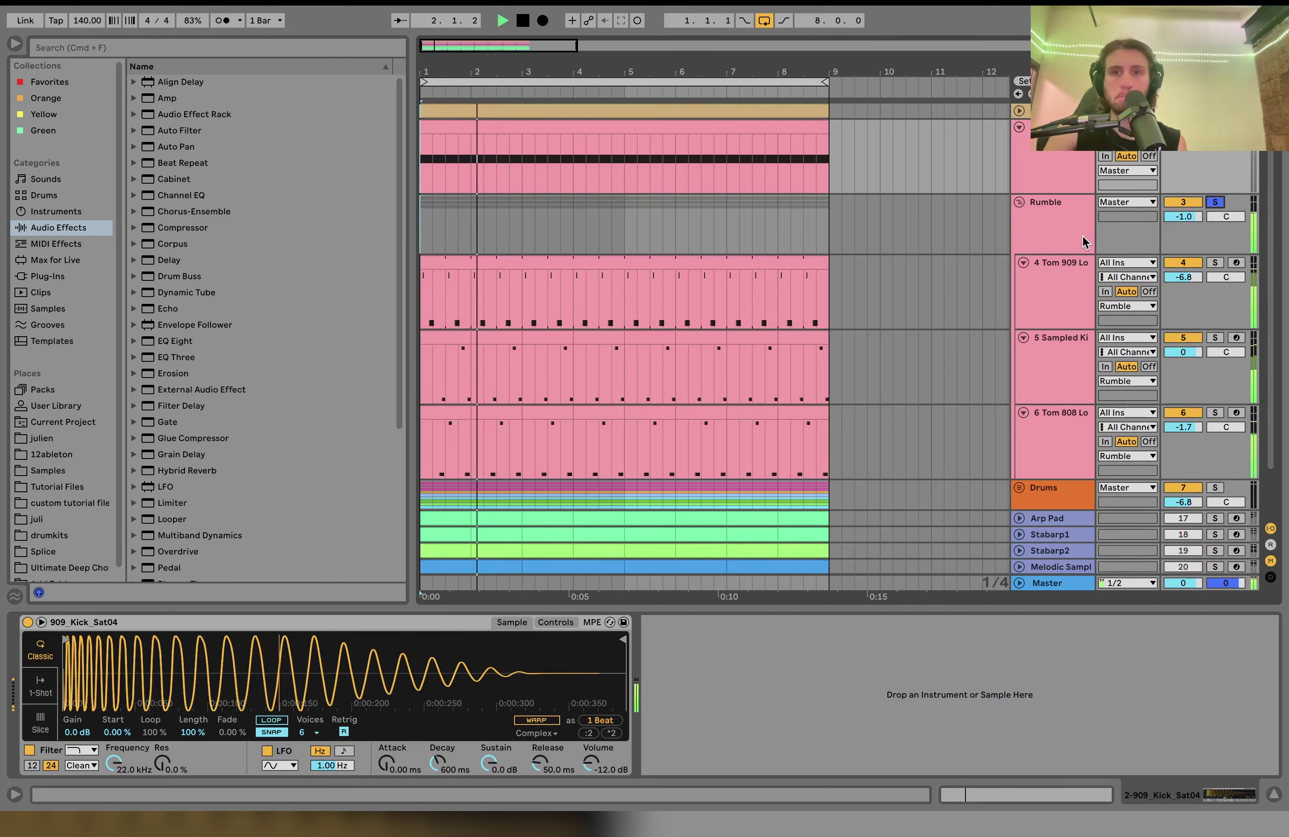
key("space")
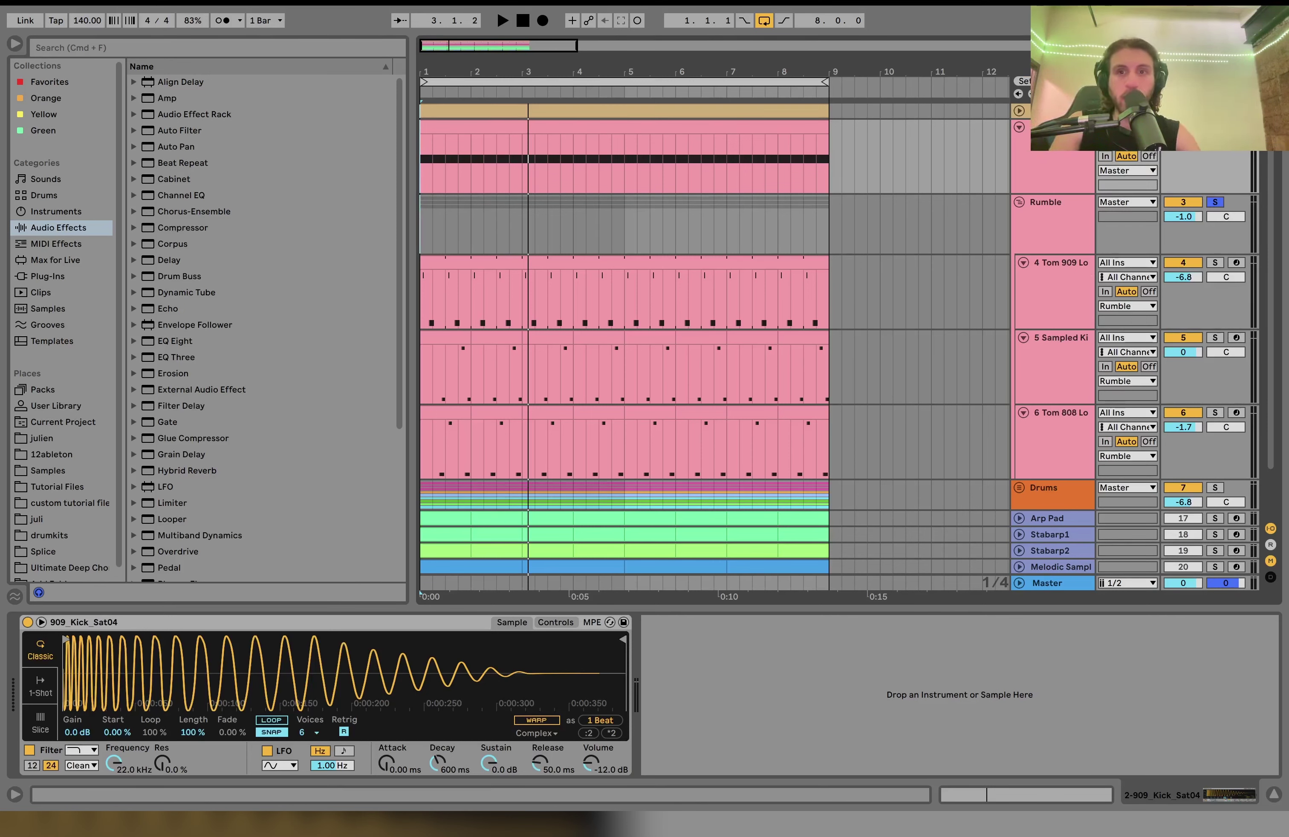
key("space")
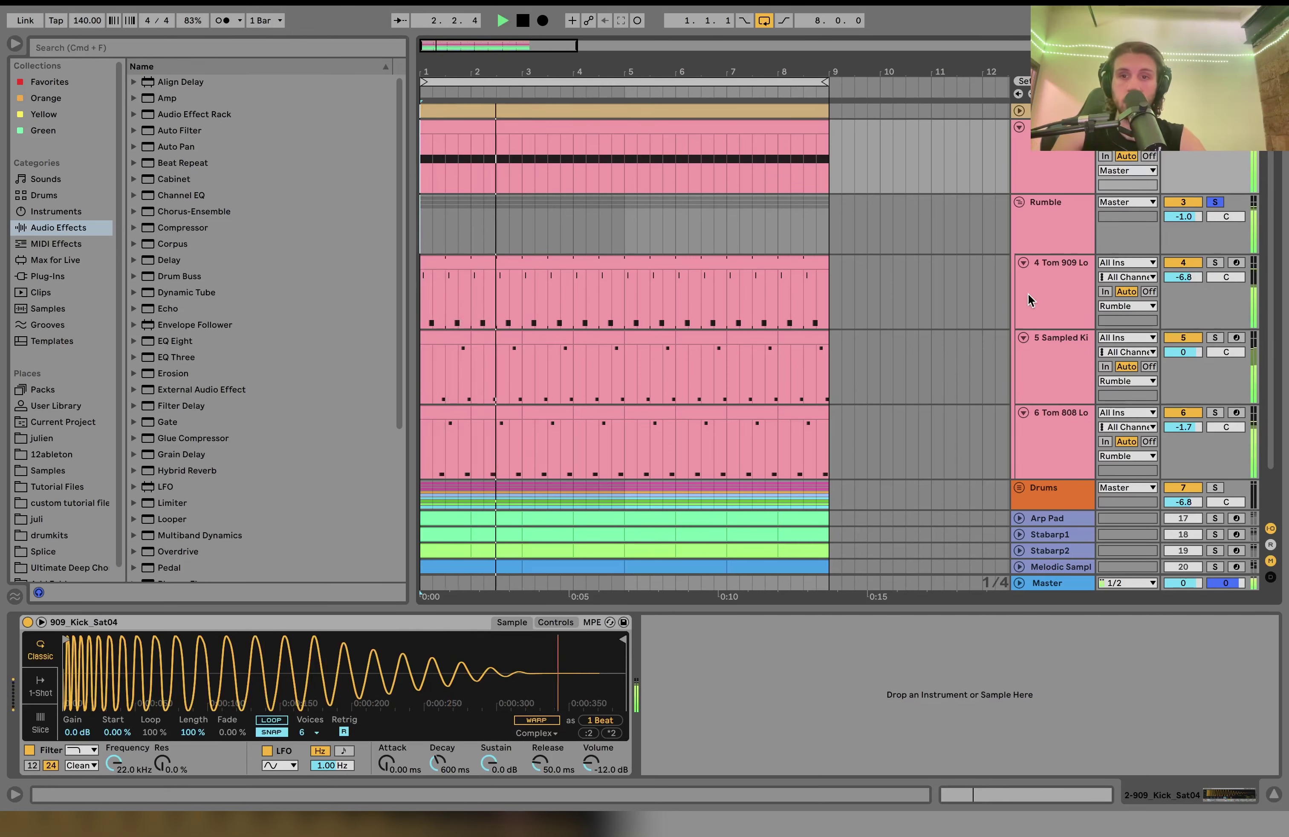
key("space")
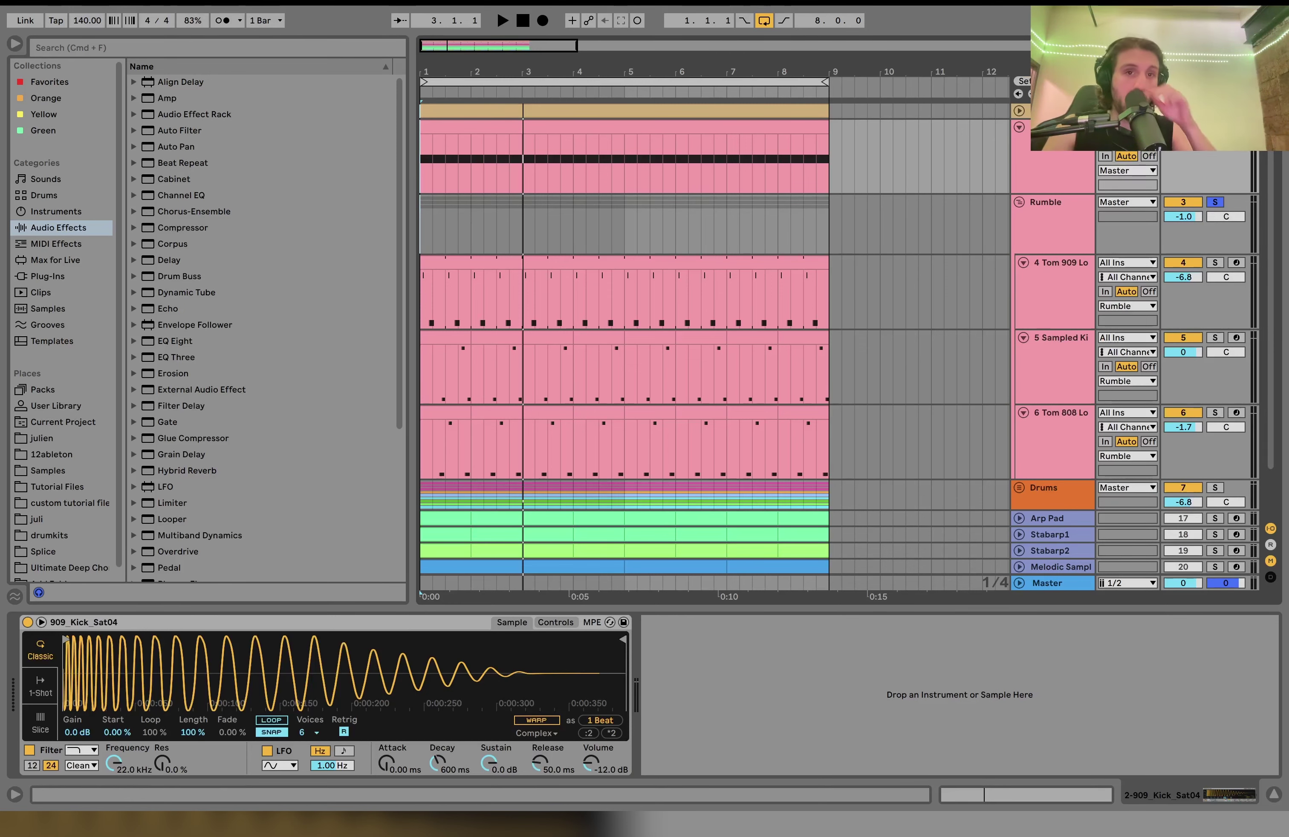
left_click(1067, 215)
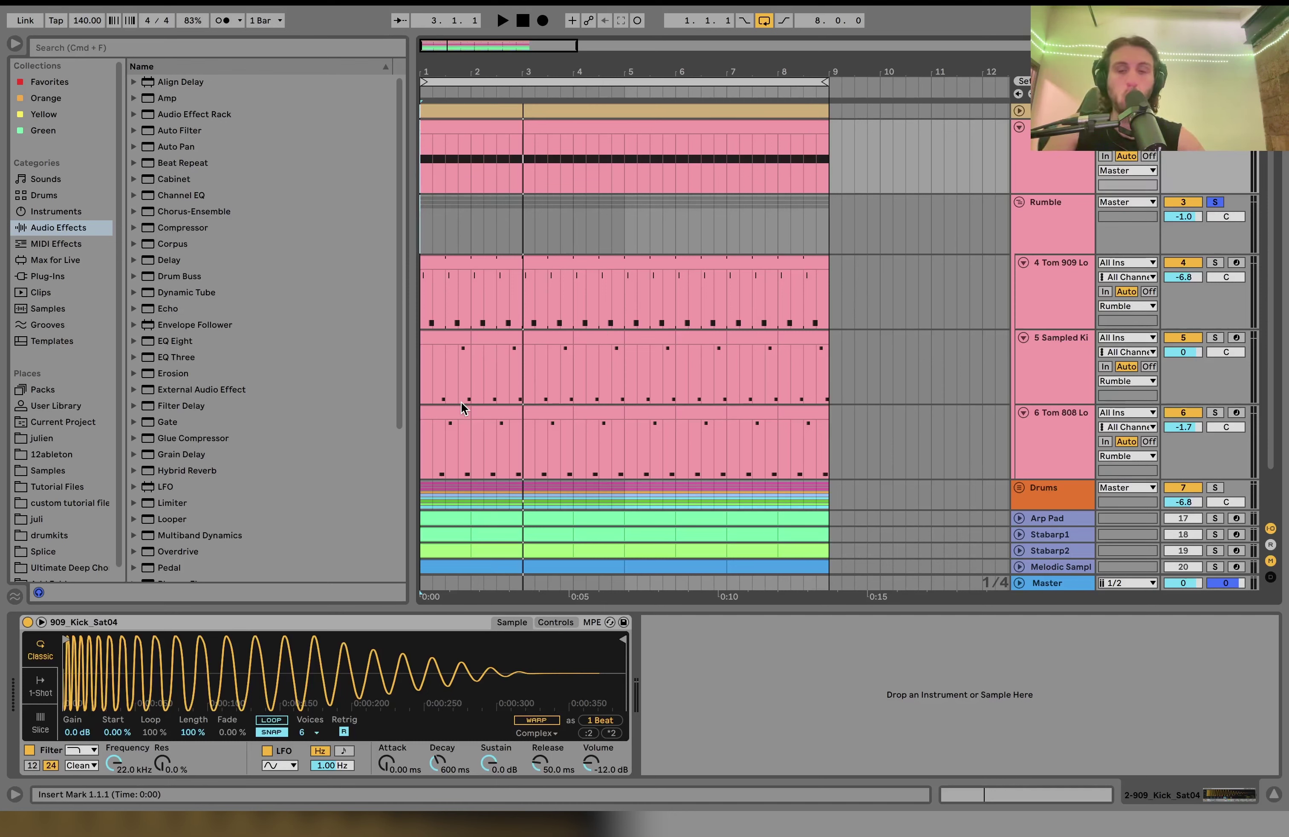
key("space")
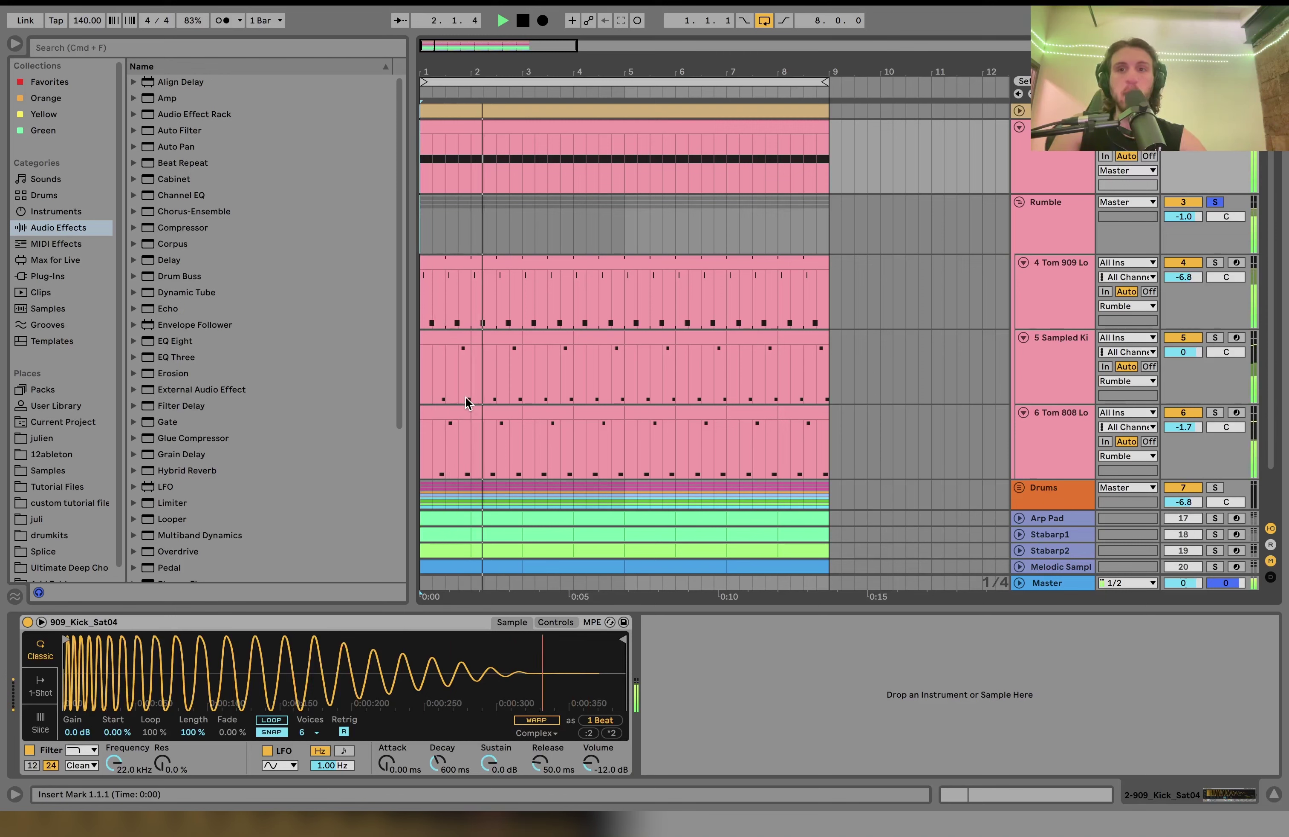
key("space")
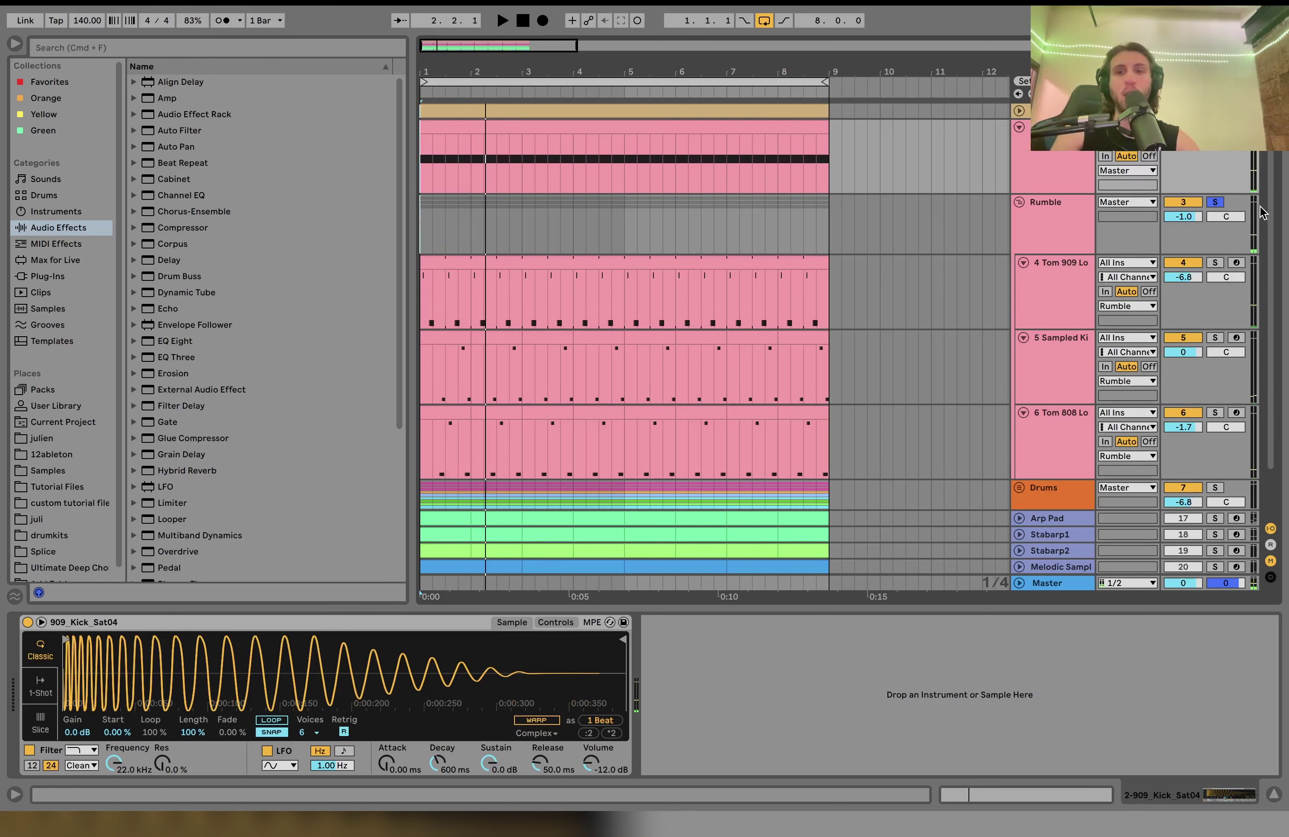
key("space")
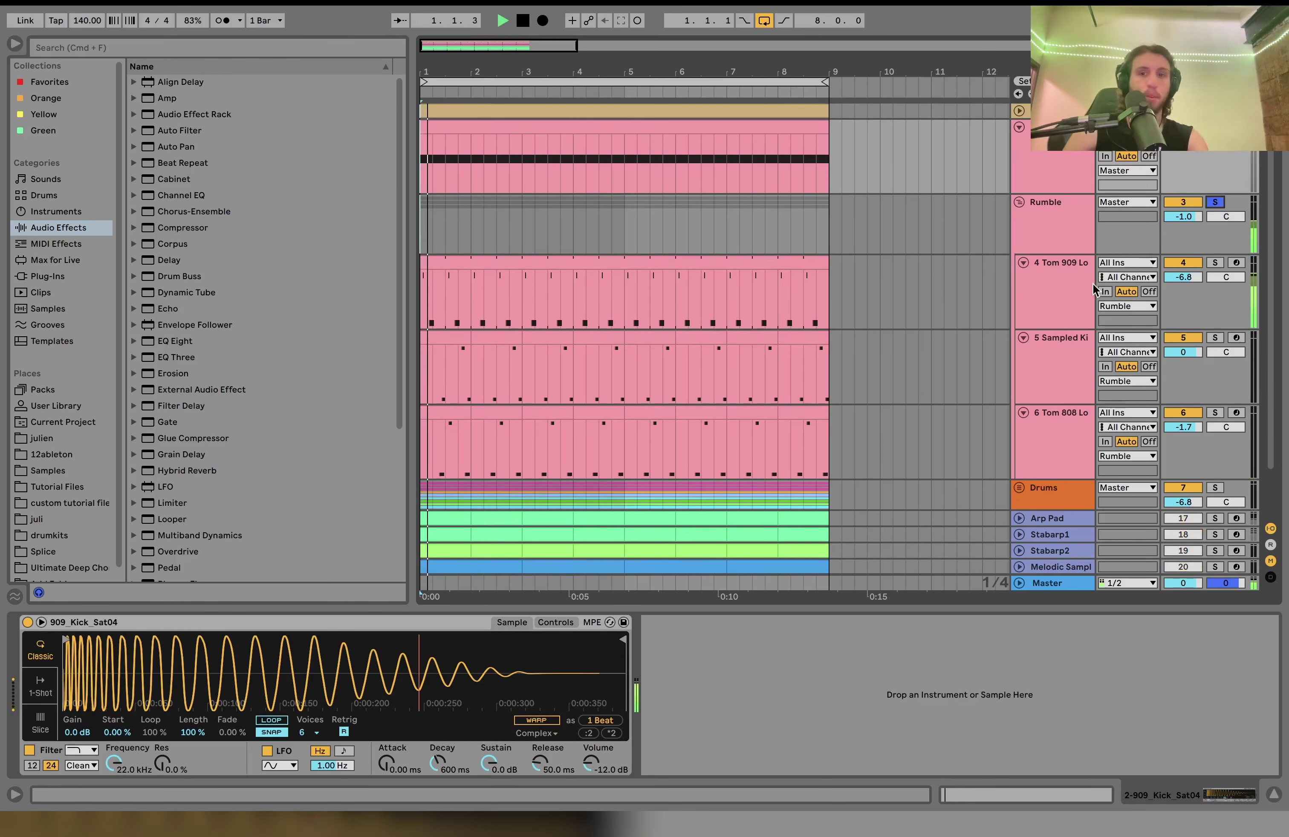
scroll(834, 374, "down", 3)
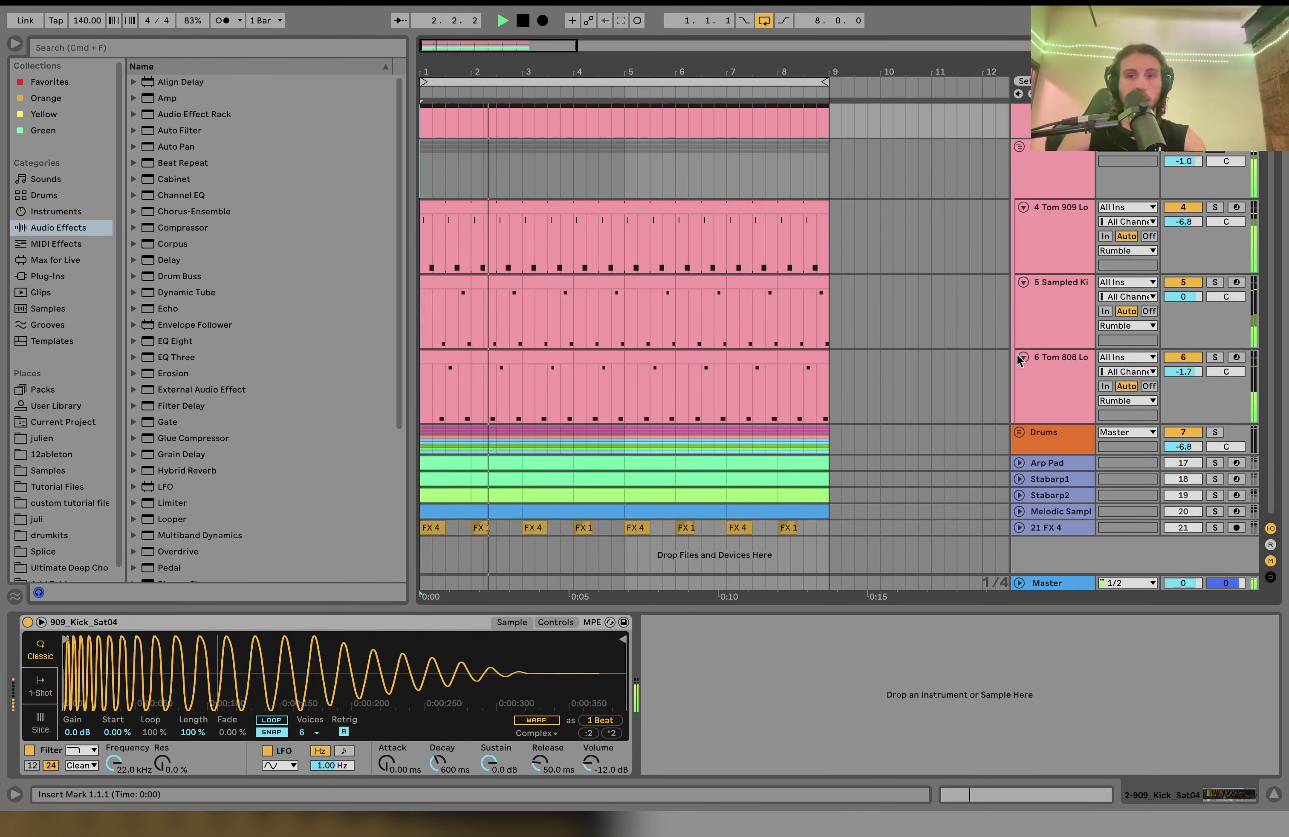
key("space")
Solo the Tom 909 Low track in the Rumble group, show its sampler and play it.
left_click(1214, 209)
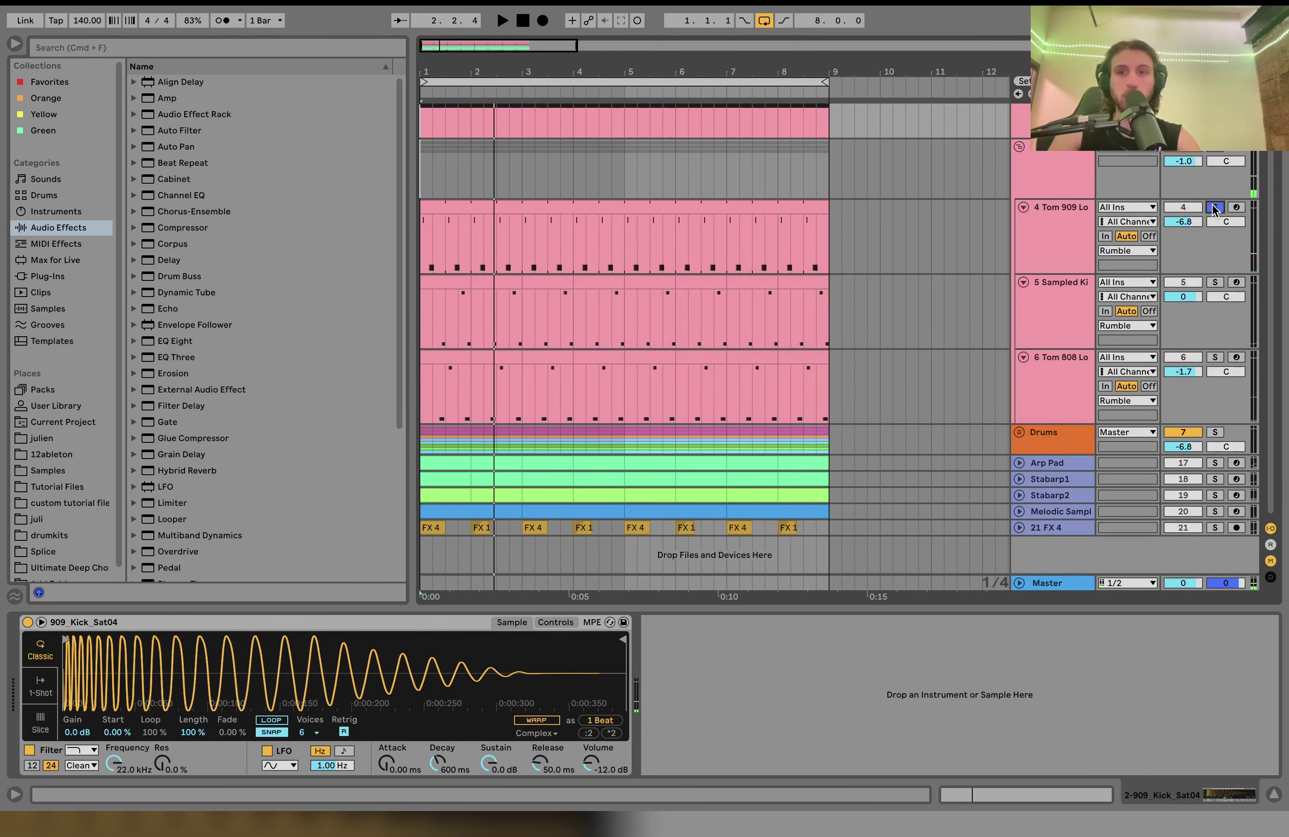
left_click(1047, 233)
key("space")
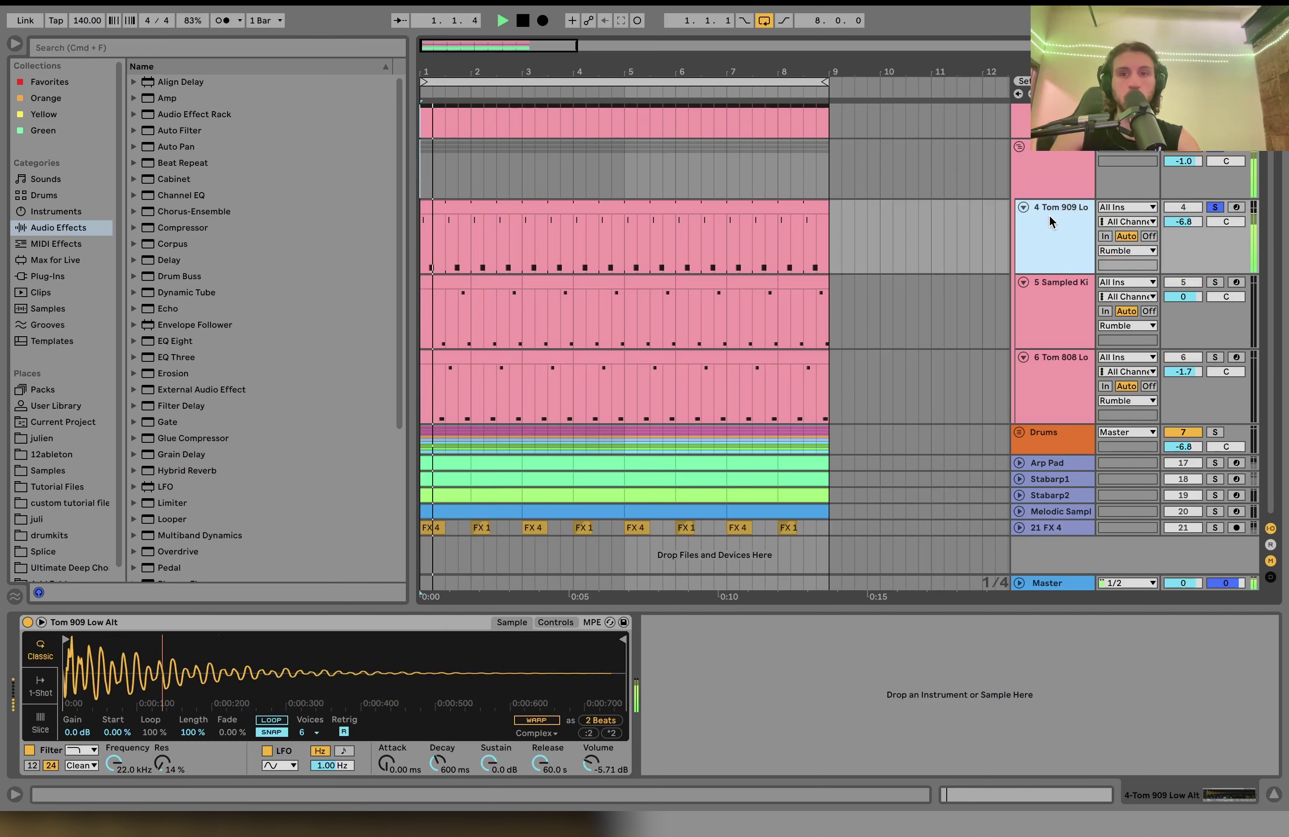
Bypass the Auto Filter, EQ Eight and Compressor on the Rumble group and play the soloed Tom 909 track.
left_click(1052, 178)
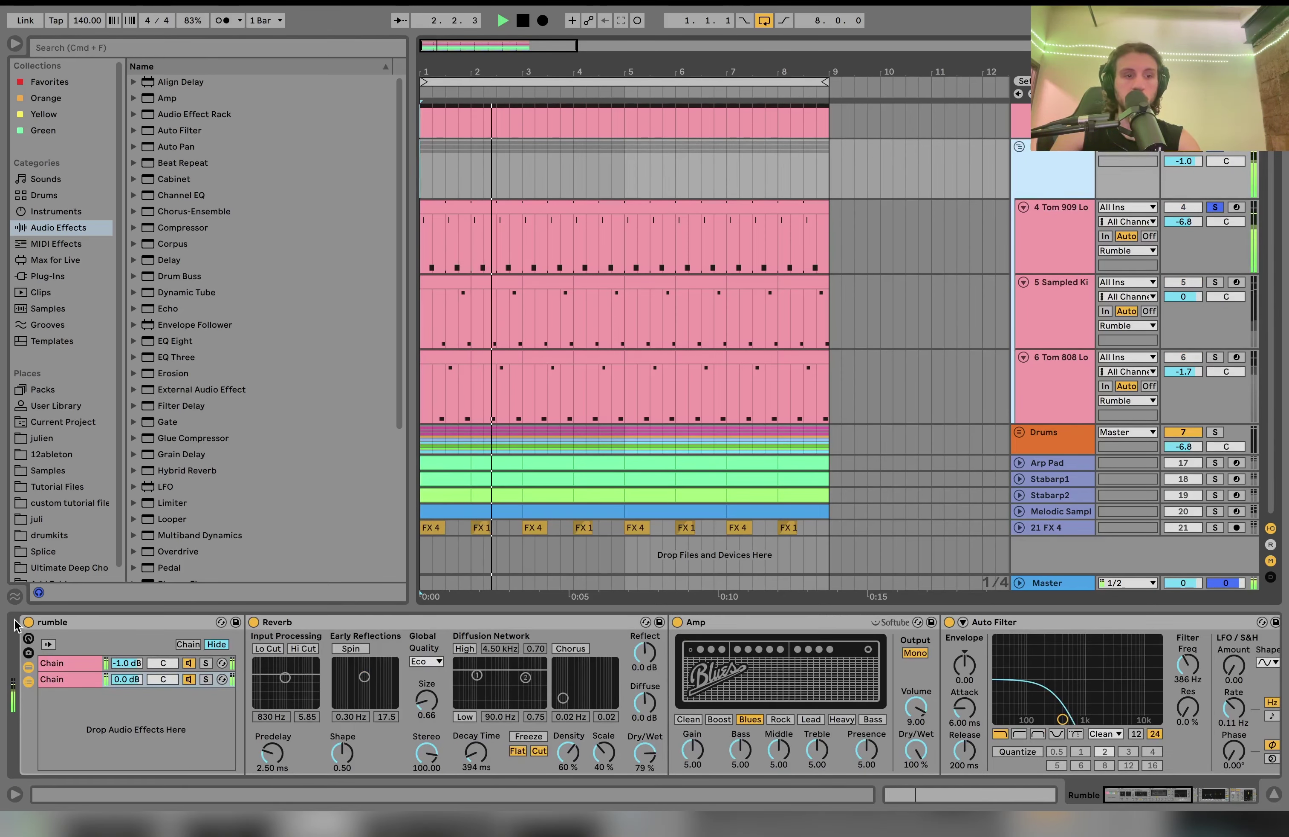
key("space")
scroll(28, 628, "right", 10)
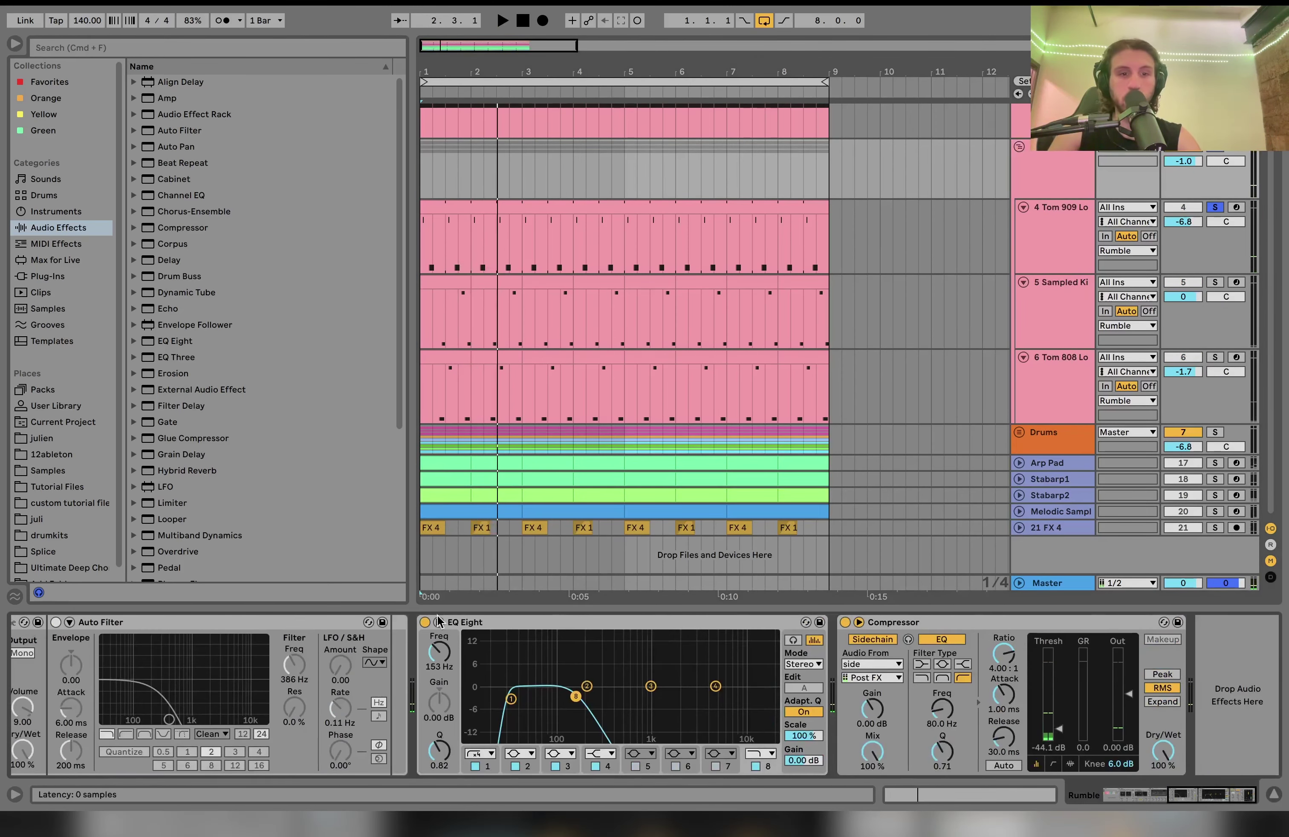
left_click(425, 622)
left_click(852, 624)
key("space")
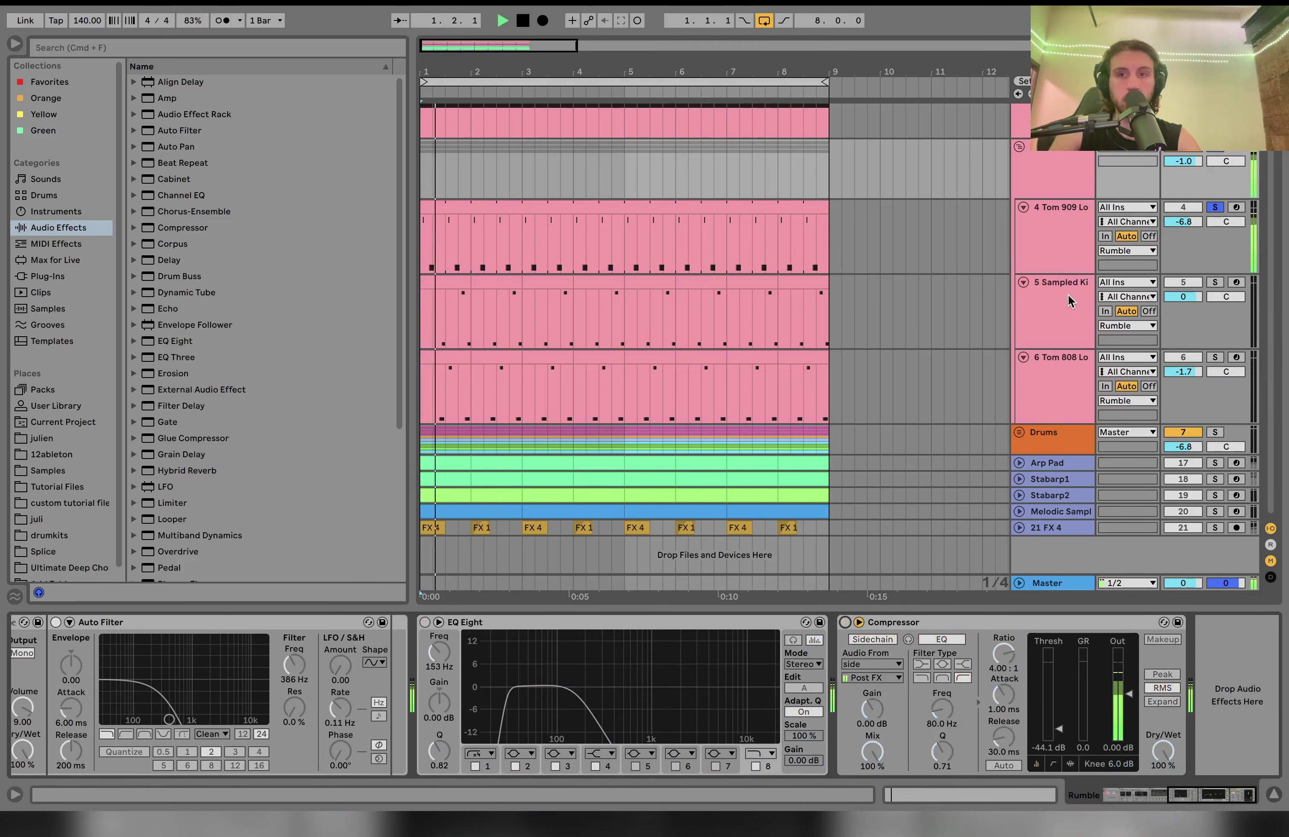
Solo the whole Rumble group and audition its layers with the group effects bypassed.
left_click(1220, 152)
key("space")
key("space")
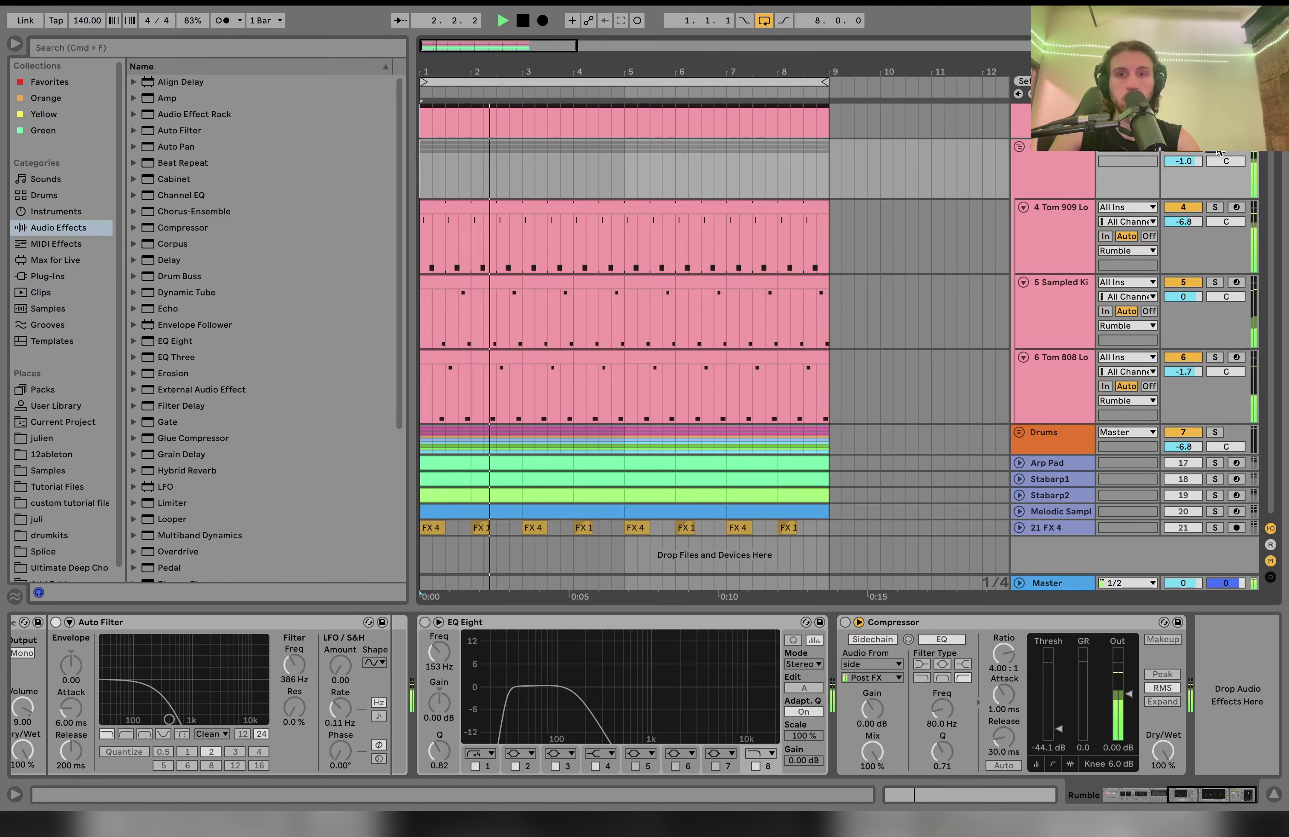
key("space")
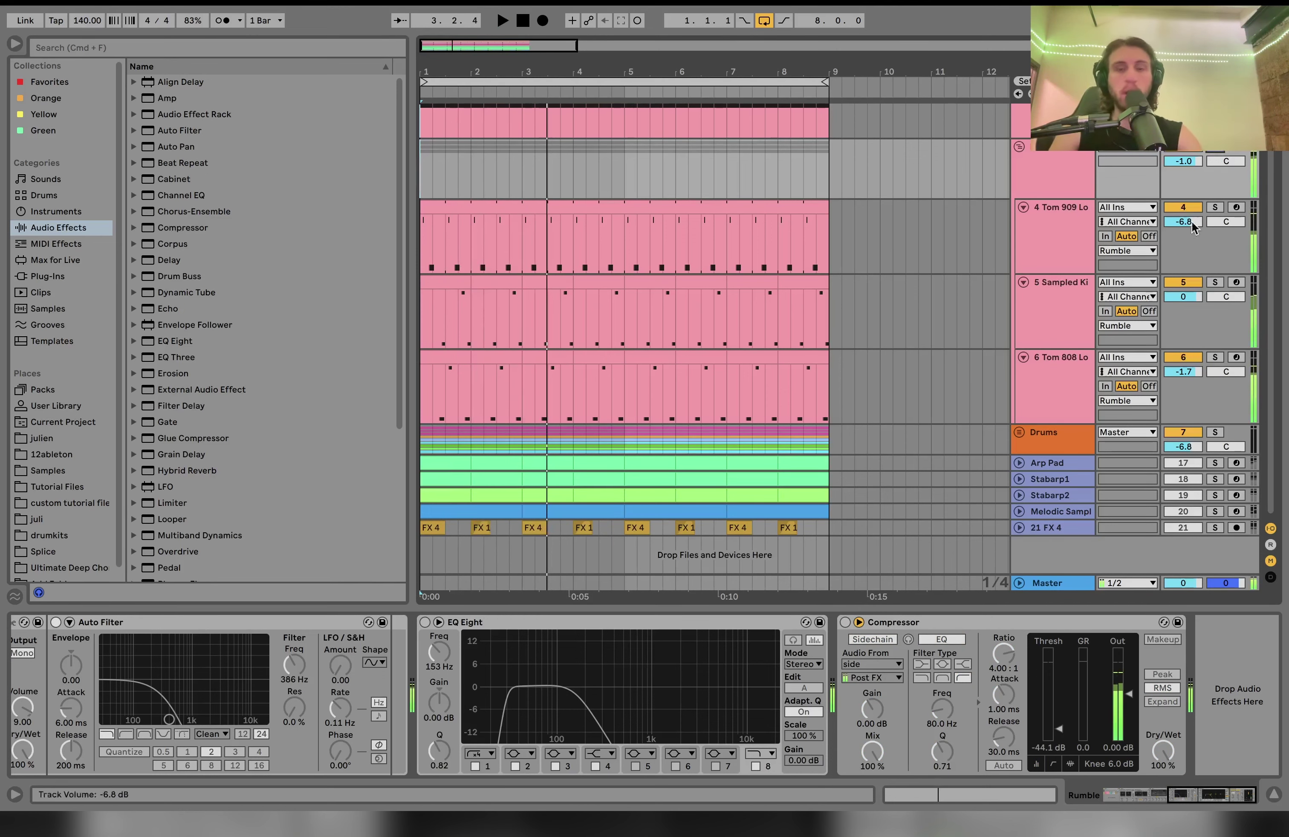
Solo the Tom 909 Low track and audition it dry with its sampler displayed.
left_click(1216, 208)
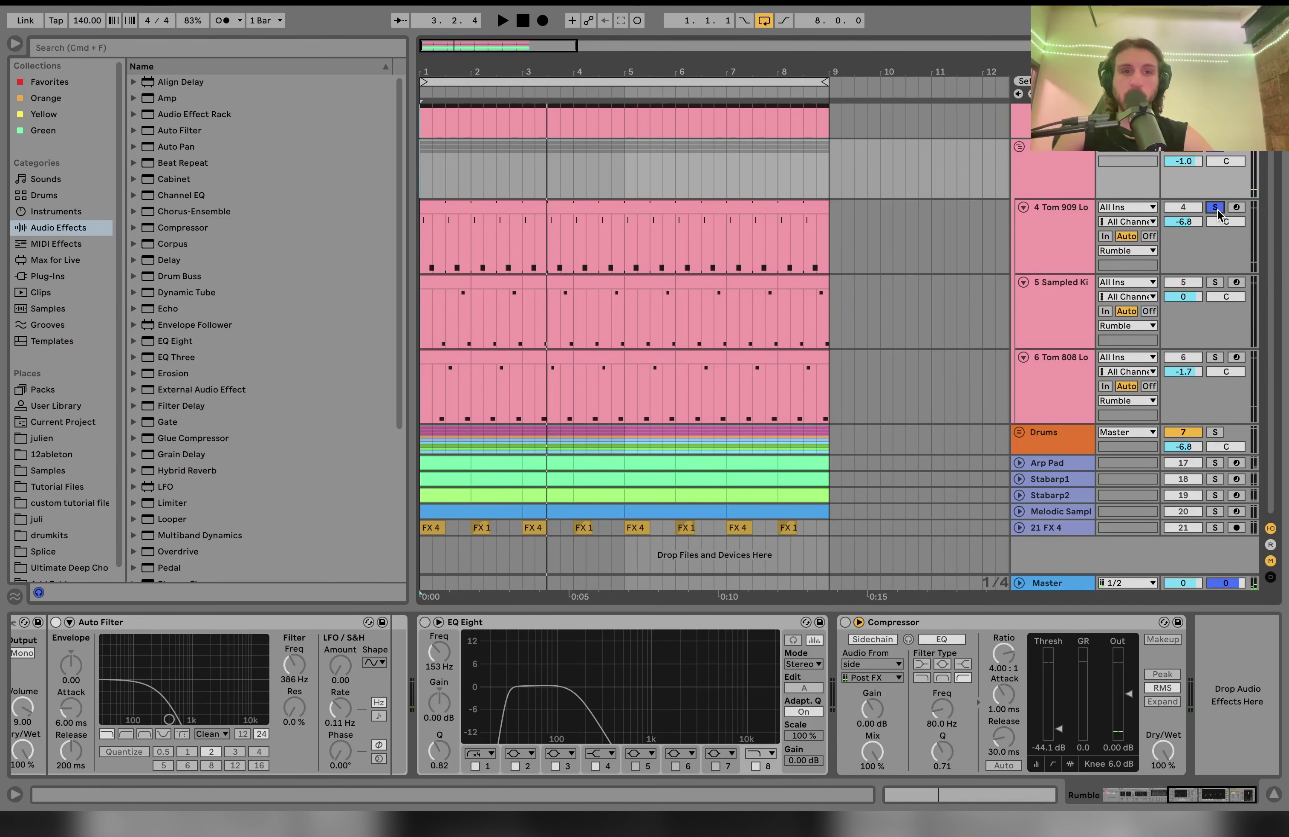
key("space")
left_click(1062, 228)
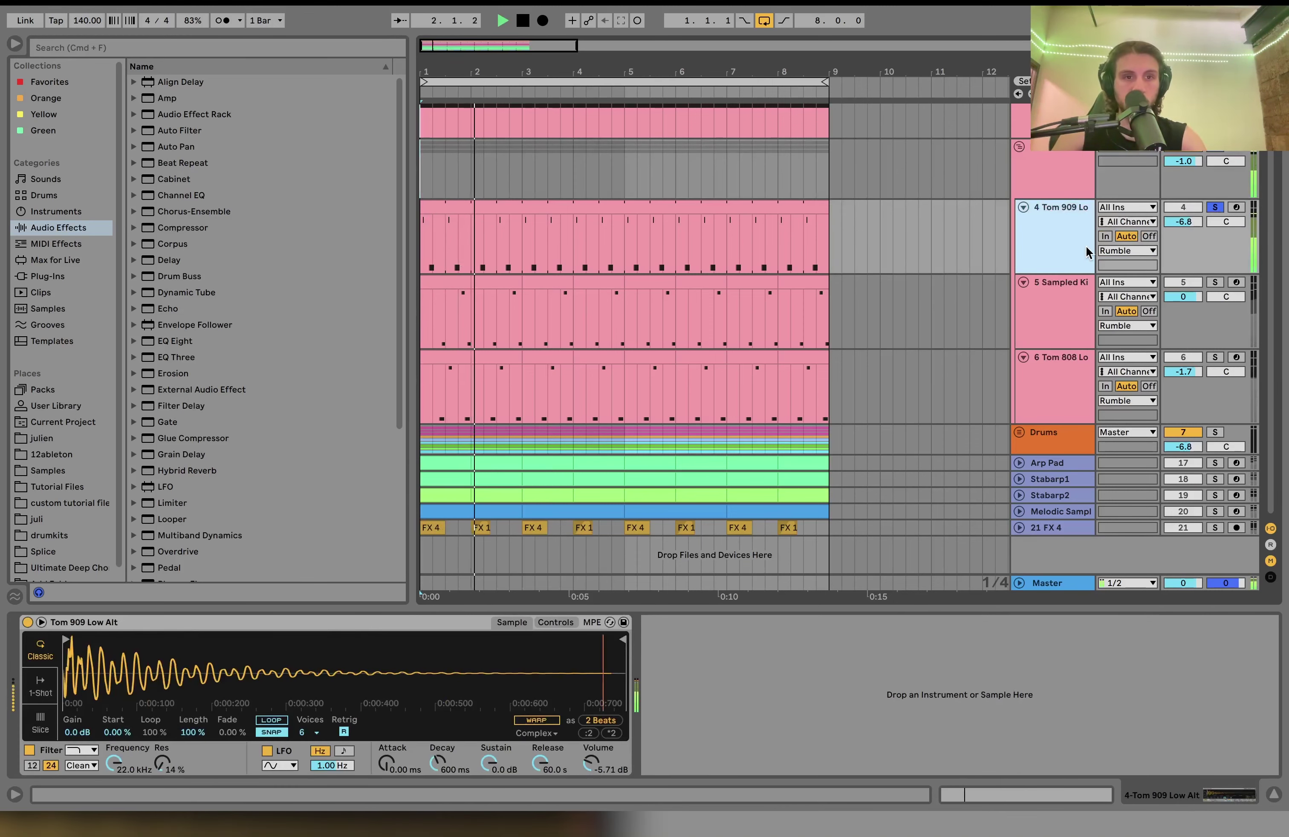
key("space")
Show the Tom 808 Low sampler, then audition that track soloed together with the Tom 909 Low track.
left_click(1066, 375)
left_click(1216, 357)
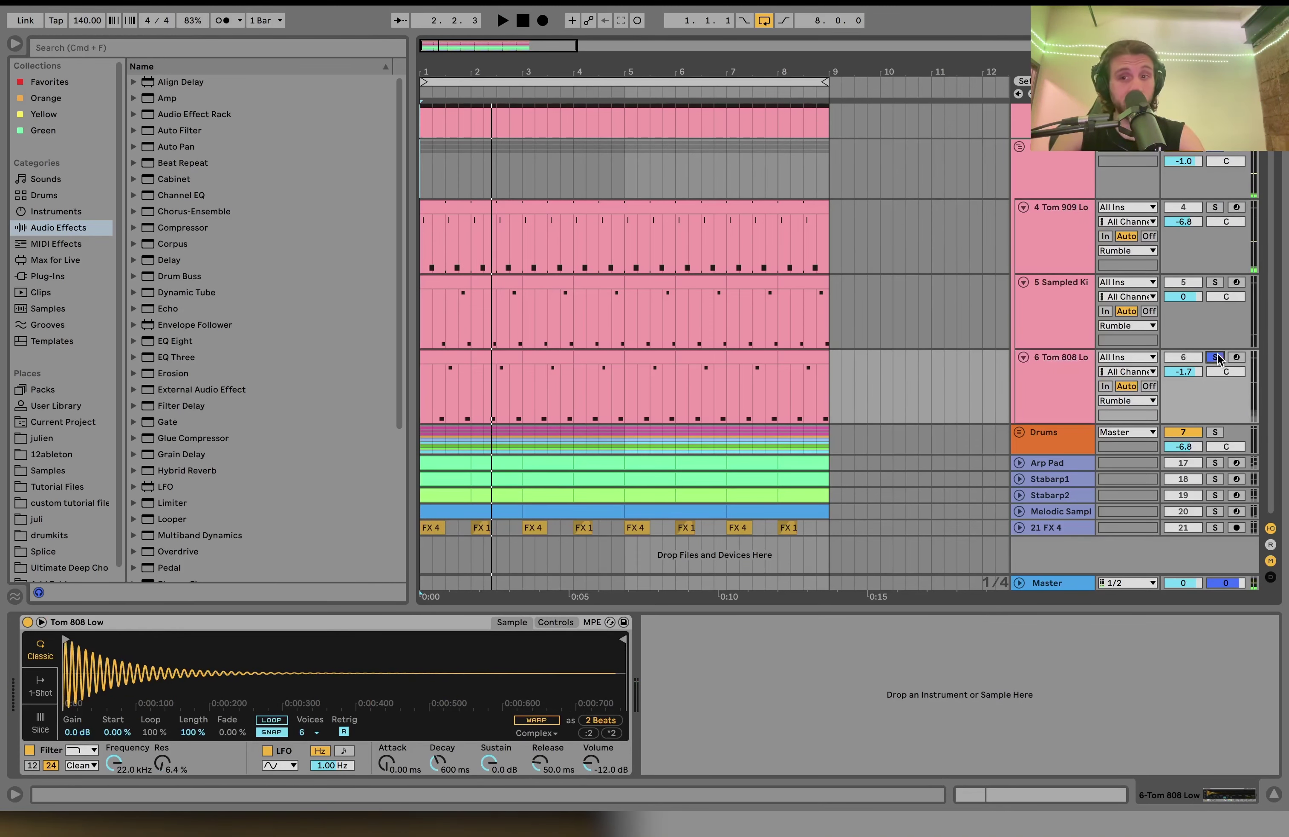
key("space")
left_click(1216, 207, "super")
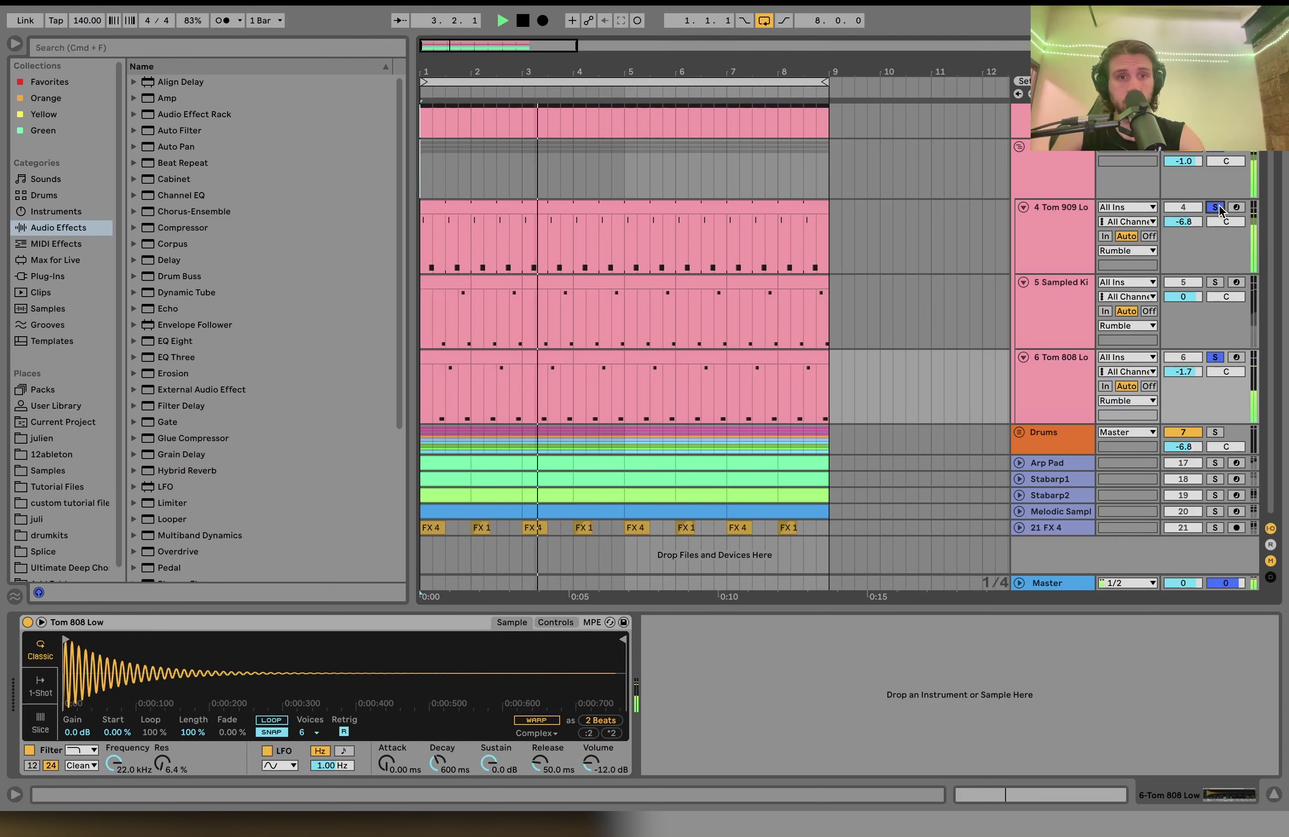
key("space")
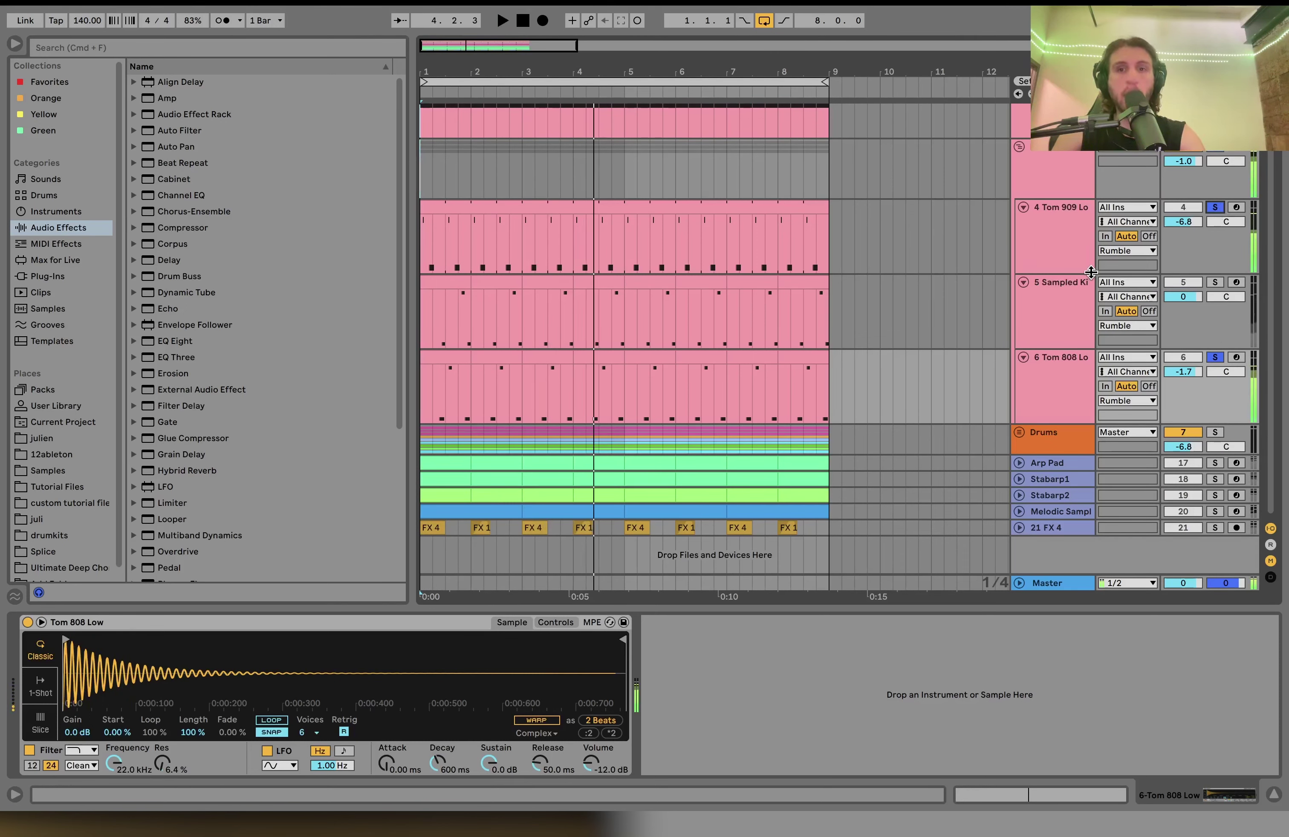
Zoom the arrangement in to the first four bars and play the two soloed toms with the metronome on.
left_click(436, 237)
key("plus")
key("space")
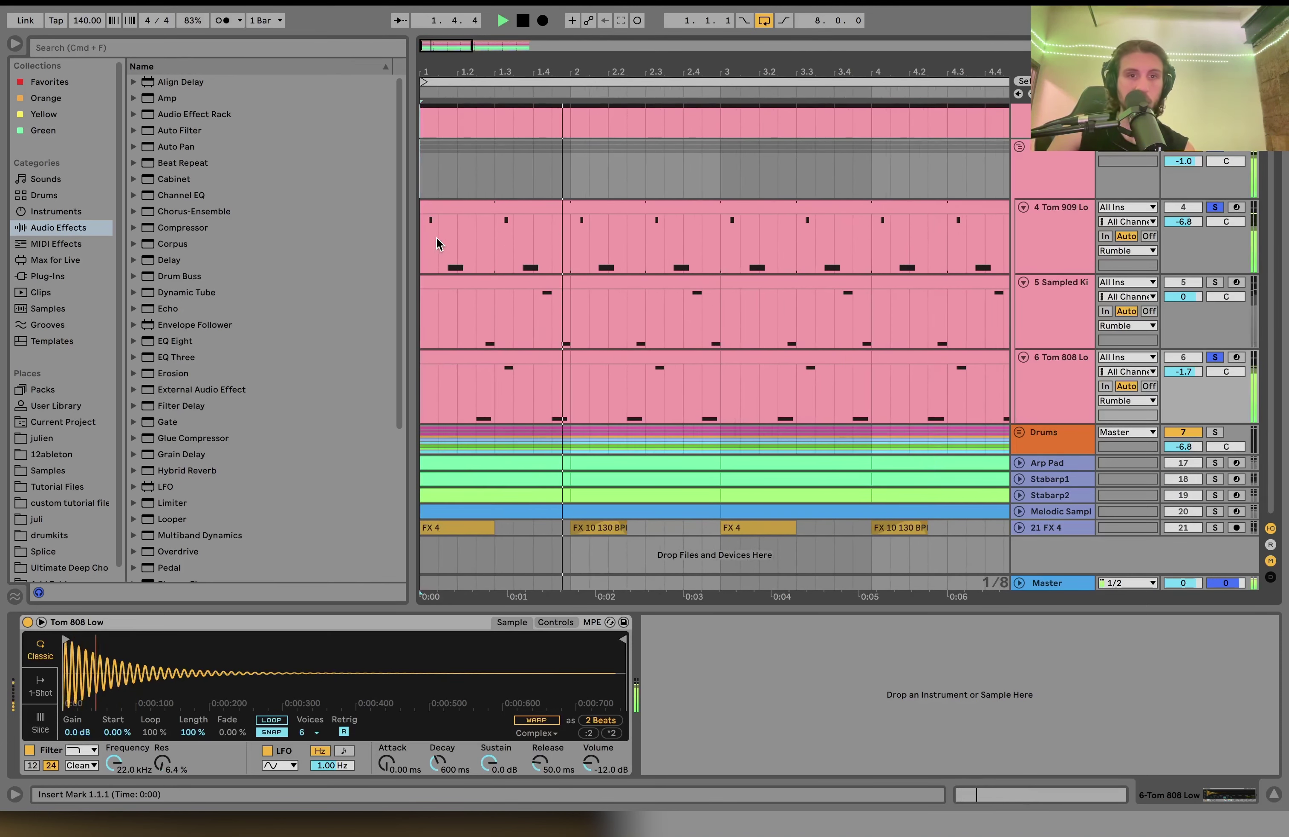
left_click(225, 20)
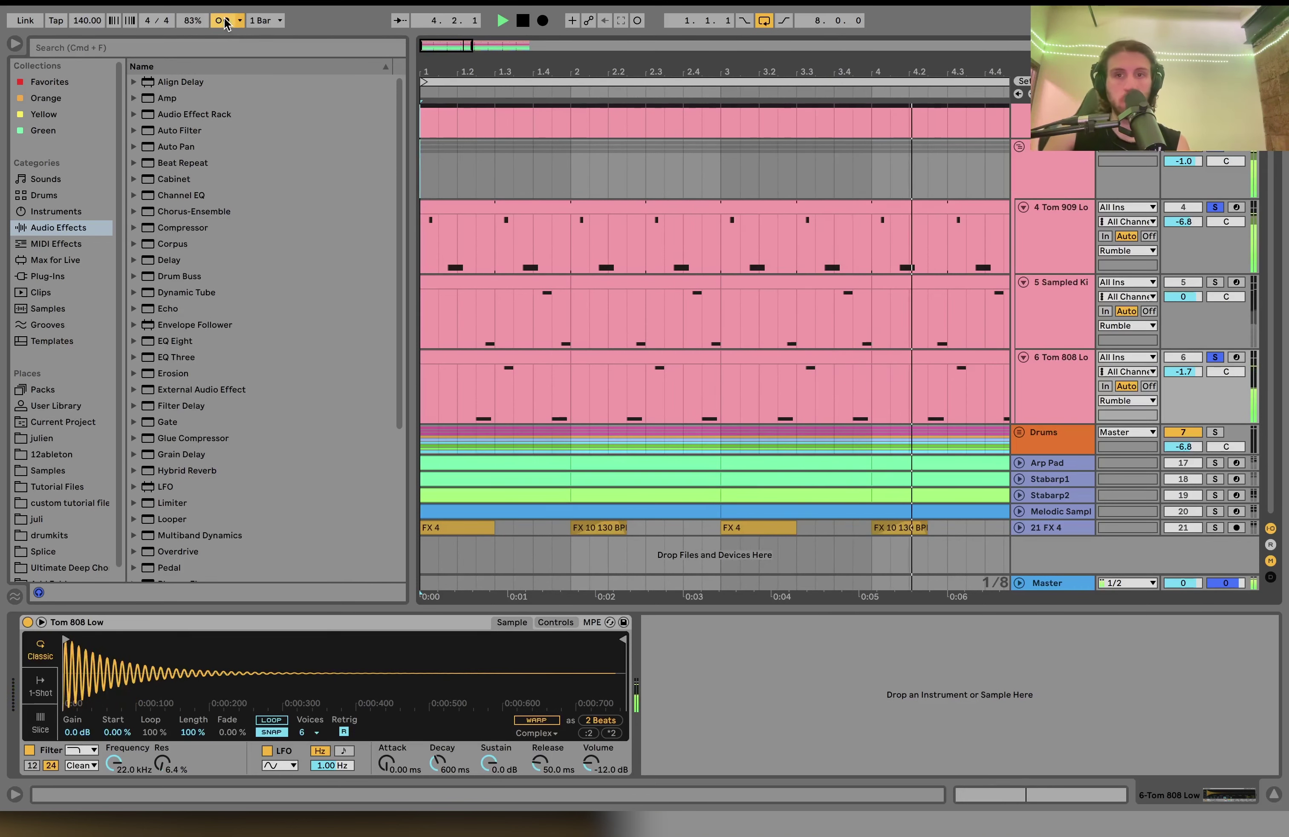
key("space")
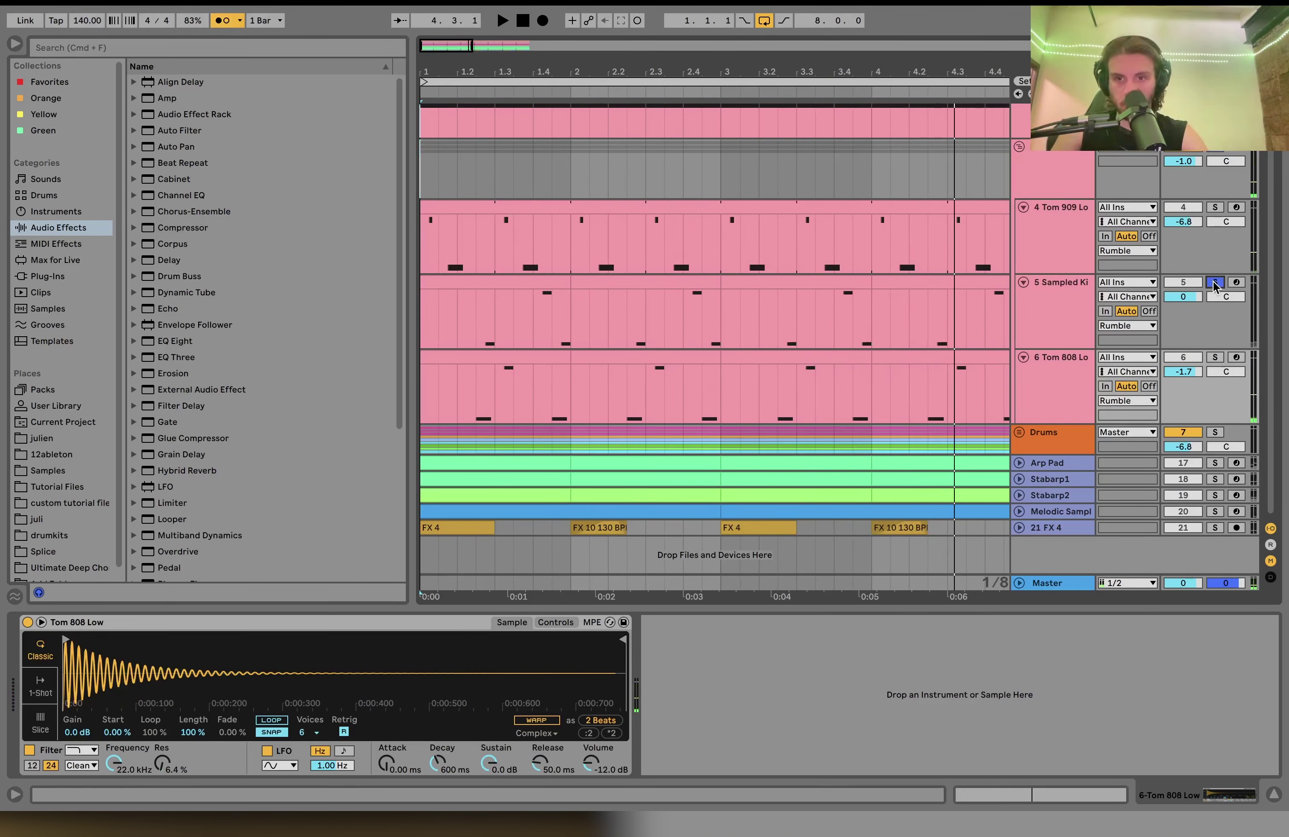
Show the Sampled Kick 2 sampler and audition that soloed track with the metronome turned off.
left_click(1060, 310)
key("space")
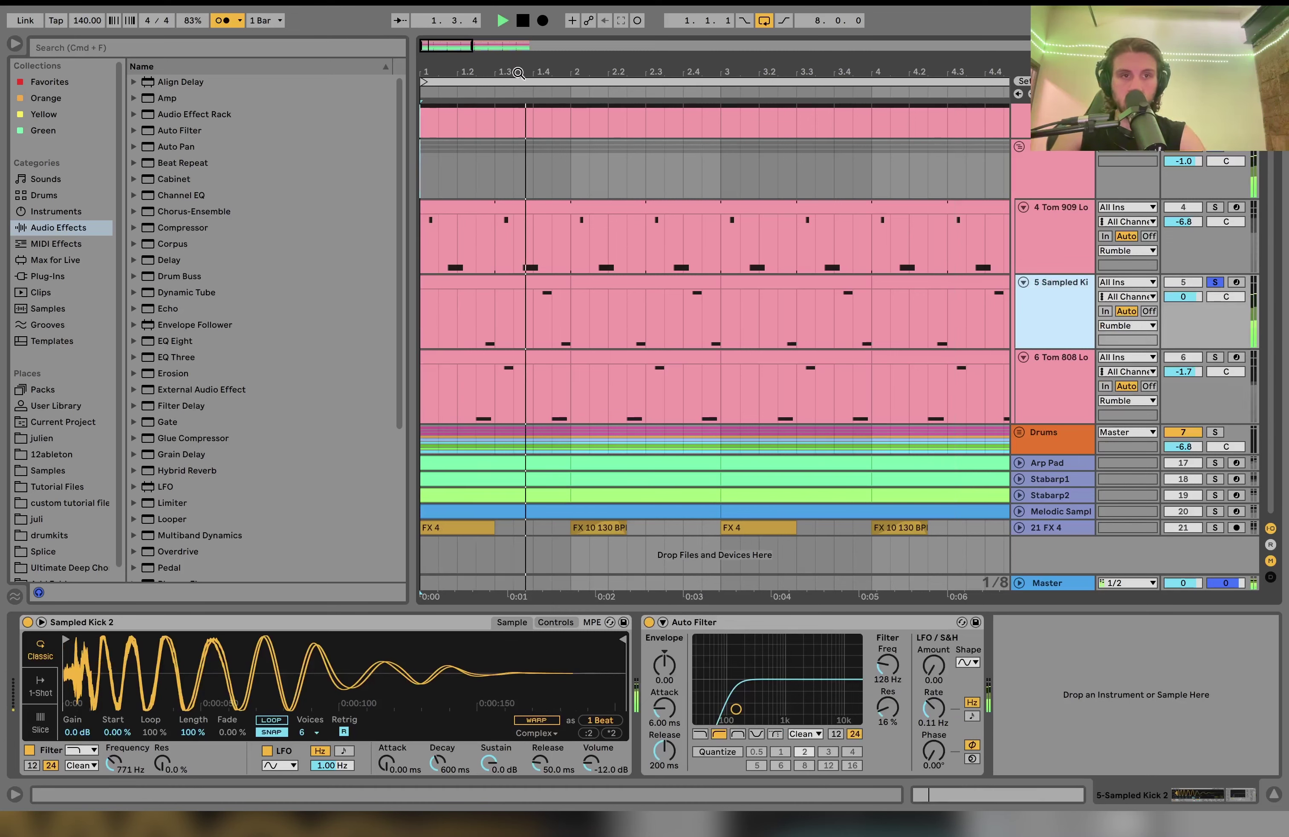
left_click(225, 20)
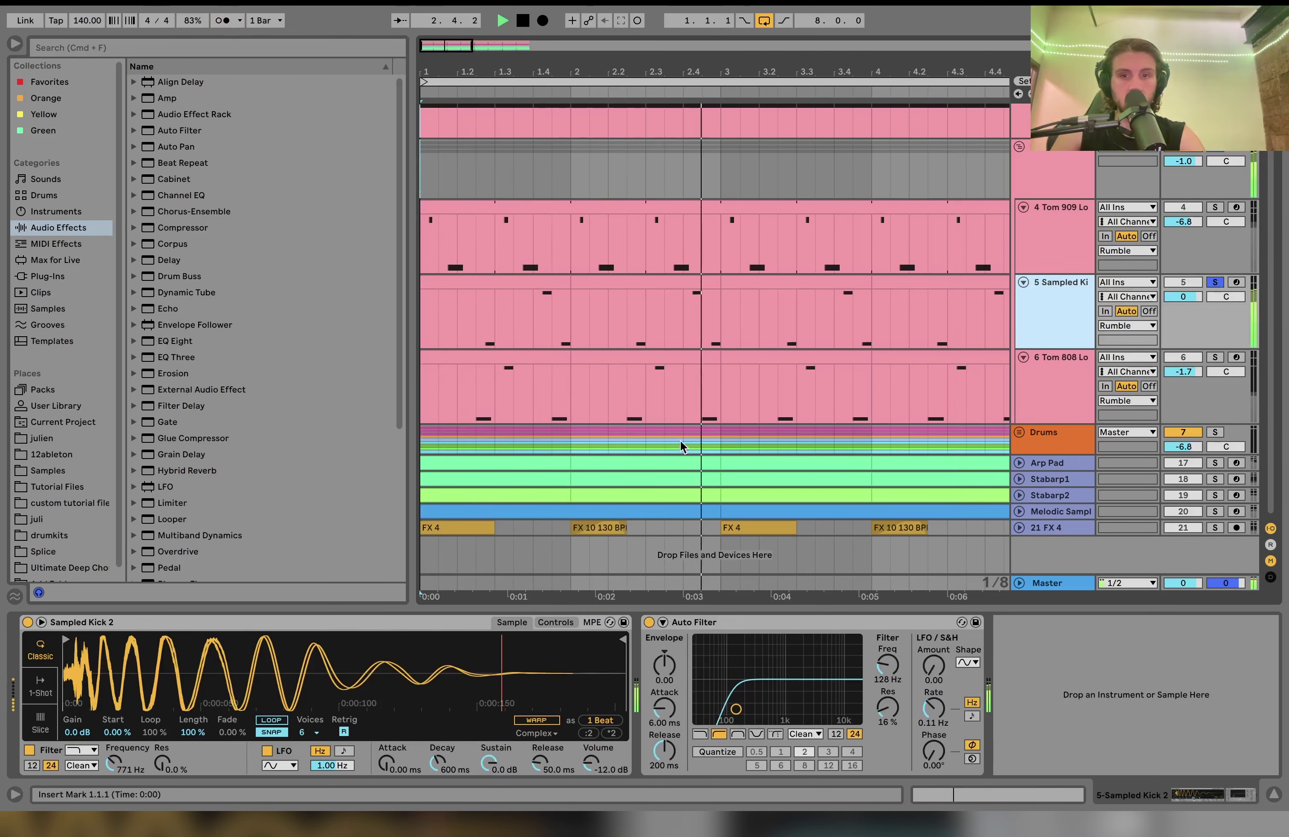
key("space")
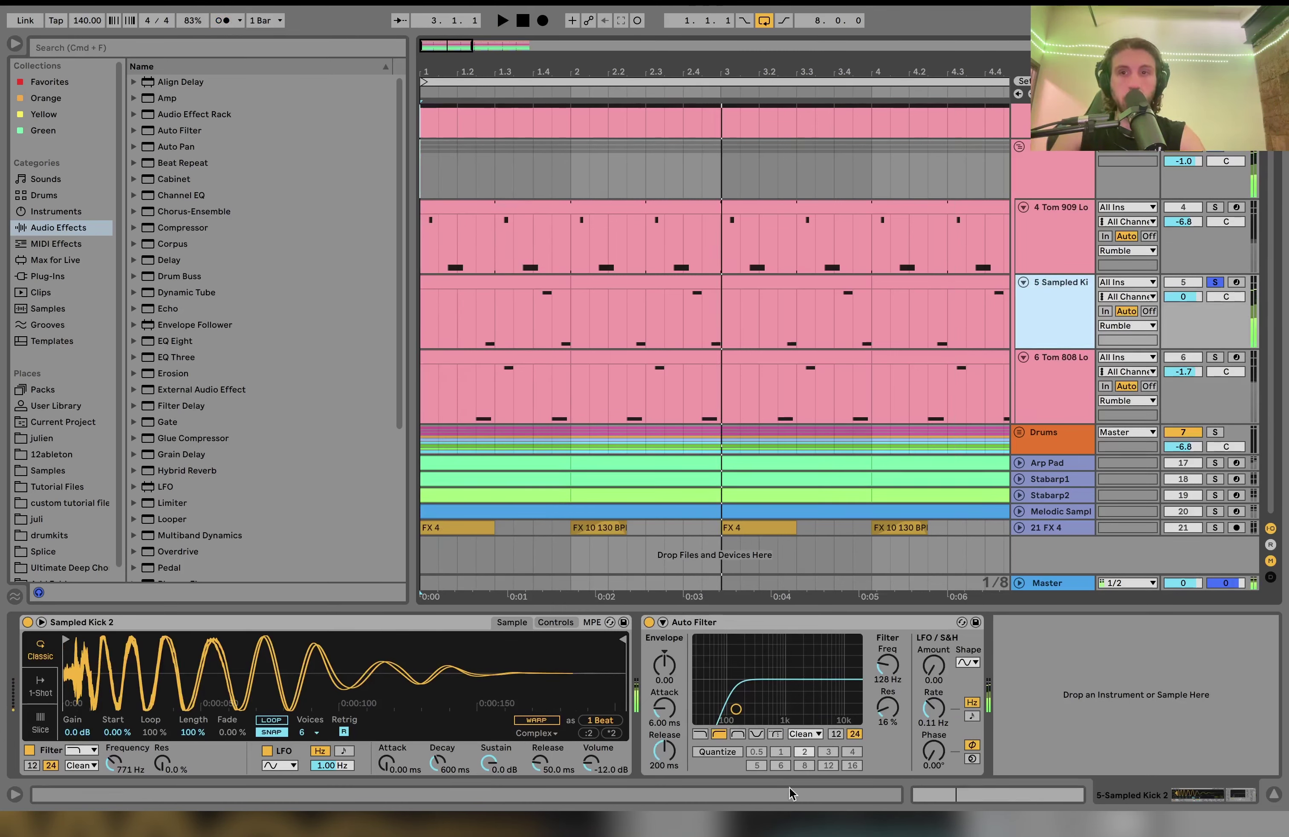
Solo the Tom 909 Low, Sampled Kick and Tom 808 Low tracks together and play them.
left_click(1216, 208)
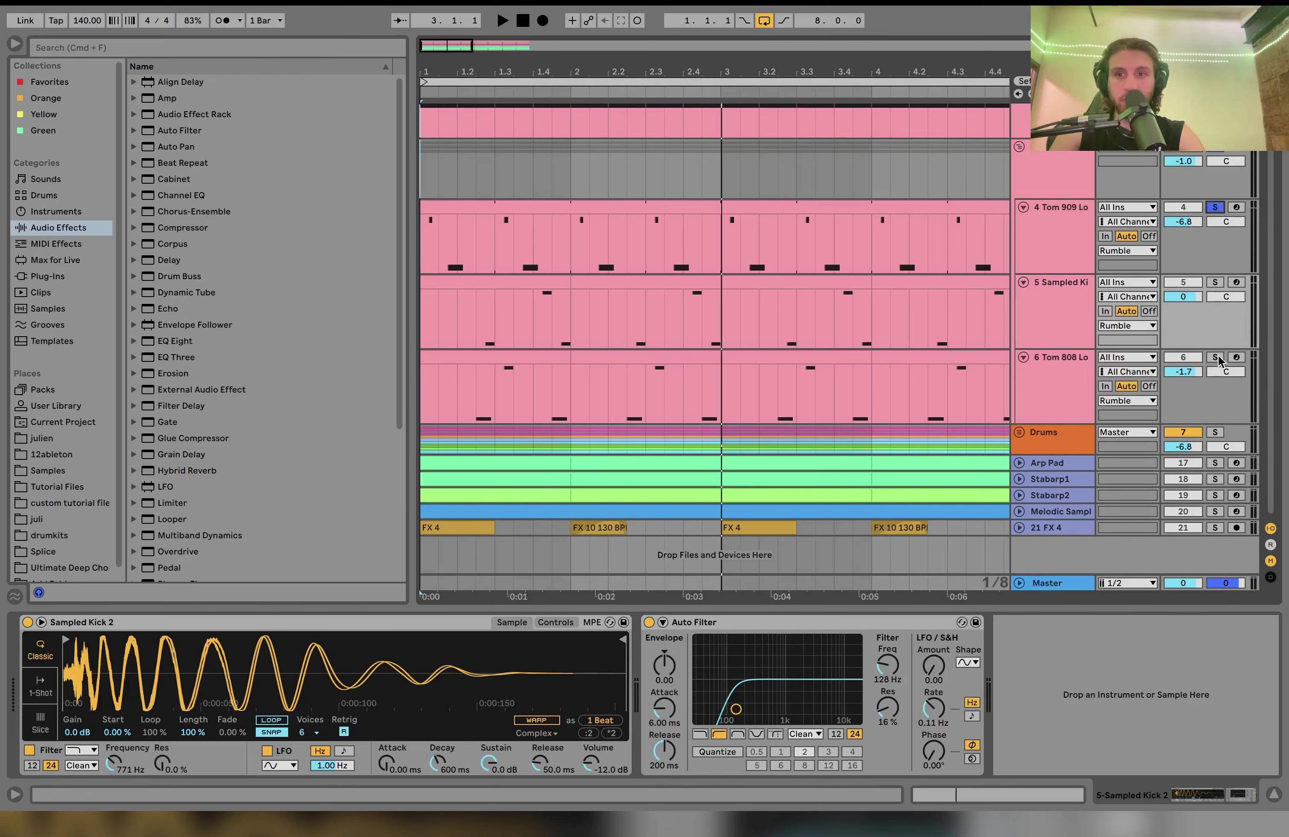
key("space")
left_click(1216, 283)
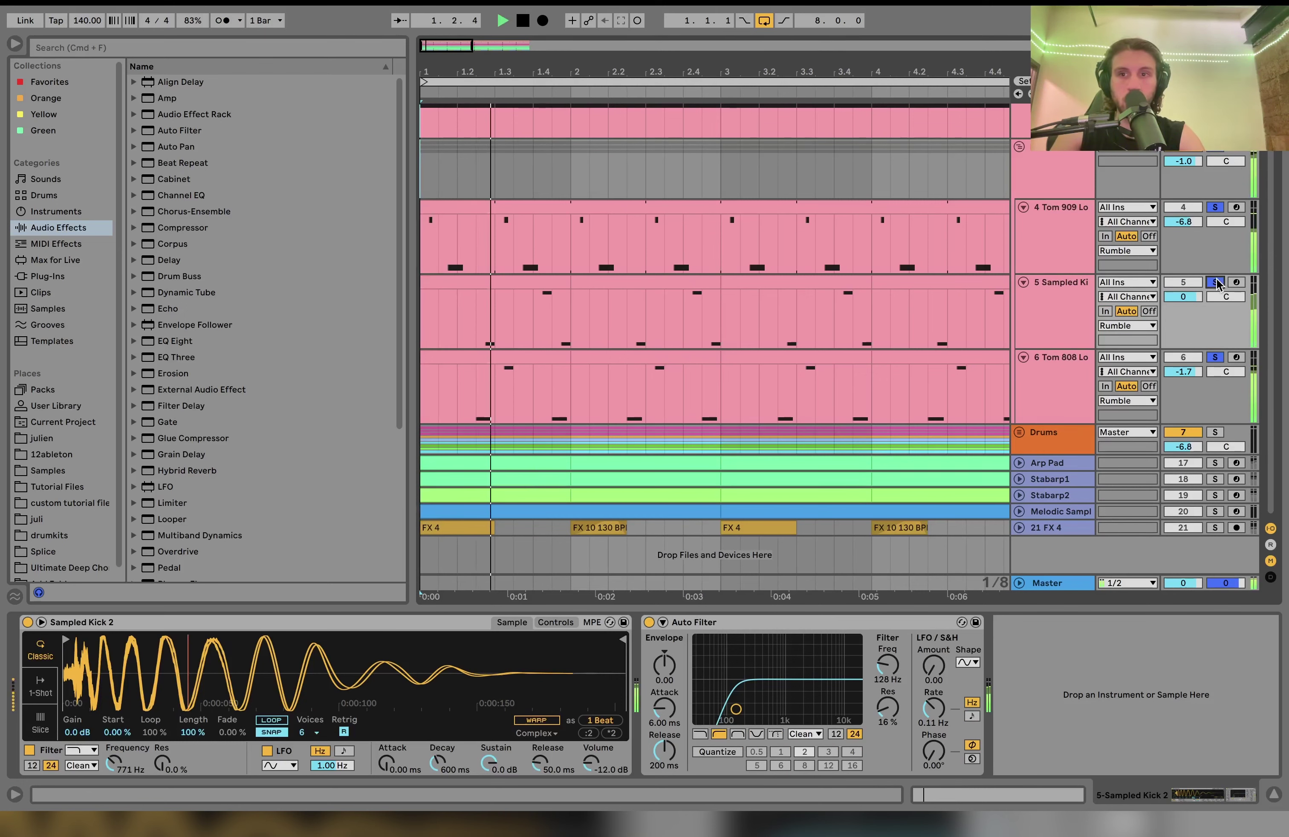
Solo the Rumble group and compare it with its rumble effect rack off and on, leaving the rack enabled.
left_click(1054, 179)
key("space")
left_click(1222, 154)
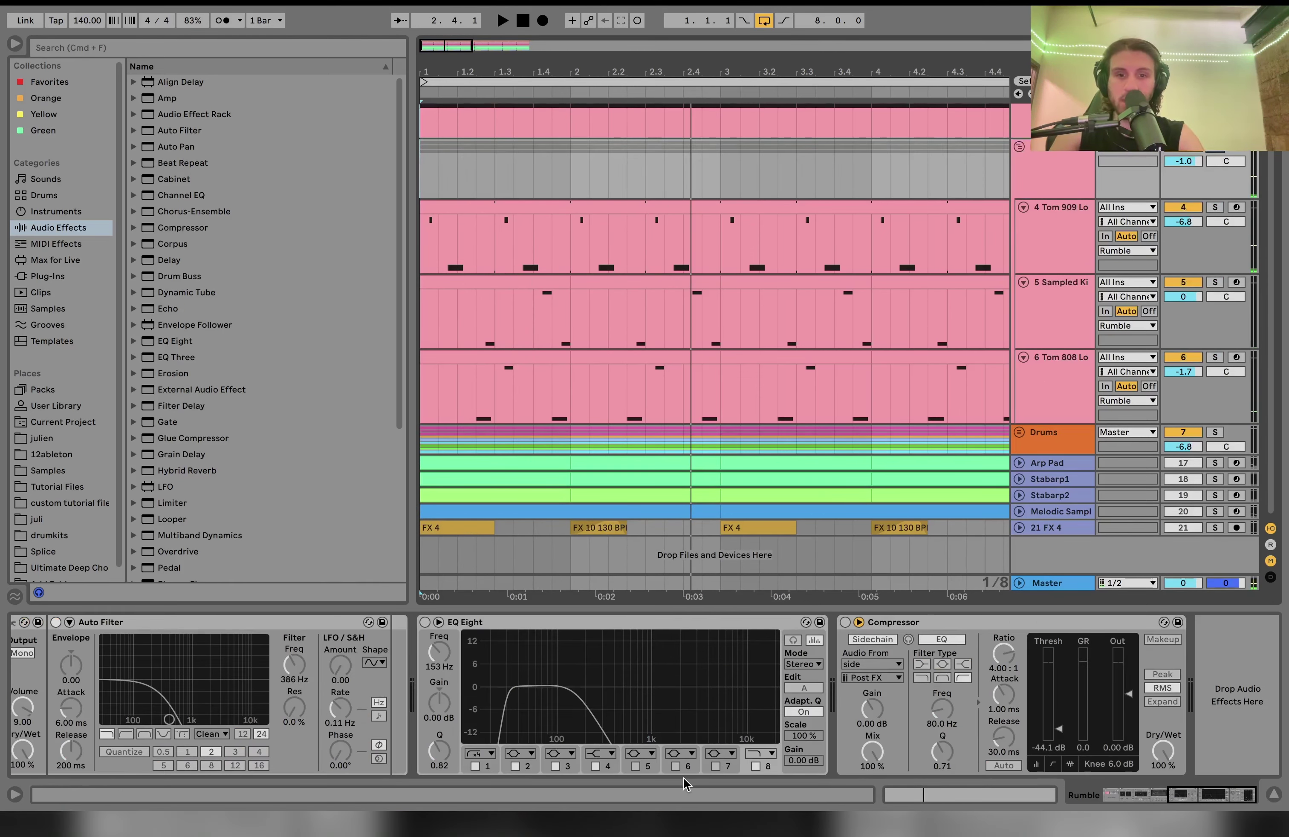
scroll(684, 778, "left", 8)
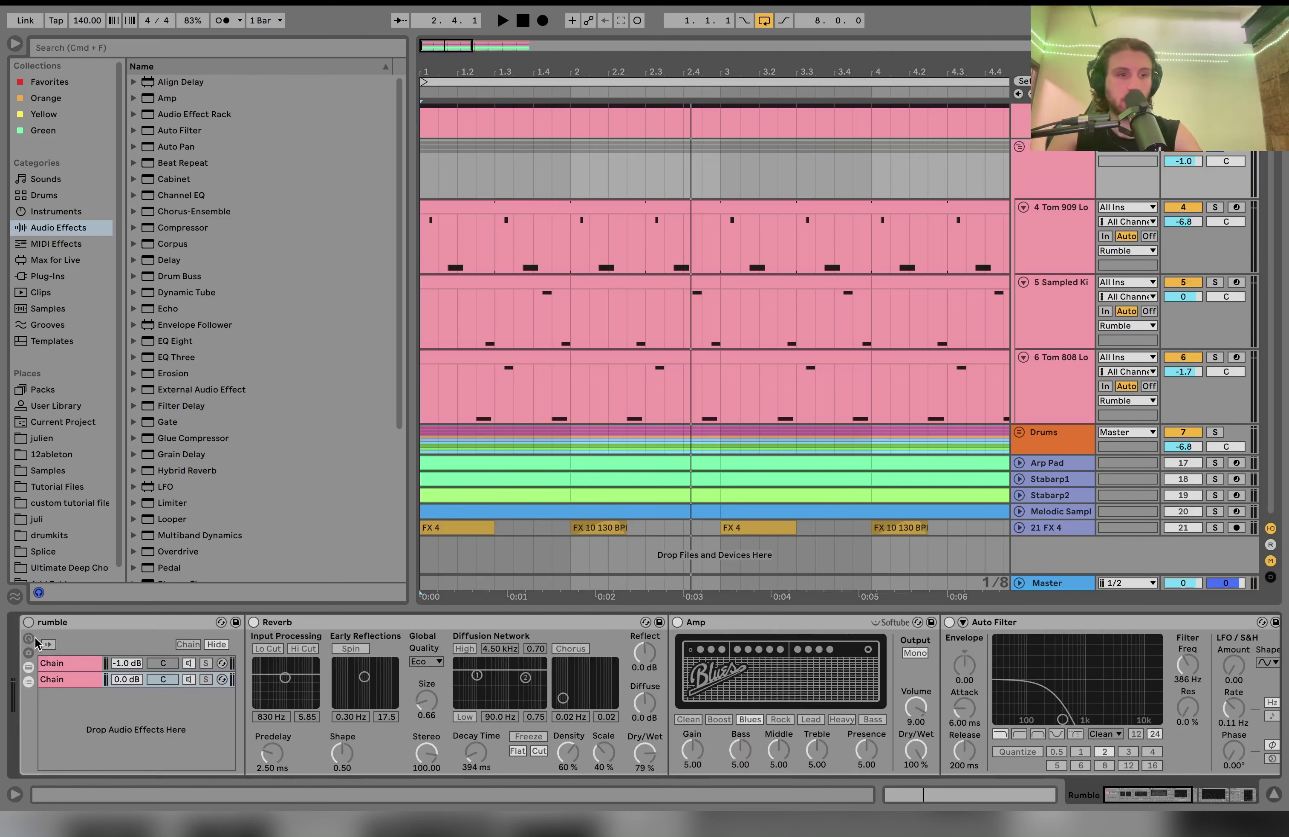
left_click(28, 623)
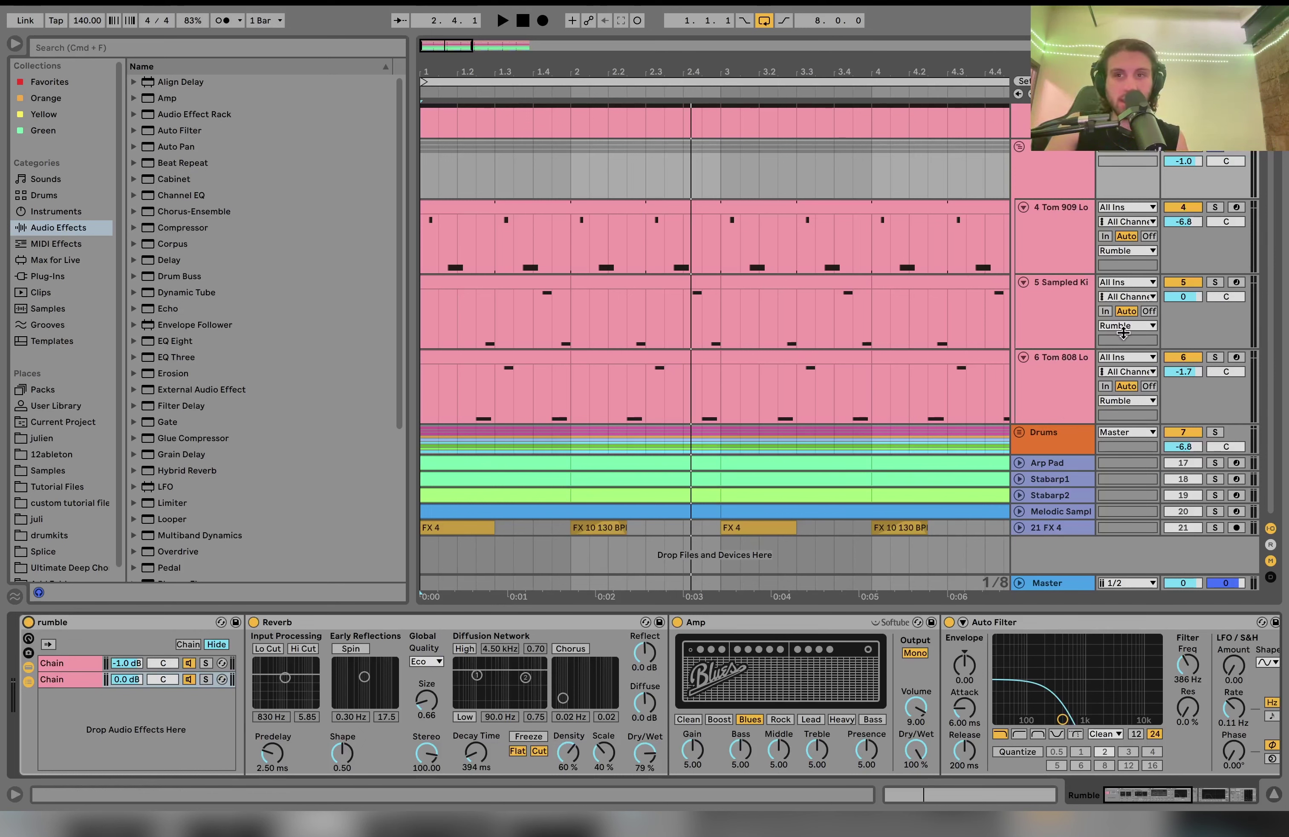
left_click(28, 623)
key("space")
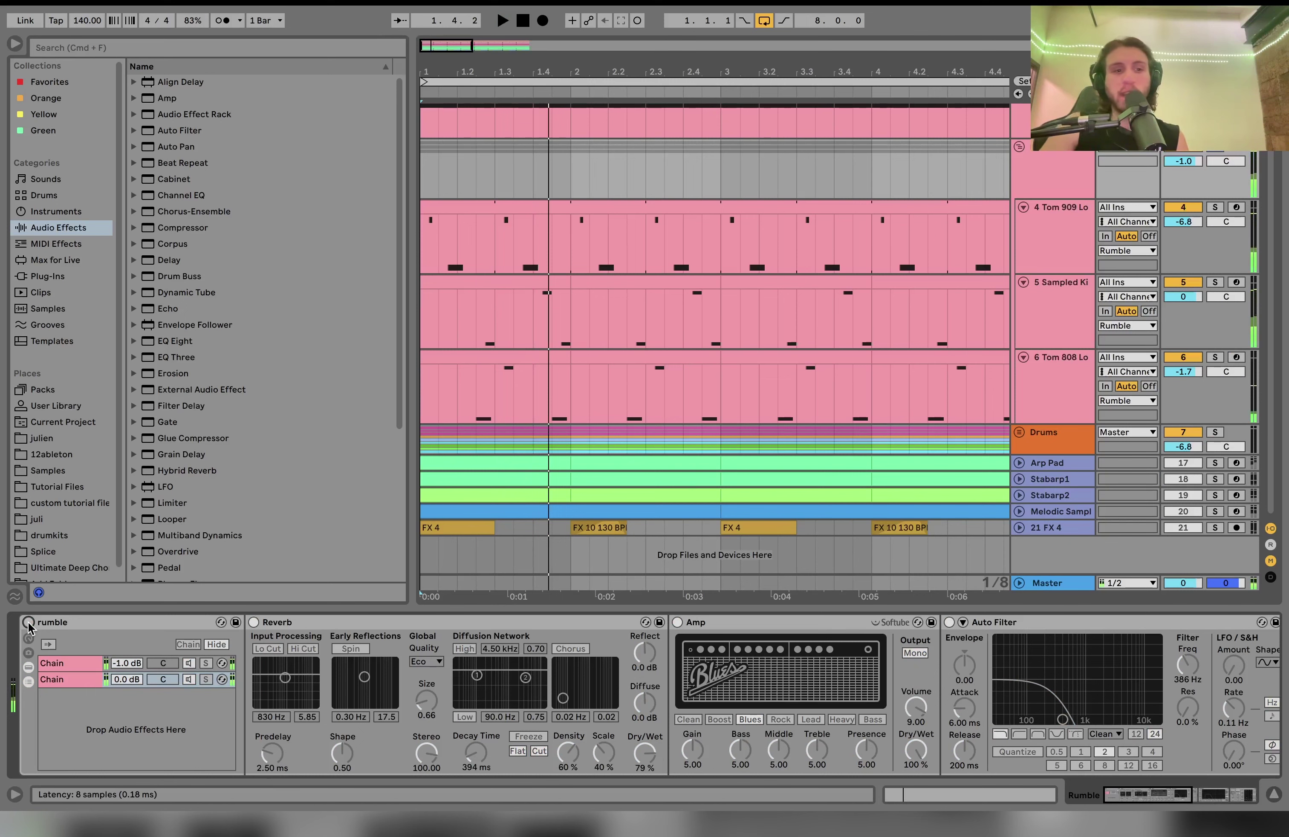
left_click(28, 623)
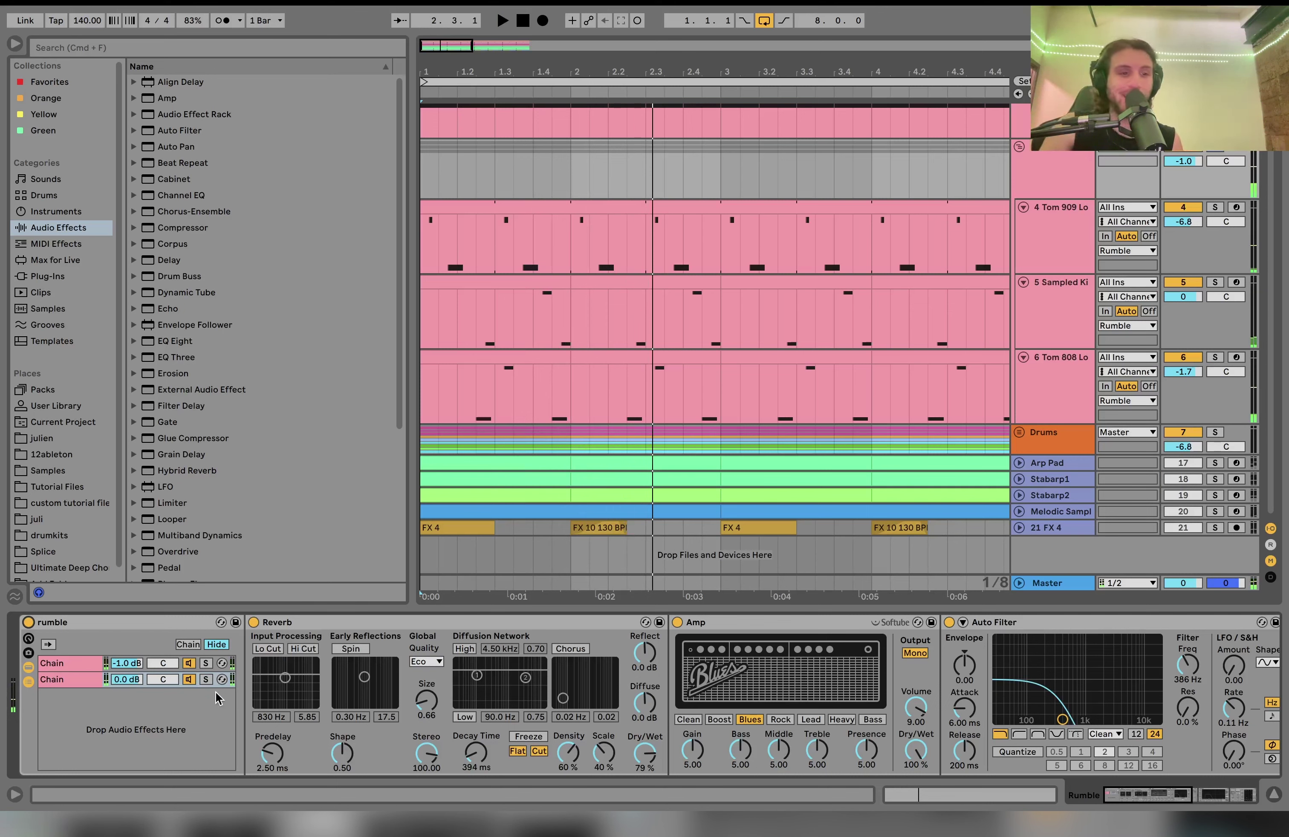
Audition the rumble rack's two chains soloed one at a time, ending on the Reverb and Amp chain's devices.
left_click(205, 664)
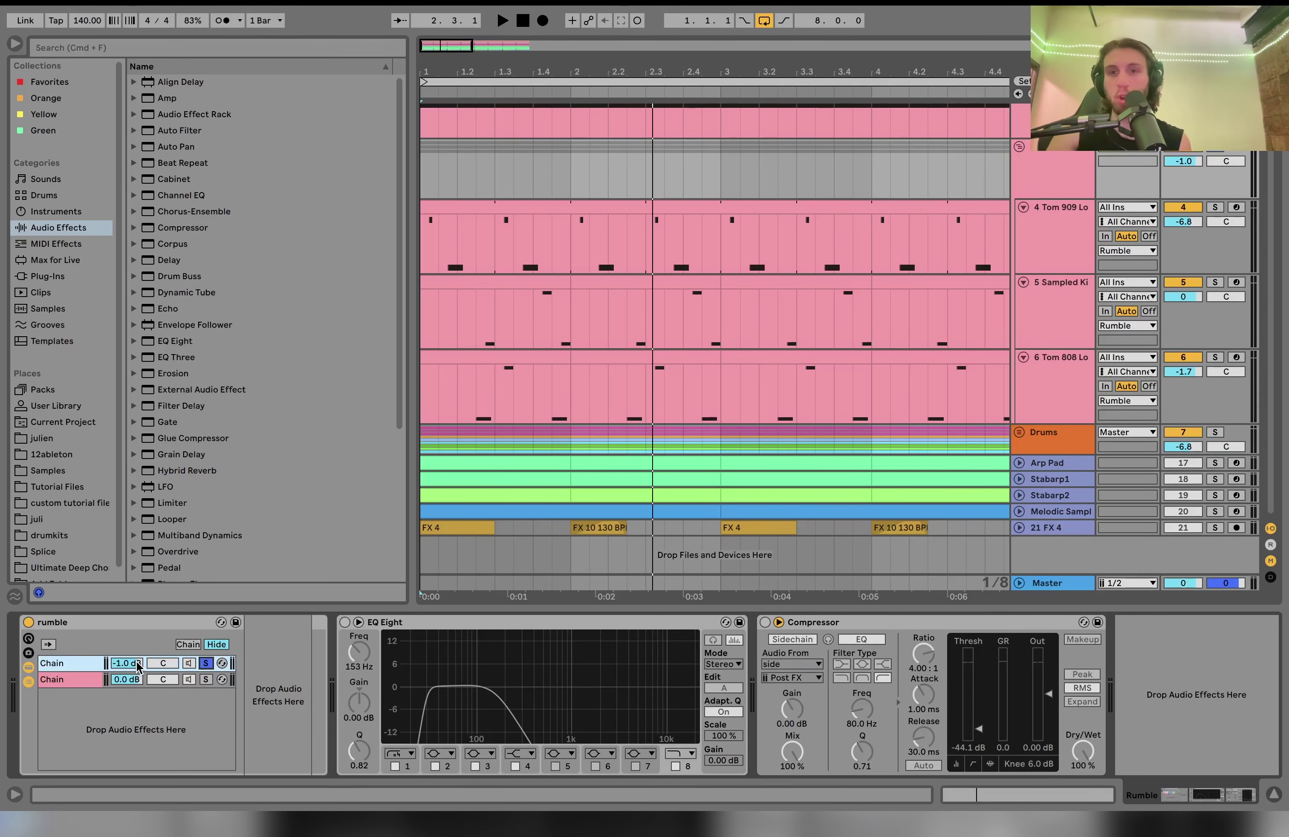
key("space")
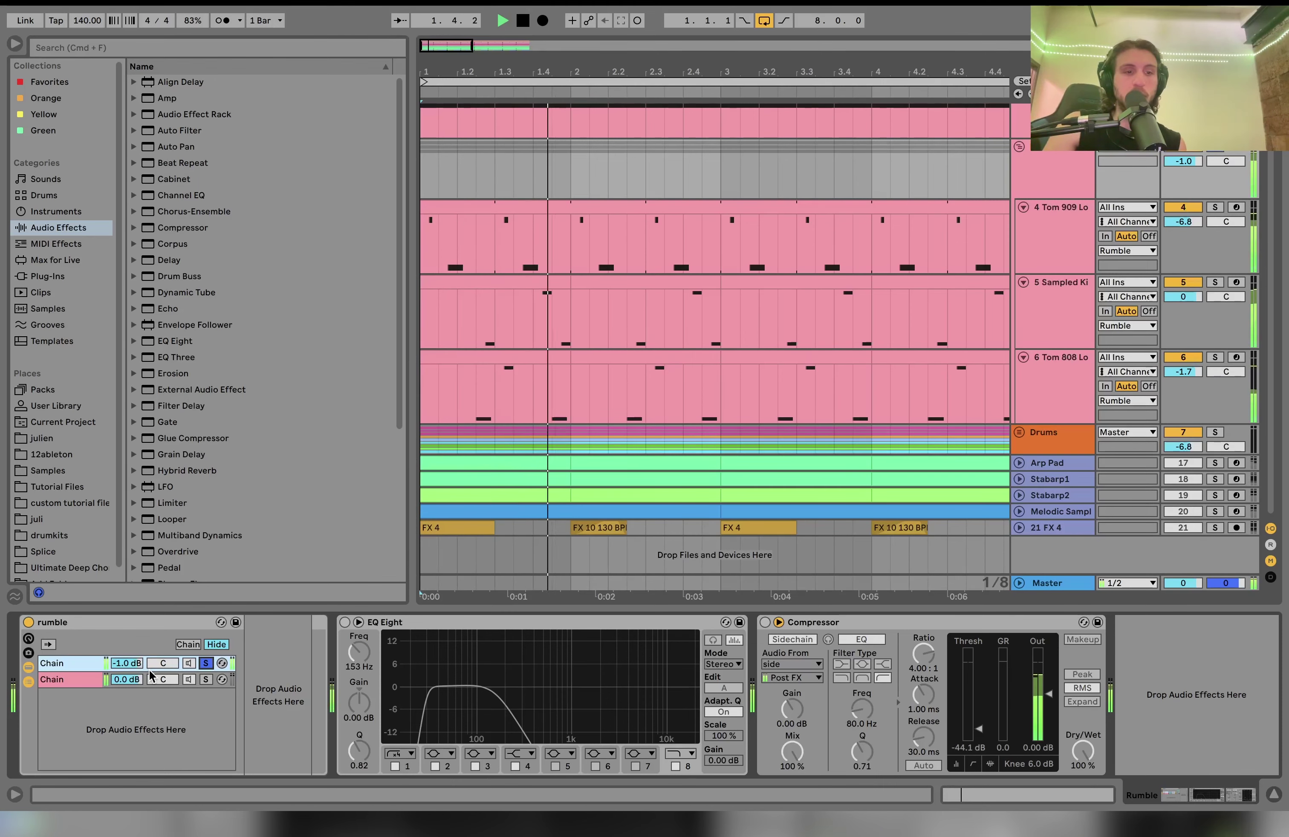
left_click(208, 681)
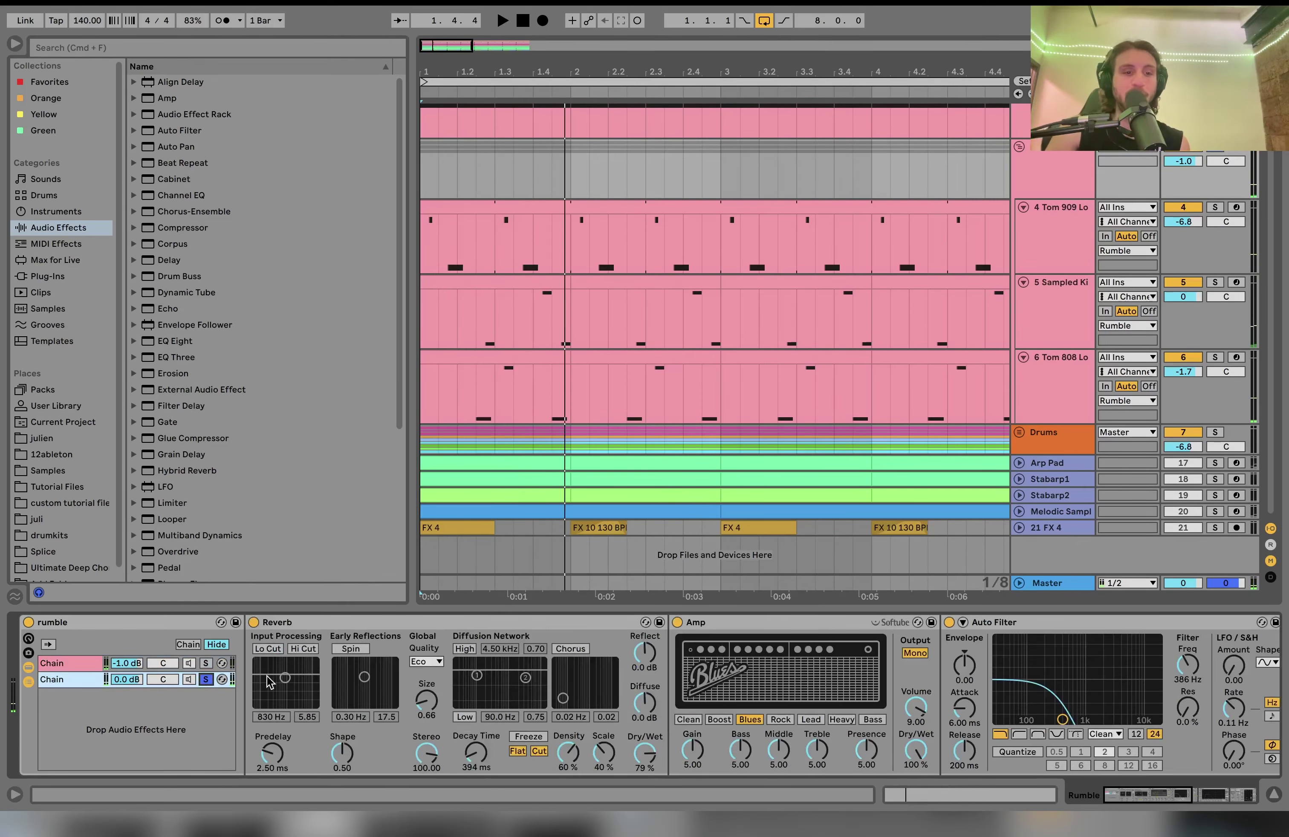
key("space")
scroll(288, 681, "right", 5)
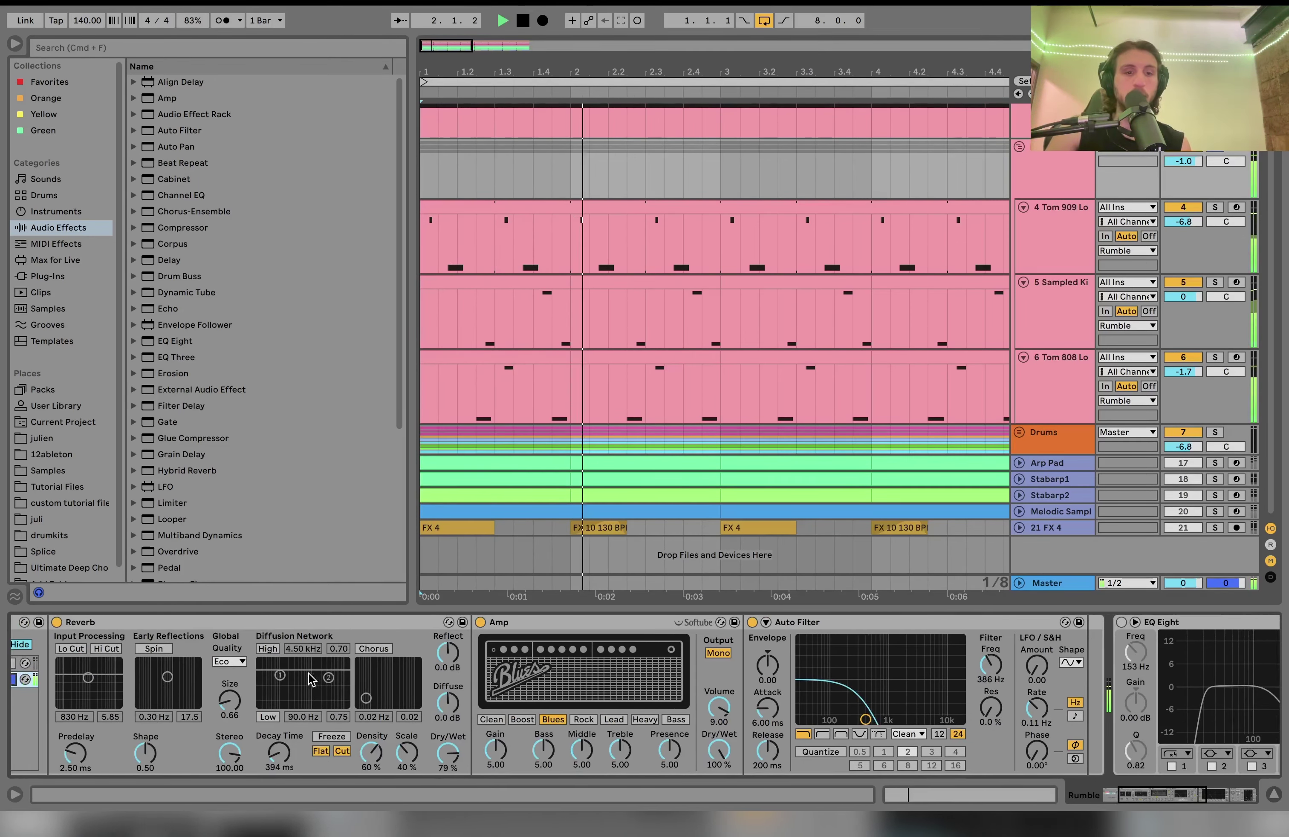
scroll(308, 680, "left", 5)
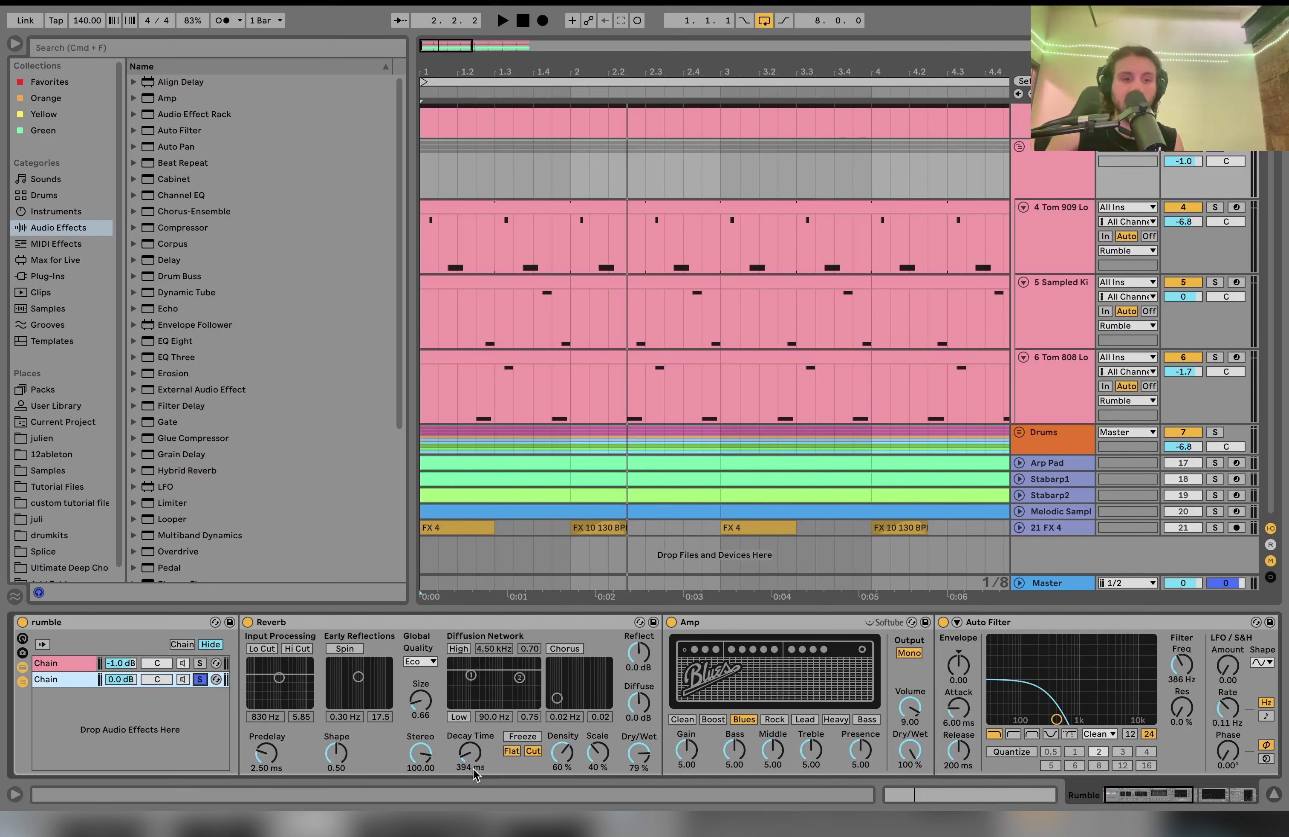
double_click(419, 716)
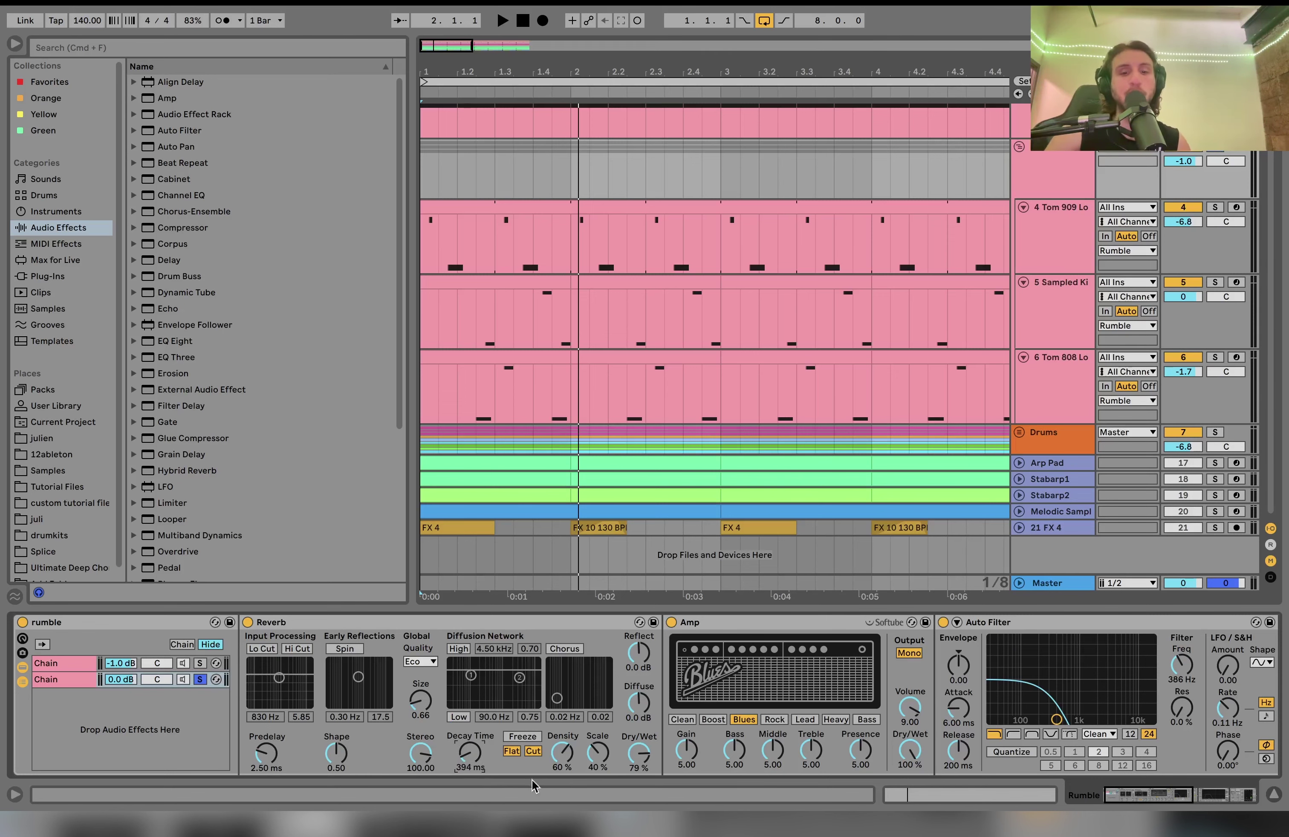
Audition the soloed reverb chain with its Auto Filter bypassed, and re-enable the filter during playback.
scroll(761, 764, "right", 10)
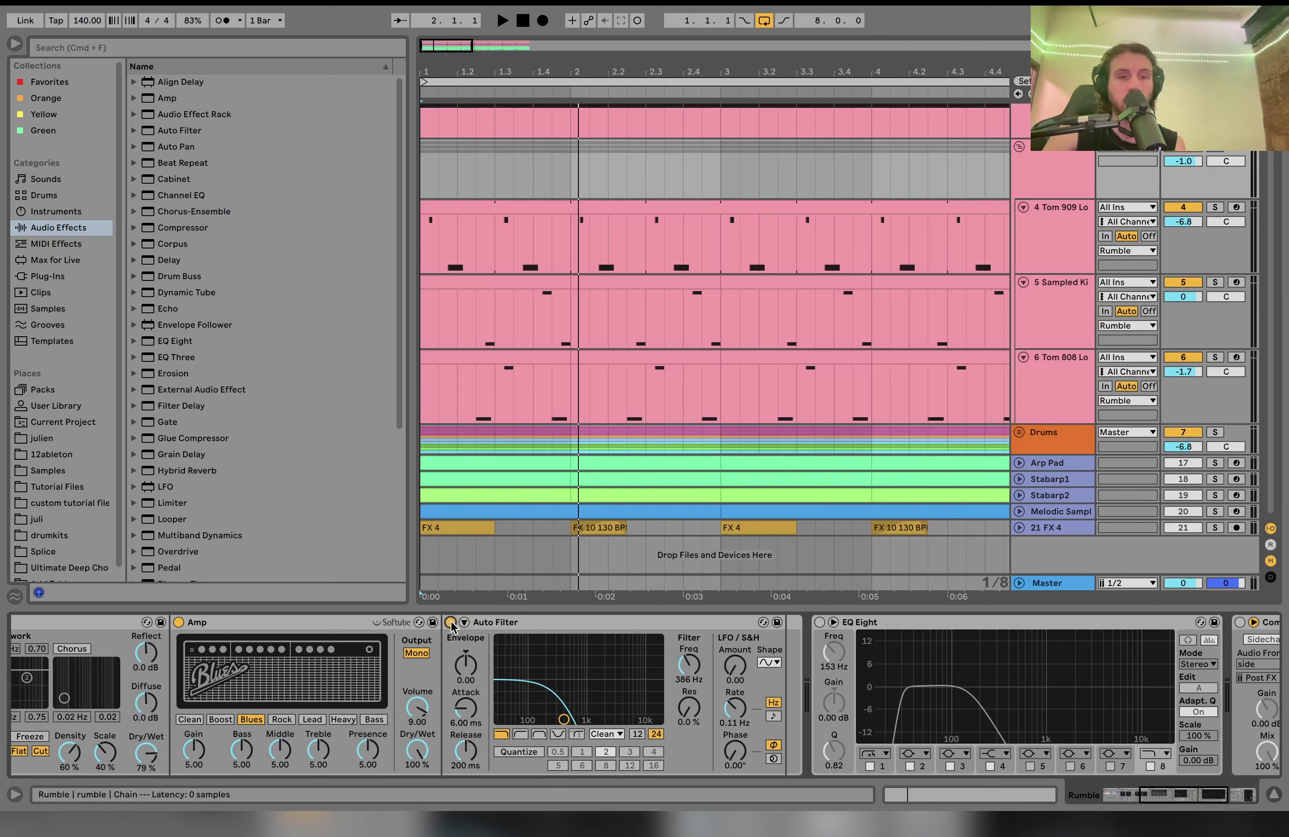
left_click(451, 623)
key("space")
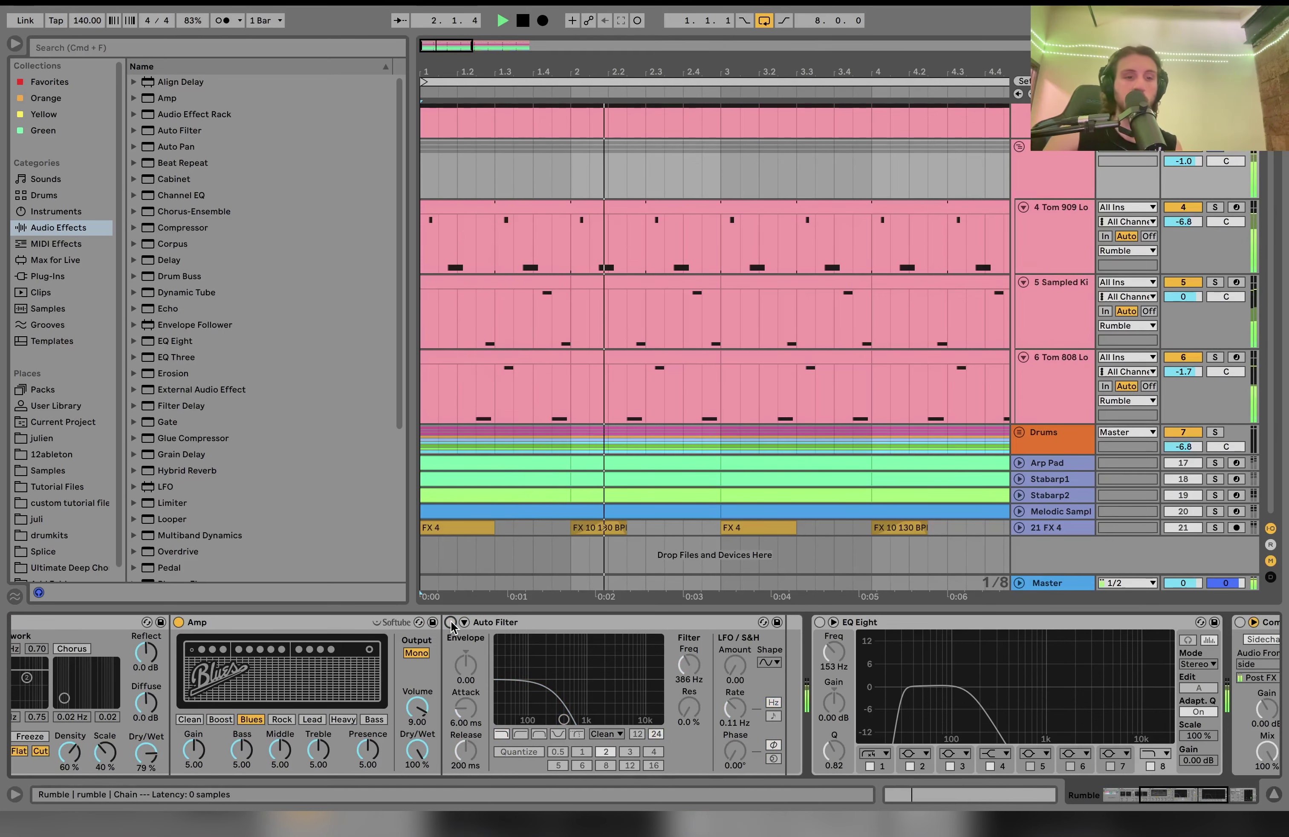
key("space")
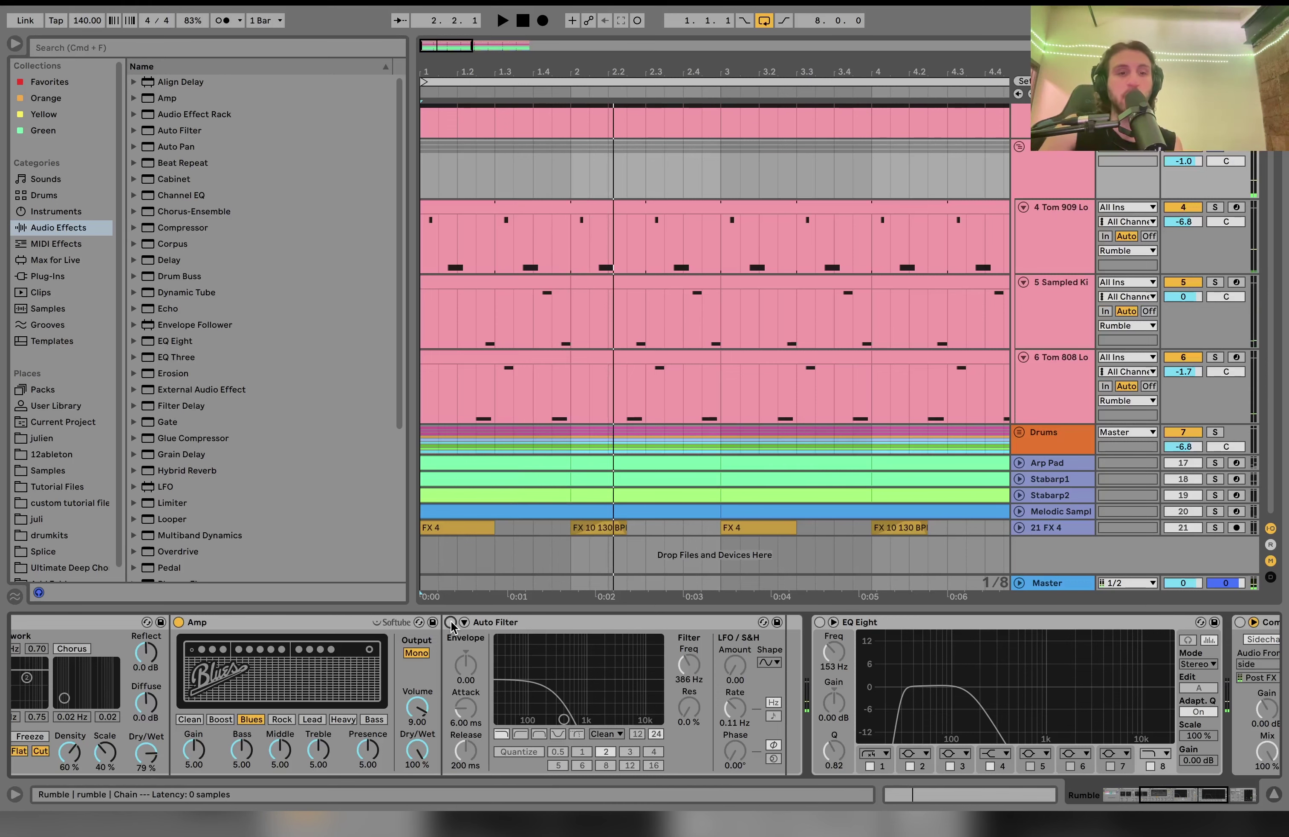
key("space")
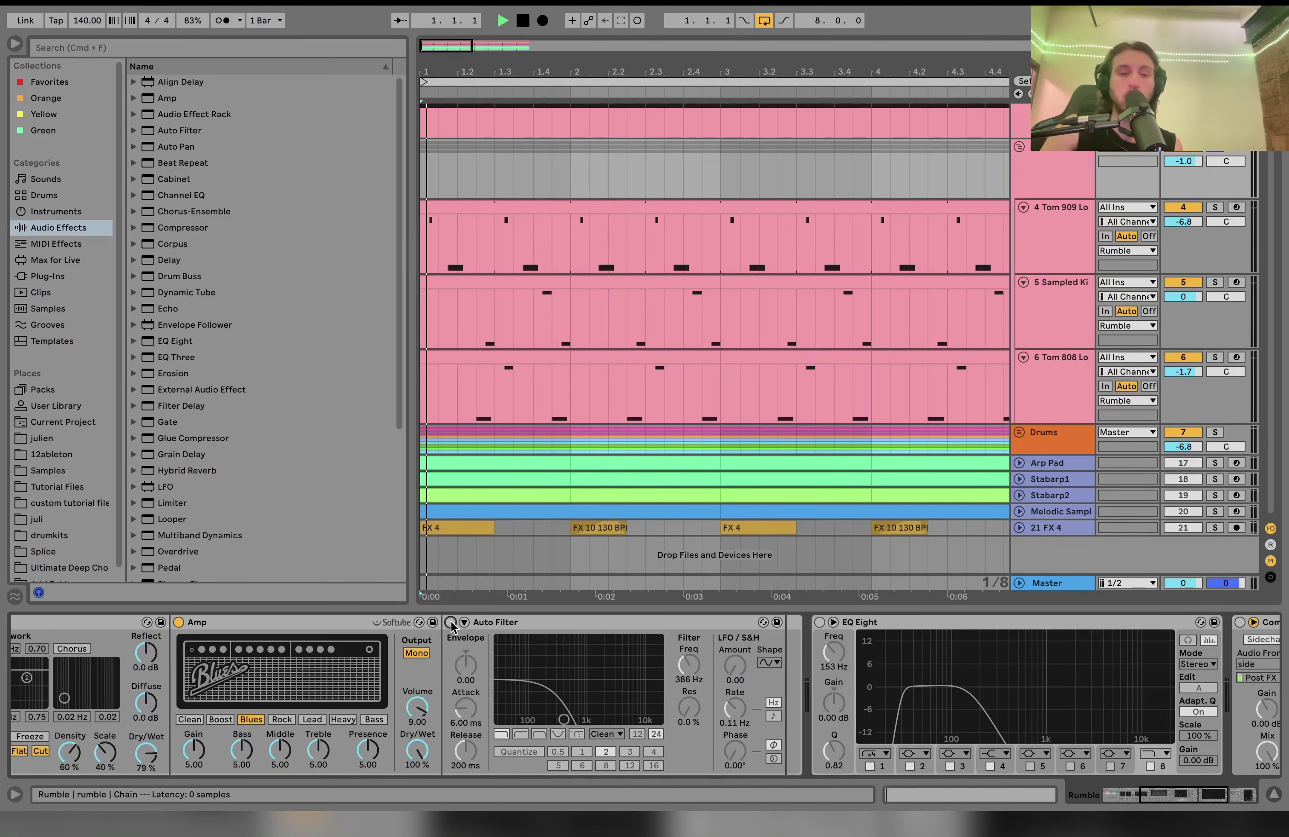
left_click(450, 623)
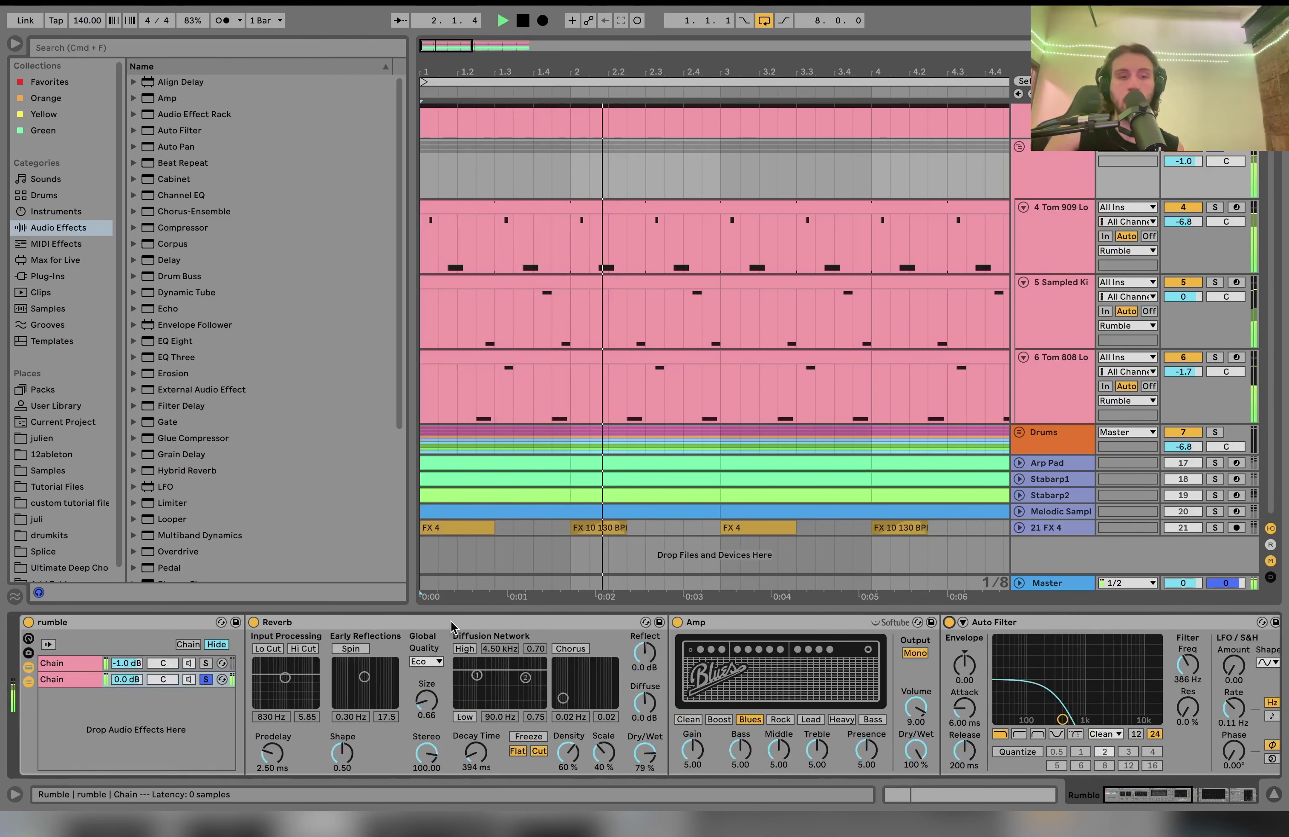
Unsolo the reverb chain and collapse the rumble rack to bring the EQ Eight and Compressor into view.
left_click(207, 680)
scroll(209, 678, "right", 15)
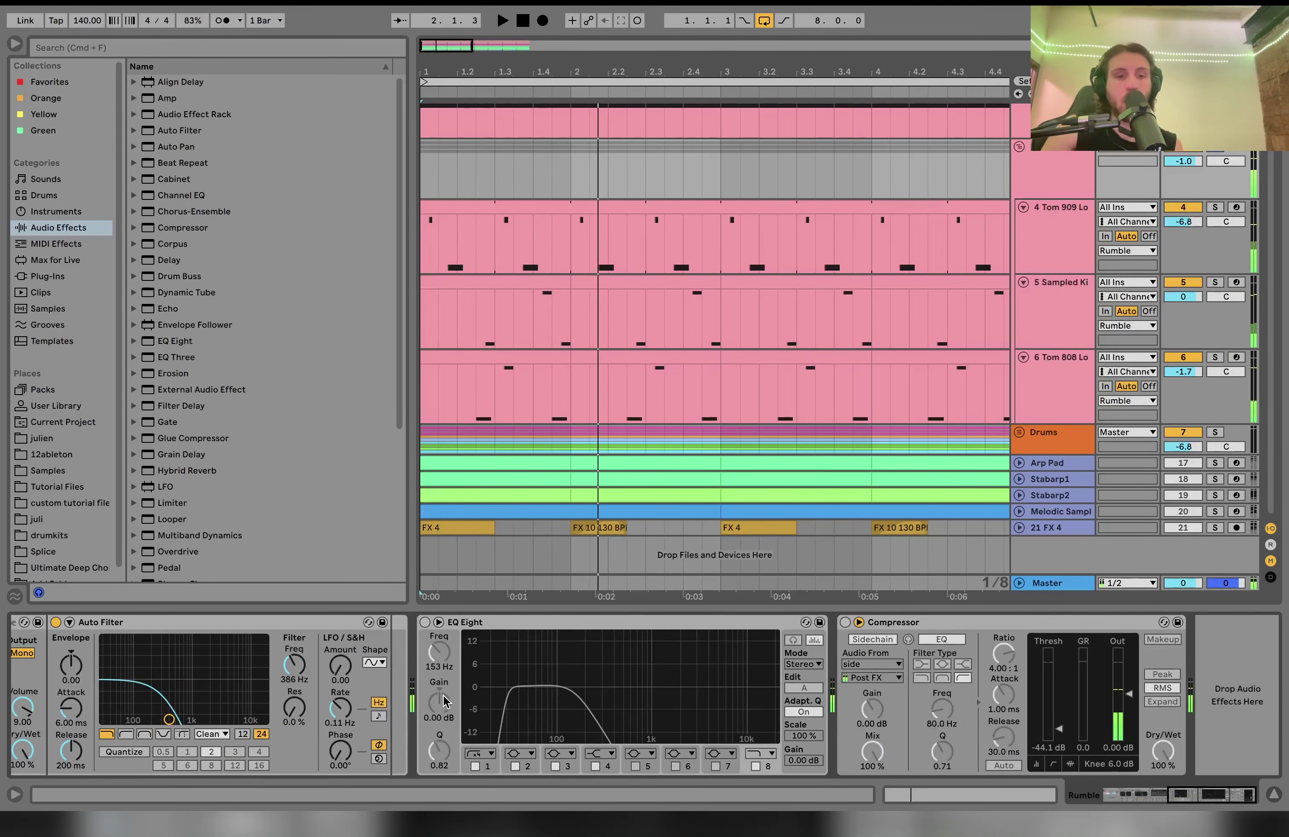
scroll(342, 680, "left", 15)
left_click(29, 682)
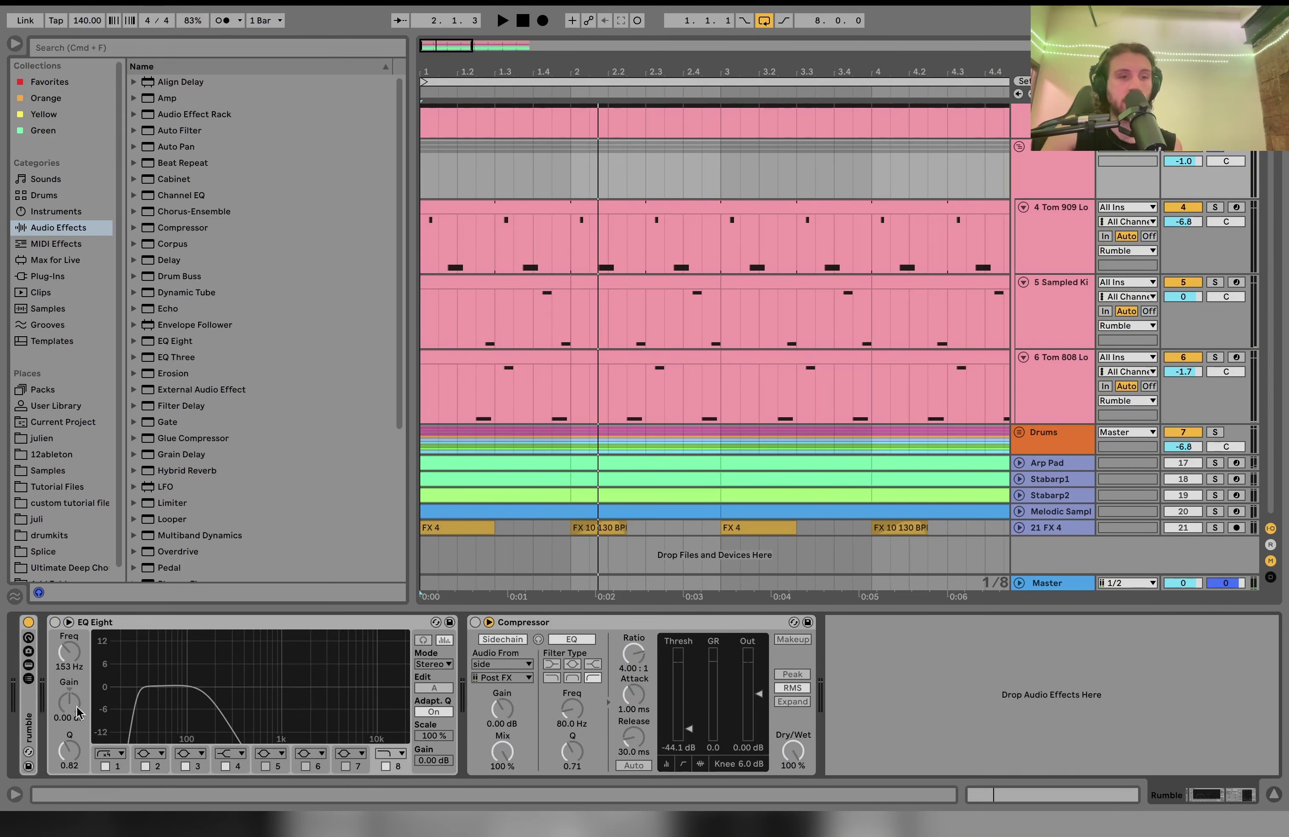
Enable the Rumble group's EQ Eight, select its 30 Hz low-cut band and play the result.
left_click(54, 622)
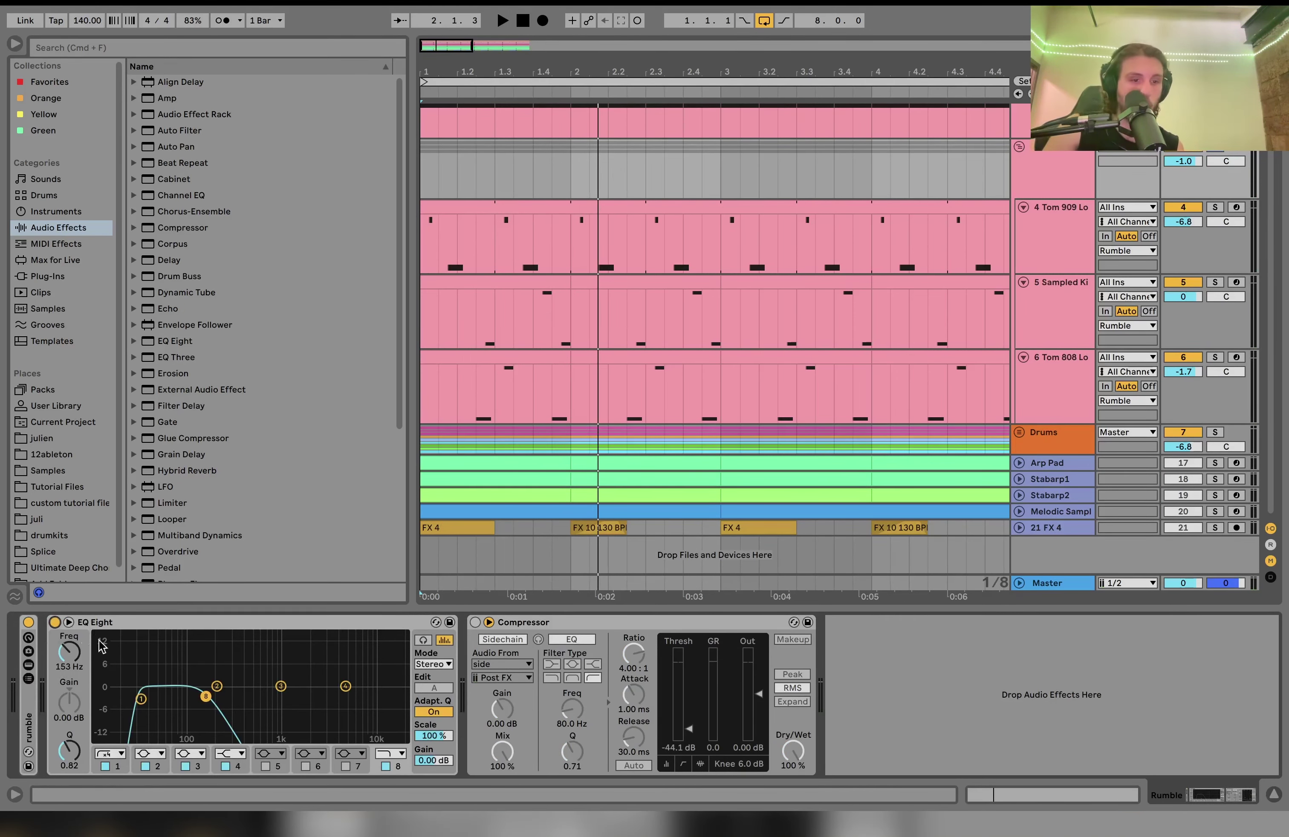
left_click(141, 699)
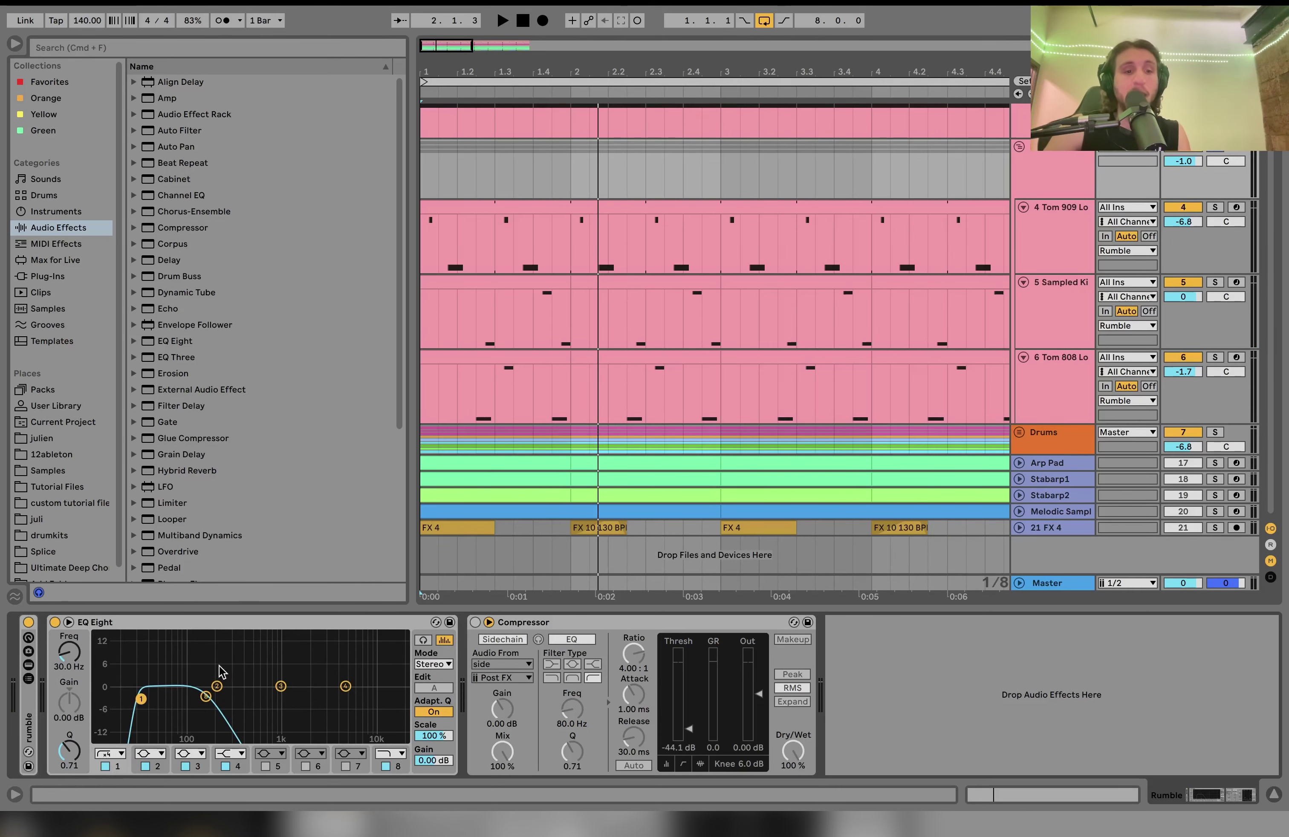
key("space")
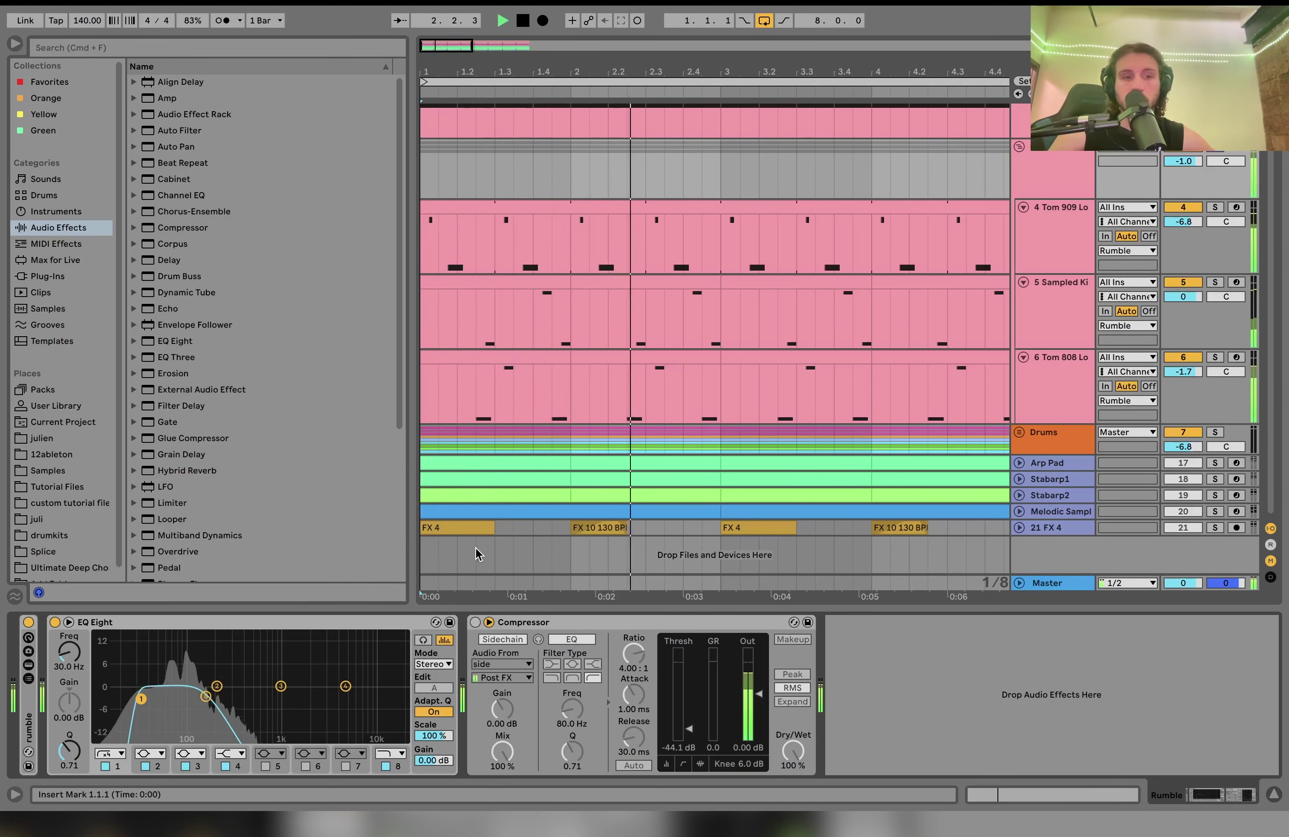
key("space")
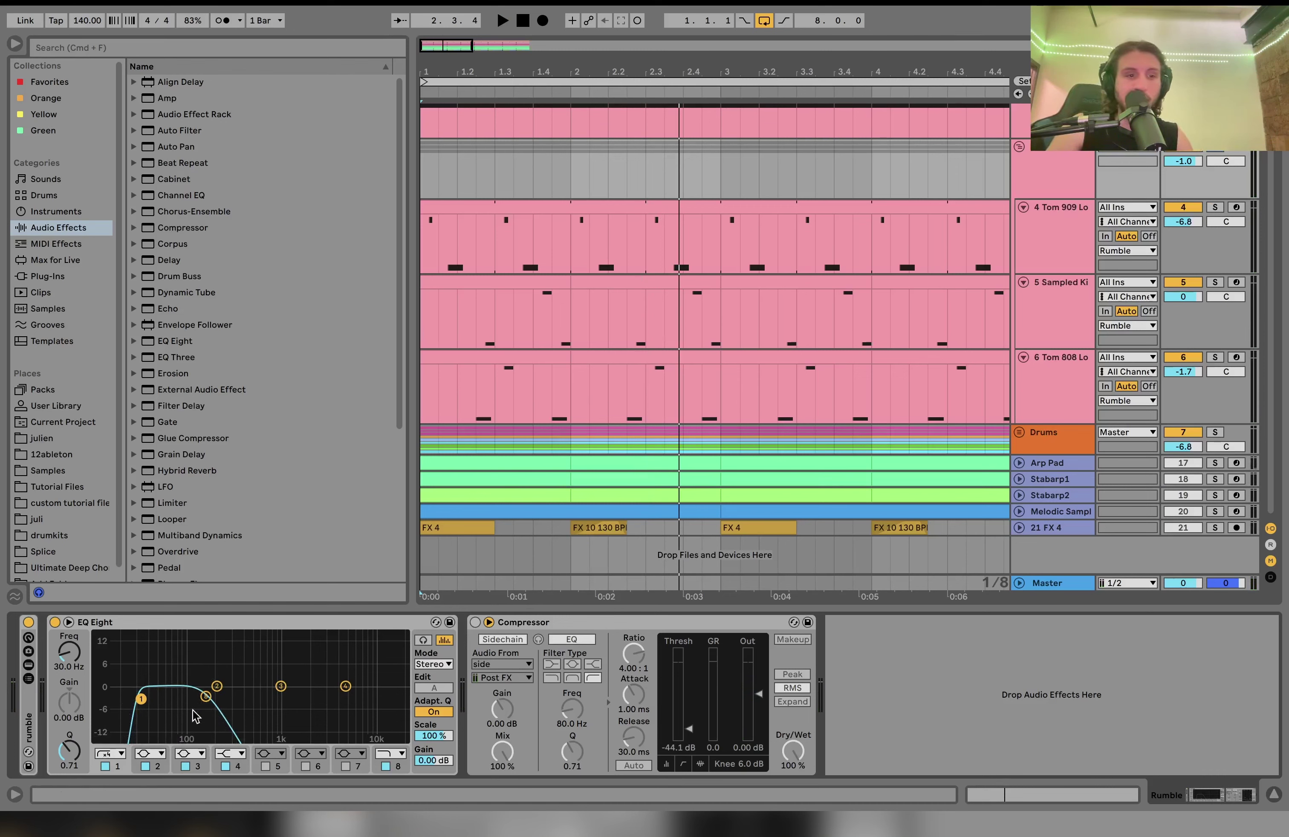
Enable the Rumble group's sidechained Compressor and audition the group with it.
left_click(474, 622)
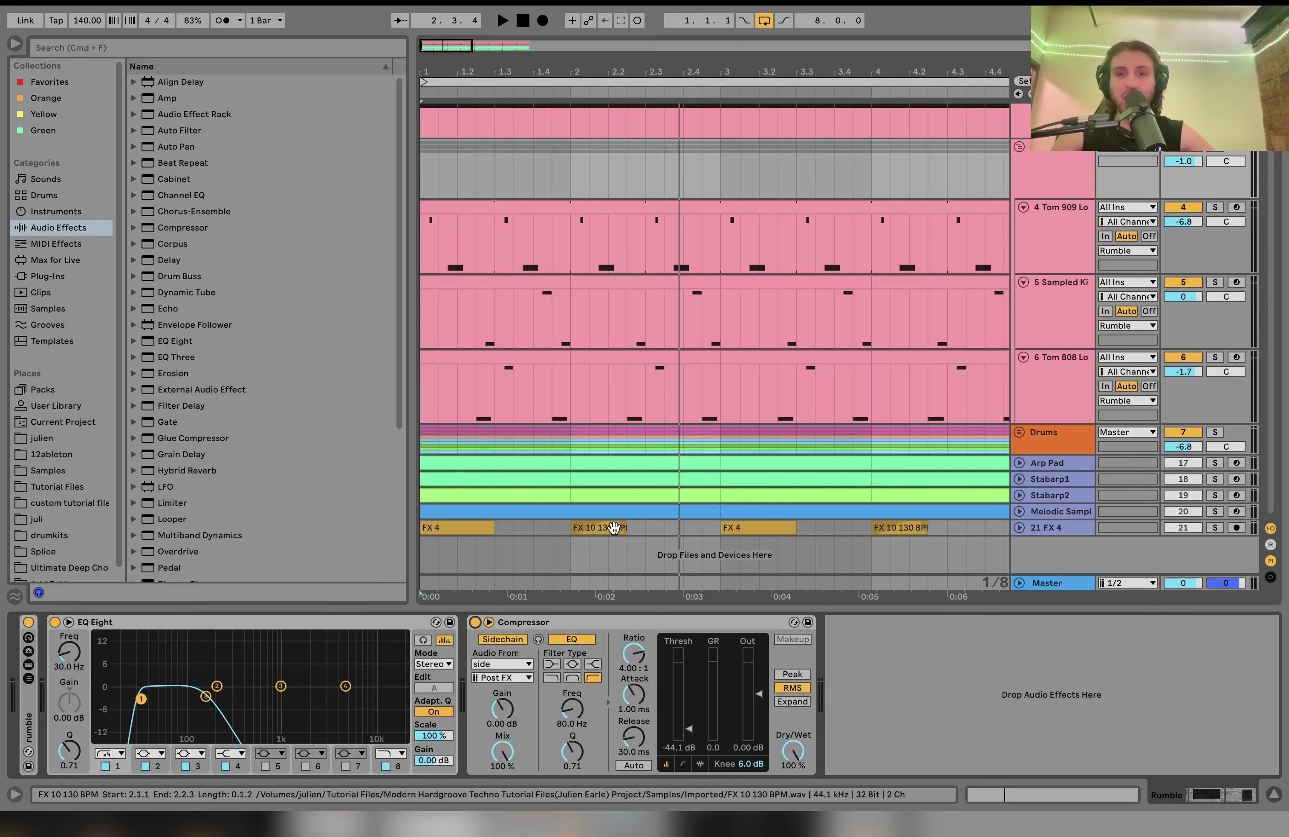
key("space")
scroll(714, 326, "up", 2)
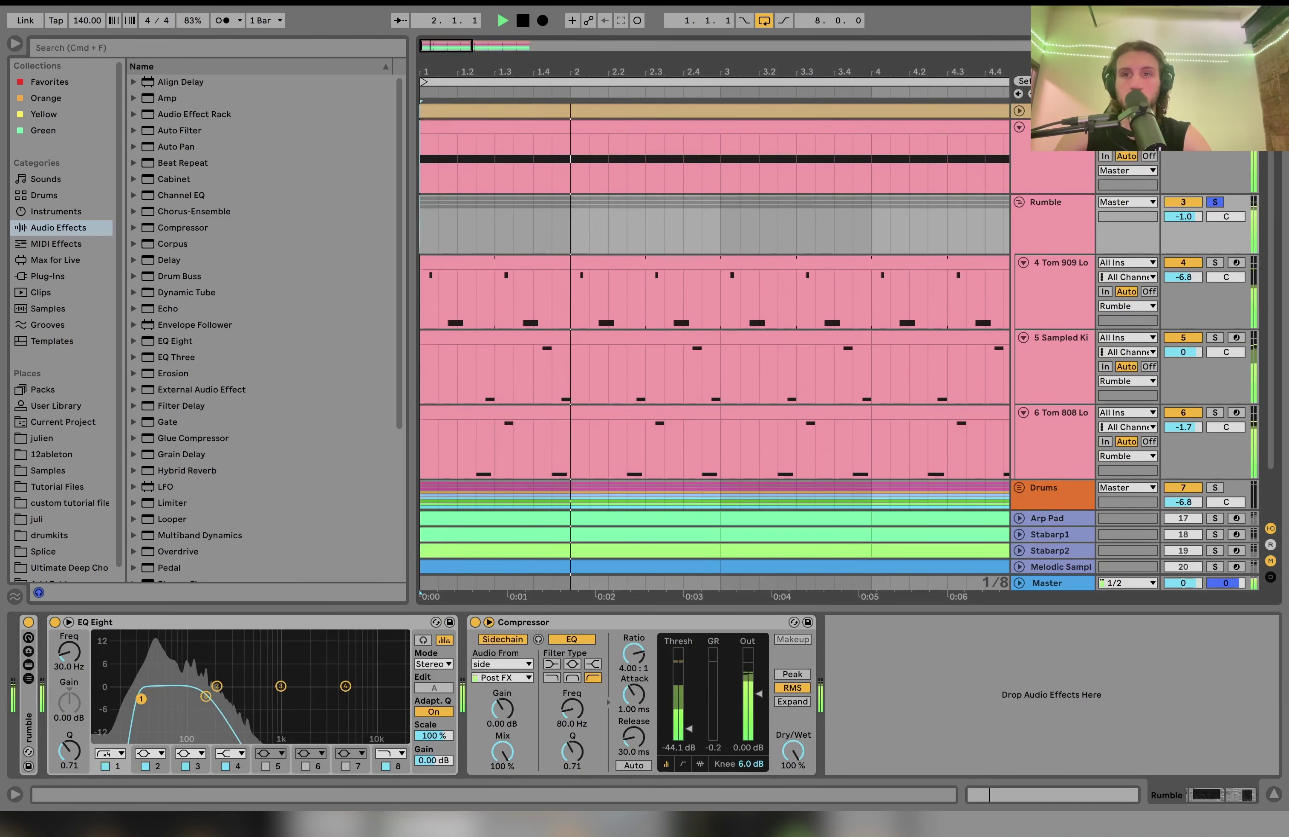
key("space")
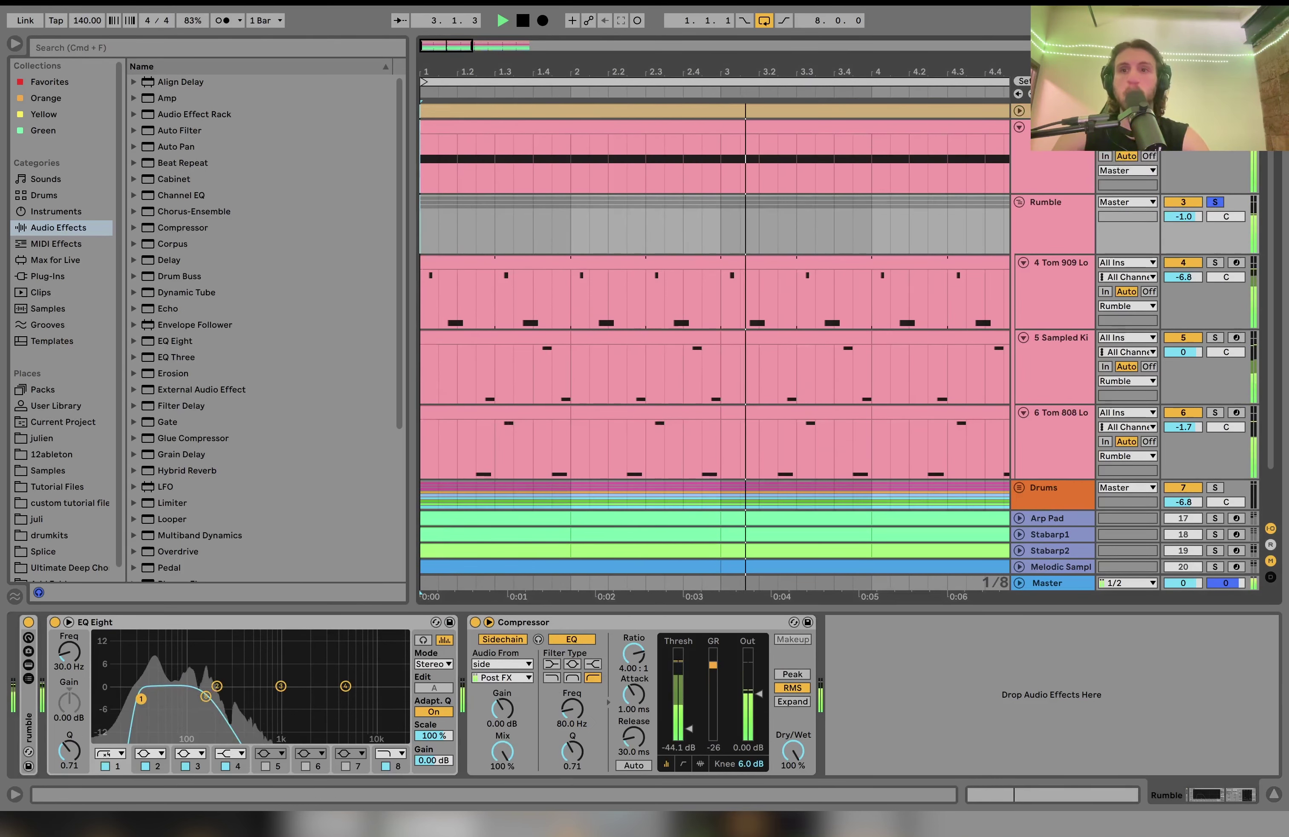
Collapse the Rumble group and the kick track, and unfold the Drums group to show its tracks.
left_click(1018, 201)
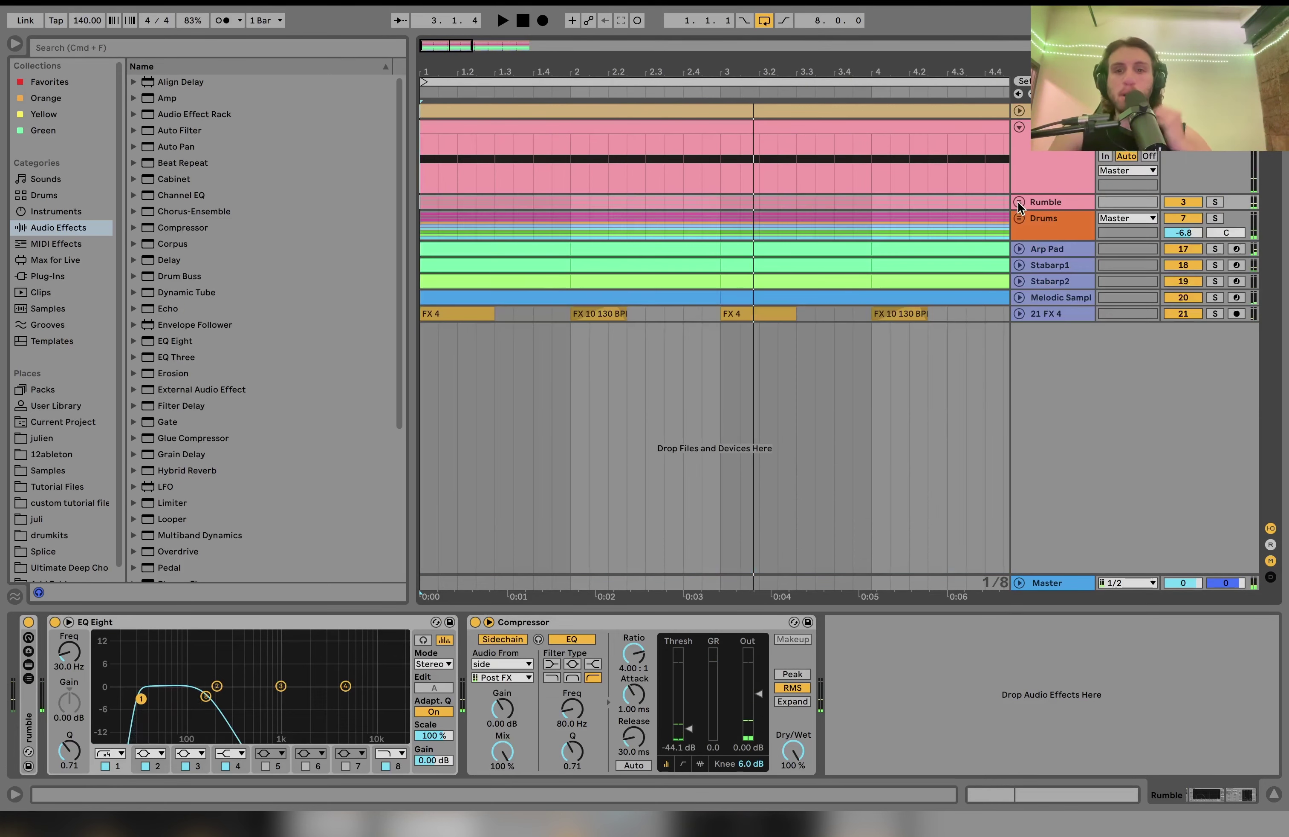
left_click(1019, 128)
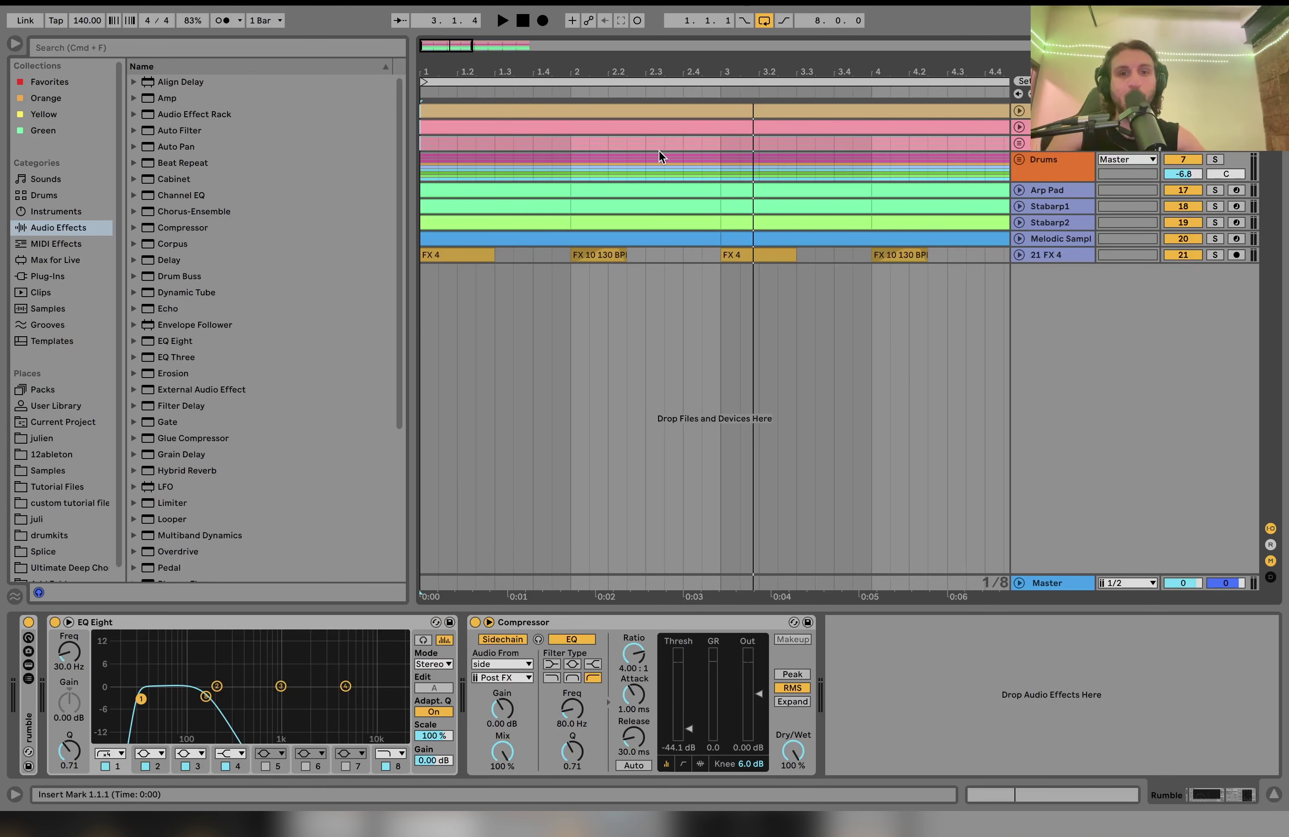
key("minus")
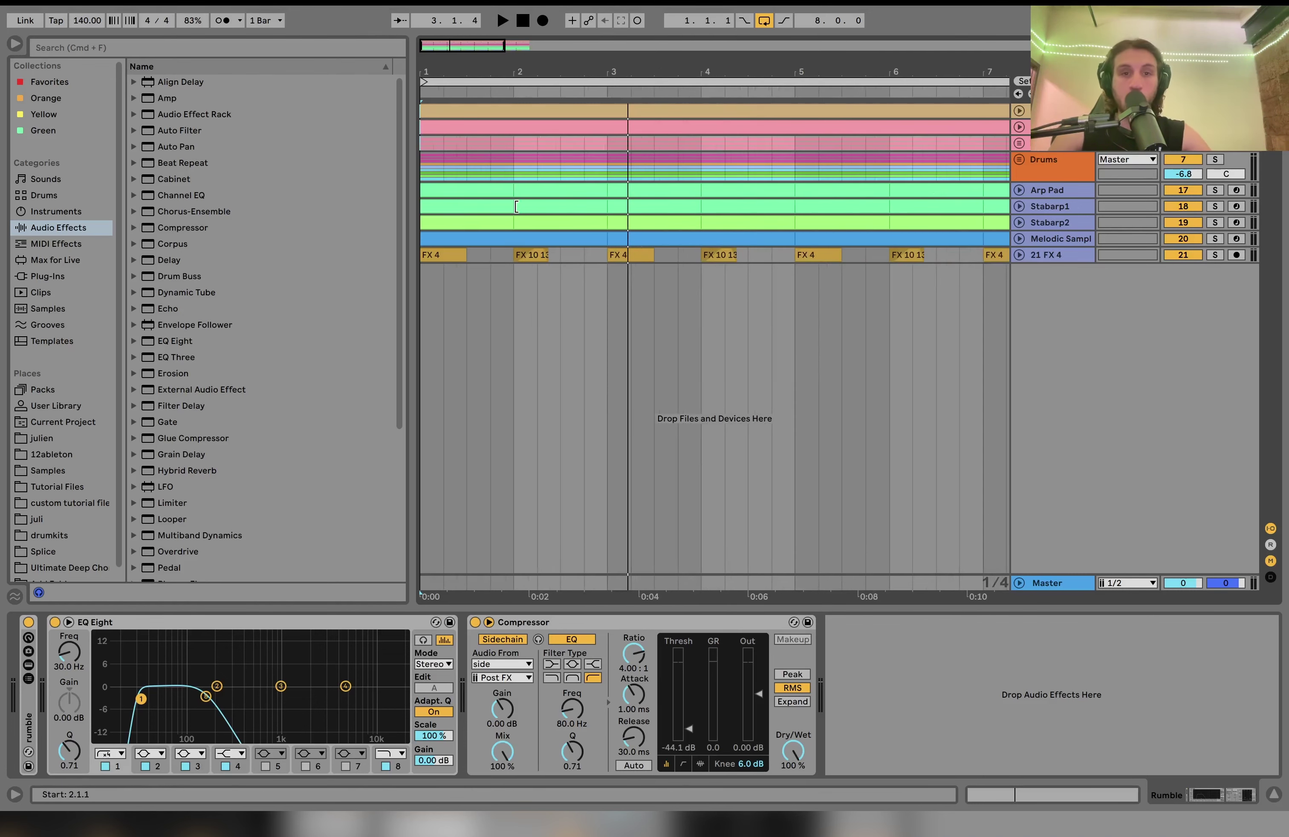
key("minus")
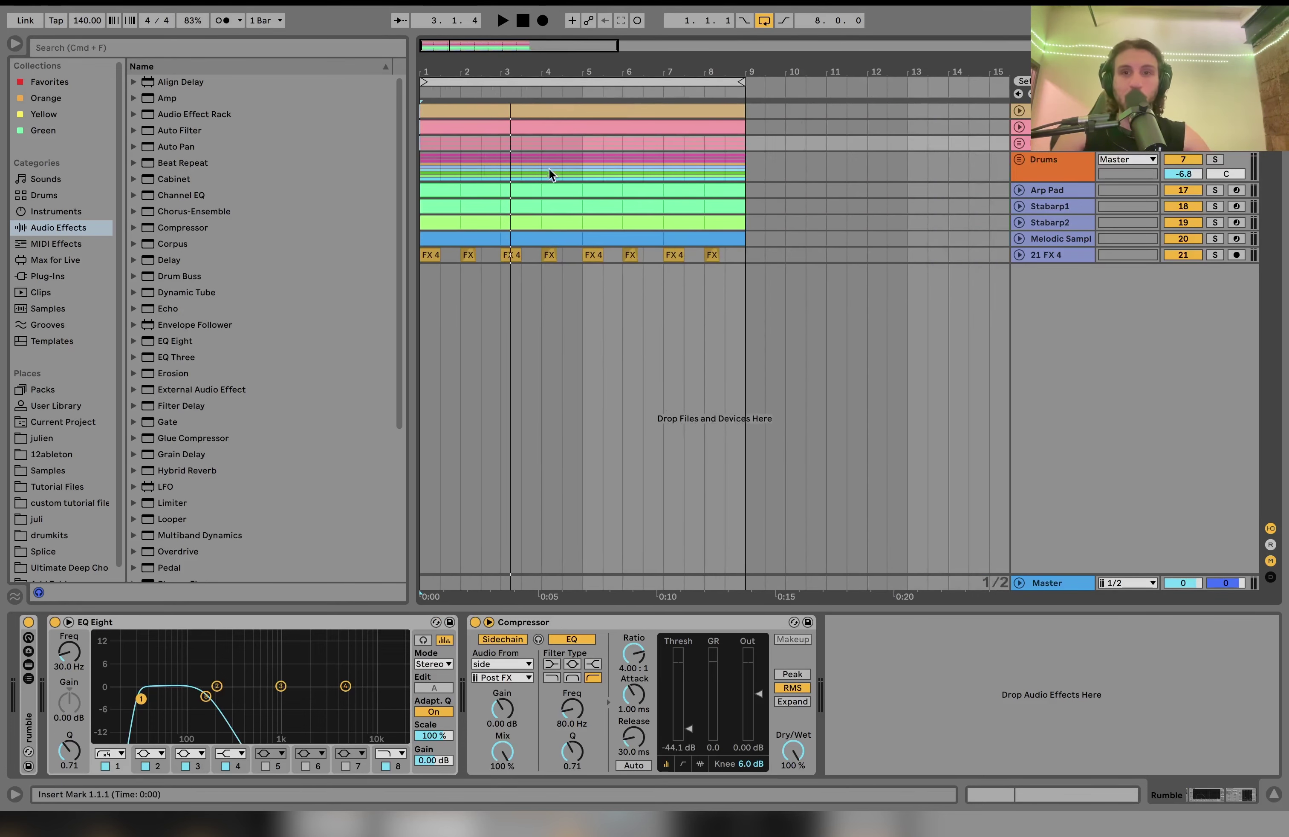
left_click(1016, 160)
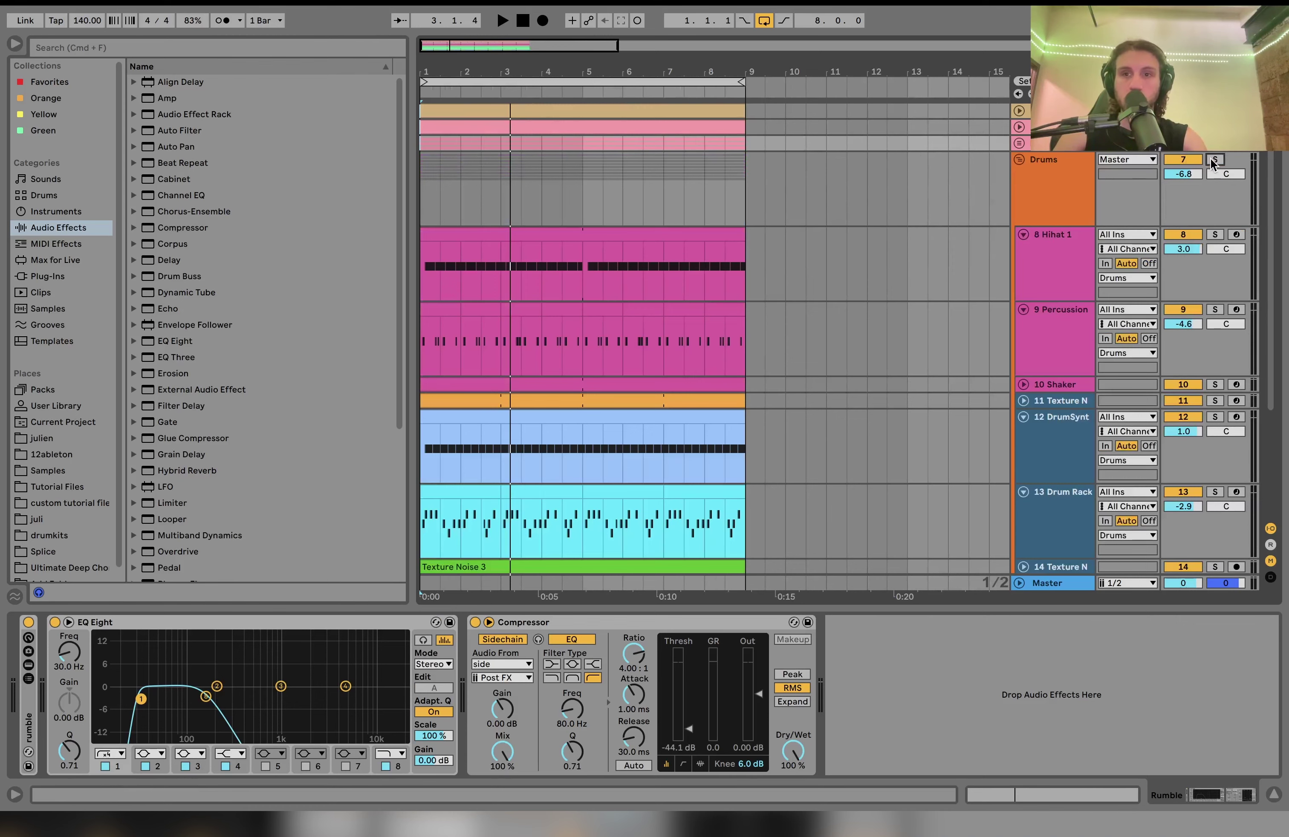
Solo the Drums group and play it while looking through all of its tracks.
left_click(1214, 160)
key("space")
scroll(1060, 245, "down", 2)
scroll(1060, 245, "up", 2)
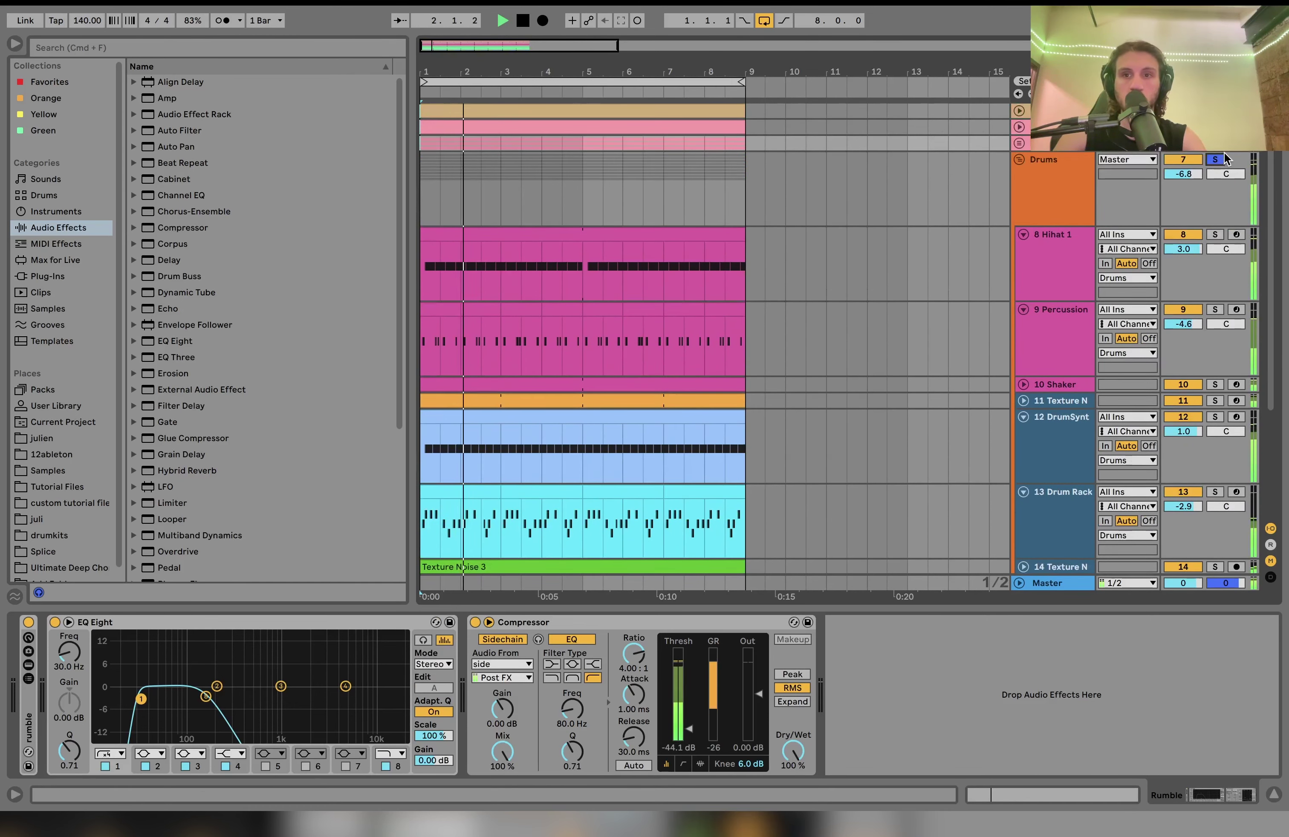
scroll(1084, 249, "down", 5)
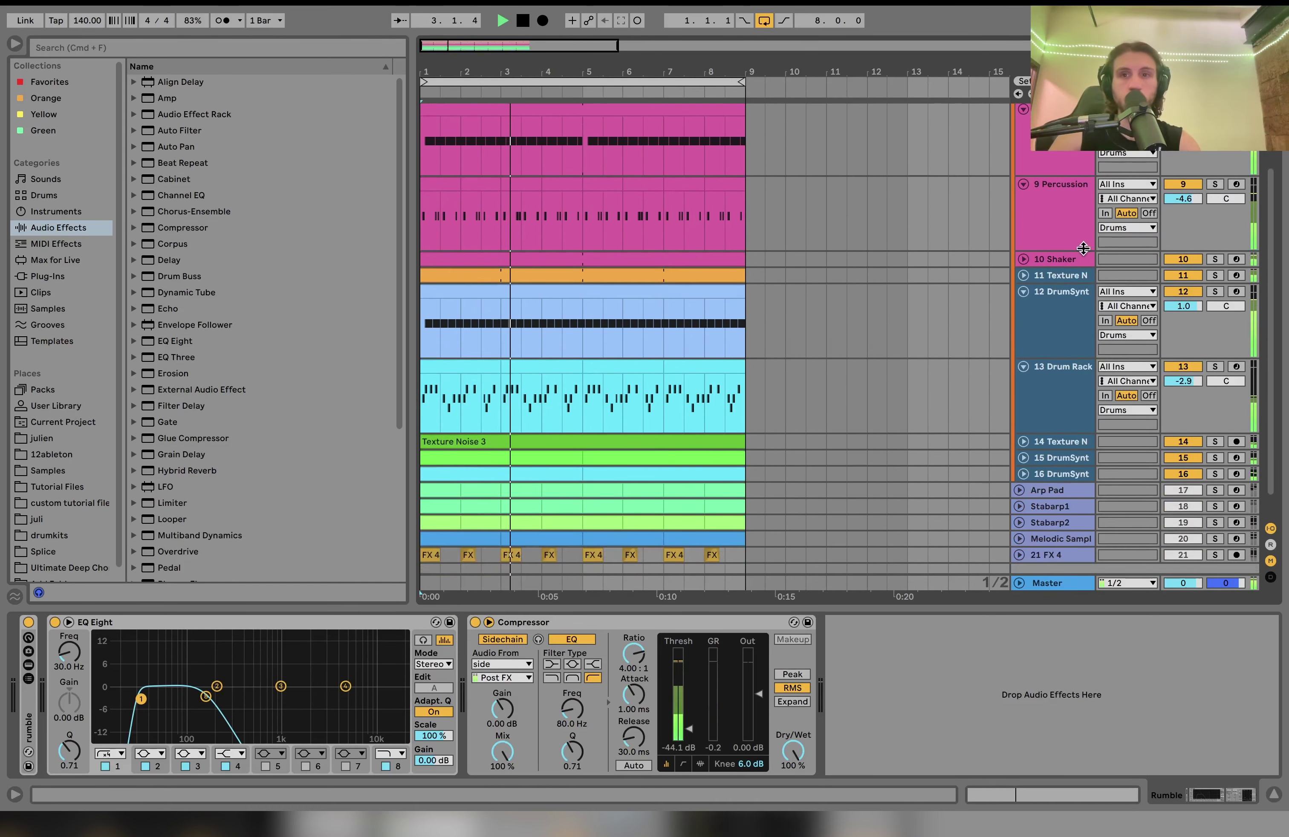
scroll(1084, 249, "up", 4)
Select the Hihat 1 track, solo it and audition it on its own.
left_click(1085, 253)
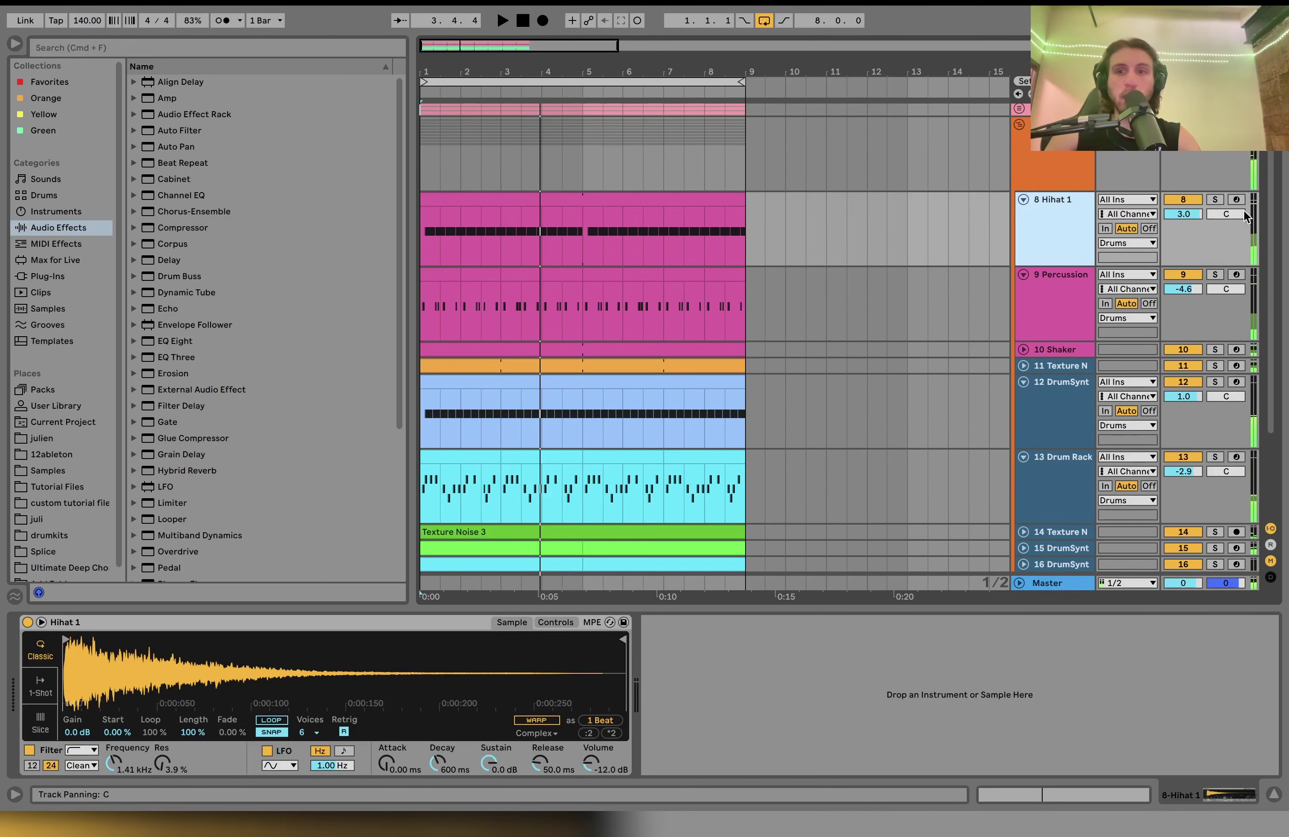
left_click(1216, 199)
key("space")
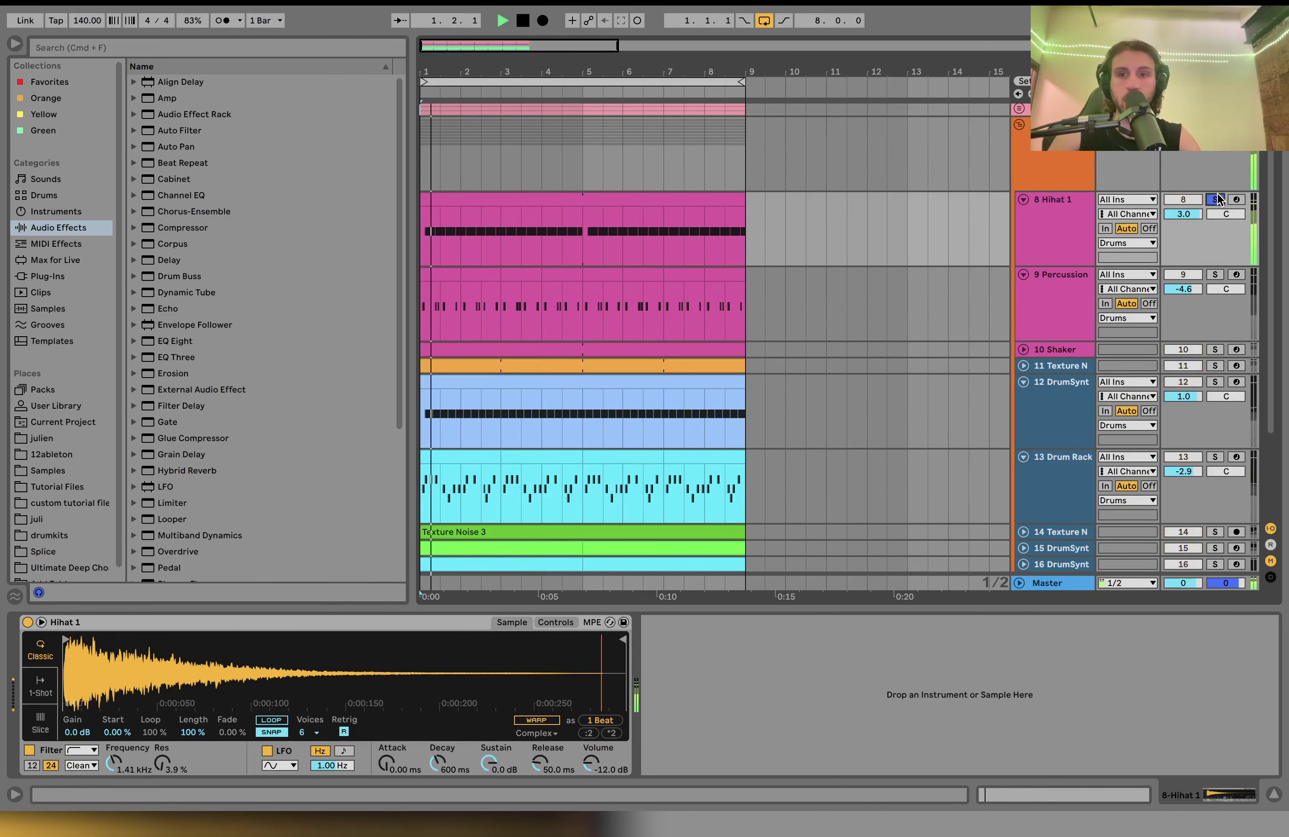
Add the Shaker track to the solo, unfold it with its devices shown, and audition it with the hi-hat.
left_click(1216, 350)
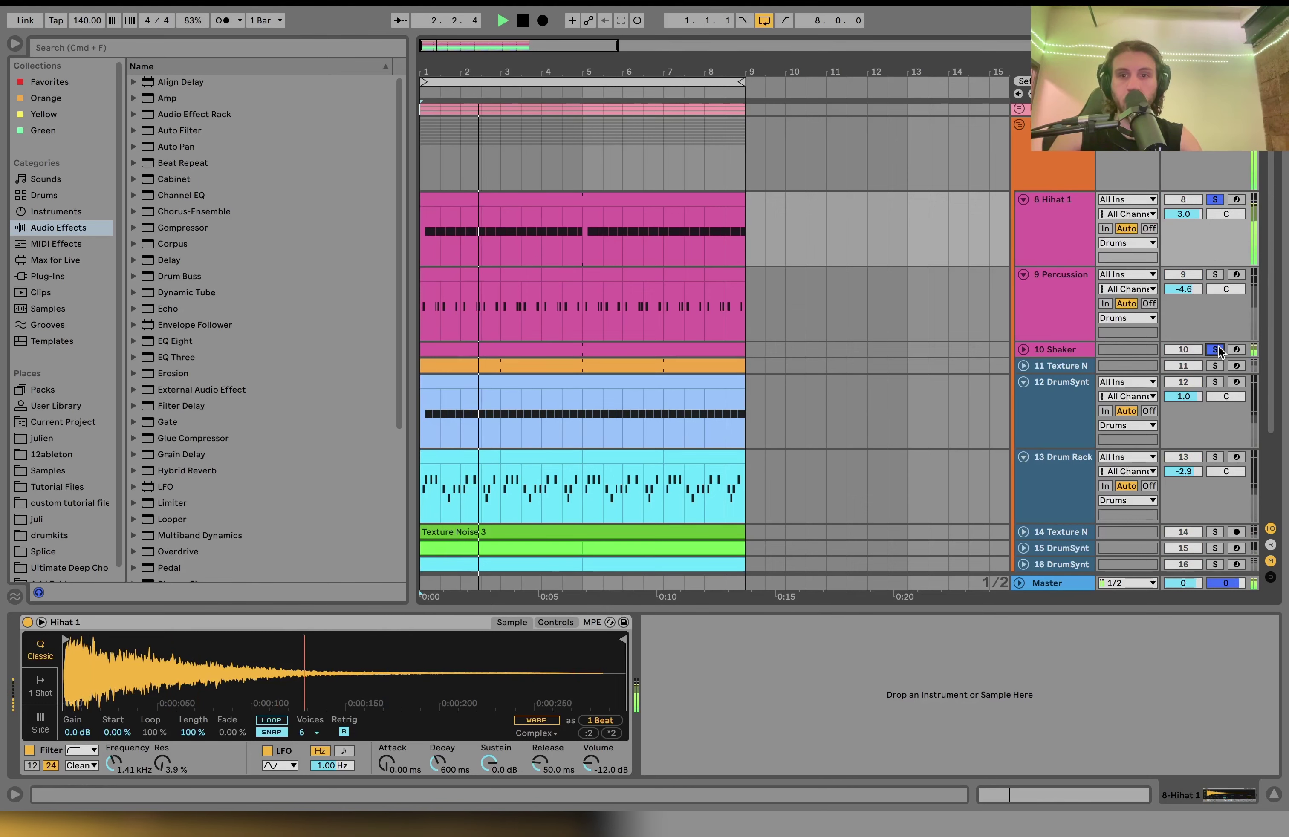
left_click(1057, 351)
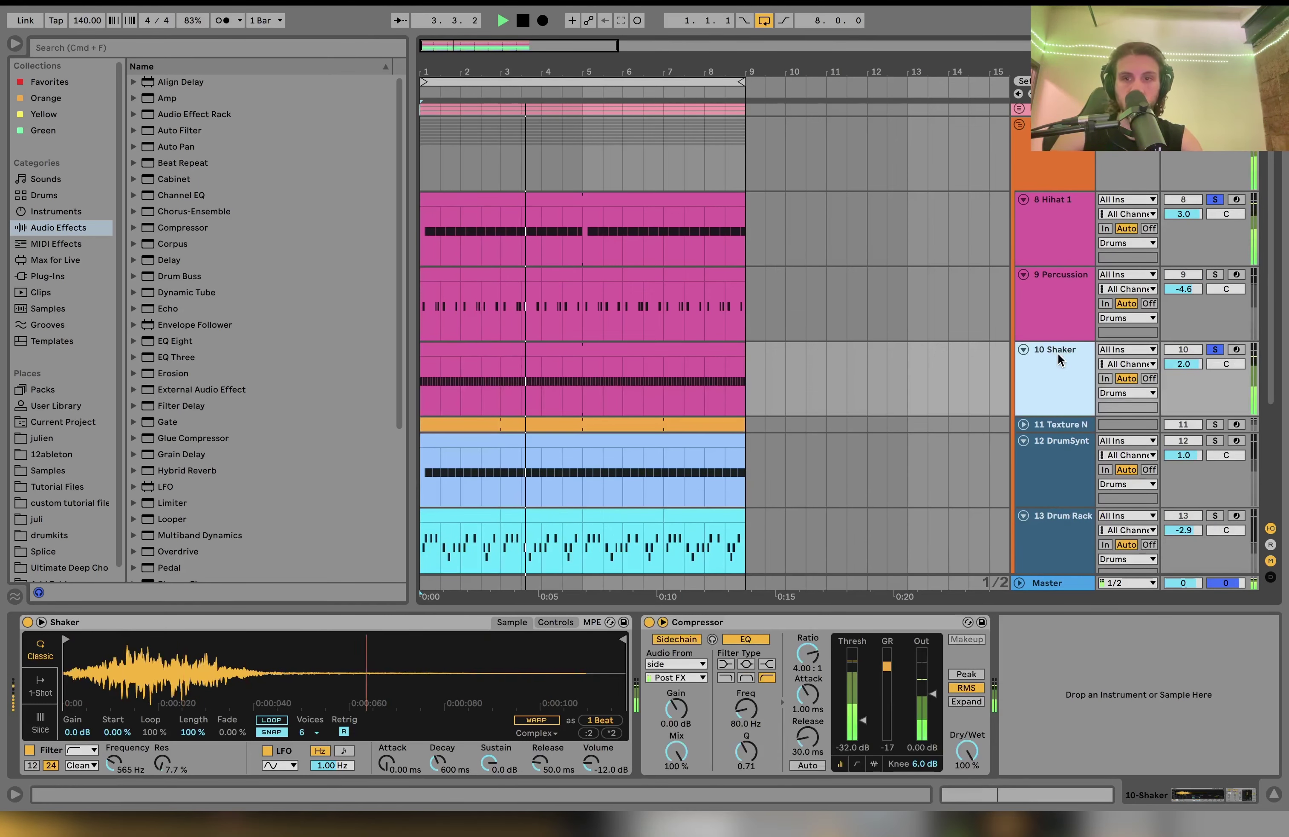
key("space")
key("space")
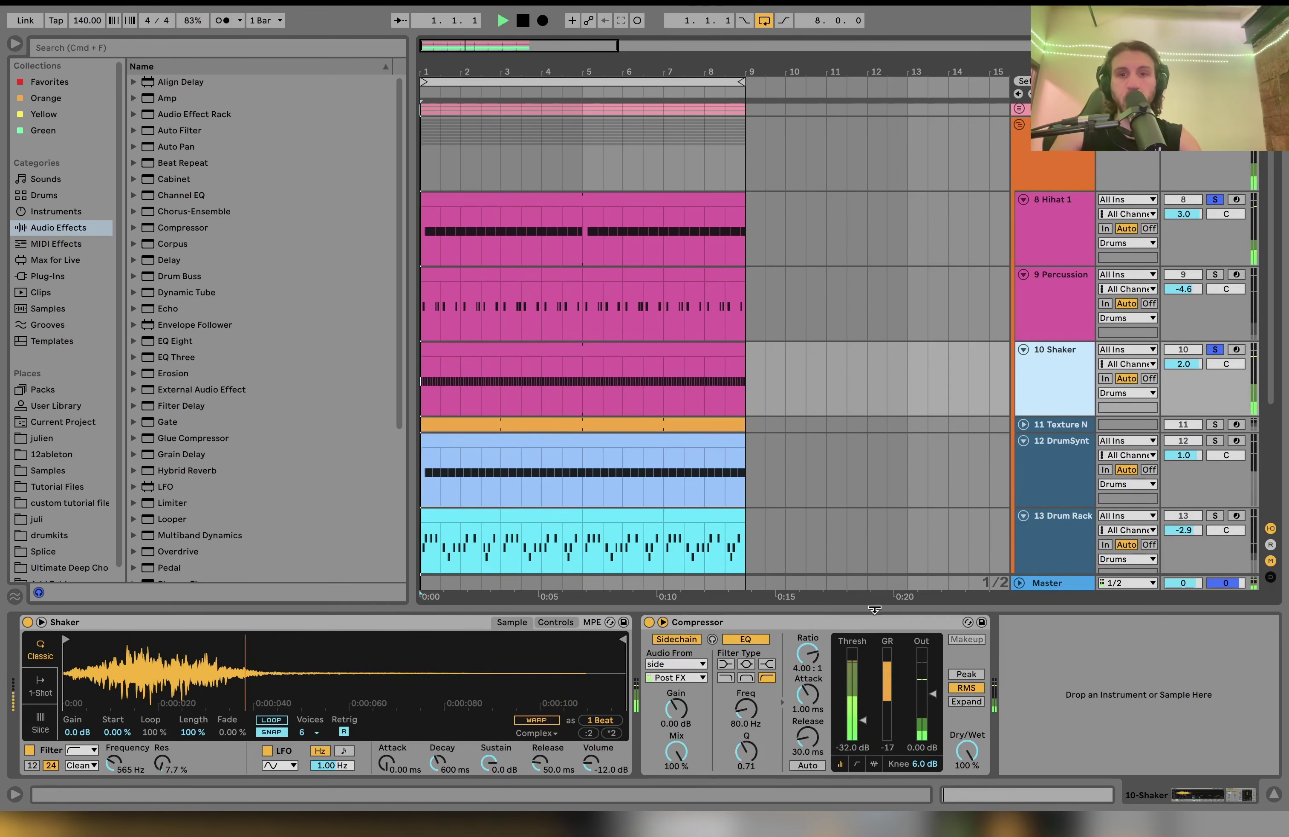
scroll(1104, 433, "down", 3)
key("space")
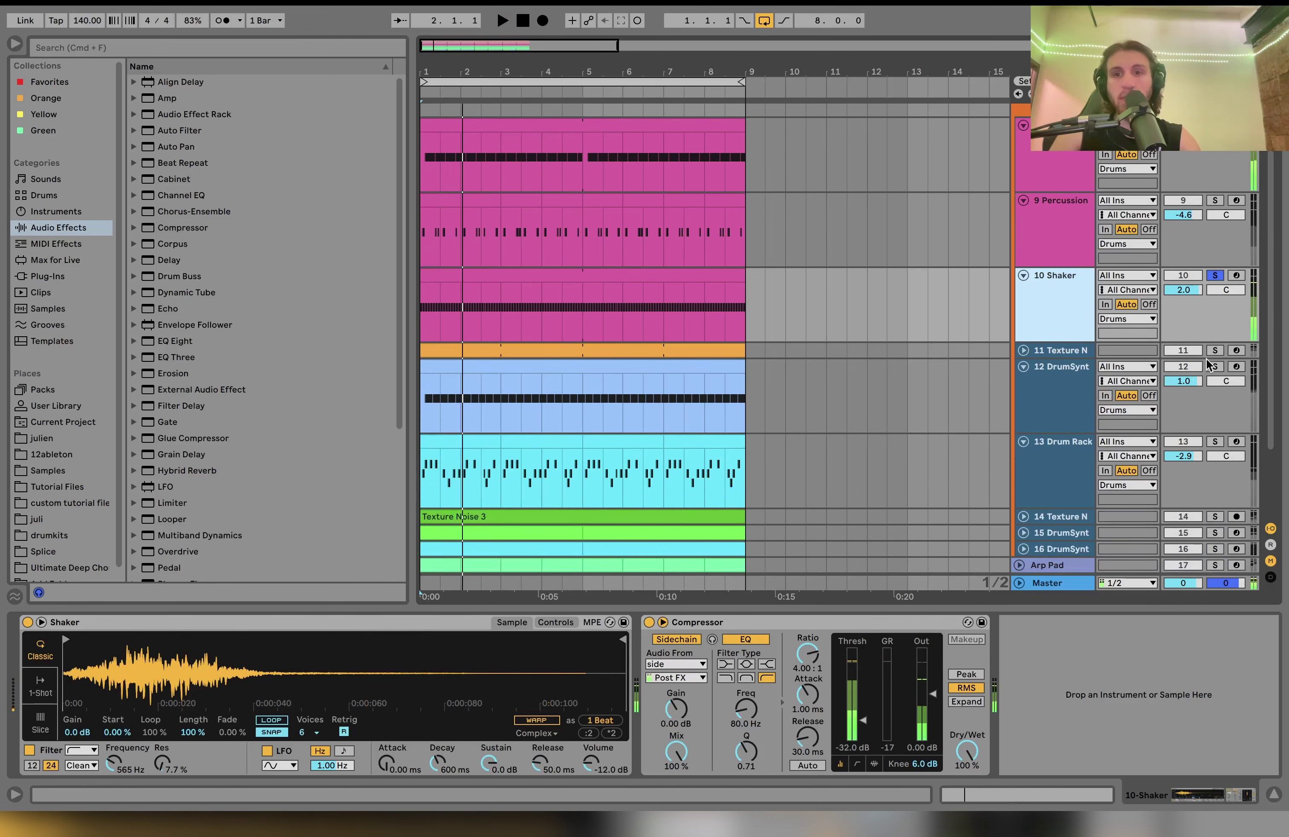
Unfold the first texture noise track with its devices shown, and audition it soloed with the Shaker and alone.
left_click(1216, 350)
left_click(1026, 350)
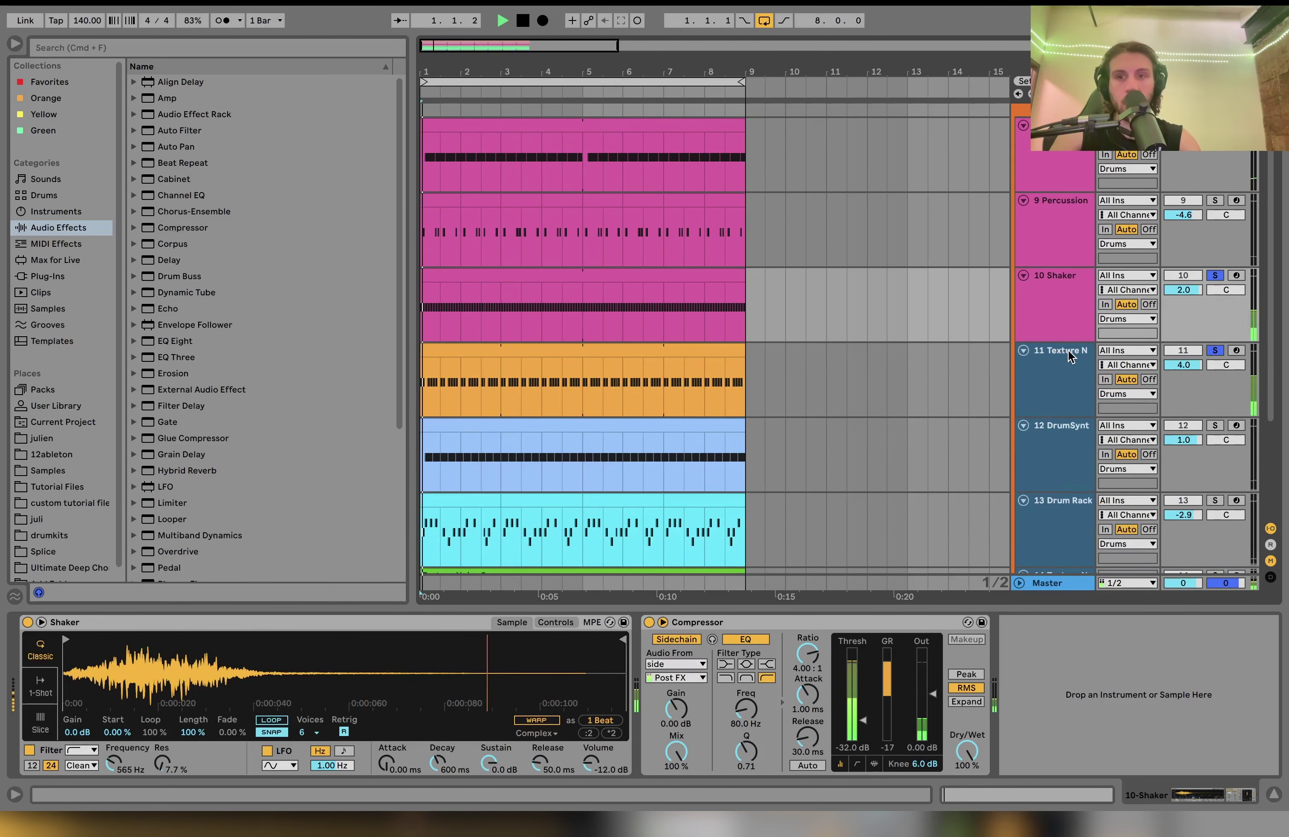
key("space")
left_click(1067, 351)
left_click(1217, 351)
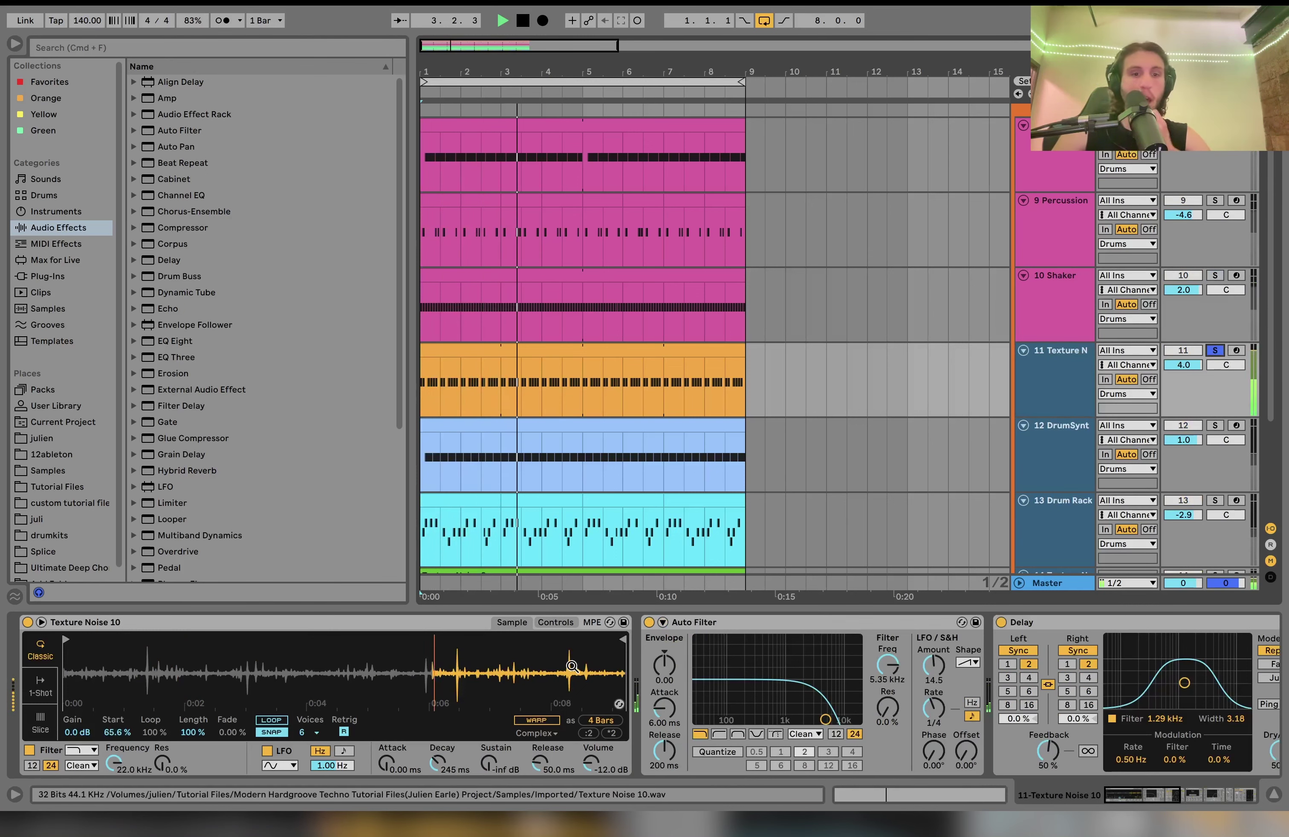
key("space")
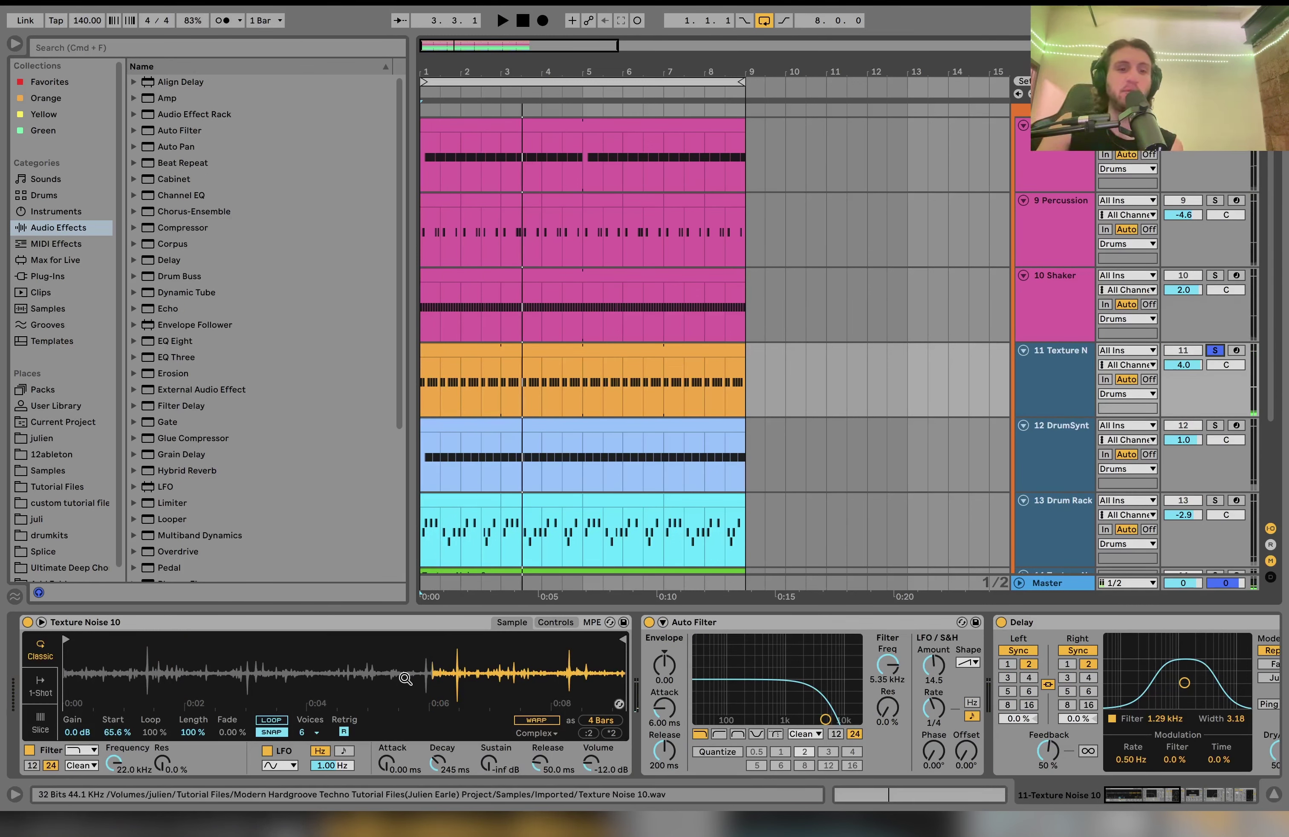
Locate the Texture Noise 10 sample in the browser and show the sampler's filter, LFO and envelope controls.
right_click(406, 675)
left_click(446, 707)
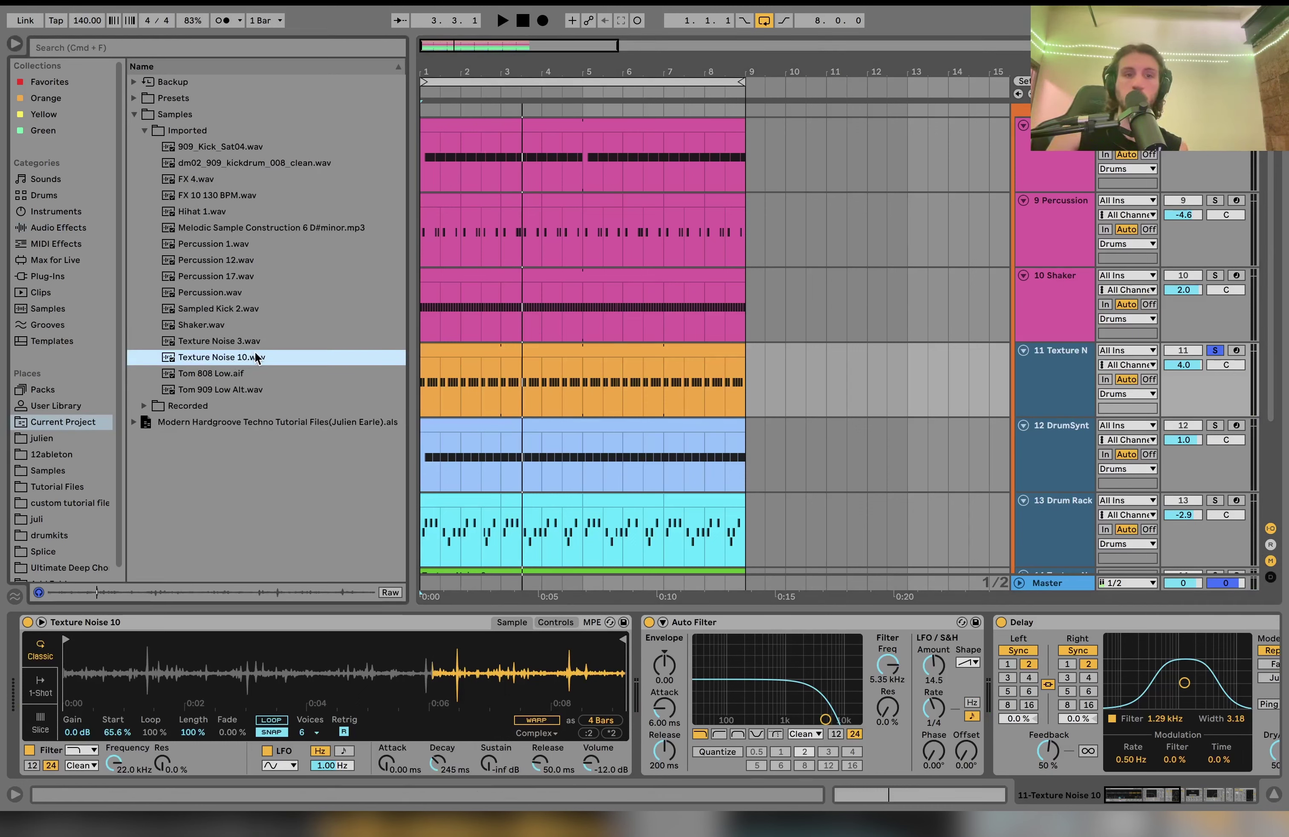
left_click(556, 623)
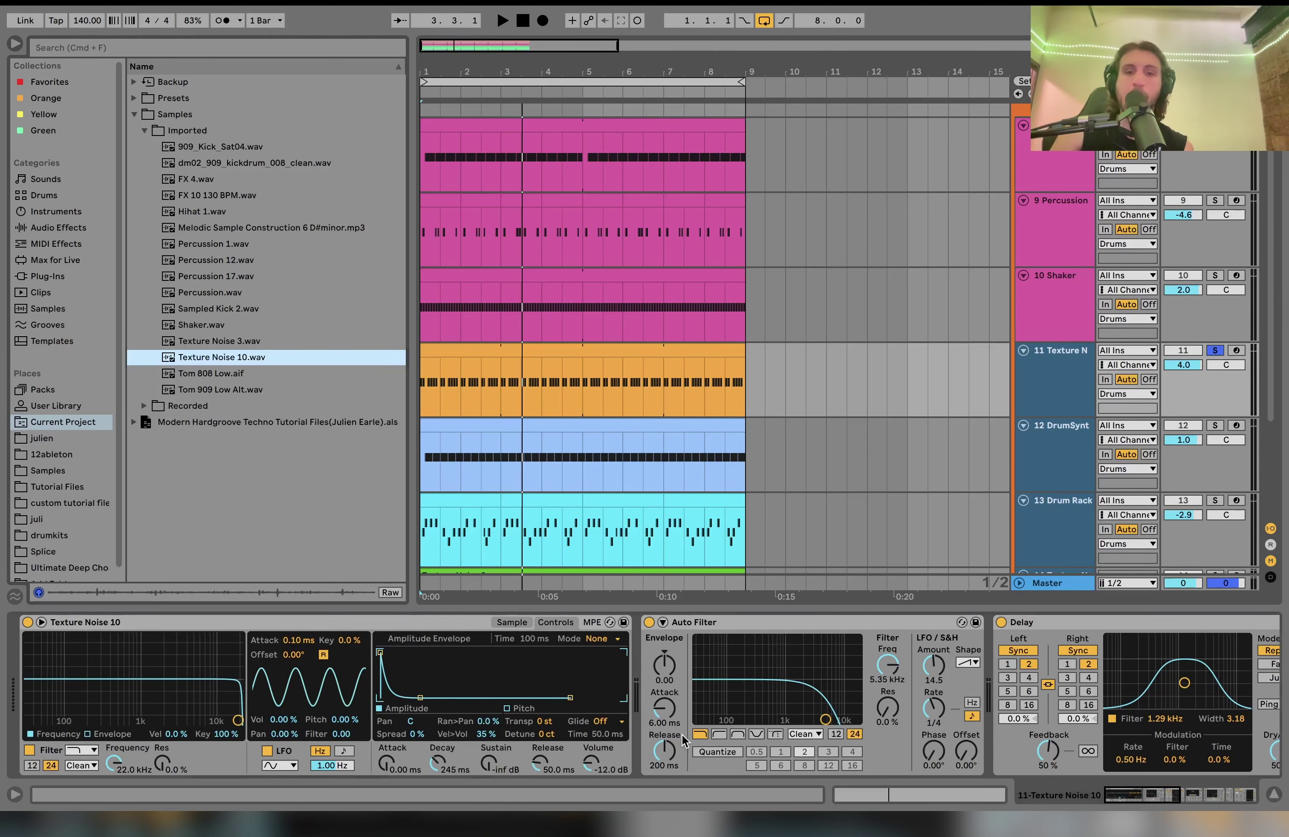
Examine the texture track's effect chain from Auto Filter and Delay through Amp, Utility and Compressor while auditioning the track.
scroll(684, 739, "right", 5)
key("space")
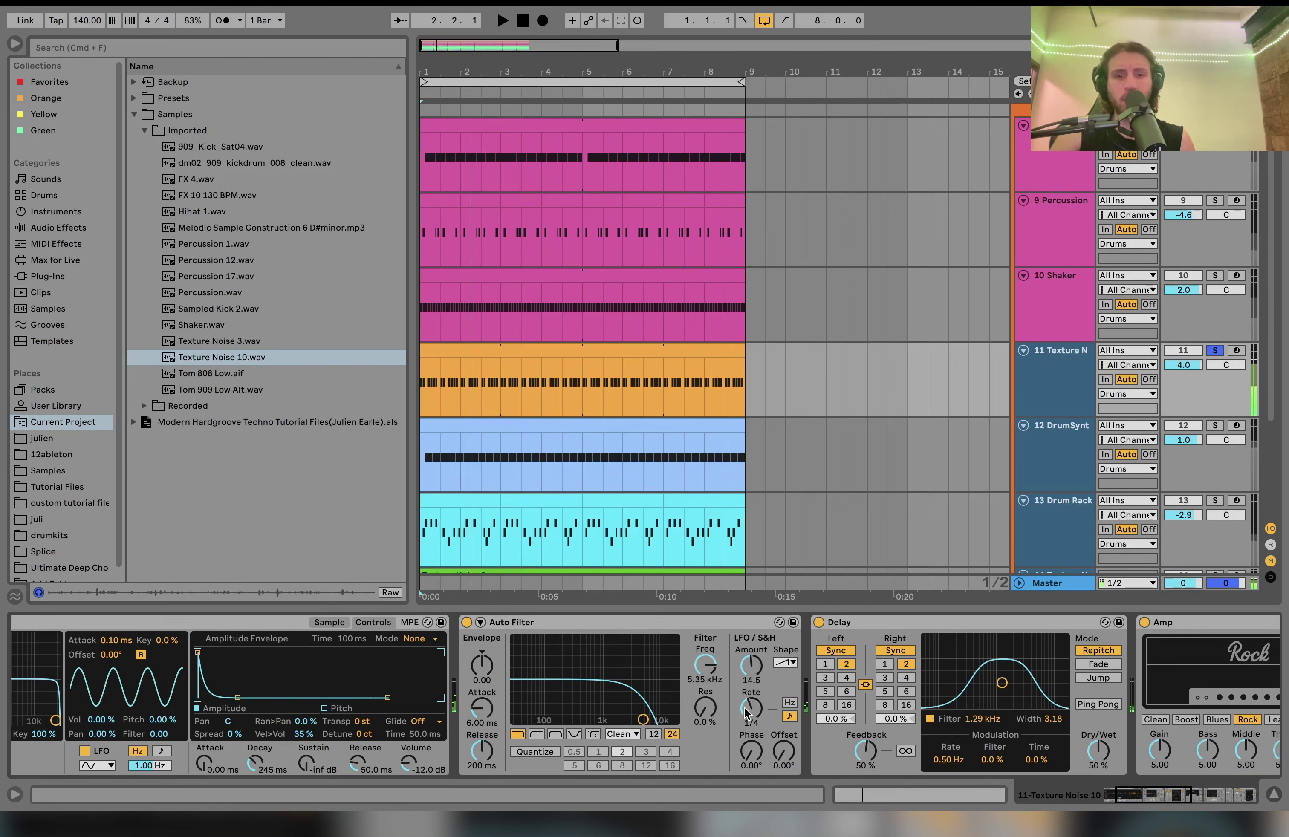
scroll(717, 679, "right", 15)
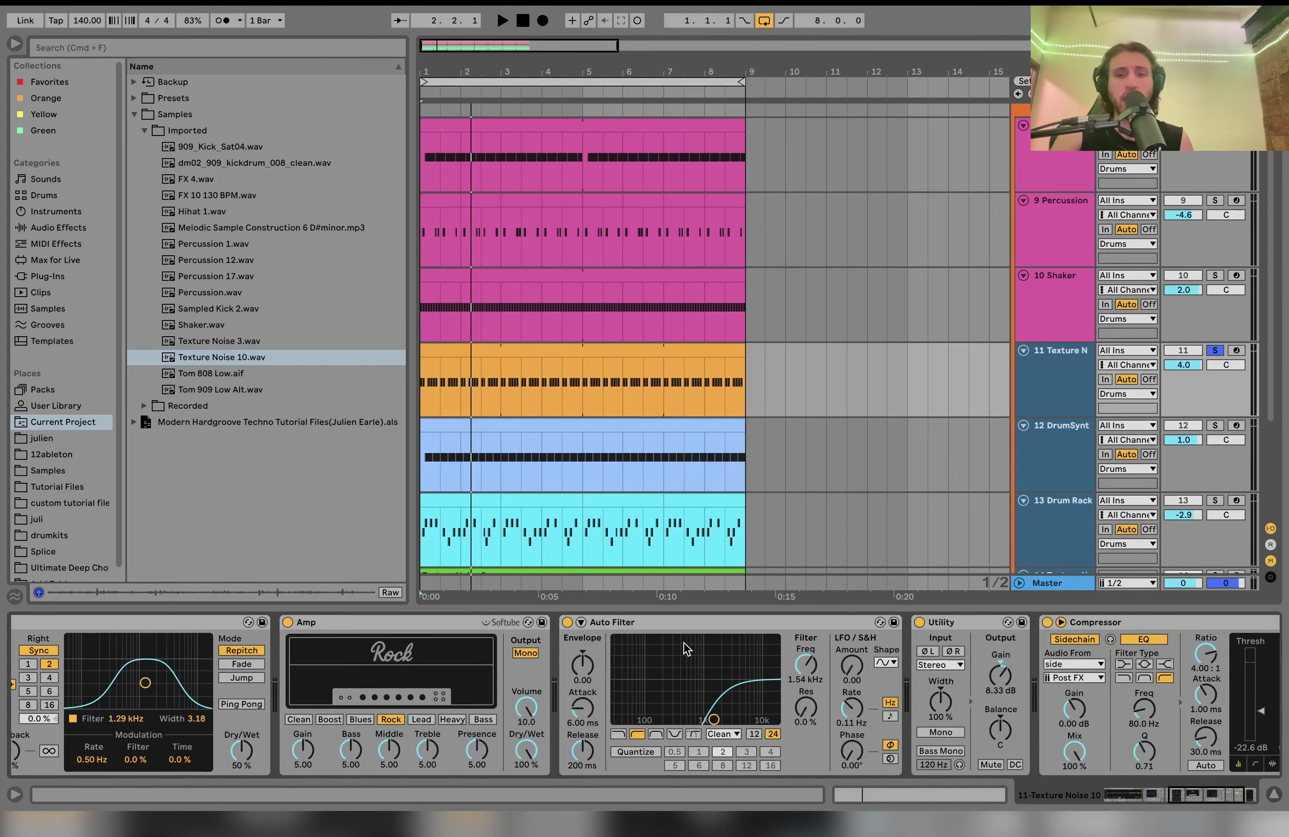
scroll(688, 650, "right", 6)
key("space")
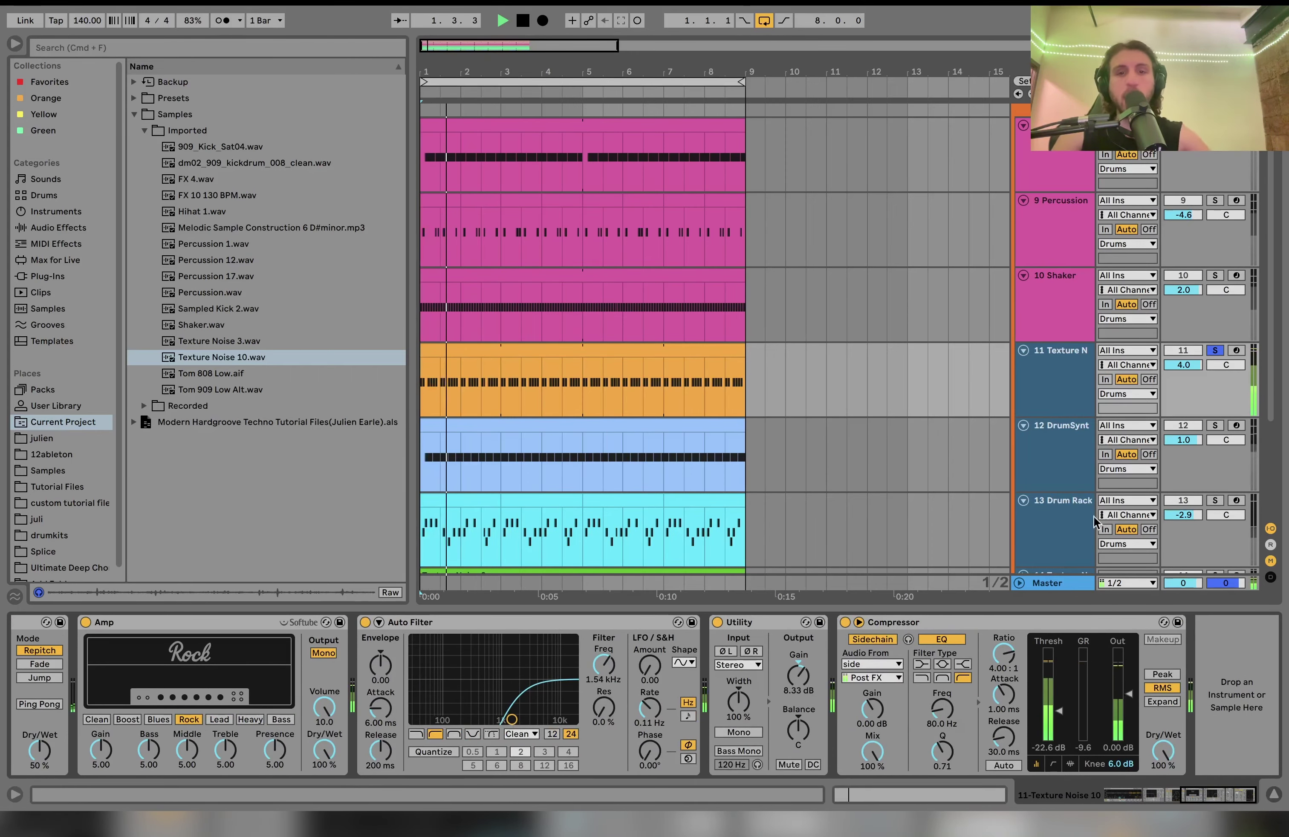
key("space")
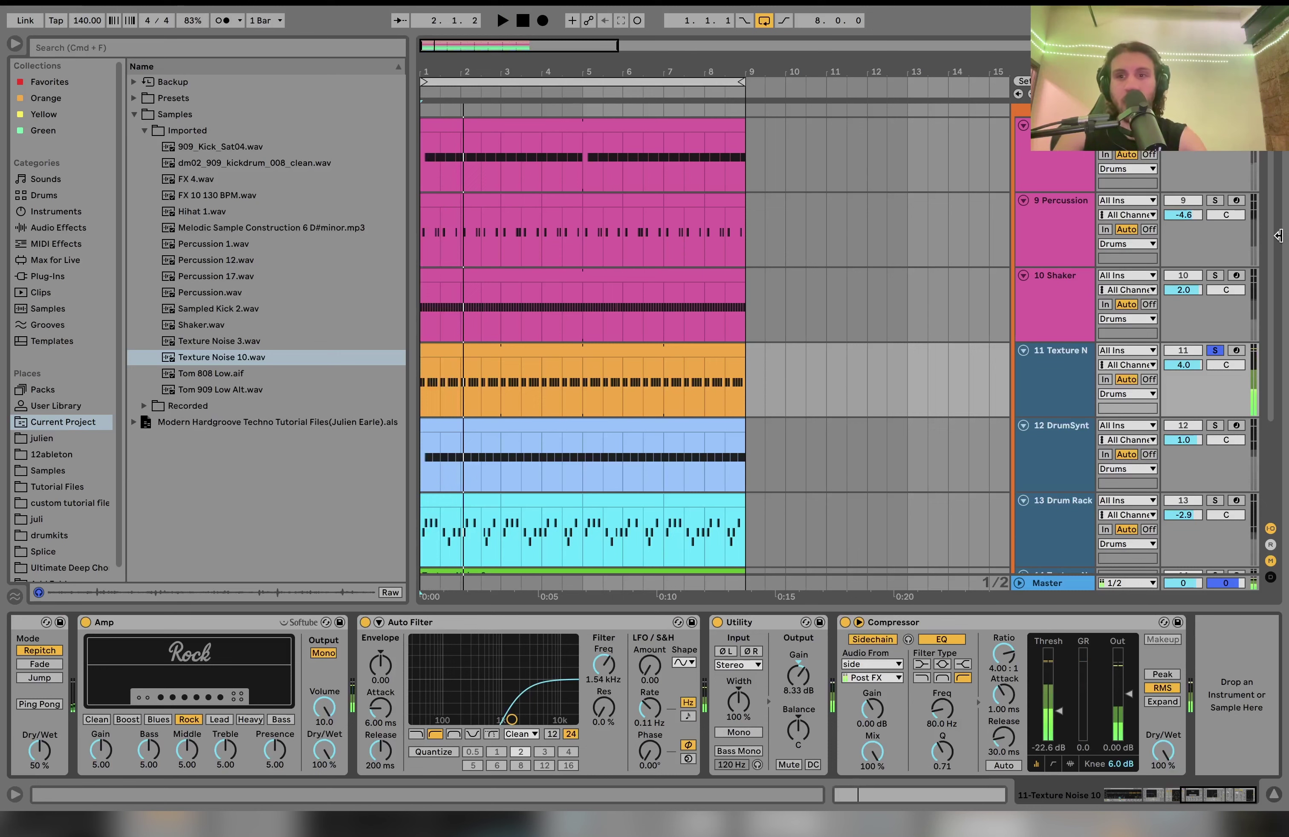
Add the Shaker to the soloed texture noise track and audition the two together.
left_click(1215, 276)
key("space")
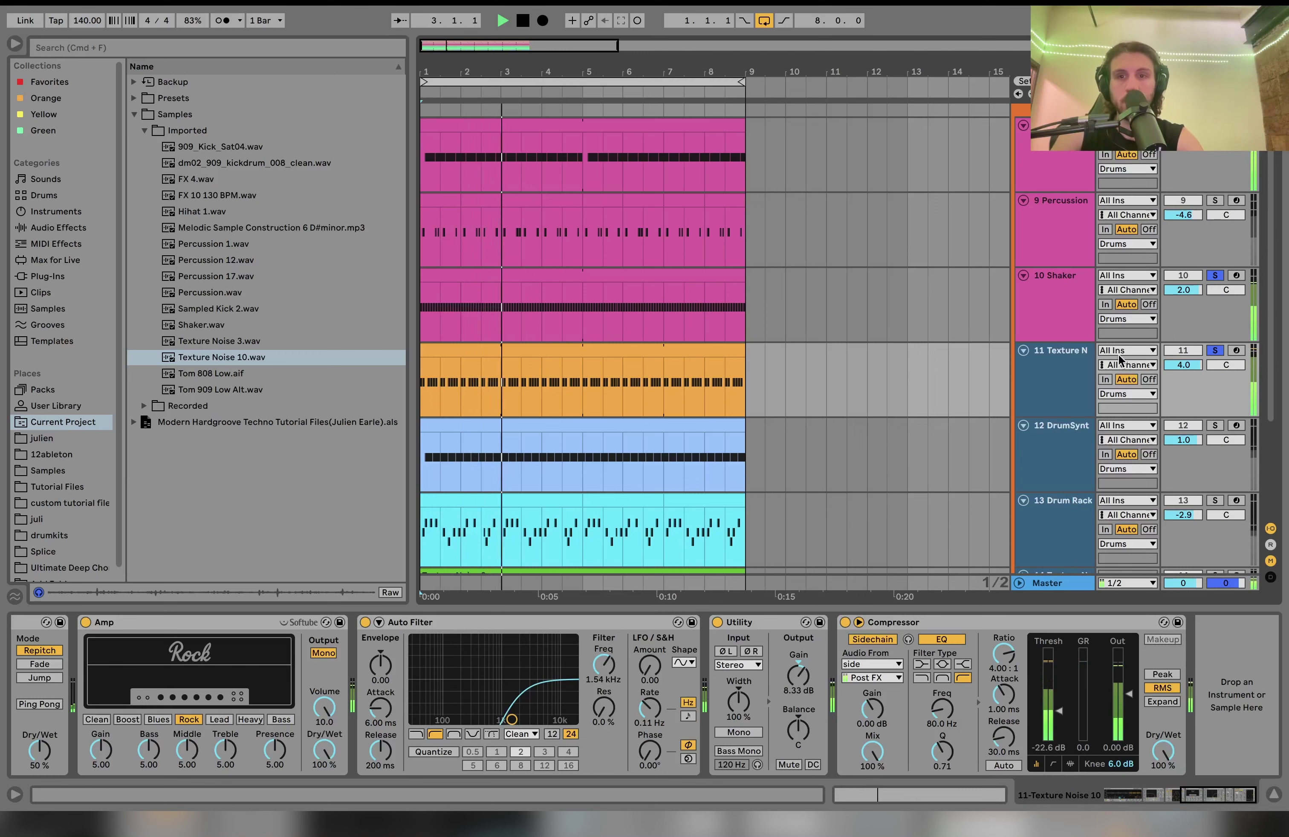
key("space")
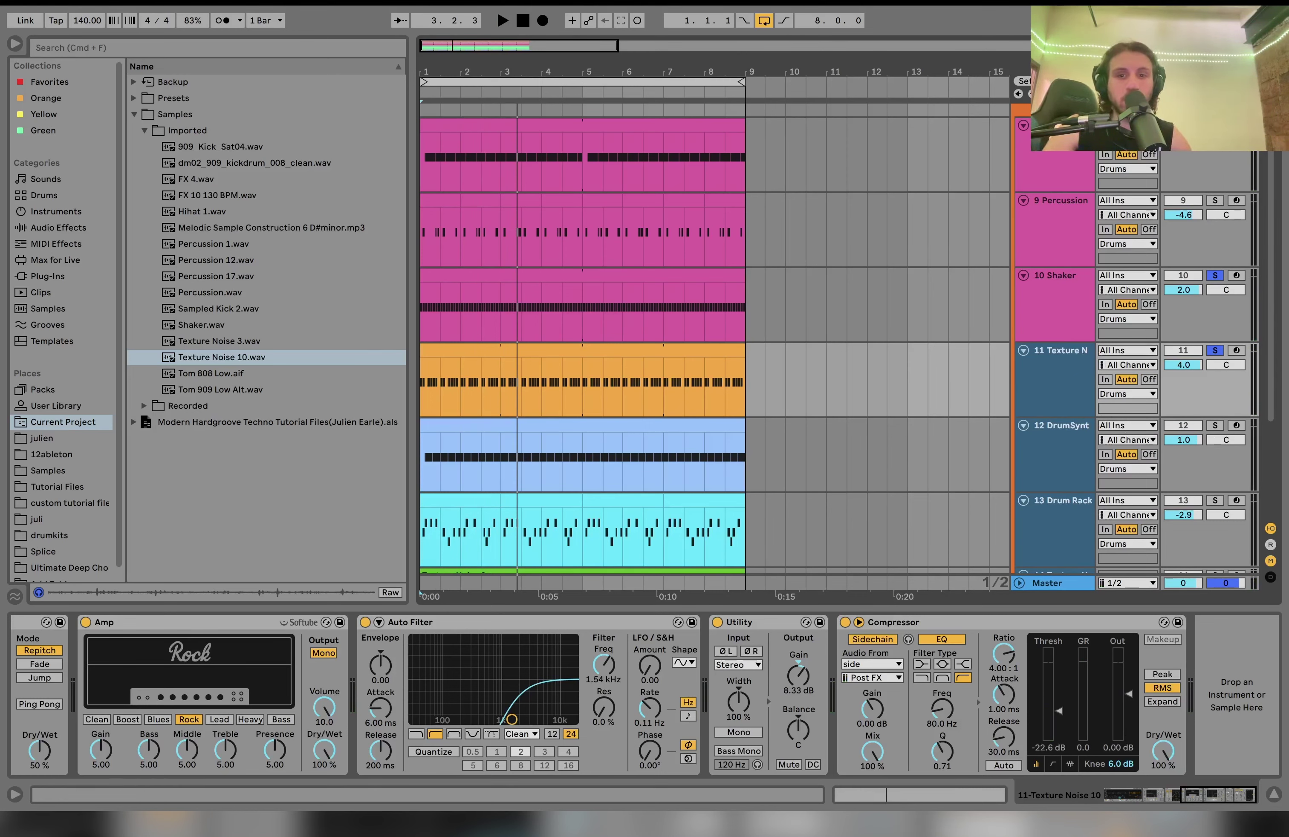
Return the texture sampler to its waveform view and audition Texture Noise 10.wav from the browser.
scroll(489, 707, "left", 10)
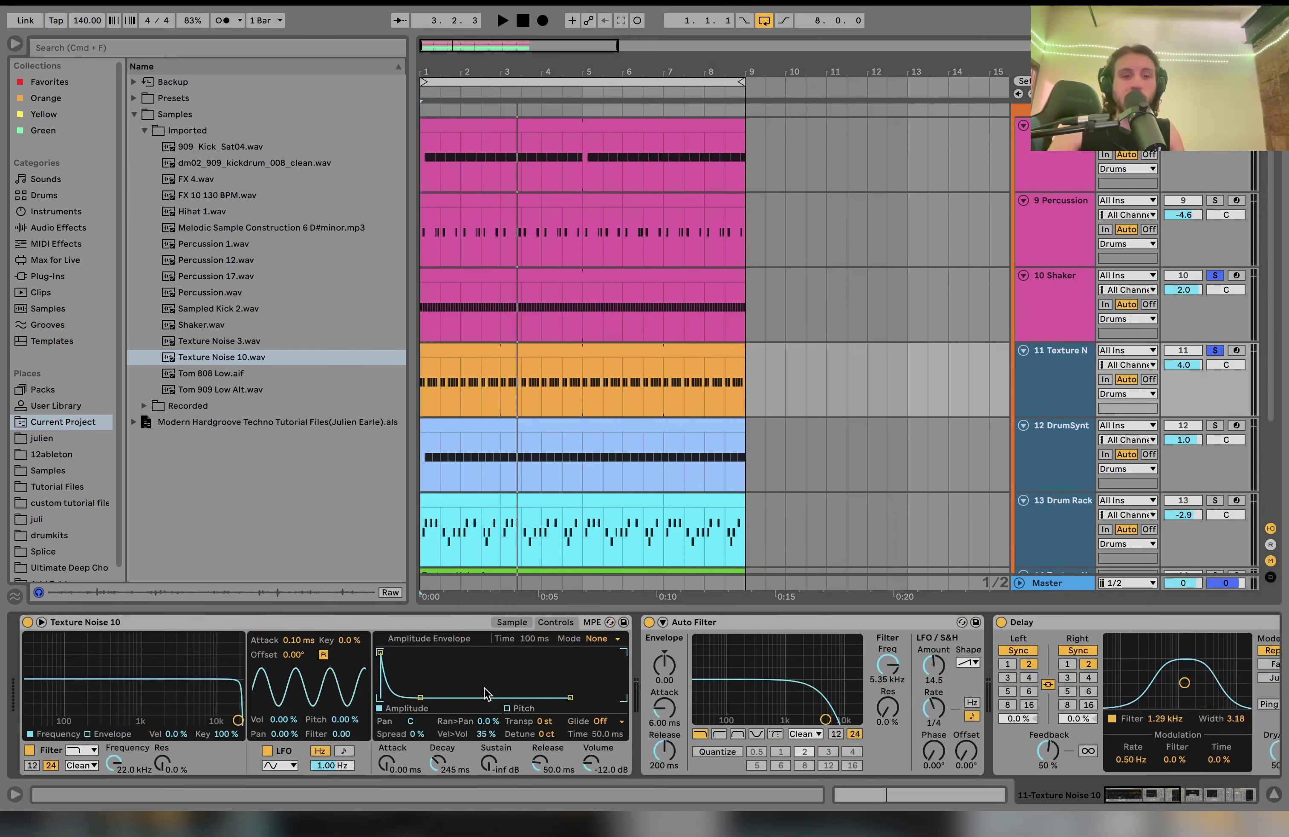
left_click(516, 624)
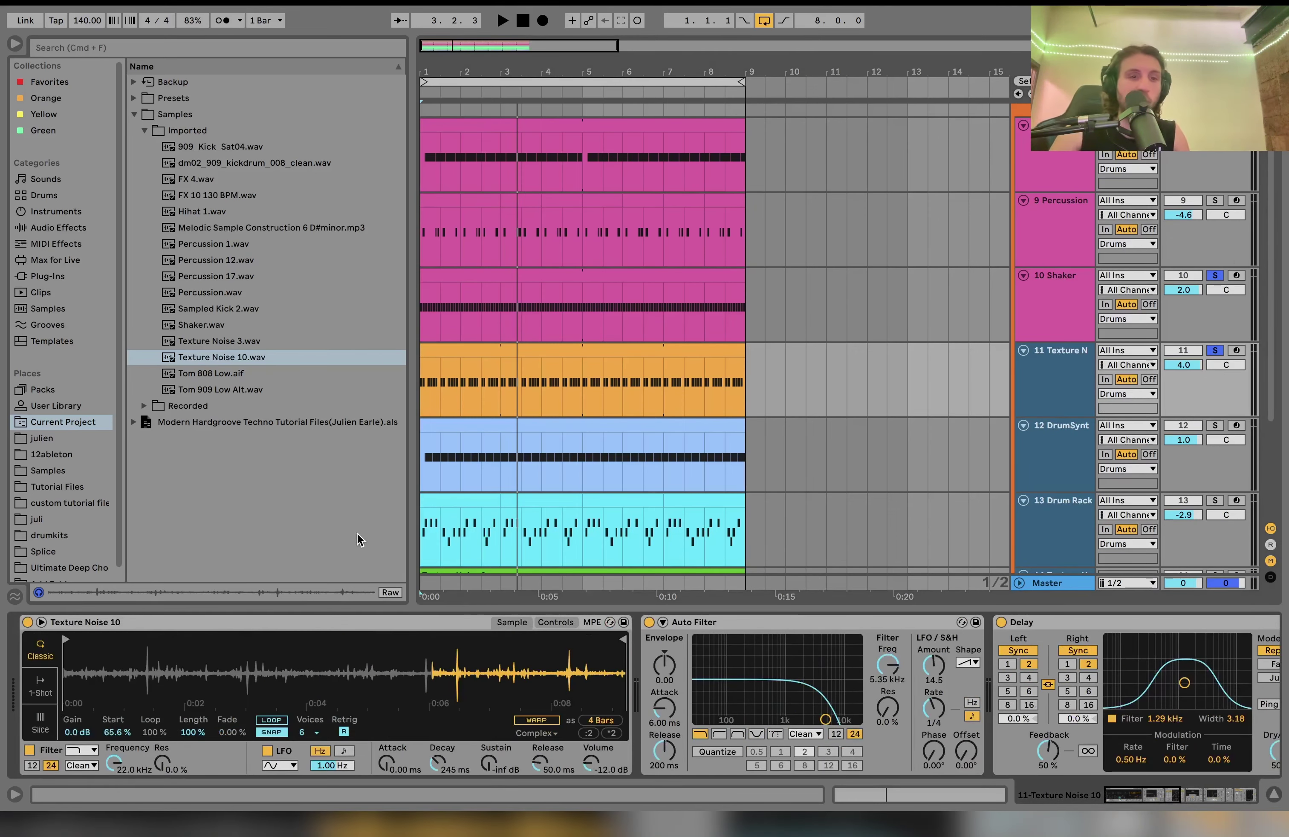
left_click(239, 363)
key("space")
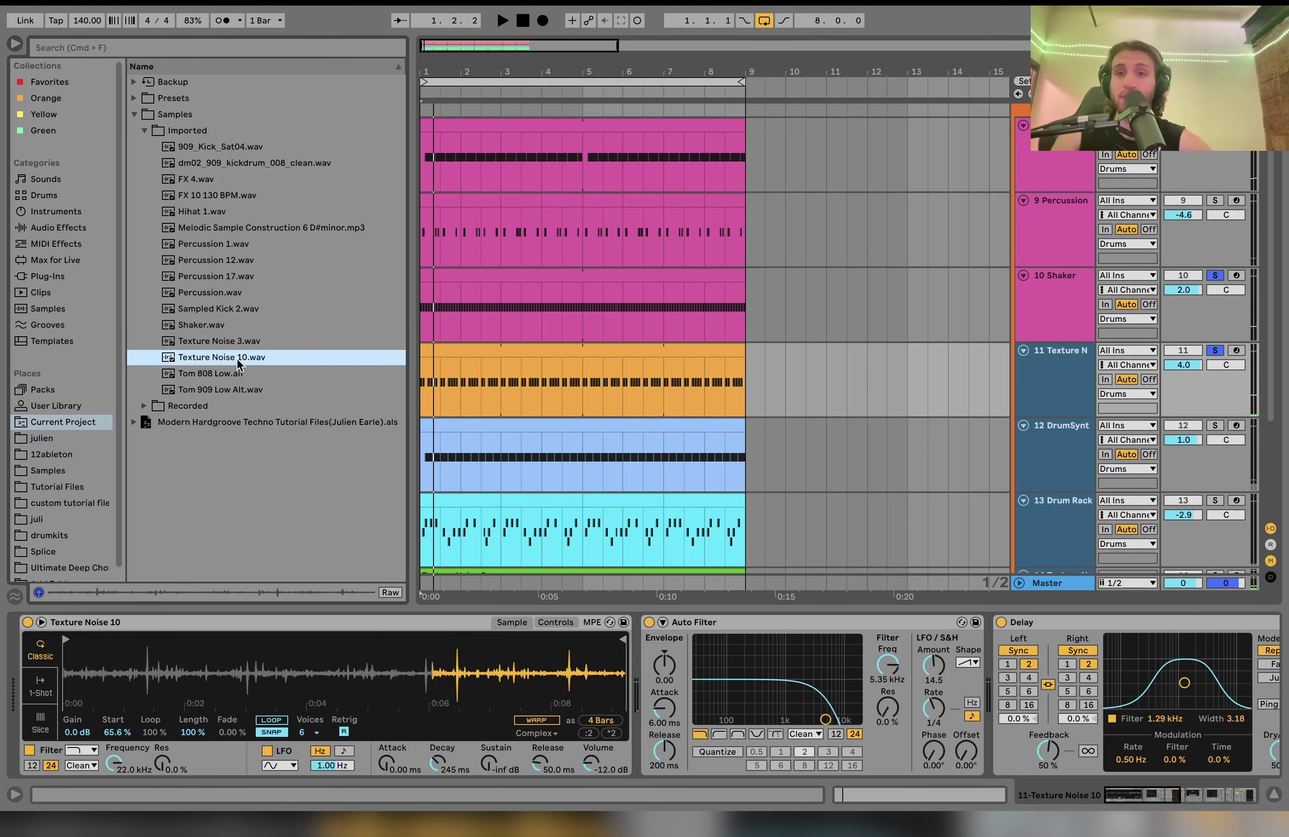
Audition the Percussion track soloed with the Shaker and texture noise, with its devices shown, and by itself.
left_click(1216, 200)
key("space")
left_click(1233, 204)
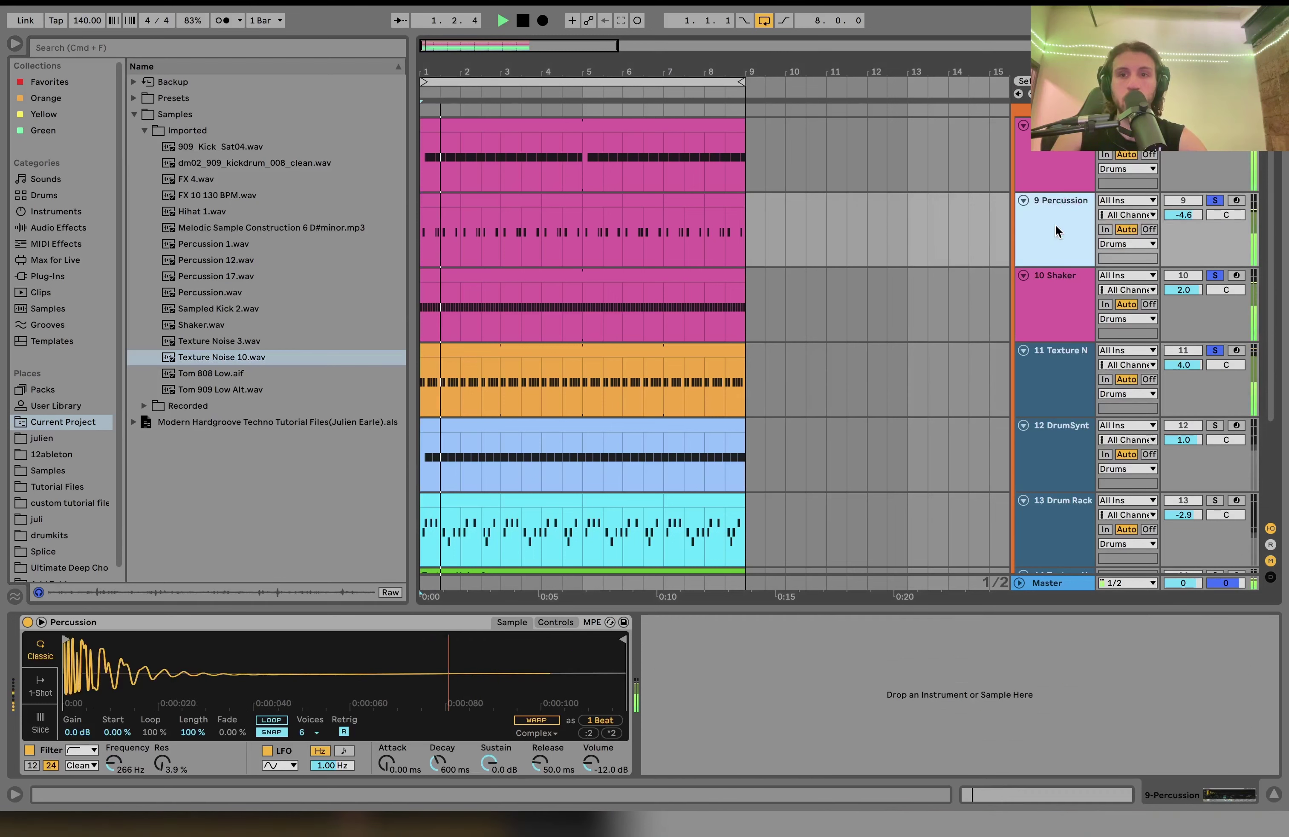
left_click(1216, 201)
key("space")
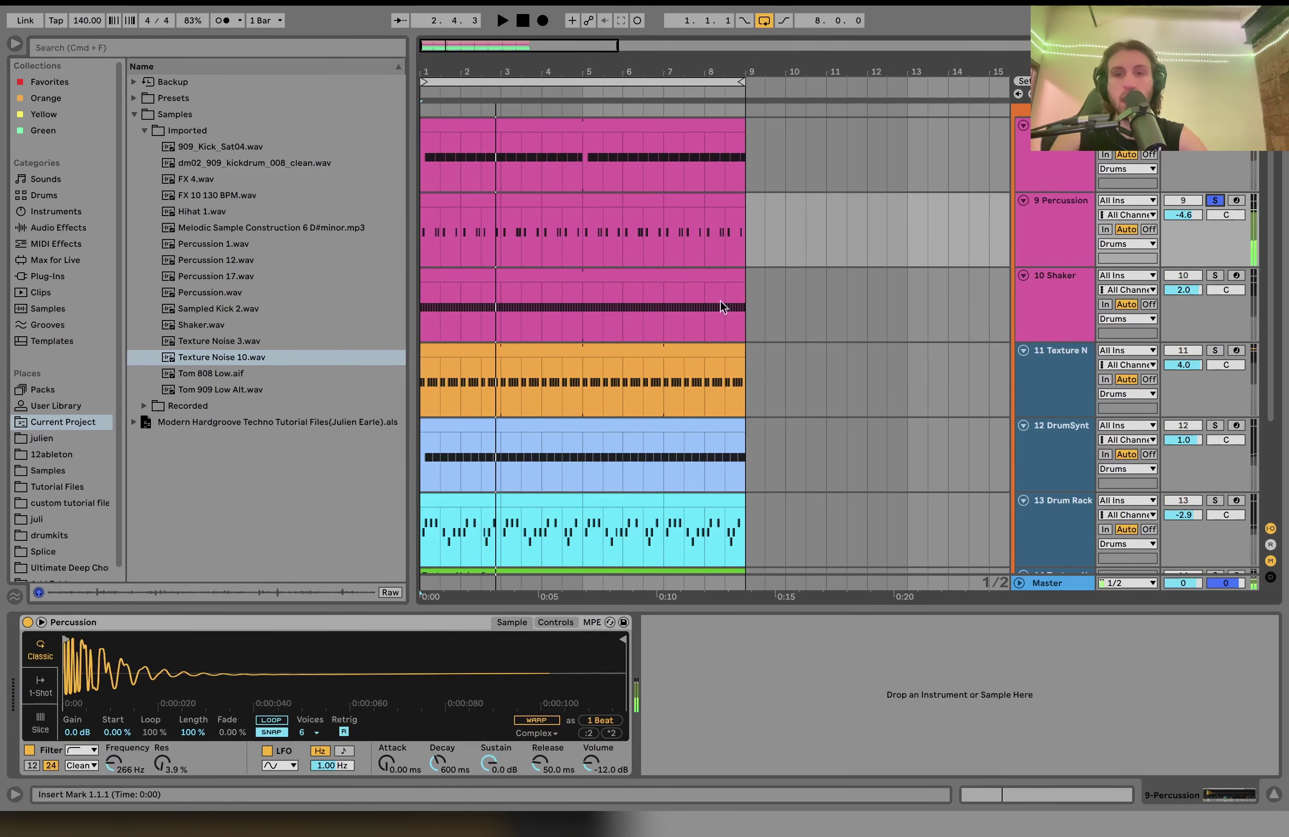
Audition the DrumSynth Cymbal track soloed with and without Hihat 1, and select it to show its devices.
scroll(1187, 380, "down", 3)
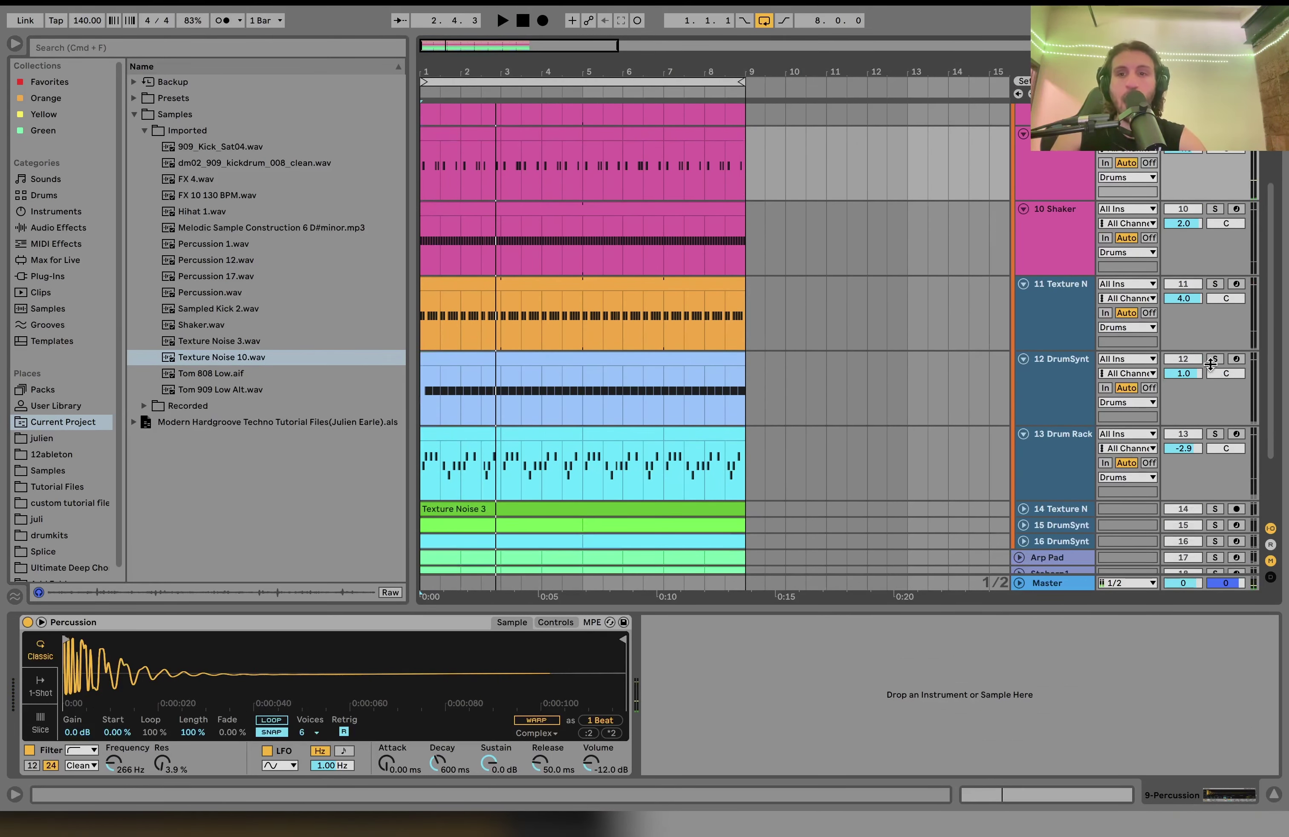
key("space")
scroll(1216, 237, "up", 8)
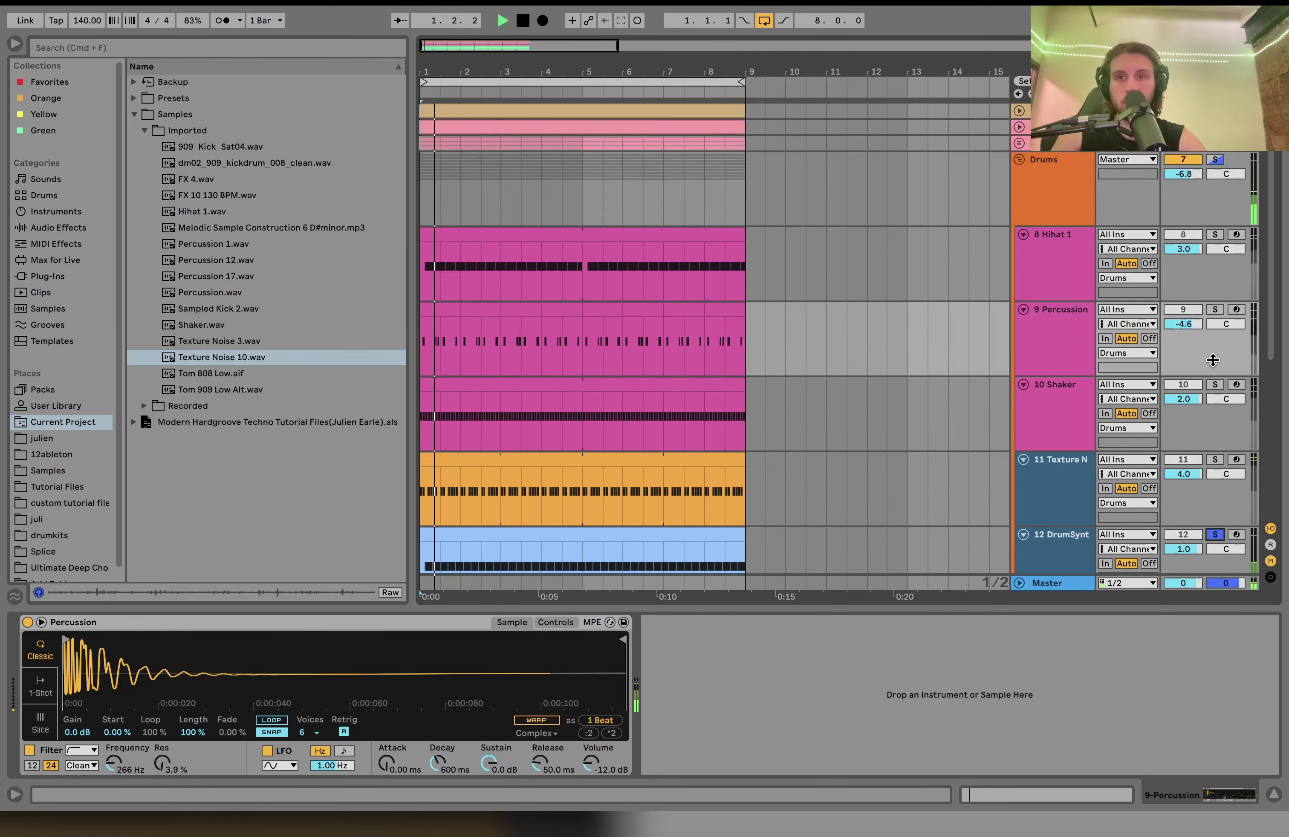
left_click(1216, 235)
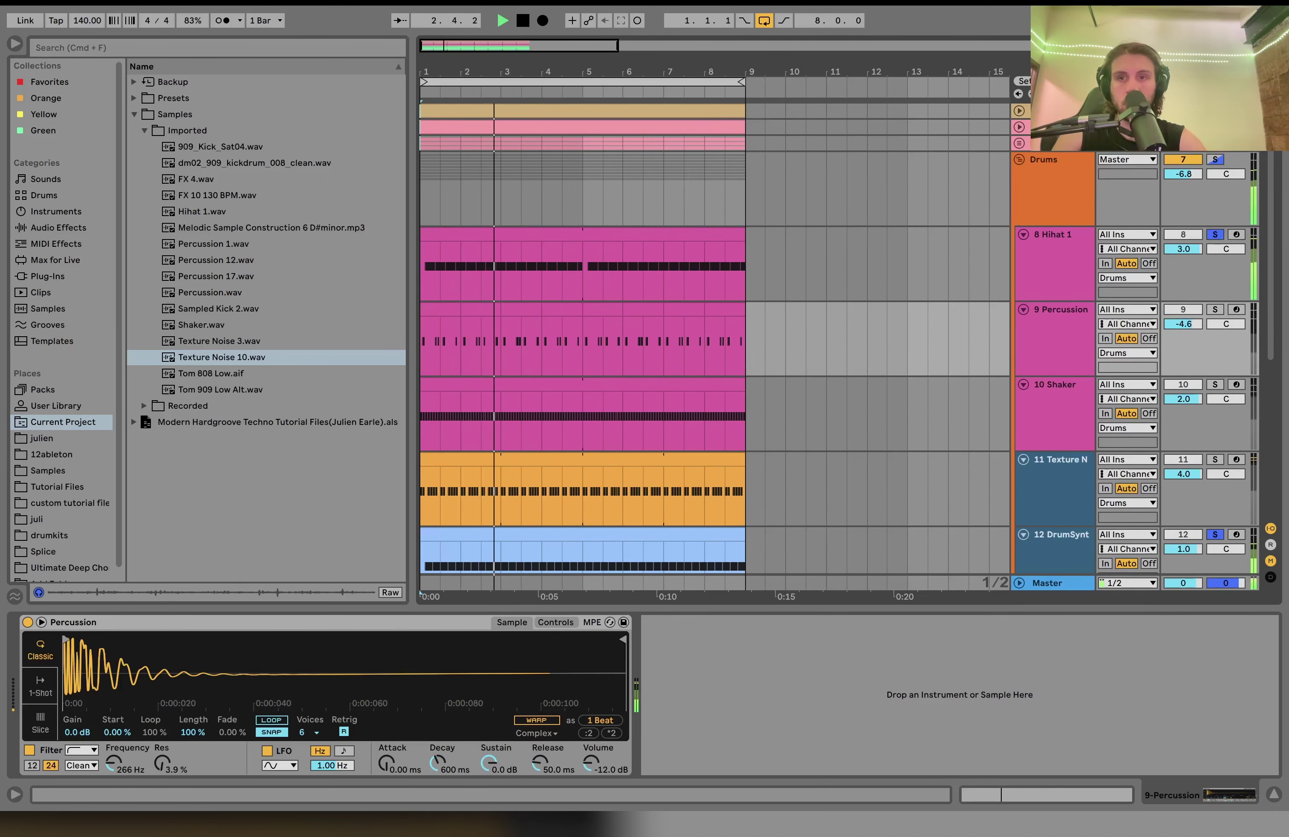
scroll(1056, 376, "down", 9)
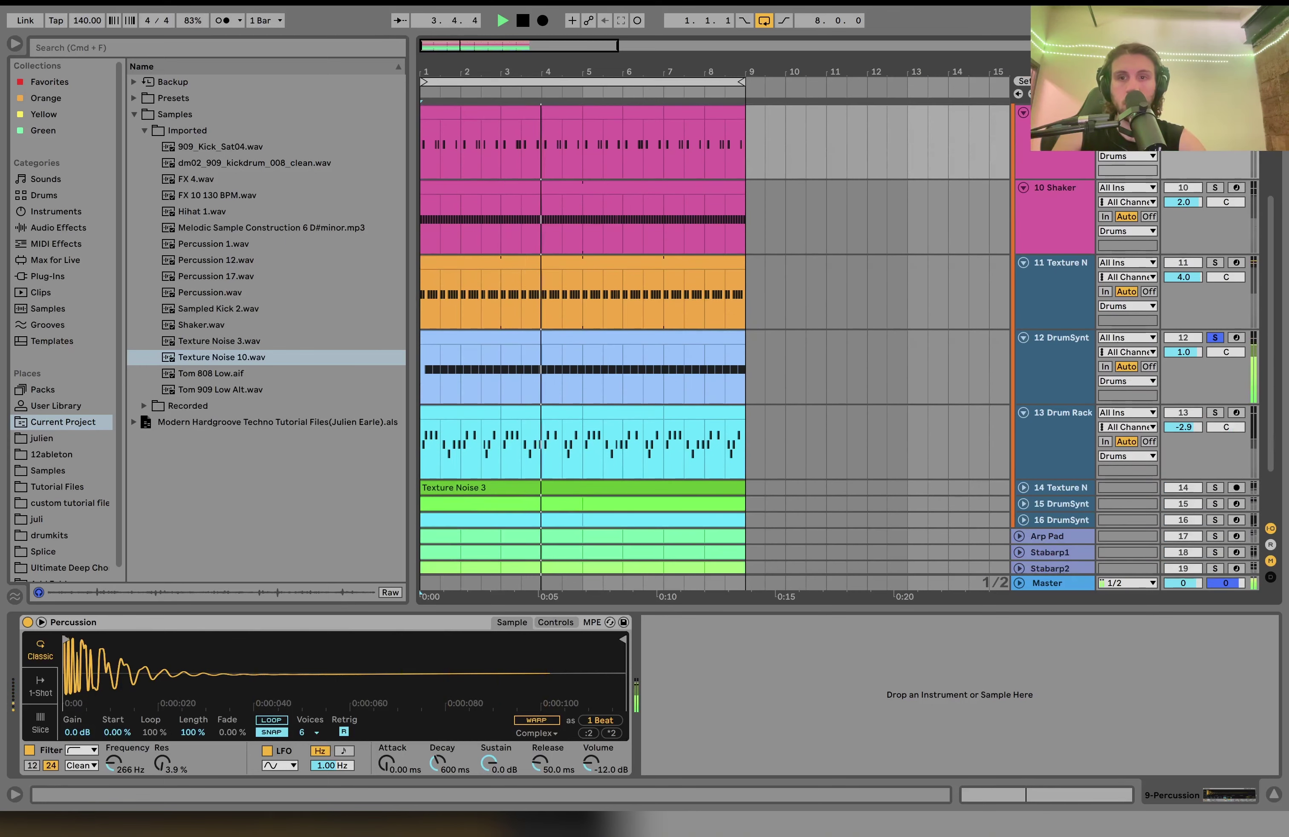
left_click(1055, 377)
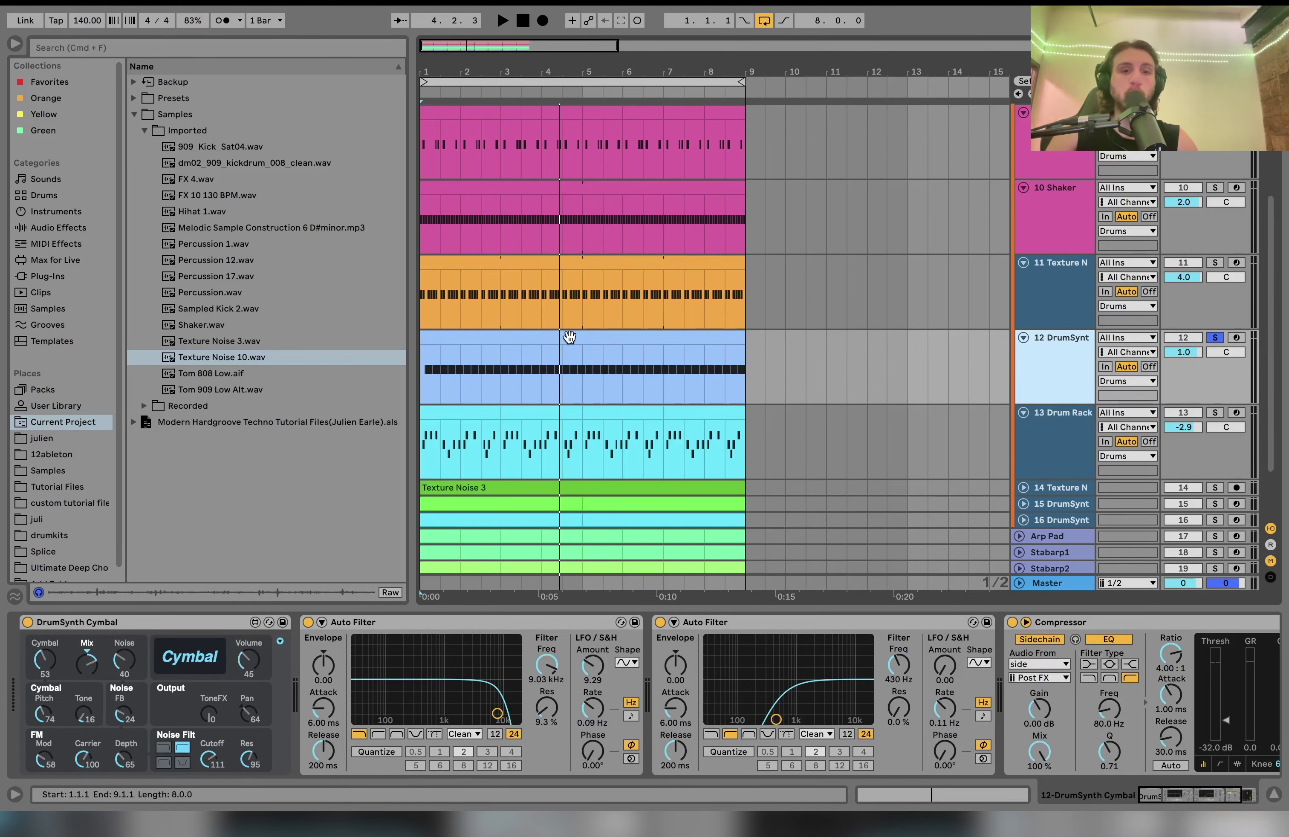
Open the DrumSynth Cymbal MIDI clip, select its first F1 note at 1.1.3 and play the pattern from there.
double_click(568, 341)
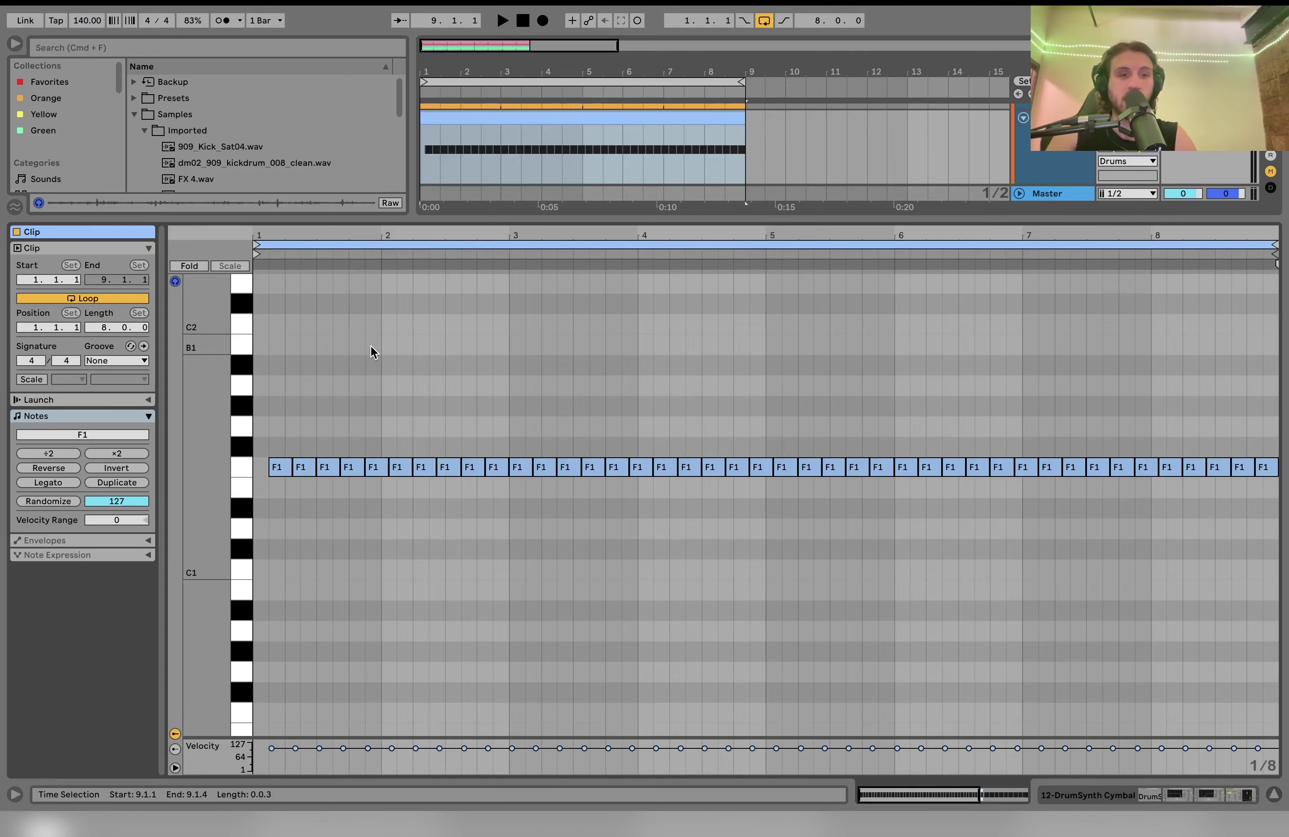
key("shift+Tab")
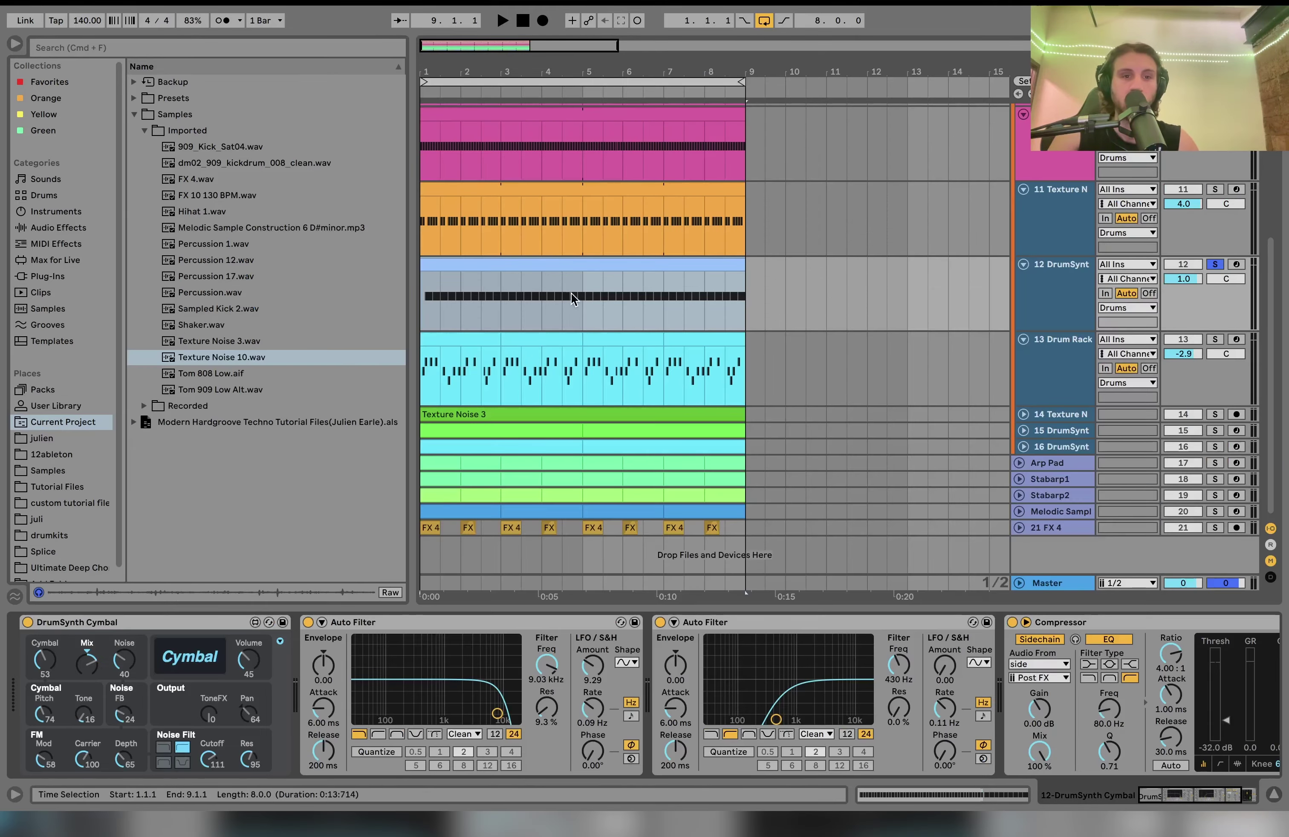
key("shift+Tab")
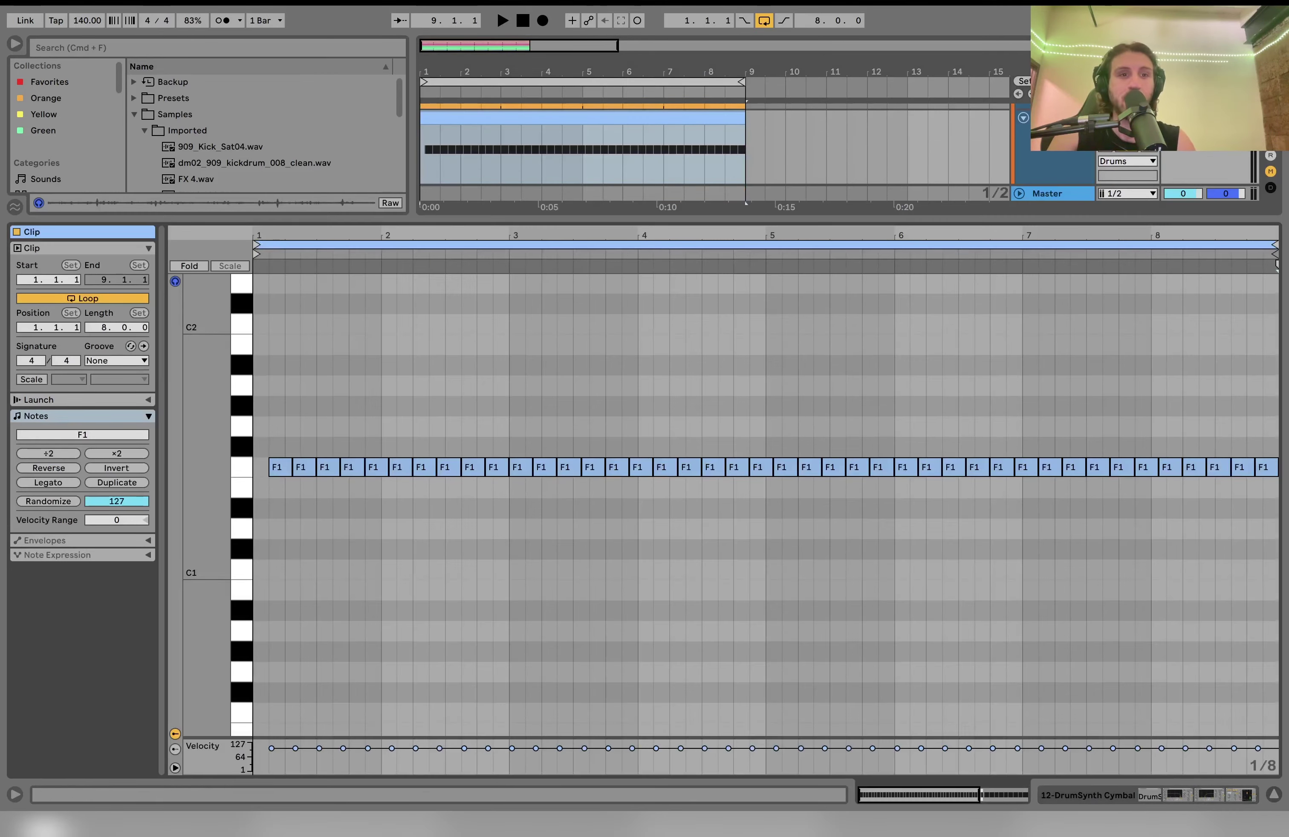
left_click_drag(254, 234, 254, 272)
left_click(333, 468)
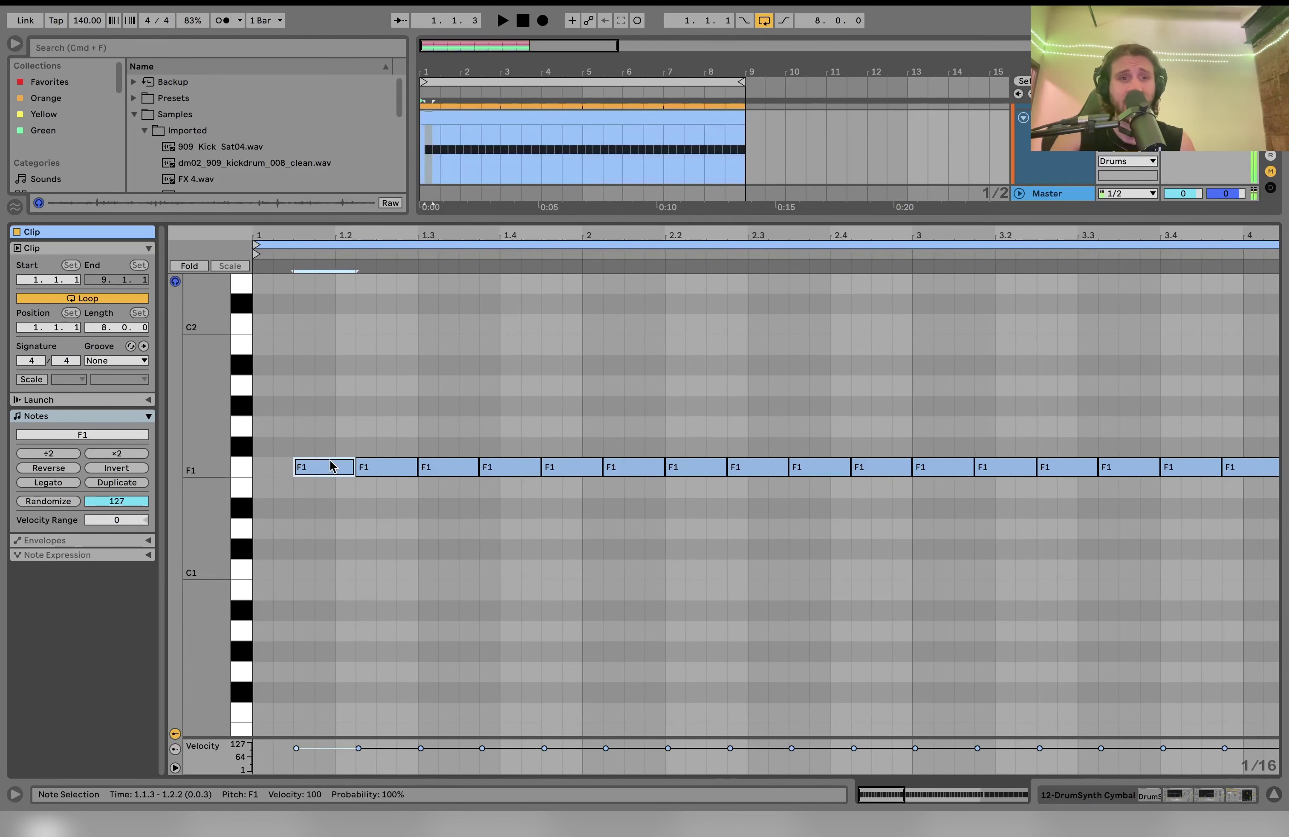
key("space")
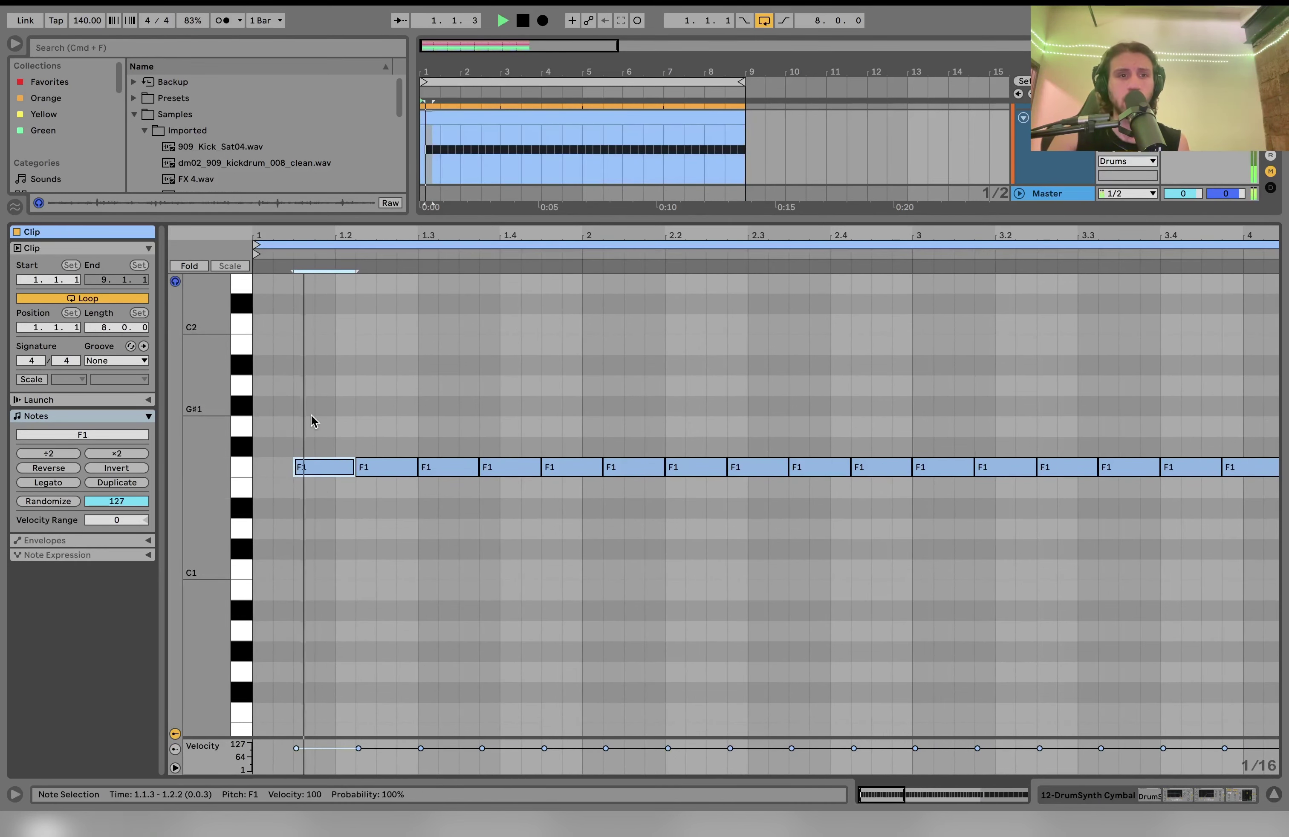
key("space")
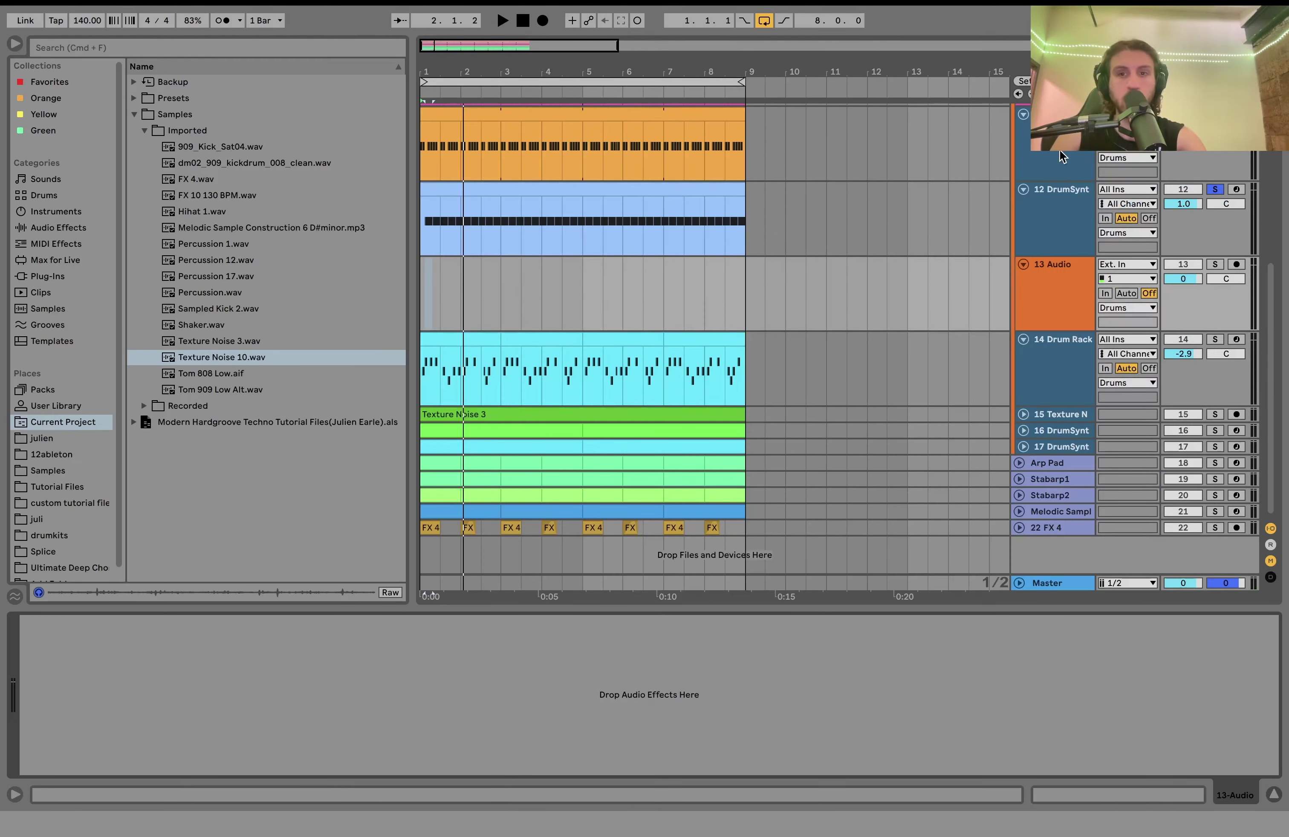
Try a new Operator MIDI track playing the cymbal pattern below the Audio track, audition it soloed, and delete the track.
key("super+shift+t")
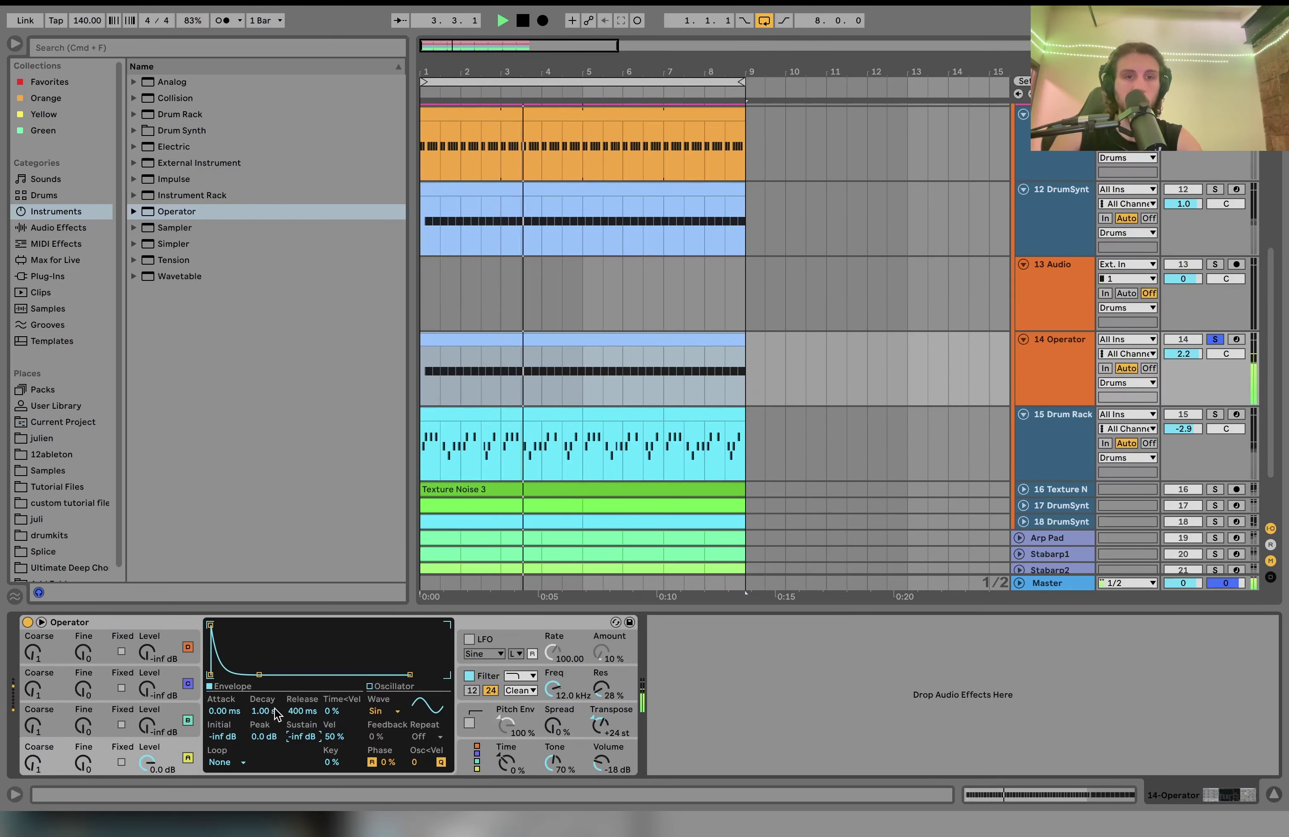
key("space")
left_click(1071, 386)
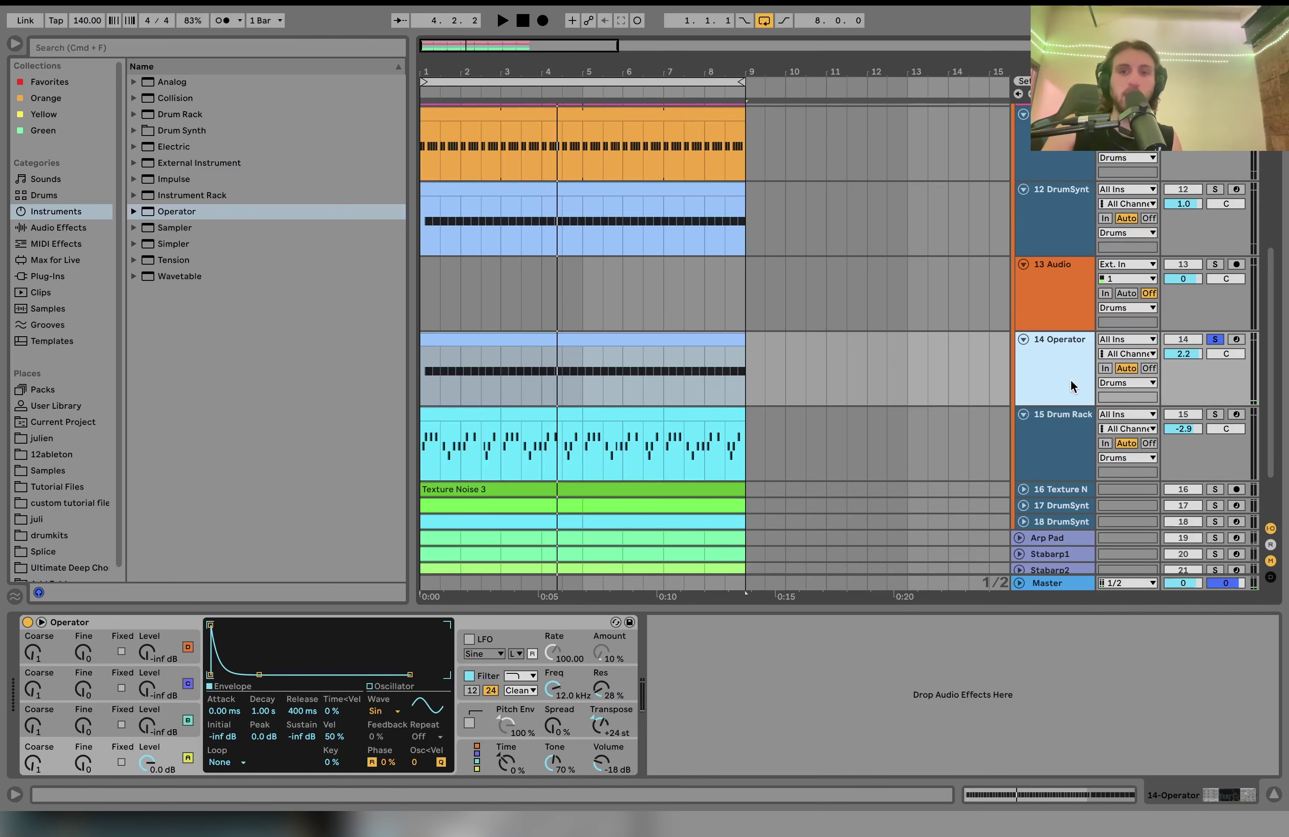
key("space")
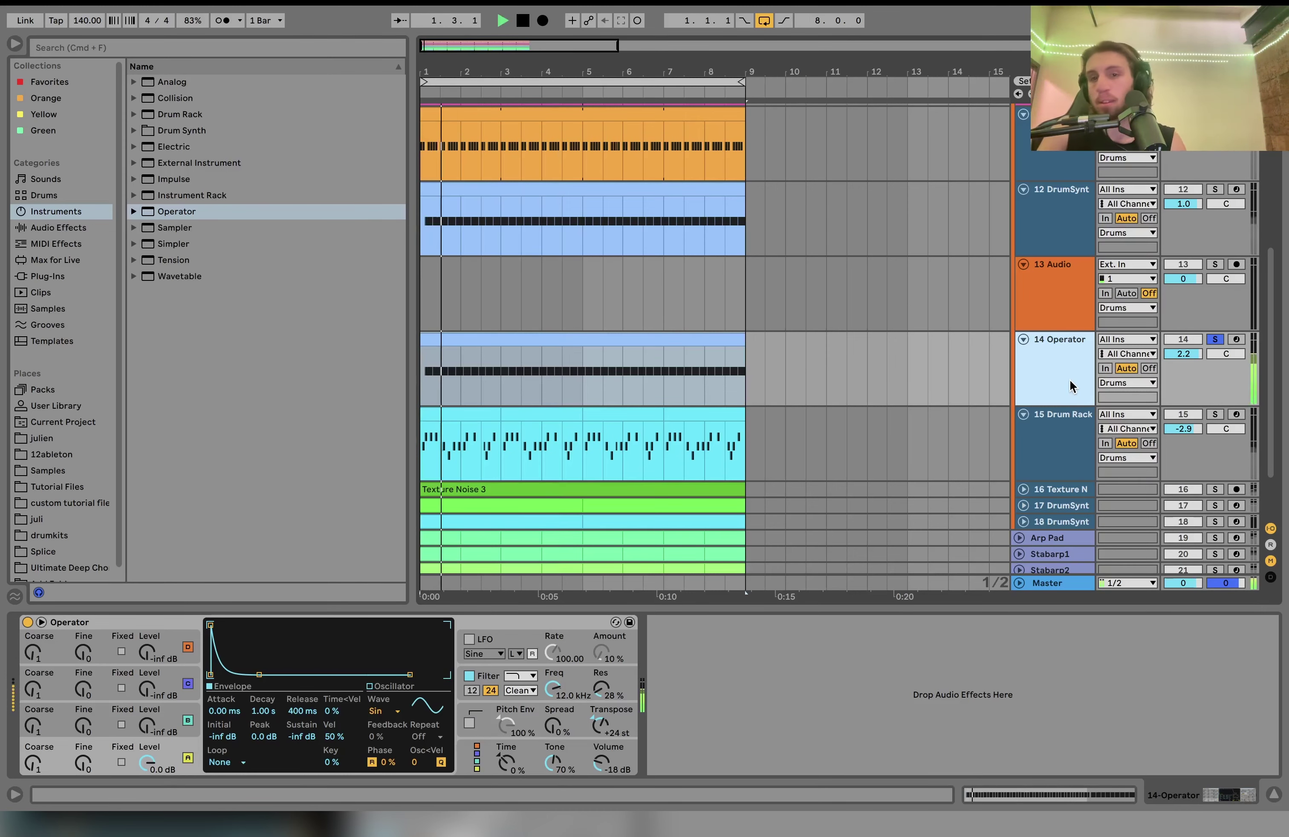
key("space")
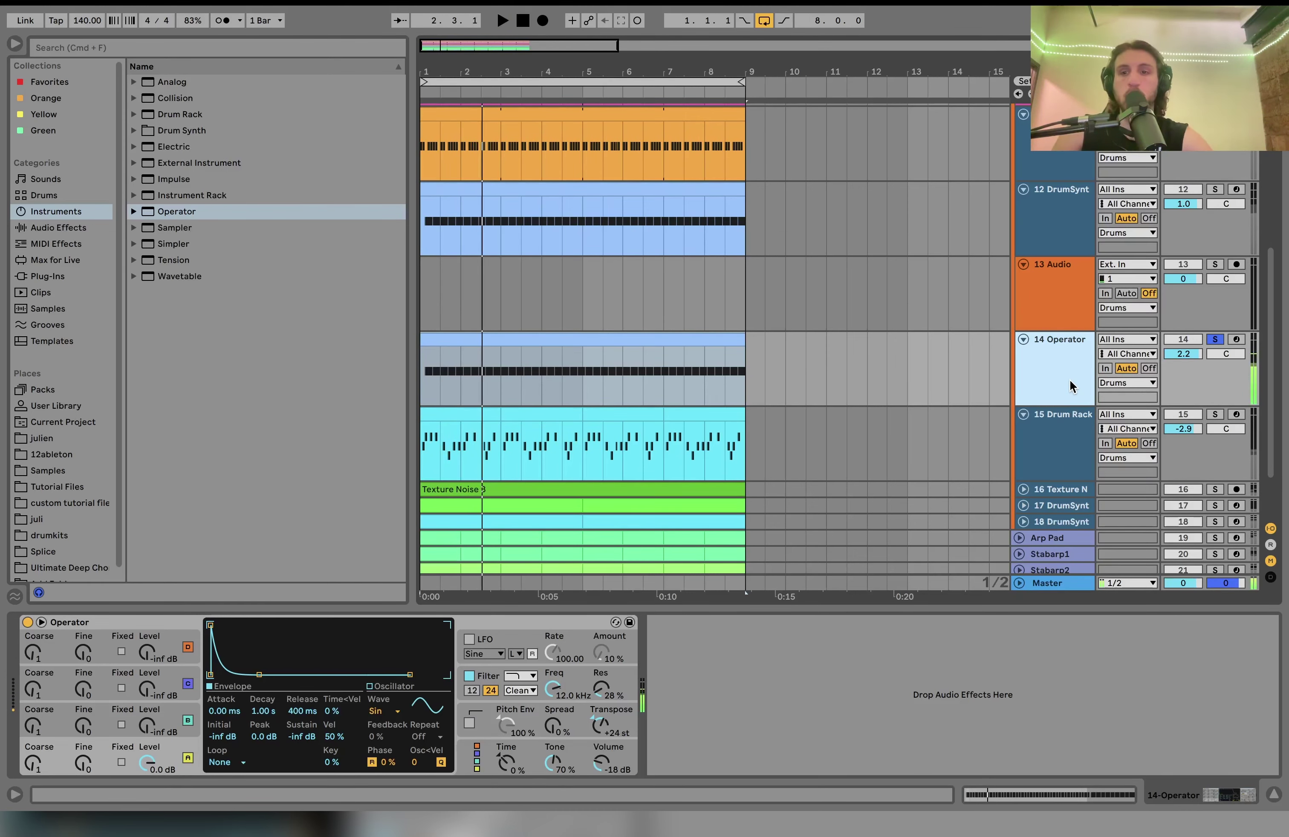
key("Delete")
Audition the DrumSynth Cymbal track soloed with Hihat 1, and examine its device chain through to the sidechained Compressor.
left_click(1220, 189)
key("space")
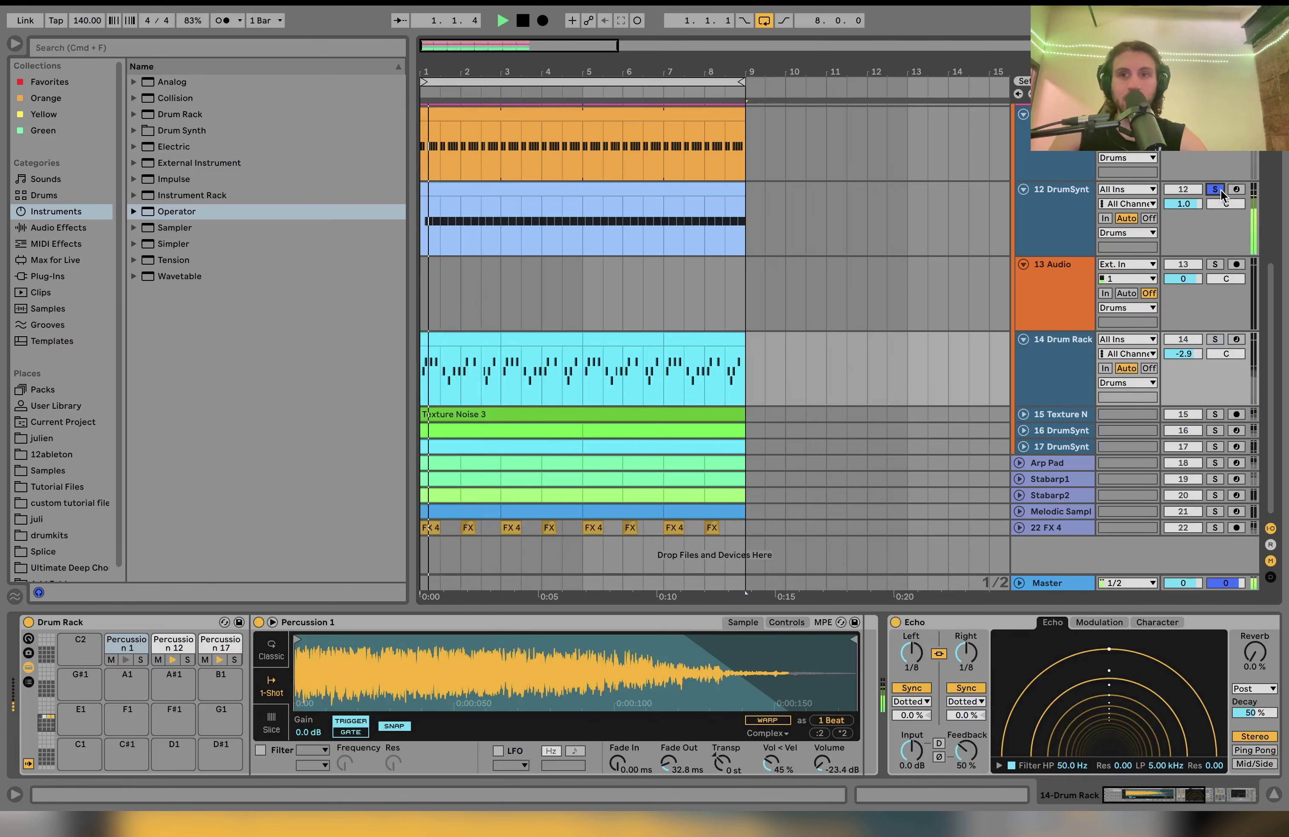
left_click(1072, 214)
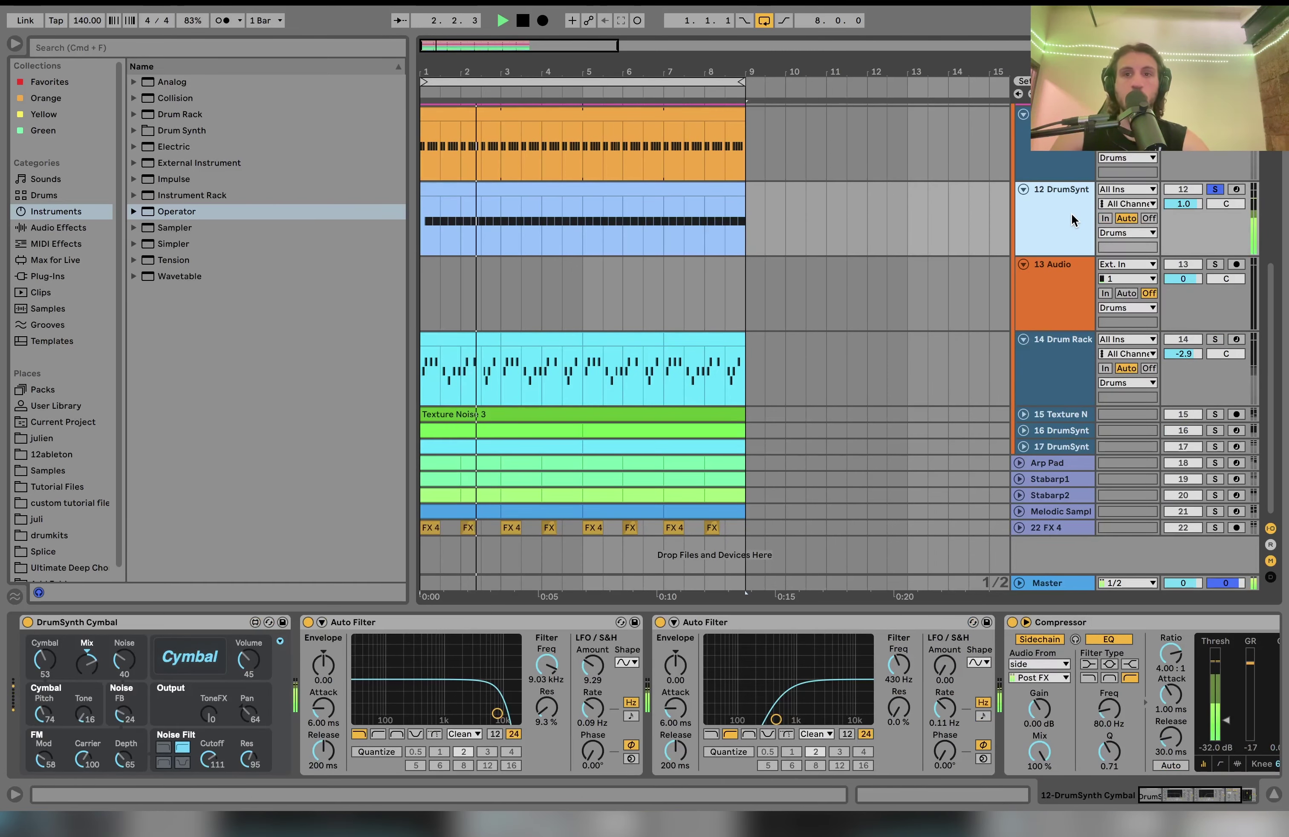
key("space")
scroll(1072, 218, "up", 5)
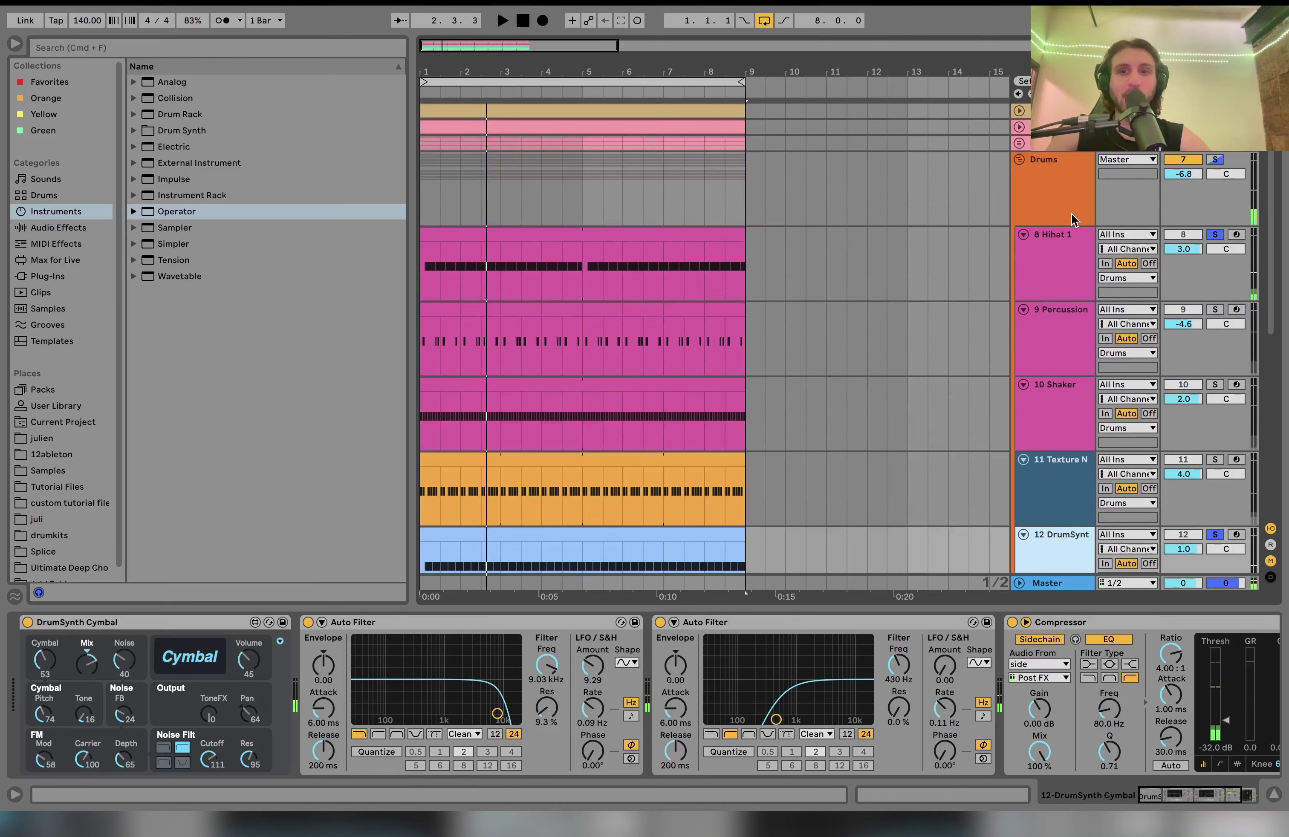
scroll(1072, 219, "down", 10)
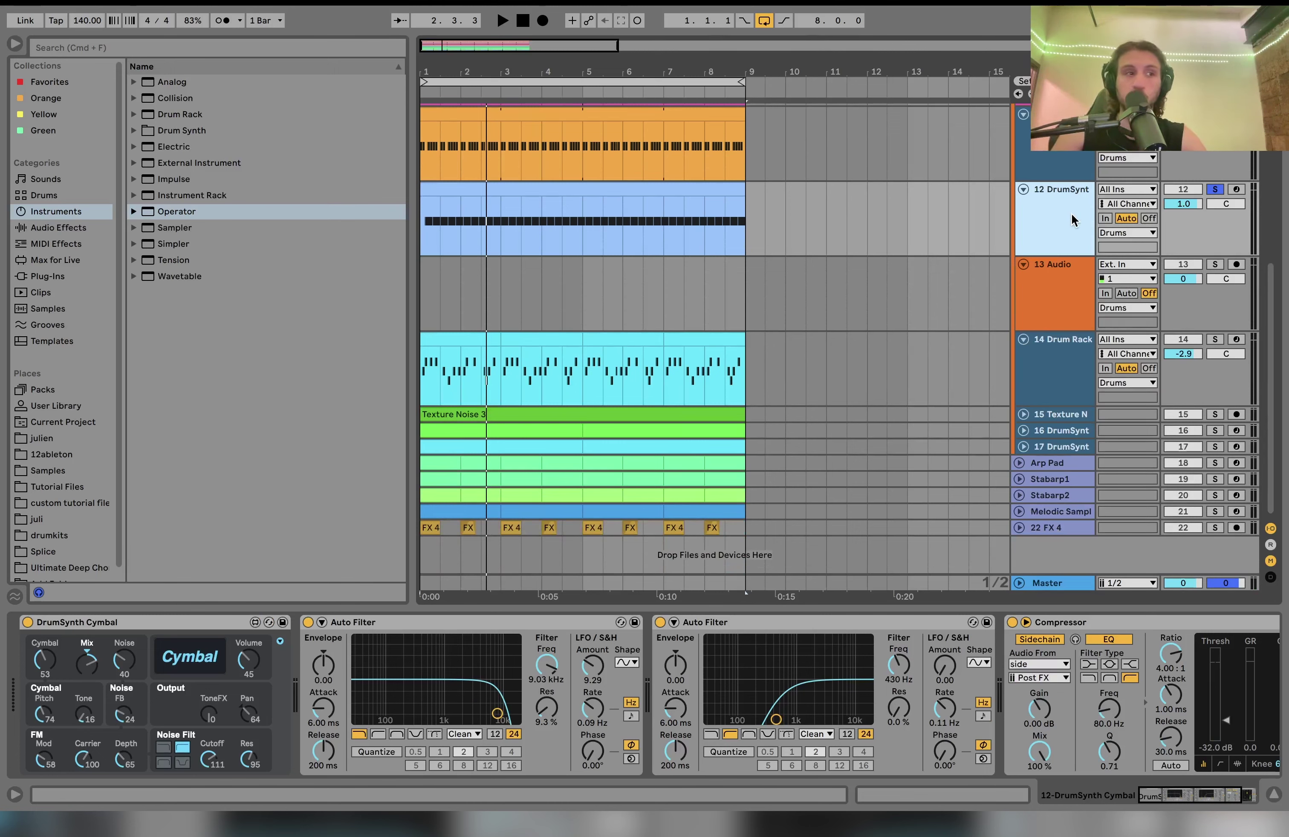
key("space")
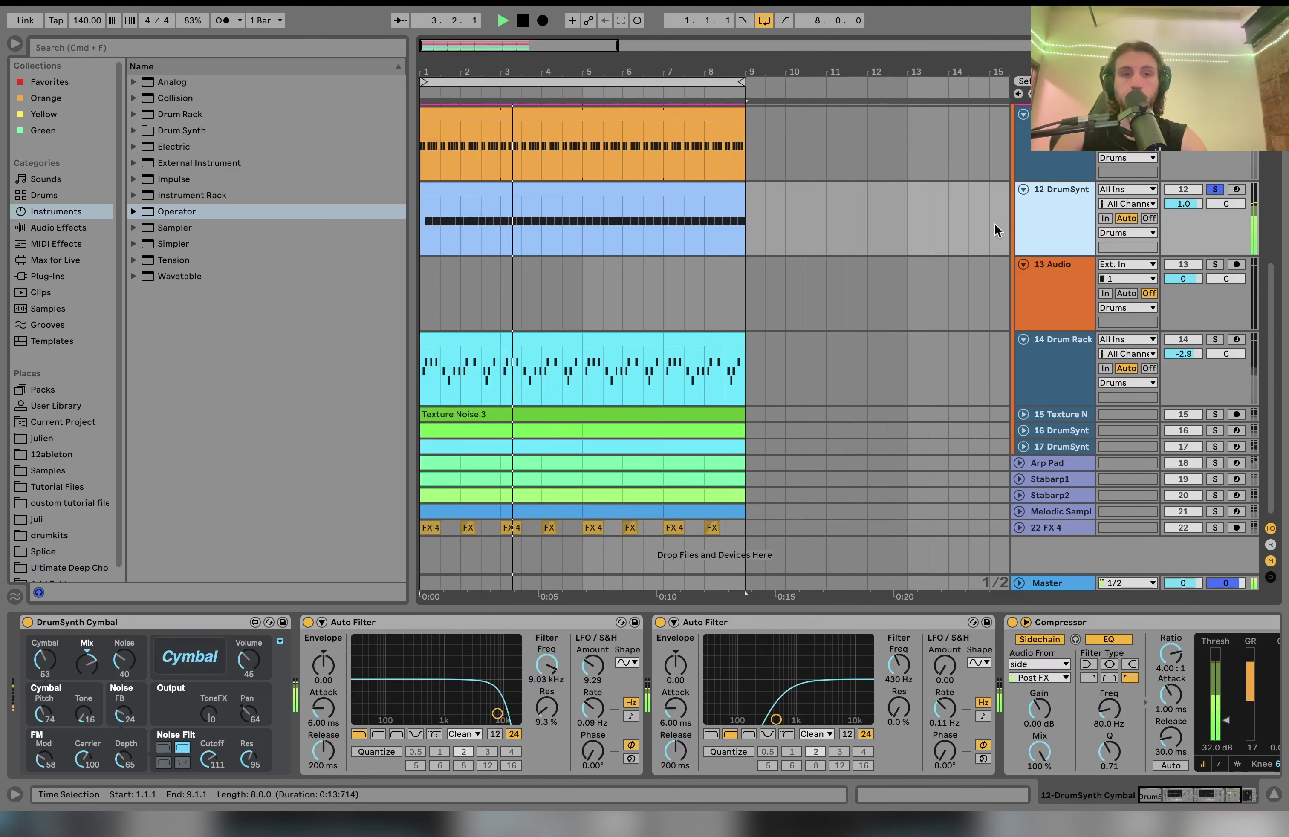
key("space")
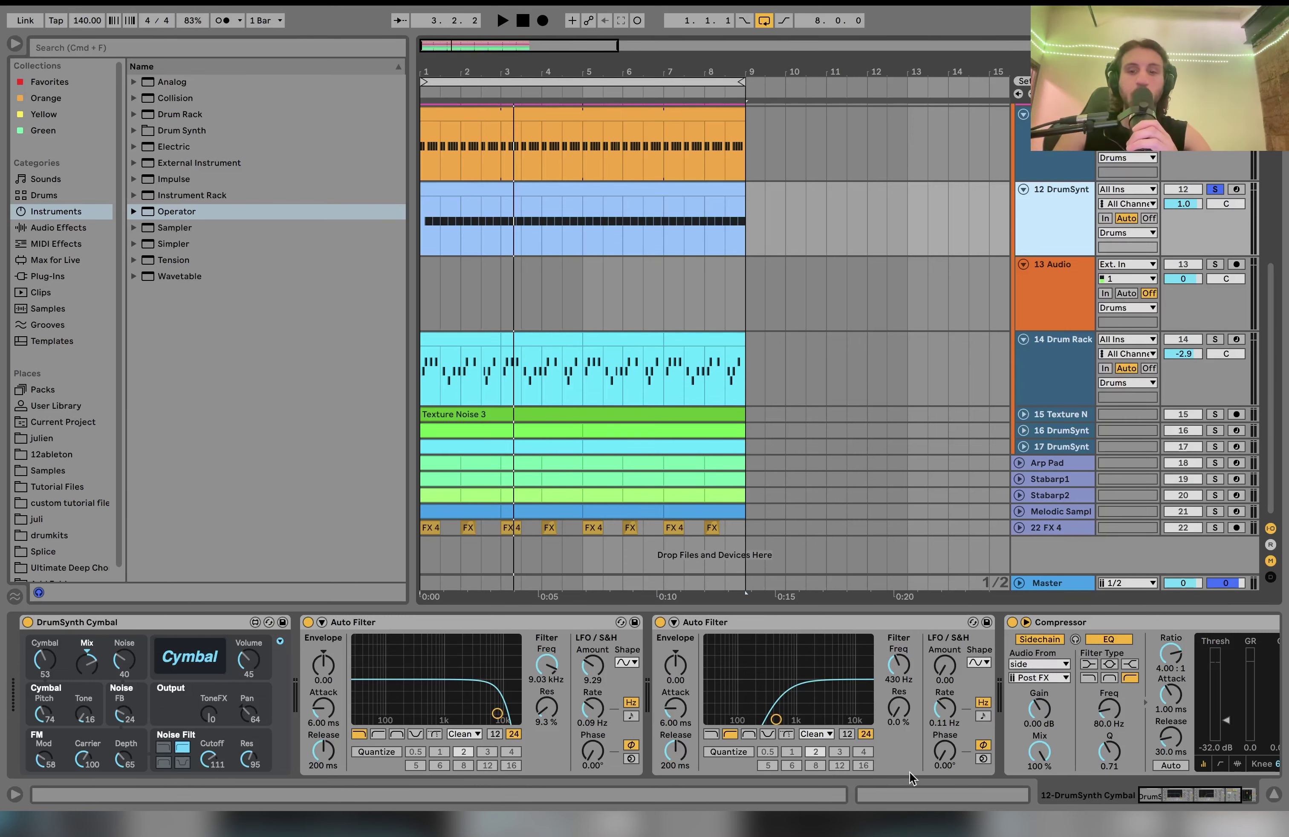
scroll(870, 707, "right", 3)
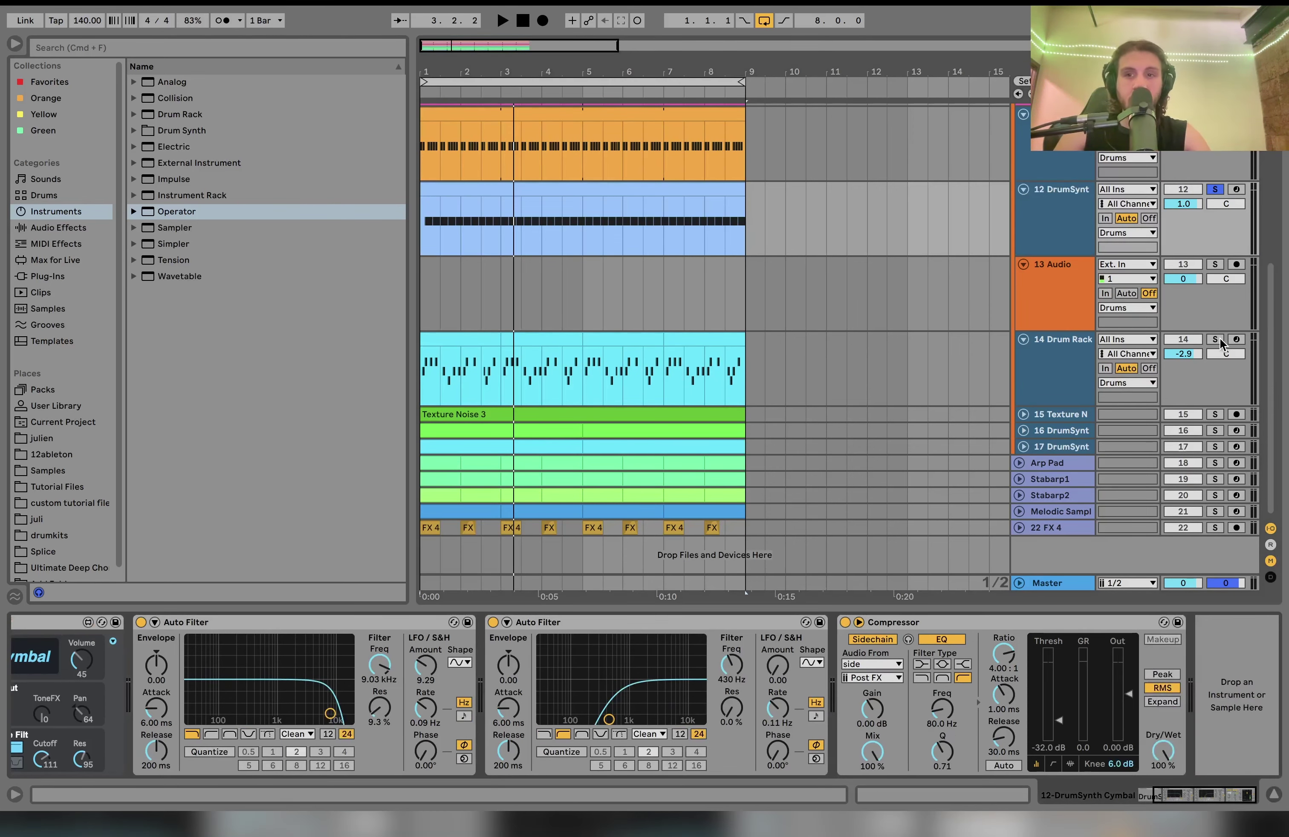
Solo the Drum Rack track, show its devices and play its percussion pattern.
left_click(1215, 339)
left_click(1046, 356)
key("space")
Solo the whole Drums group and play all of its tracks together from the start.
scroll(1047, 356, "up", 2)
scroll(1046, 356, "up", 10)
key("space")
left_click(1219, 154)
left_click(1216, 159)
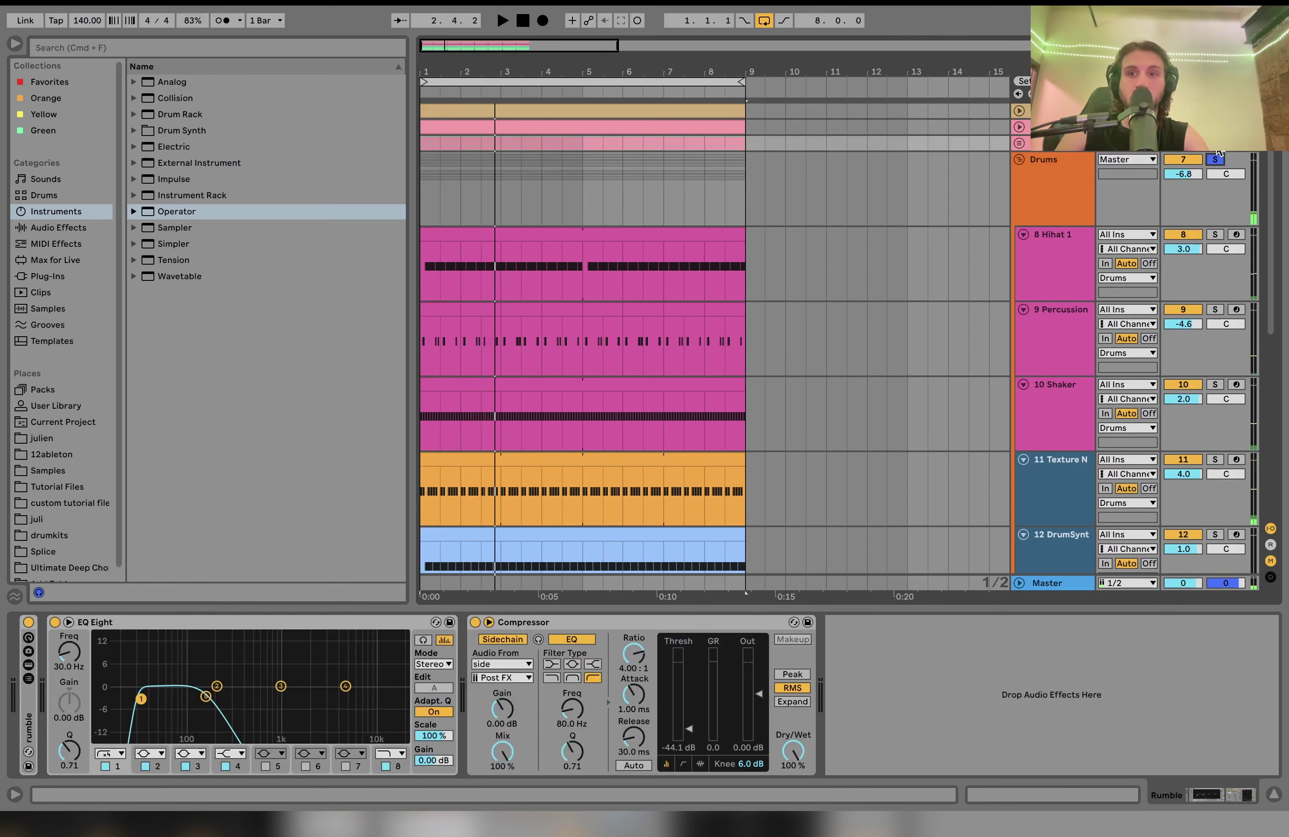
key("space")
scroll(1065, 375, "down", 11)
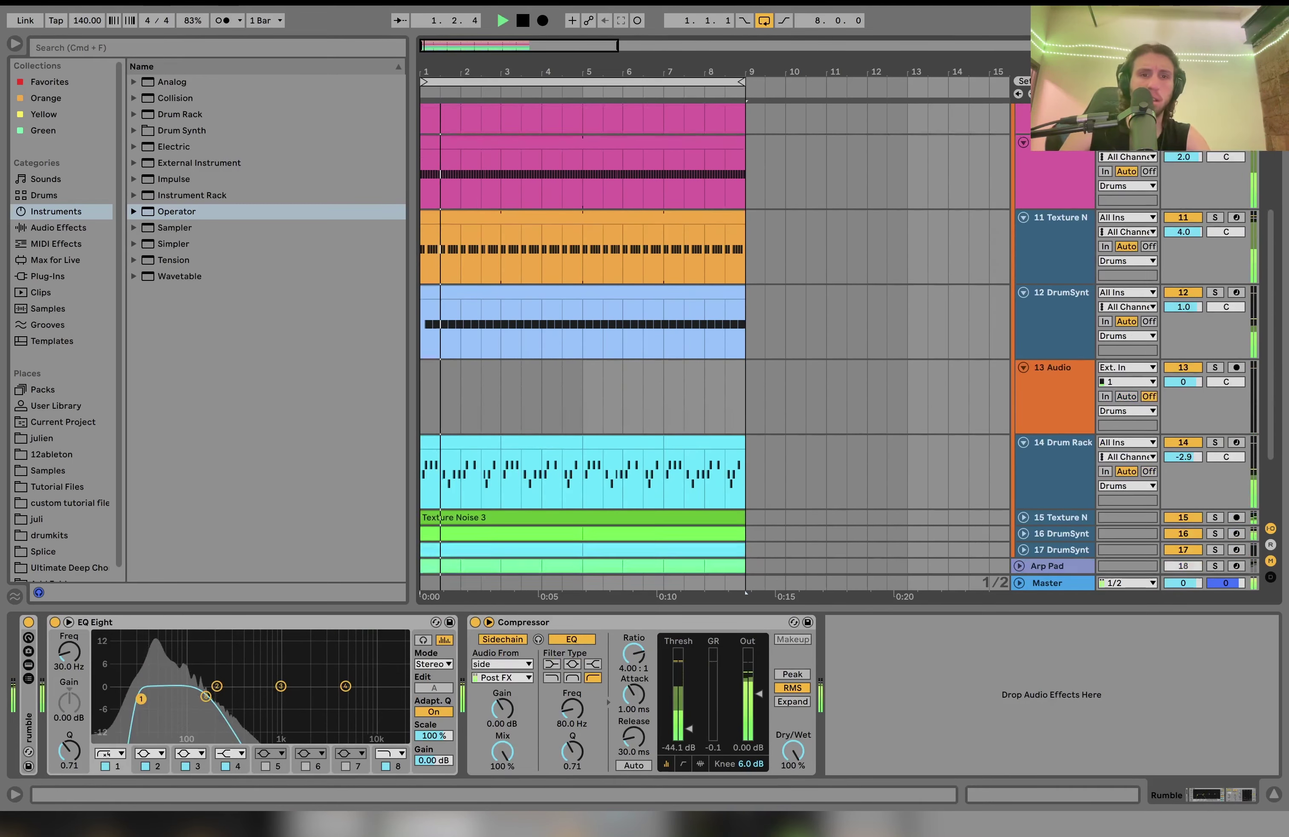
Select the Drum Rack track during playback and audition it soloed without the rest of the Drums group.
left_click(1065, 376)
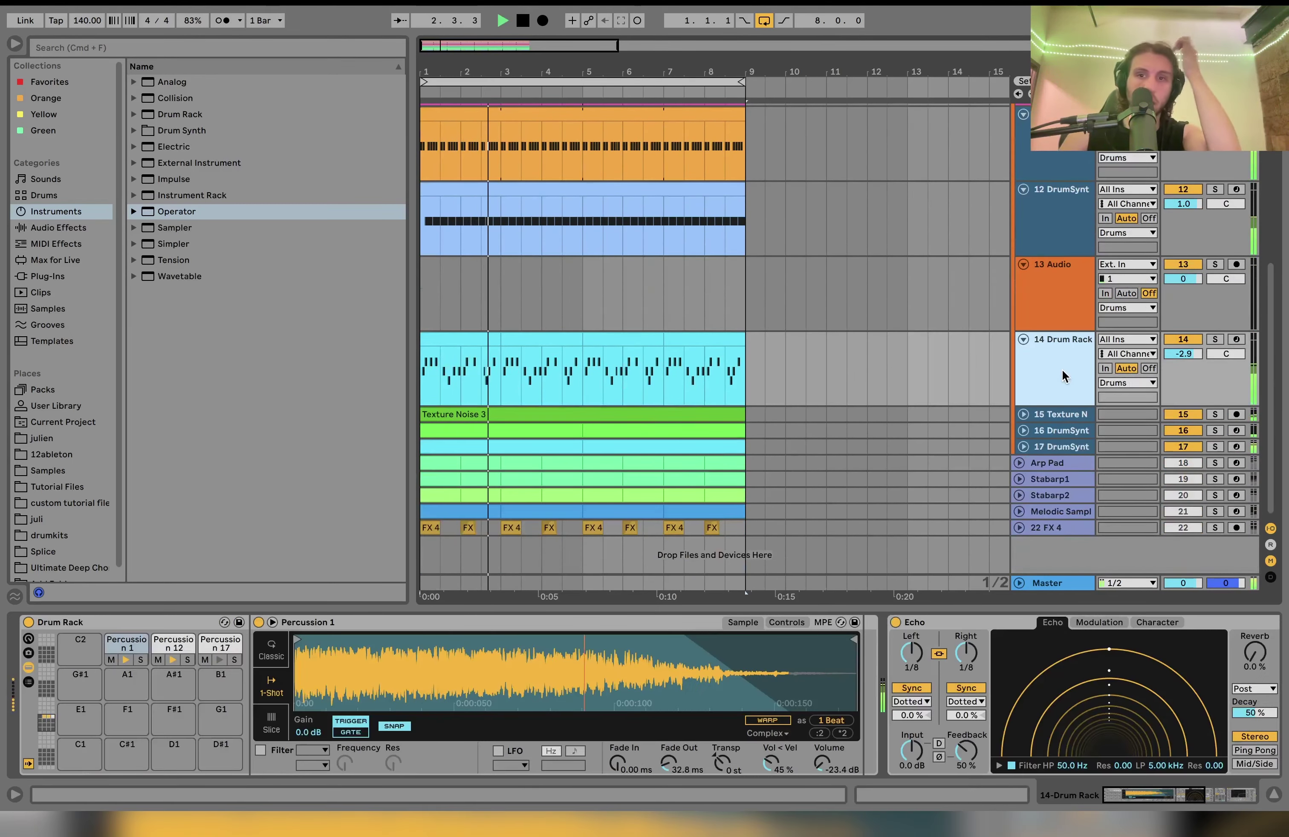
left_click(1216, 340)
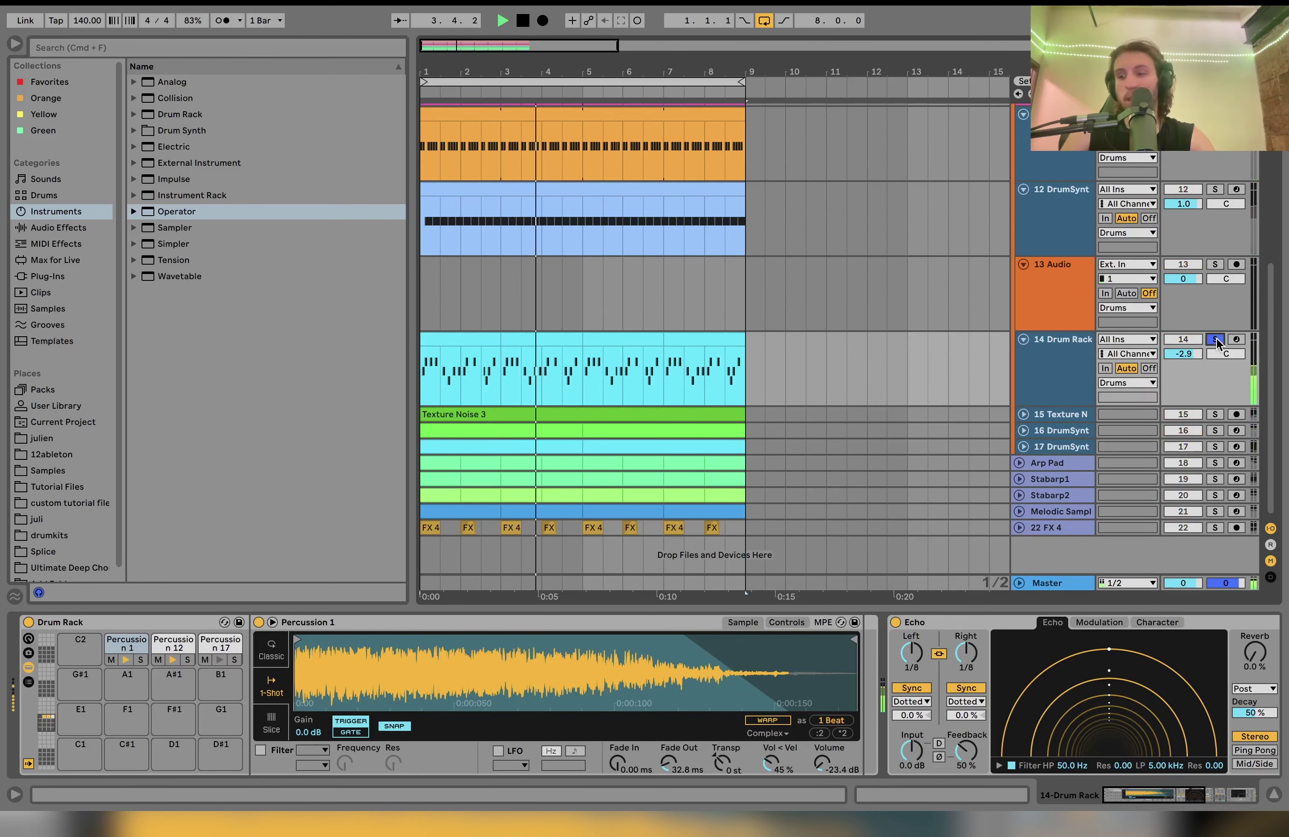
key("space")
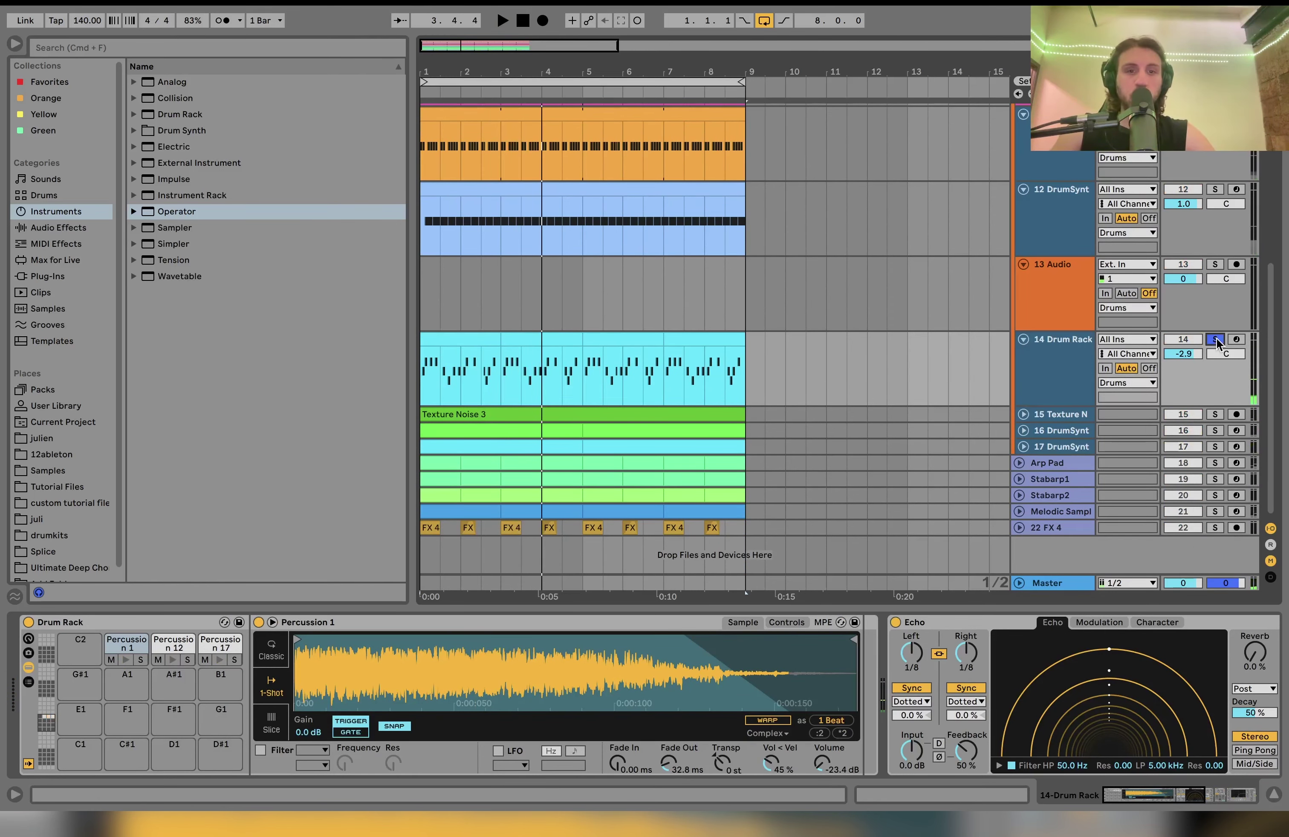
Bypass the Drum Rack track's Auto Filter, Pedal and Echo, and play the dry percussion pattern.
scroll(1068, 680, "right", 5)
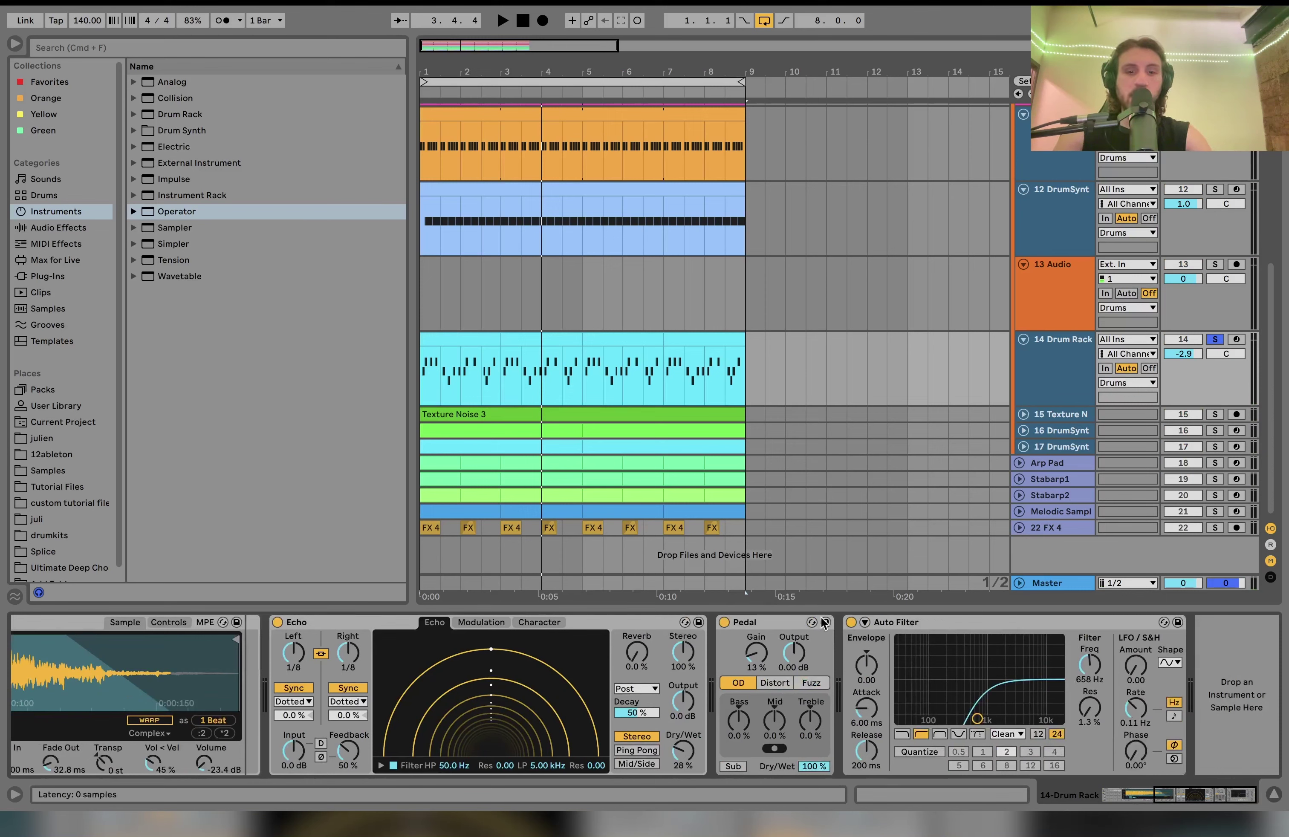
left_click(851, 622)
left_click(724, 622)
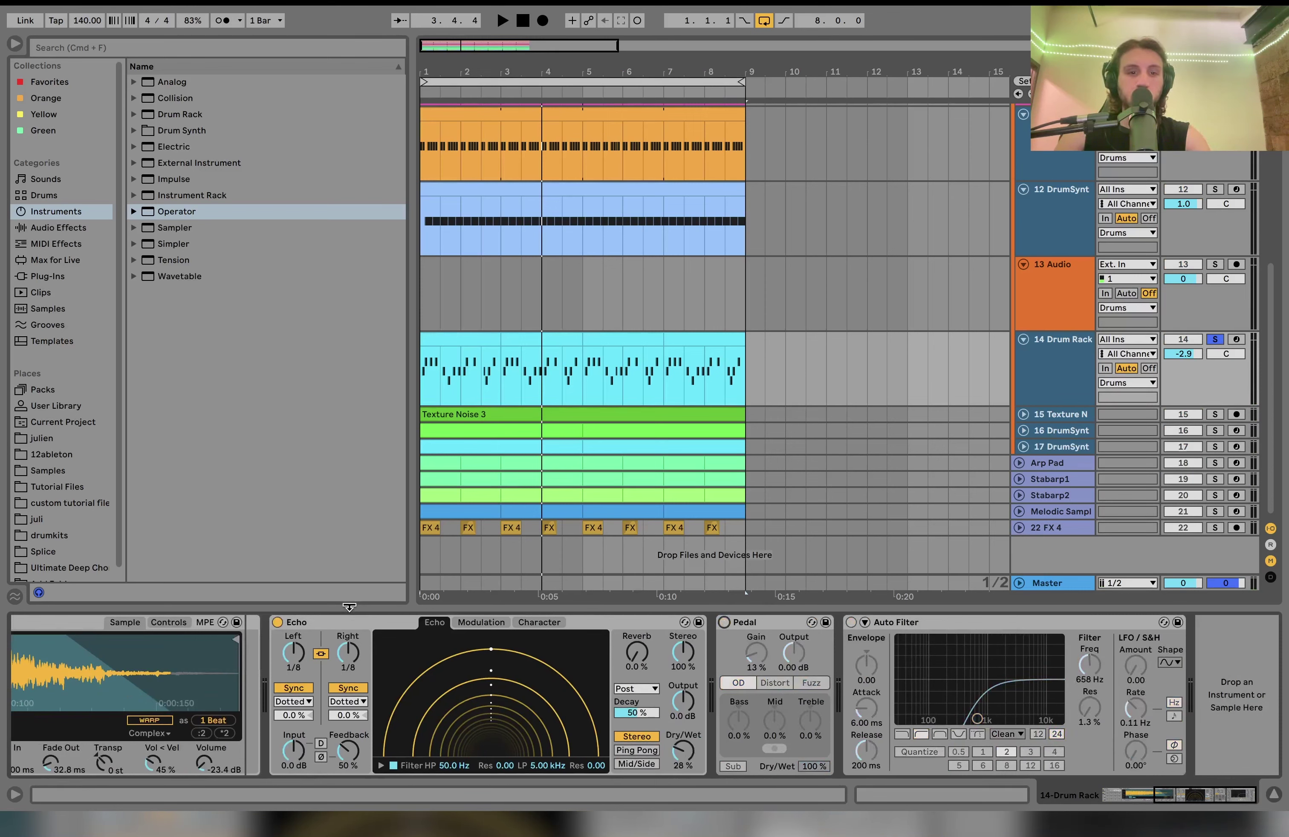
left_click(277, 622)
key("space")
scroll(277, 623, "left", 5)
scroll(277, 622, "left", 3)
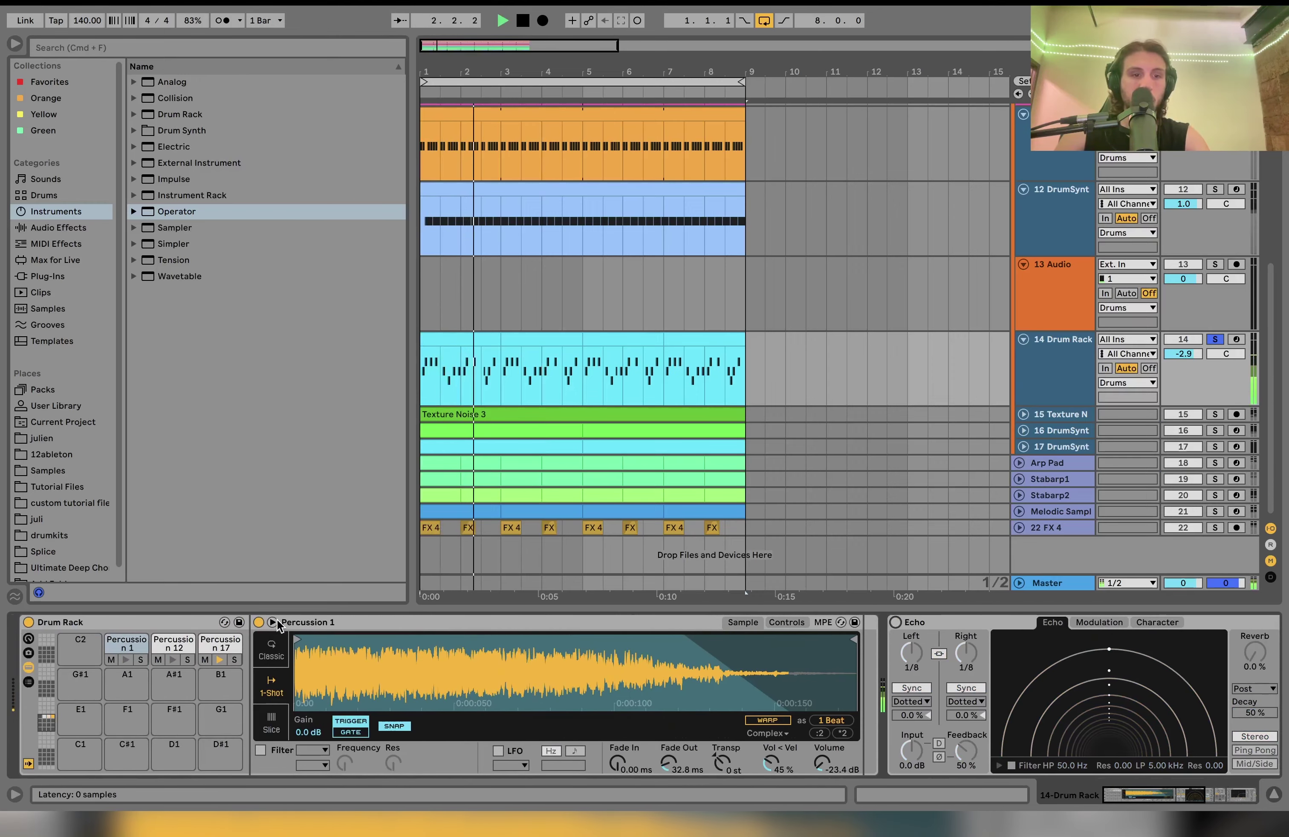
scroll(892, 637, "right", 3)
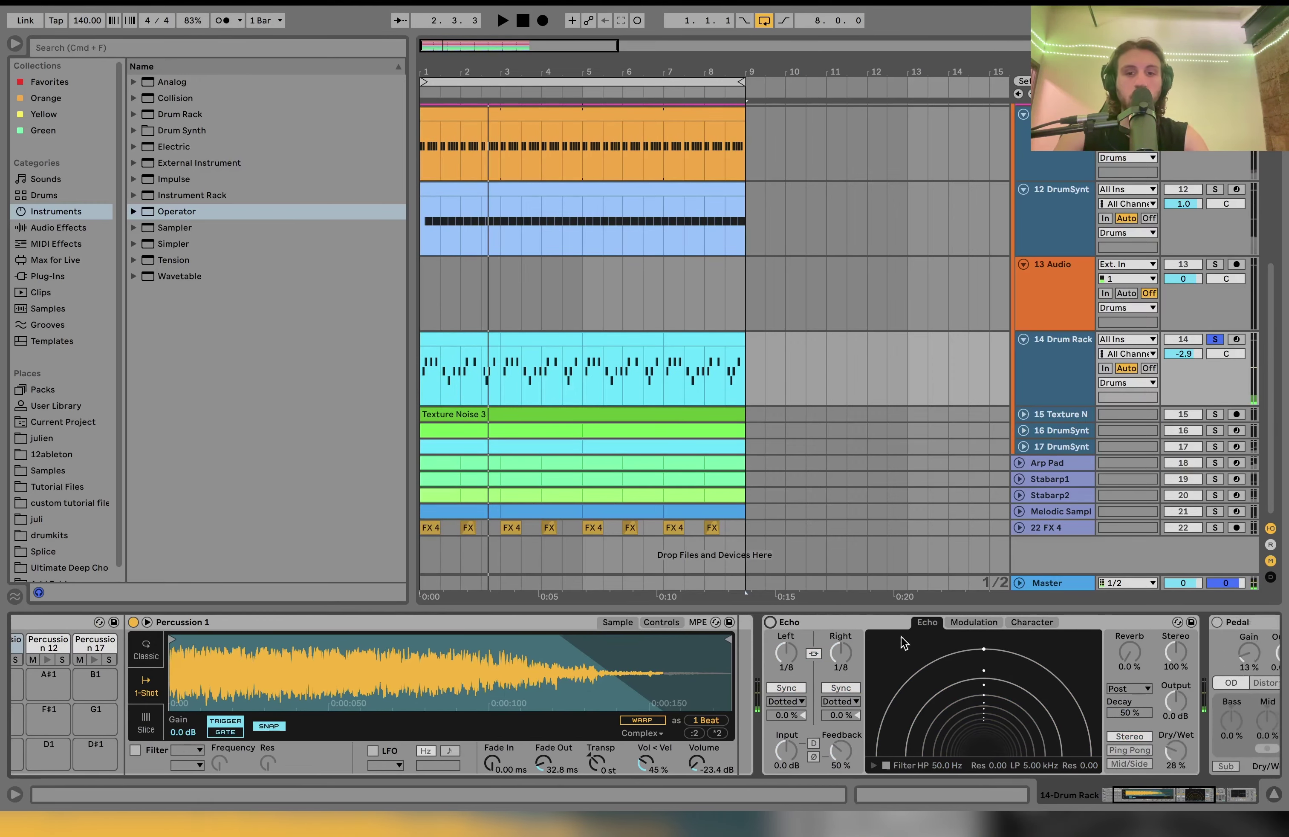
Re-enable the Drum Rack track's Echo, Pedal and Auto Filter one after another, auditioning the pattern with each effect.
left_click(770, 622)
scroll(772, 620, "right", 10)
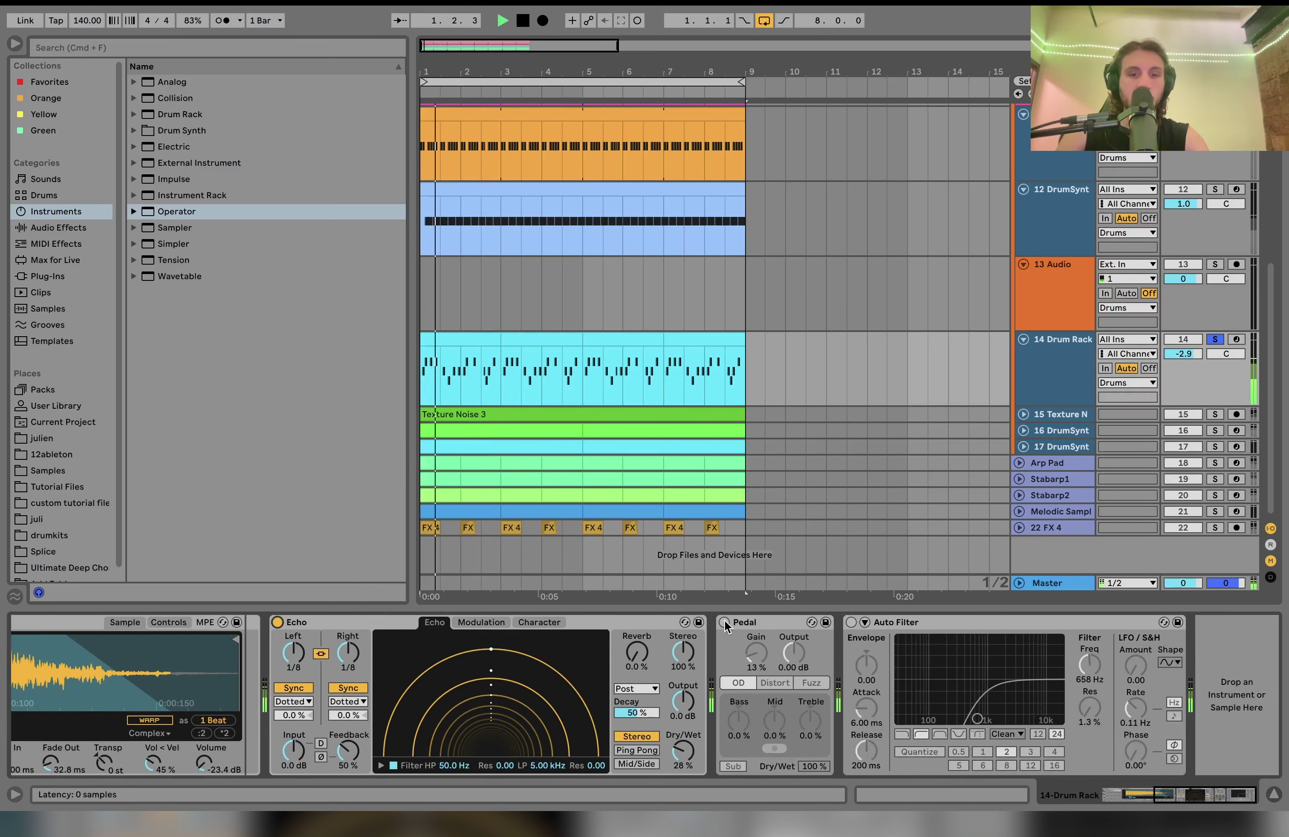
left_click(724, 624)
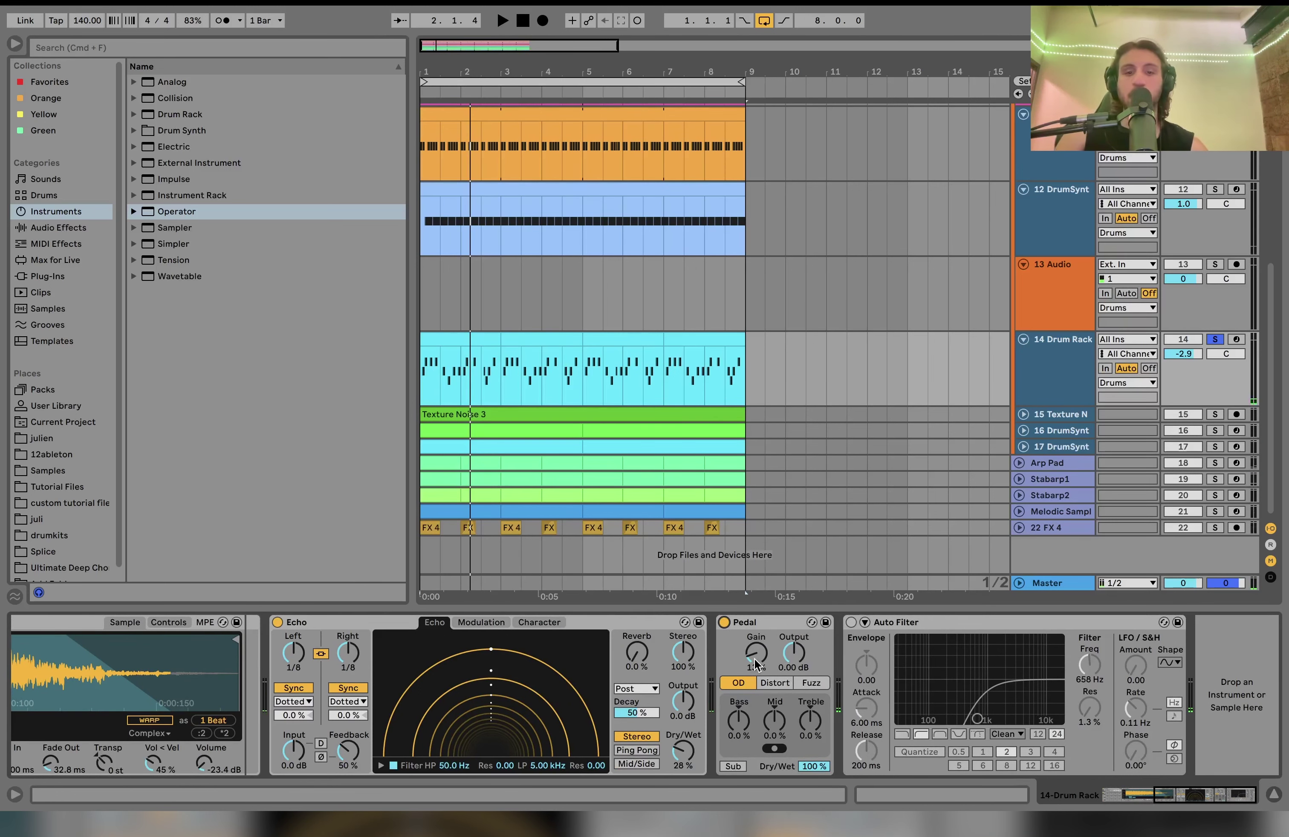
key("space")
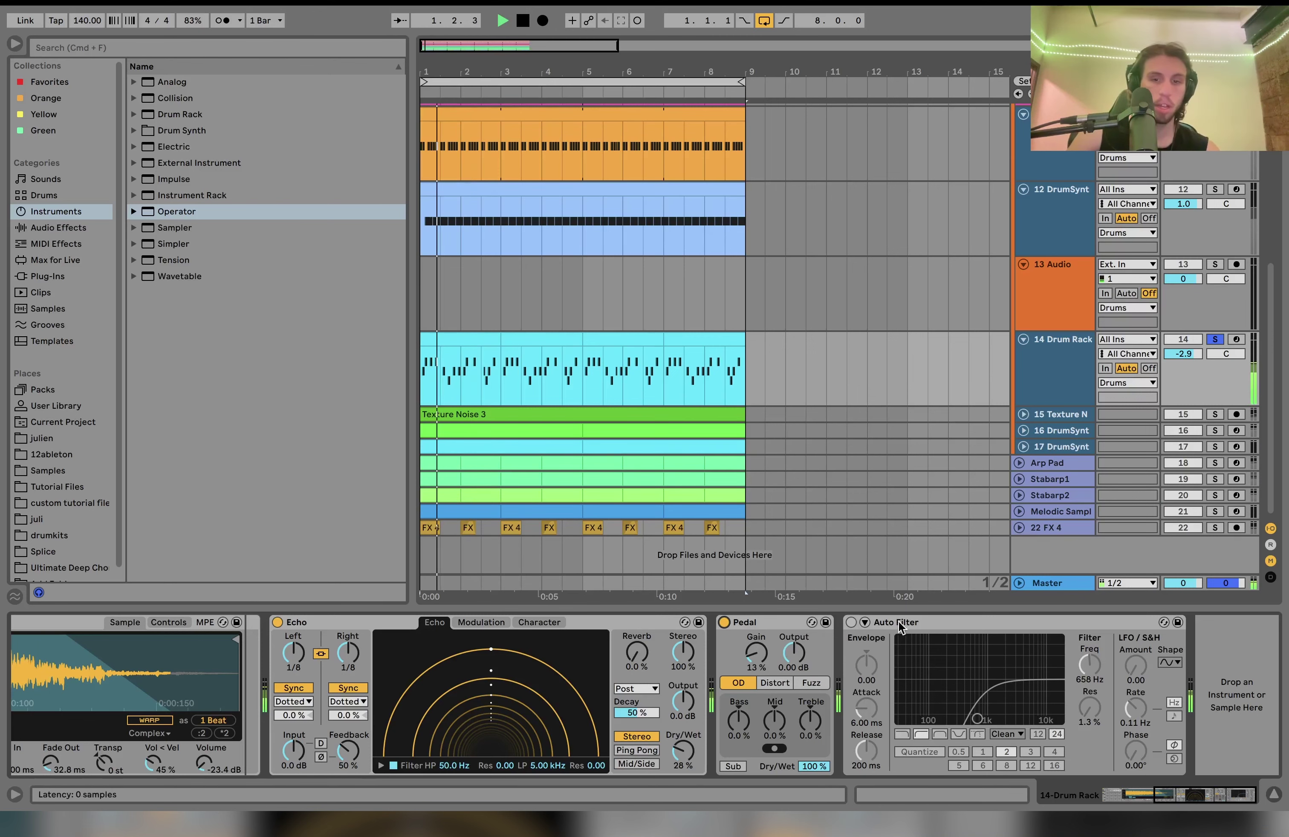
left_click(851, 624)
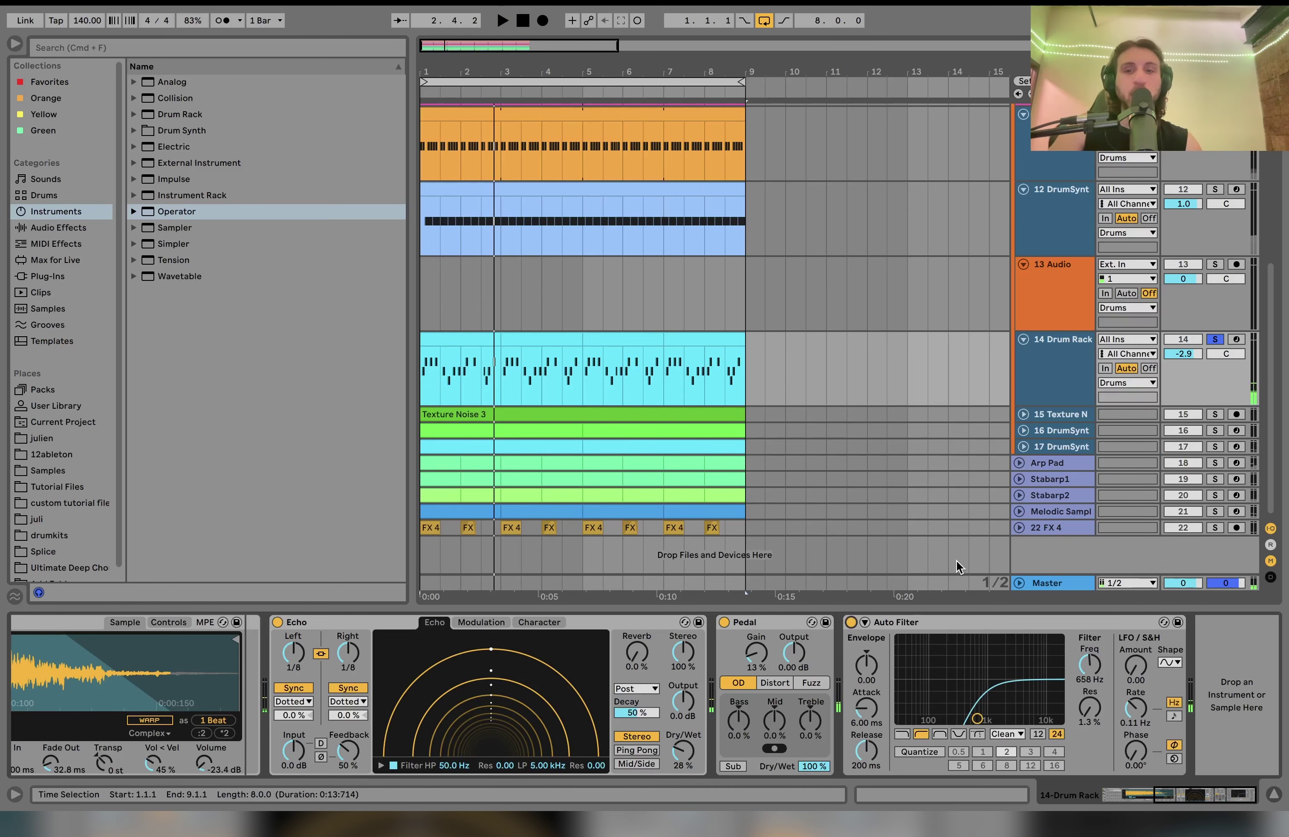
Audition the Texture Noise 3 track soloed, unfolding it and showing its Compressor.
left_click(1216, 414)
key("space")
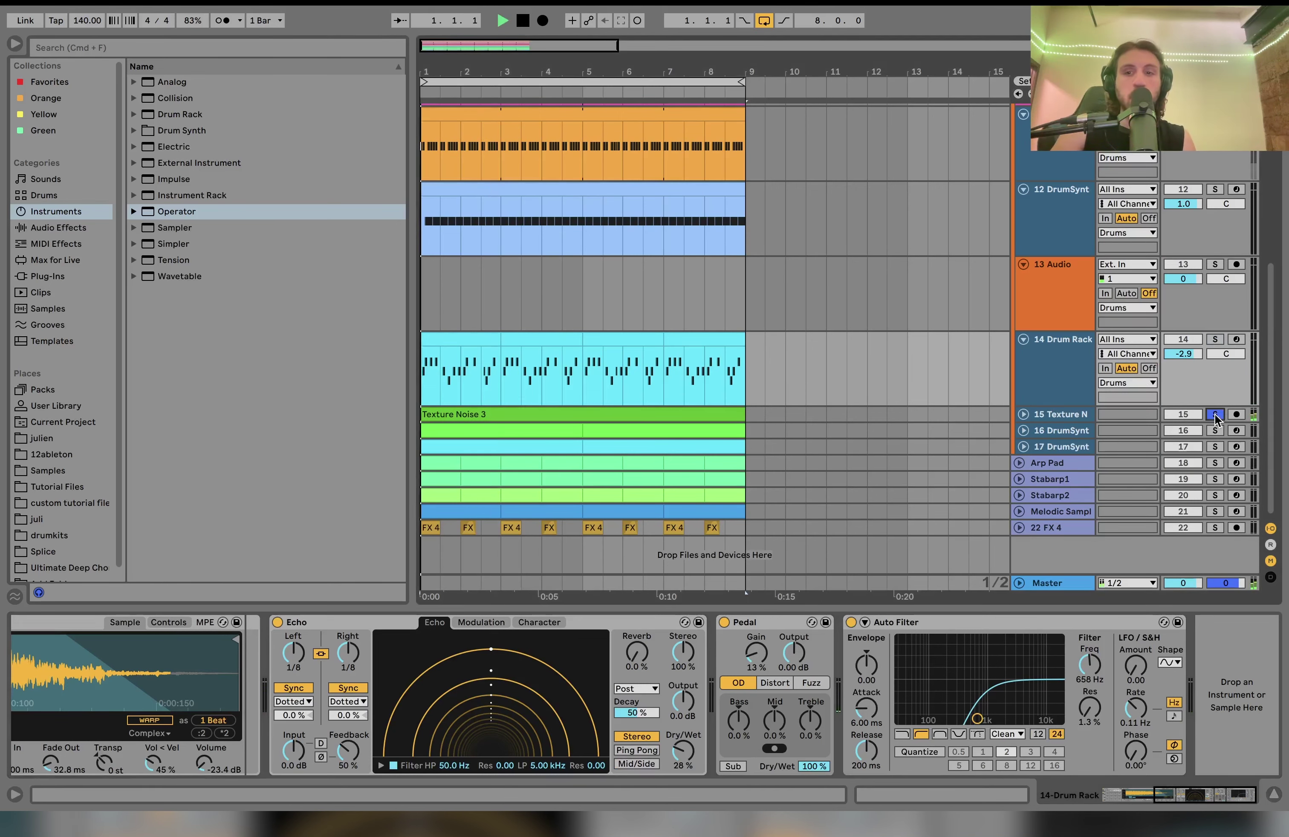
left_click(1030, 414)
left_click(1024, 415)
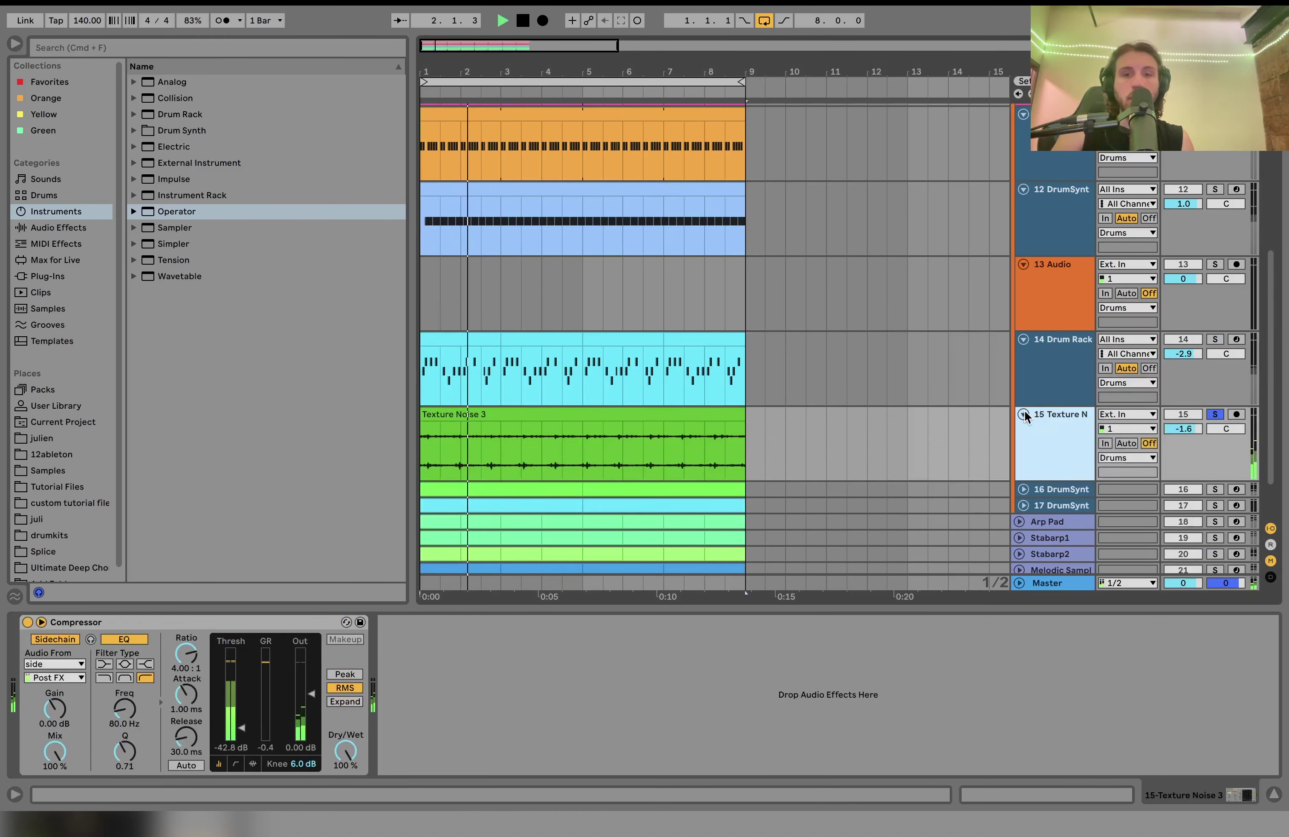
scroll(1024, 410, "down", 2)
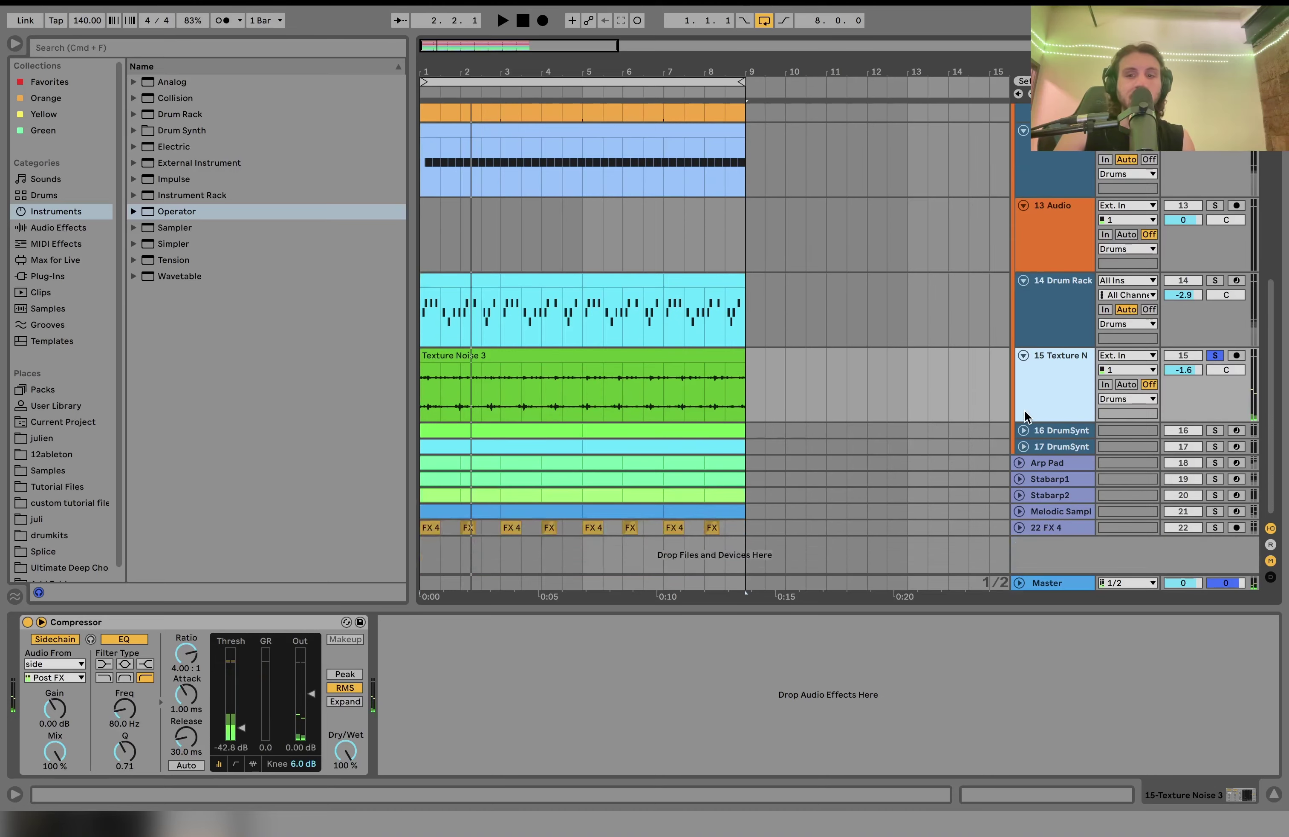
Audition the DrumSynth Blive track soloed, unfolding it to show its notes and devices.
left_click(1216, 431)
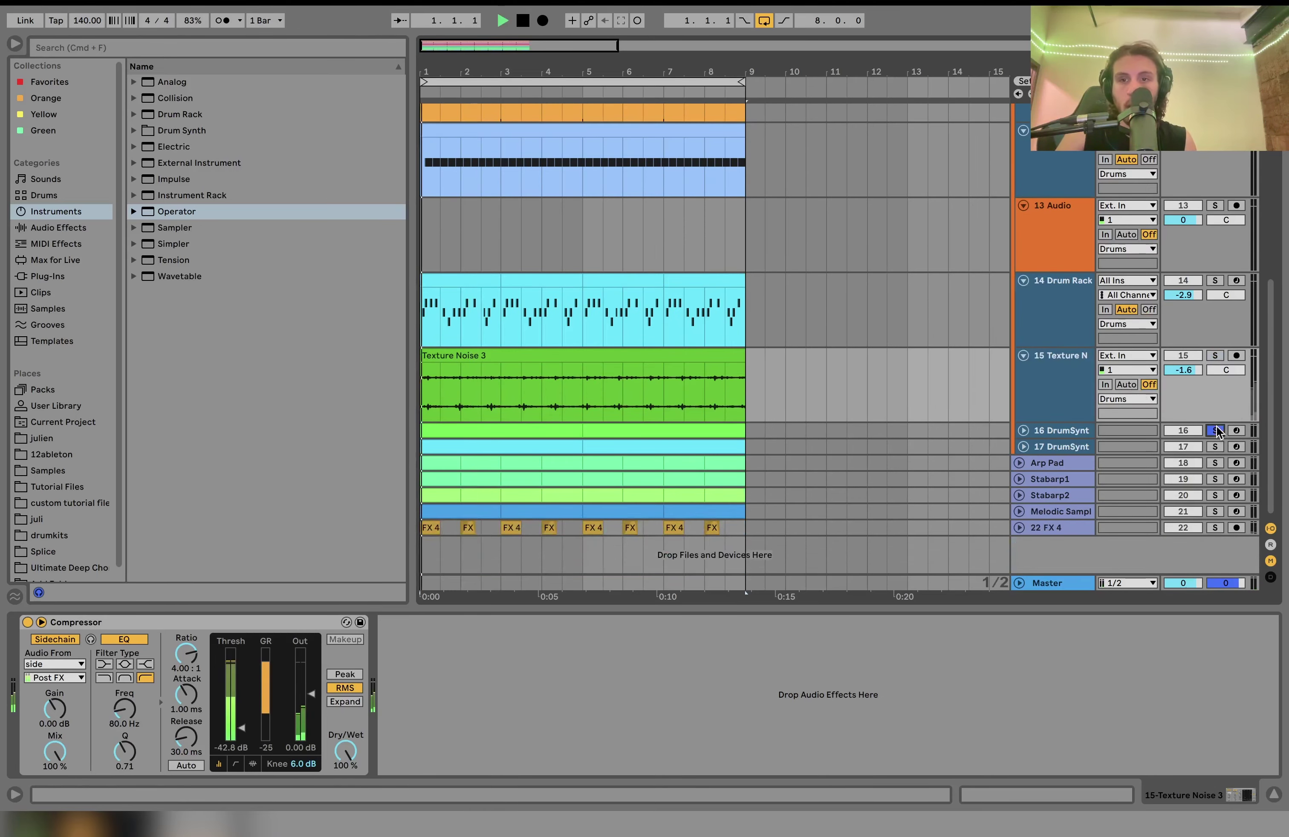
left_click(1024, 430)
scroll(1025, 432, "down", 2)
left_click(1025, 433)
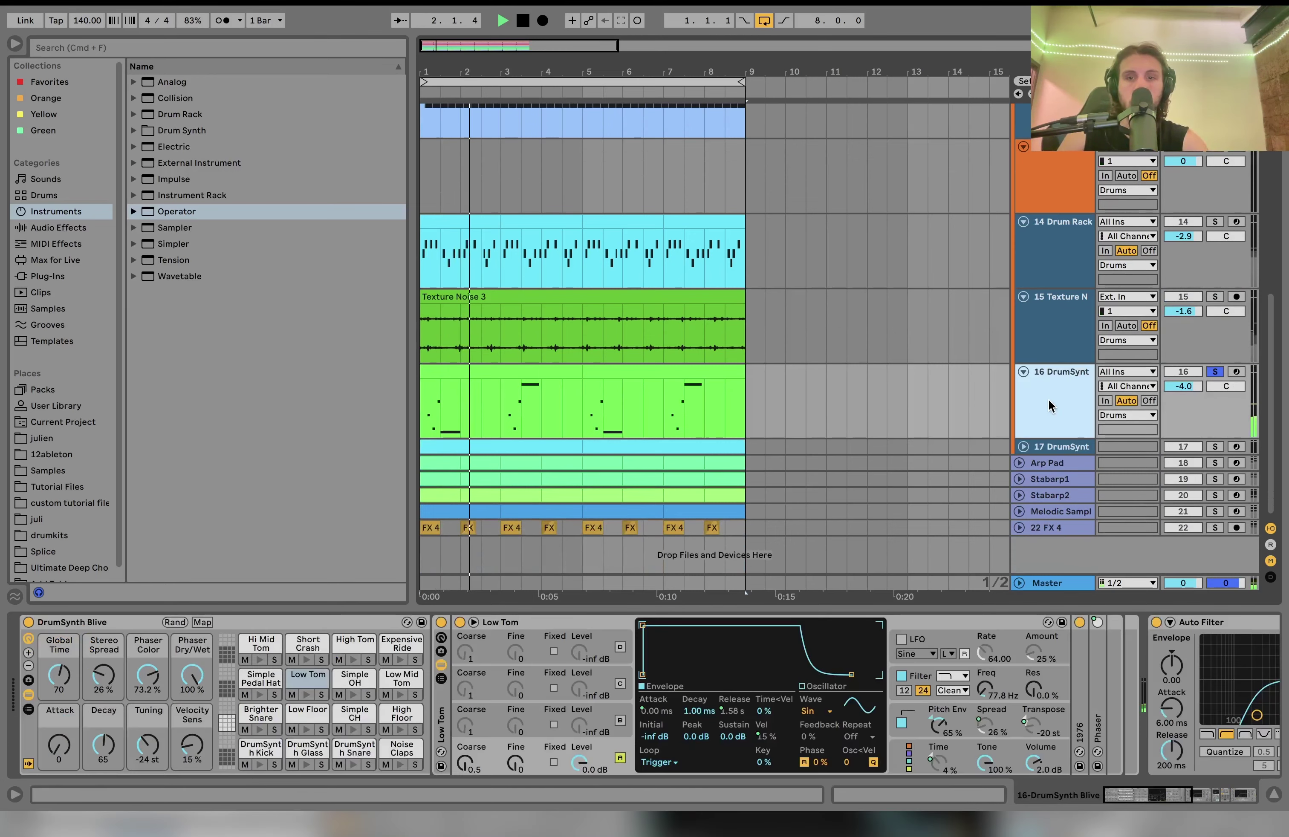
Unfold the DrumSynth No Grainer track, add it to the solo and show its devices while both DrumSynth tracks play.
left_click(1027, 448)
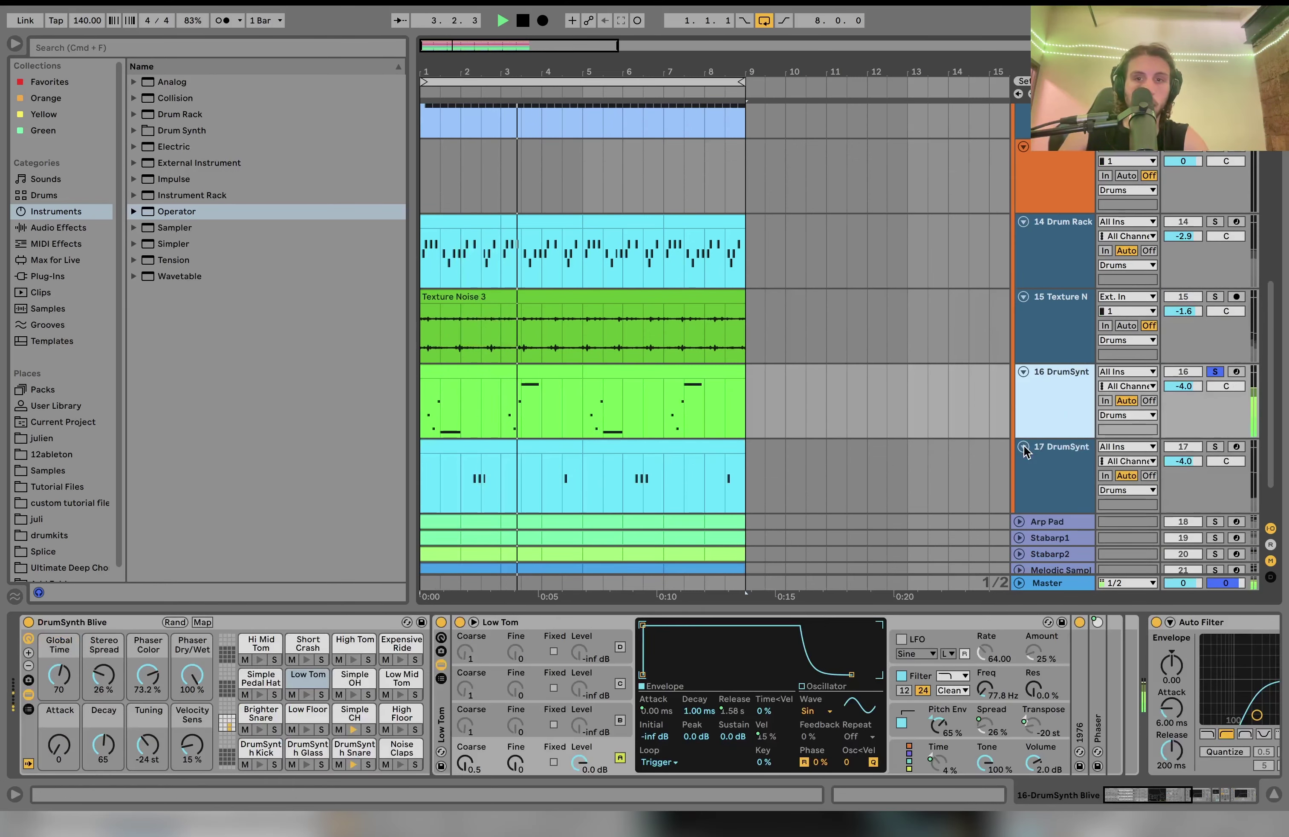
left_click(1216, 447, "super")
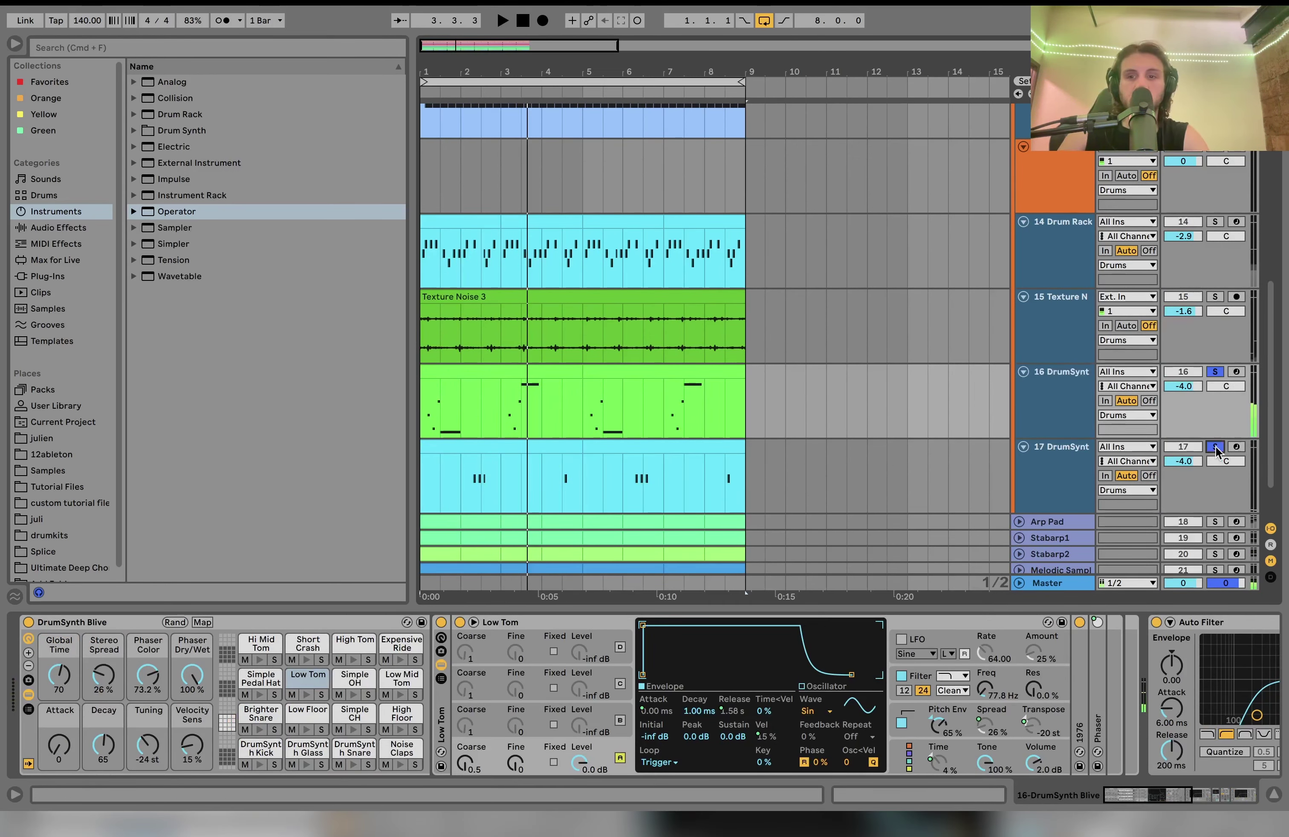
left_click(1045, 471)
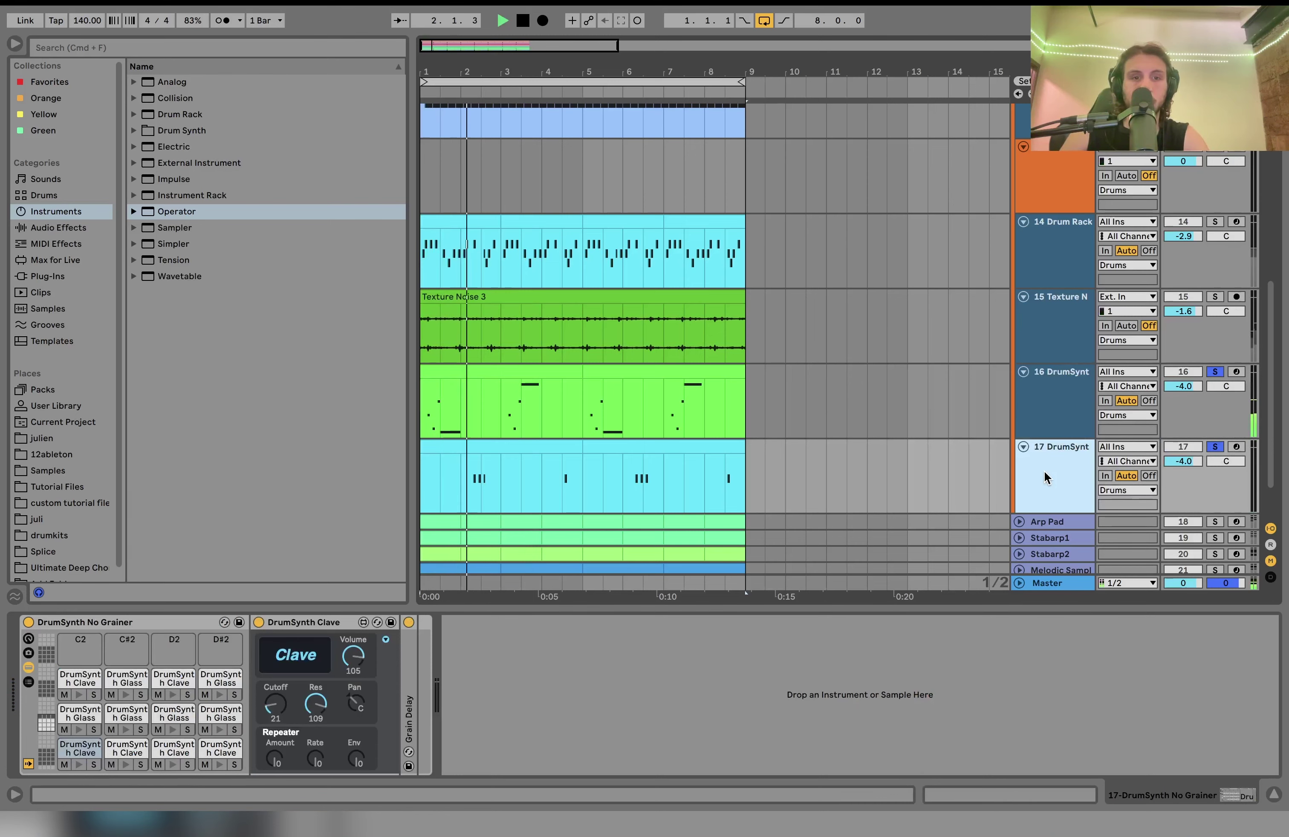
Show the Expensive Ride pad's devices in the DrumSynth Blive rack and play the two soloed DrumSynth tracks.
left_click(1084, 416)
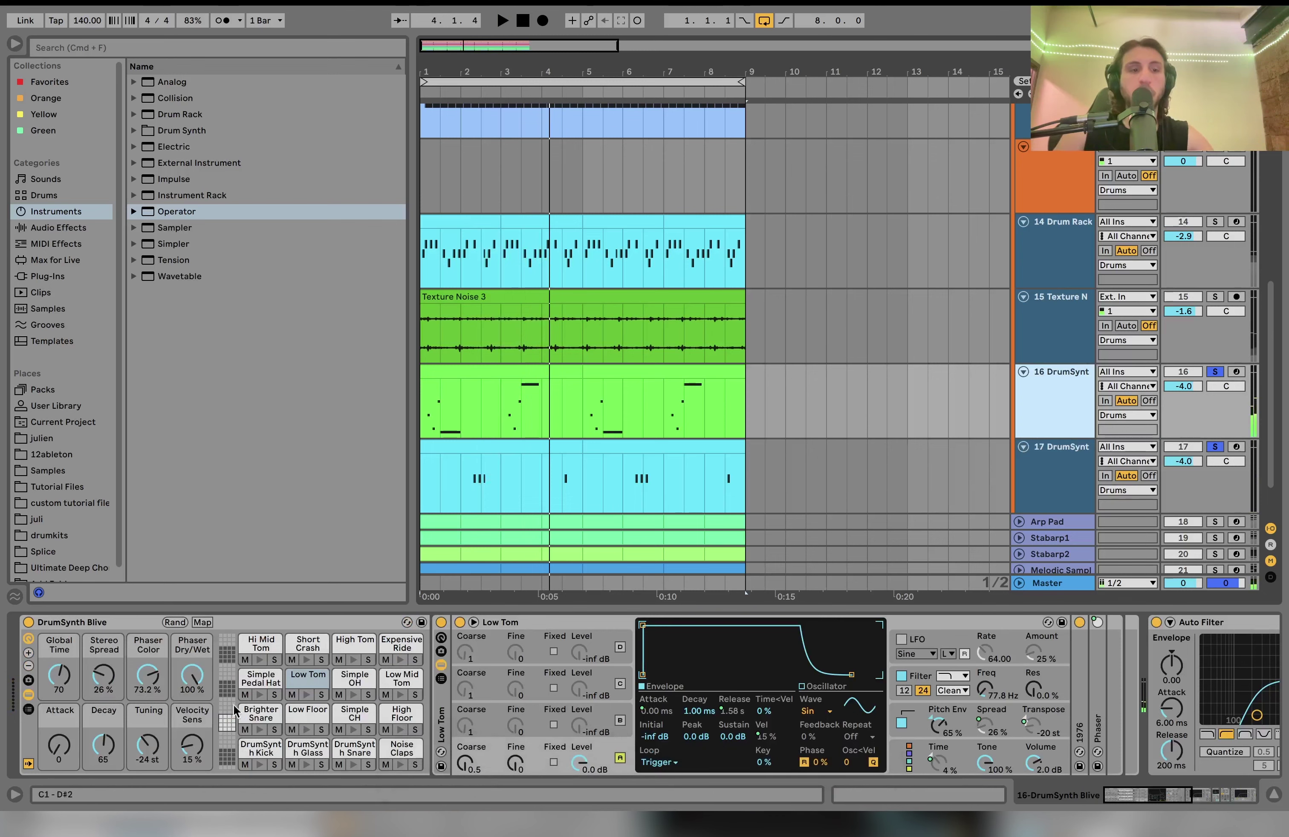
left_click(401, 644)
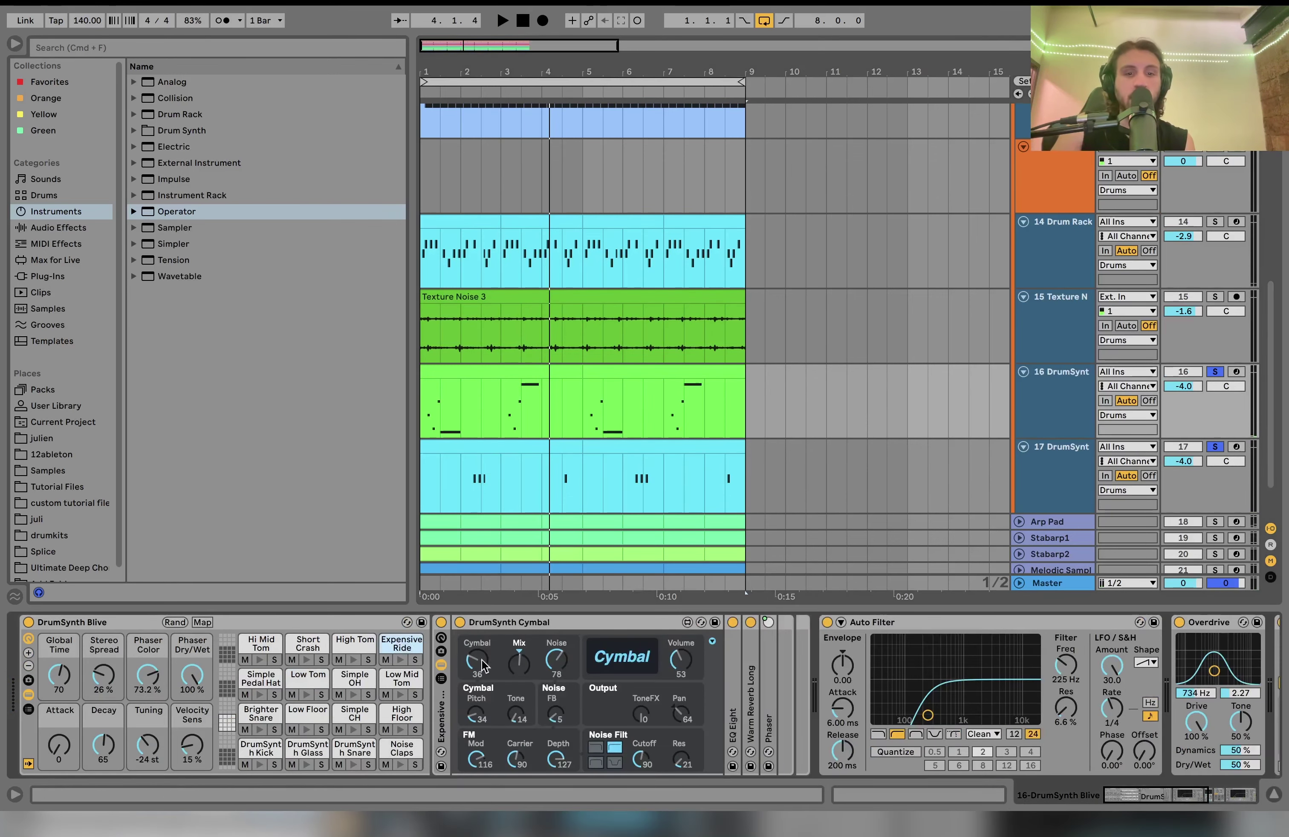
key("space")
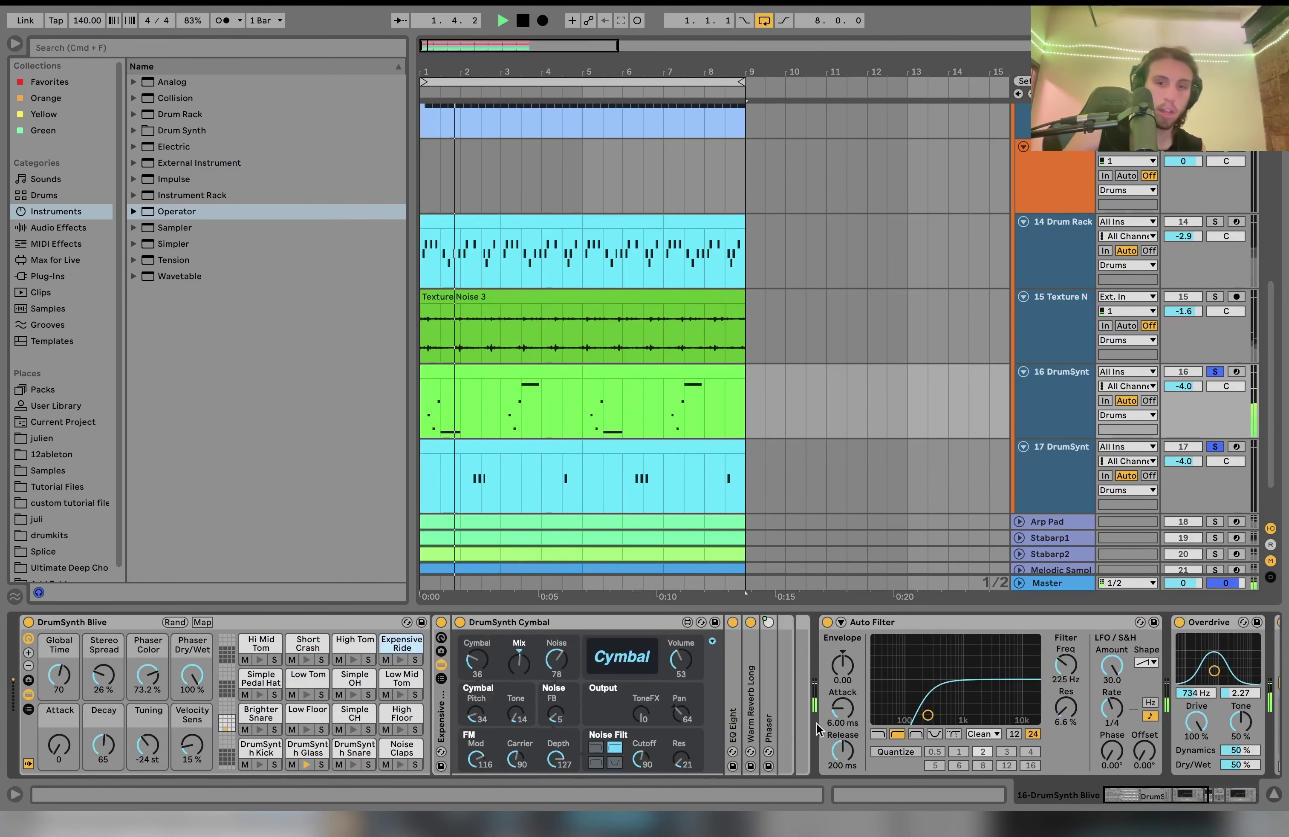
Examine the Auto Filter, Overdrive and Pedal effects at the end of the DrumSynth Blive track's device chain, stopping playback.
scroll(977, 742, "right", 5)
key("space")
scroll(977, 742, "right", 6)
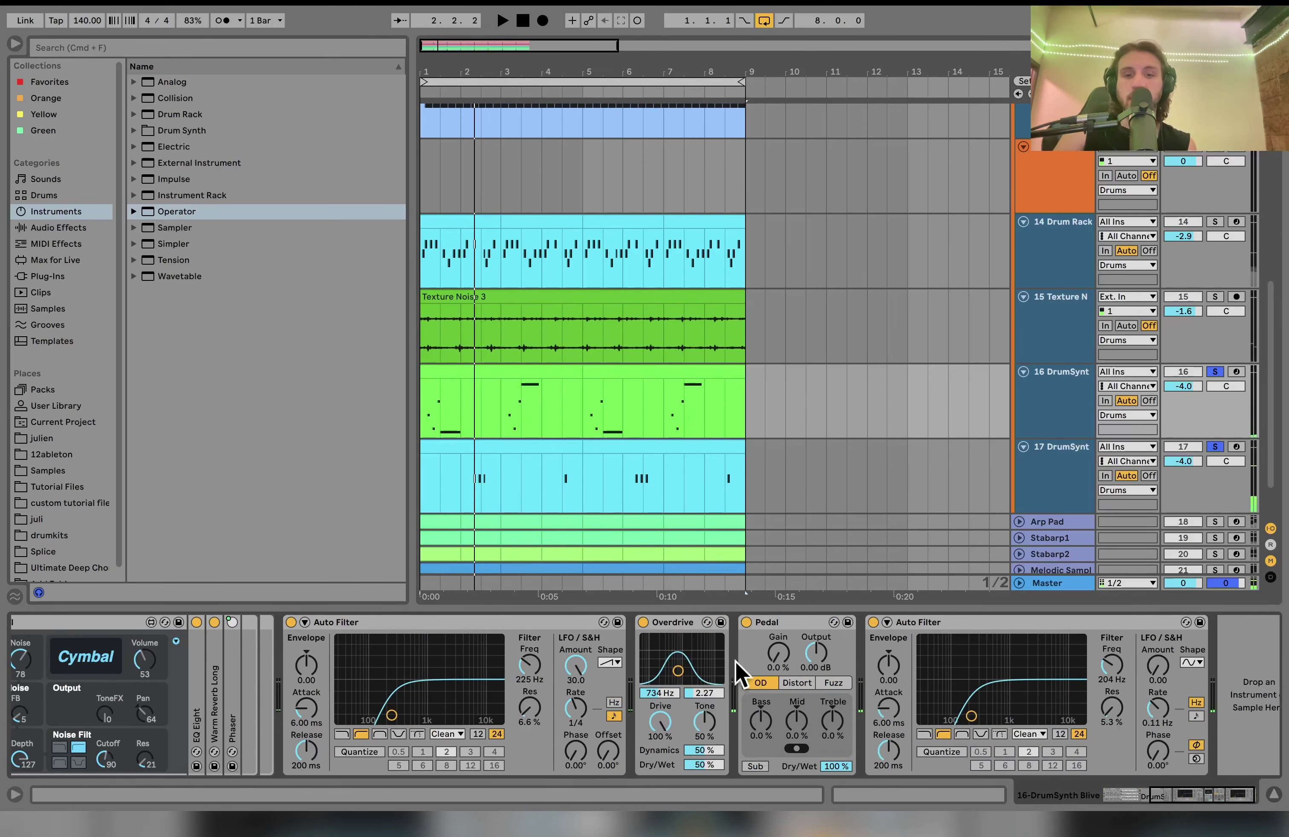
Show the DrumSynth No Grainer track's devices and play the two soloed DrumSynth tracks again.
left_click(1049, 492)
key("space")
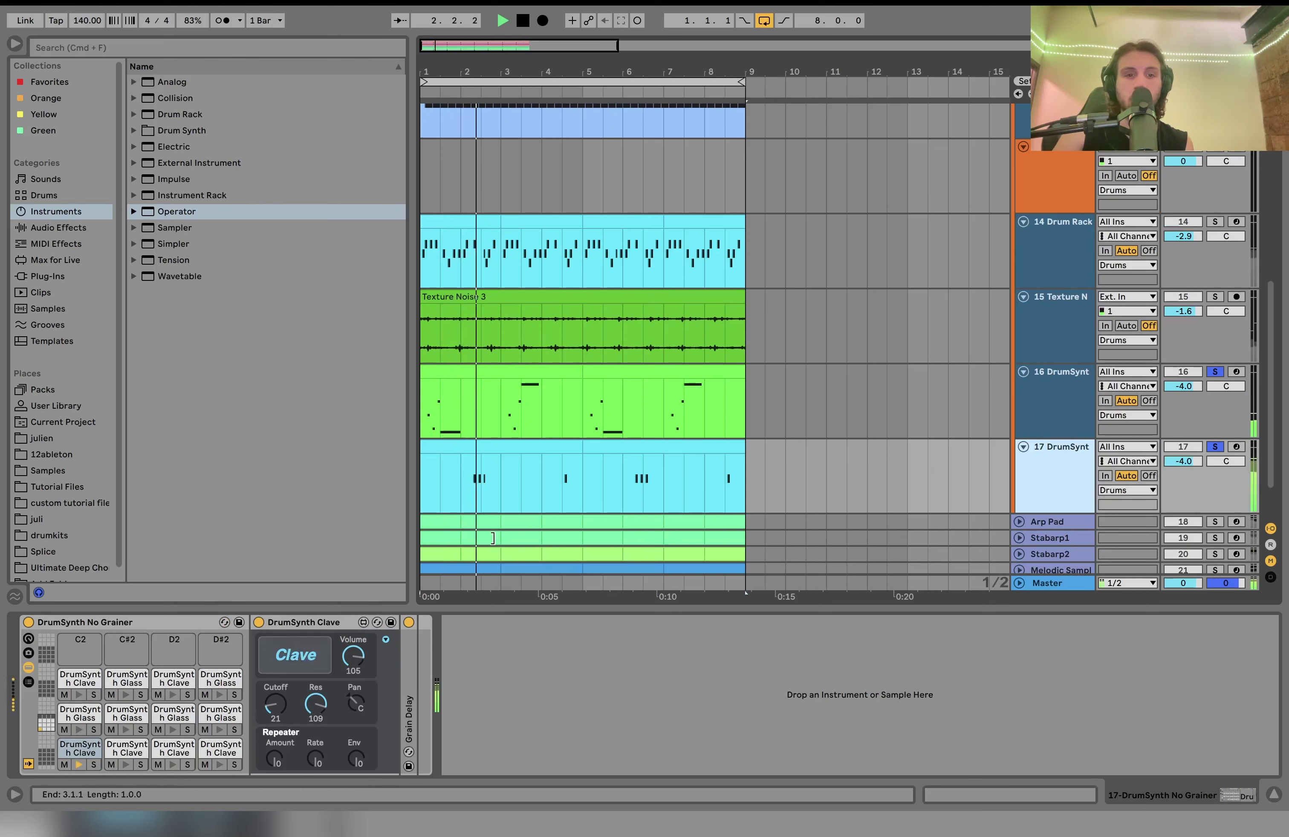
left_click(498, 497)
key("space")
Solo the whole Drums group and play it while viewing its last tracks.
scroll(1094, 460, "up", 5)
scroll(1094, 460, "up", 5)
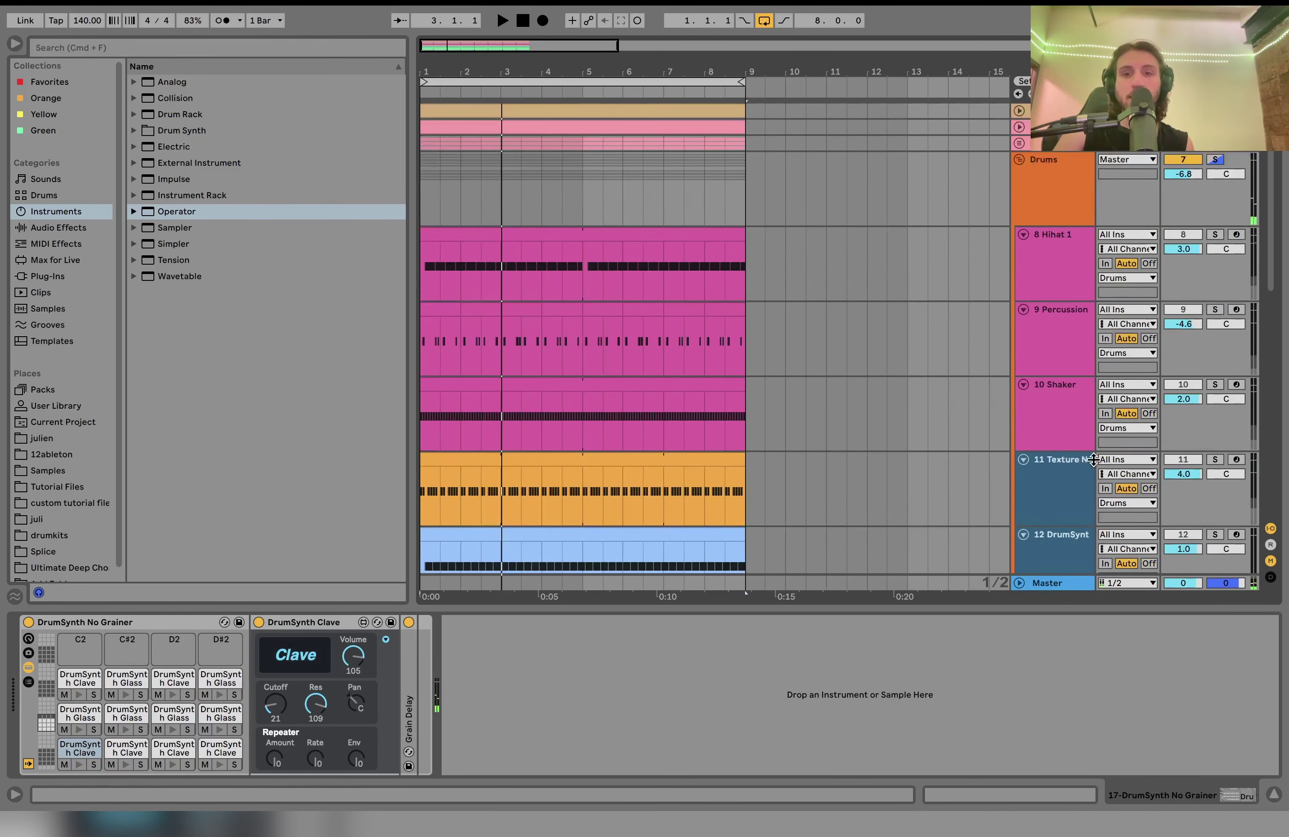
left_click(1215, 159)
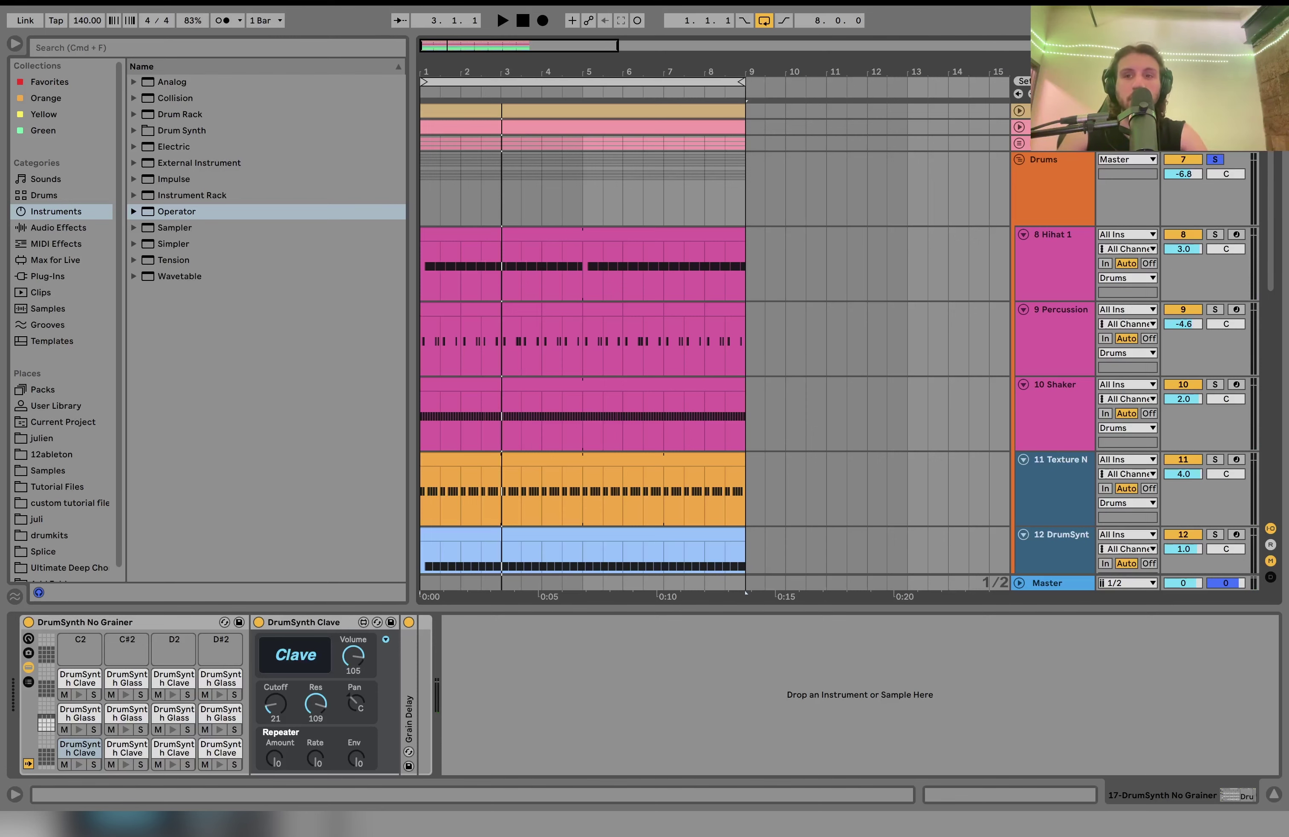
scroll(715, 337, "down", 10)
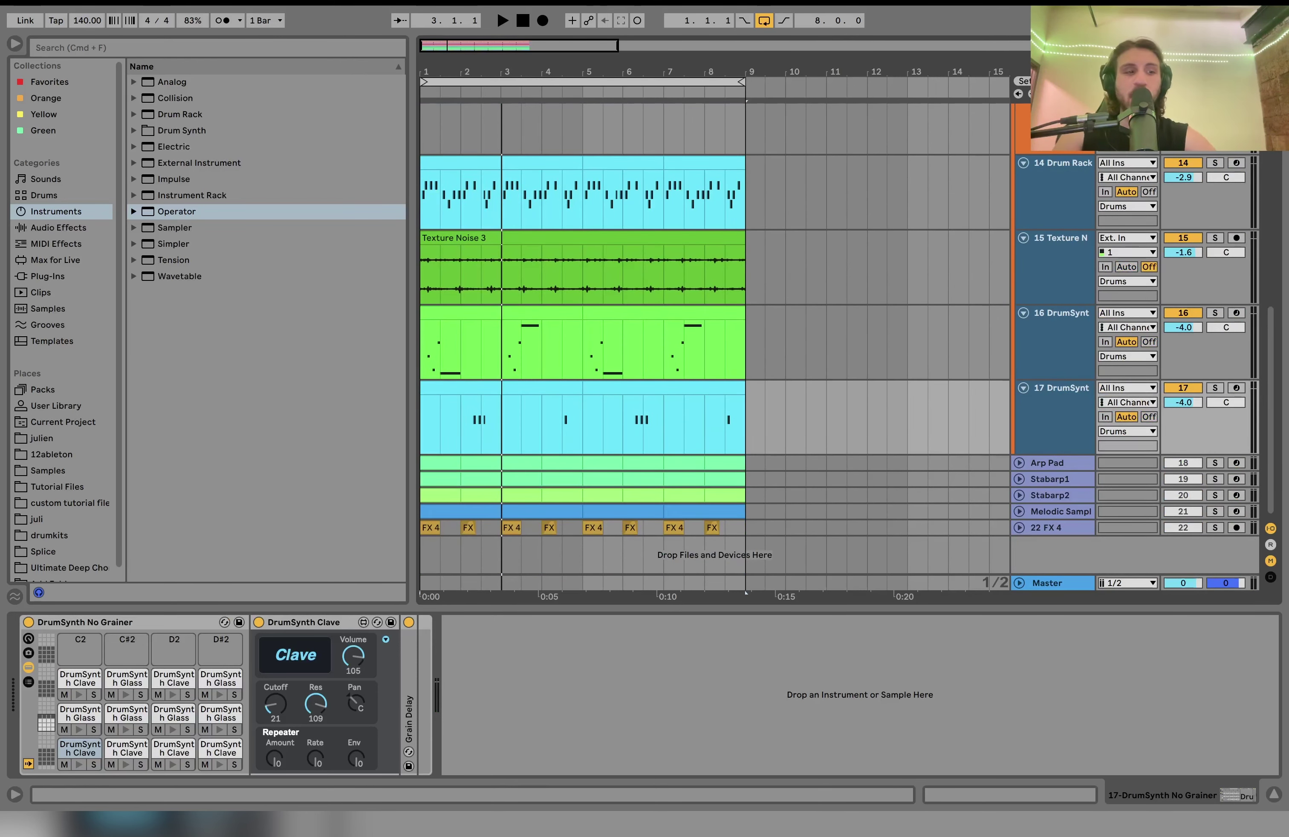
key("space")
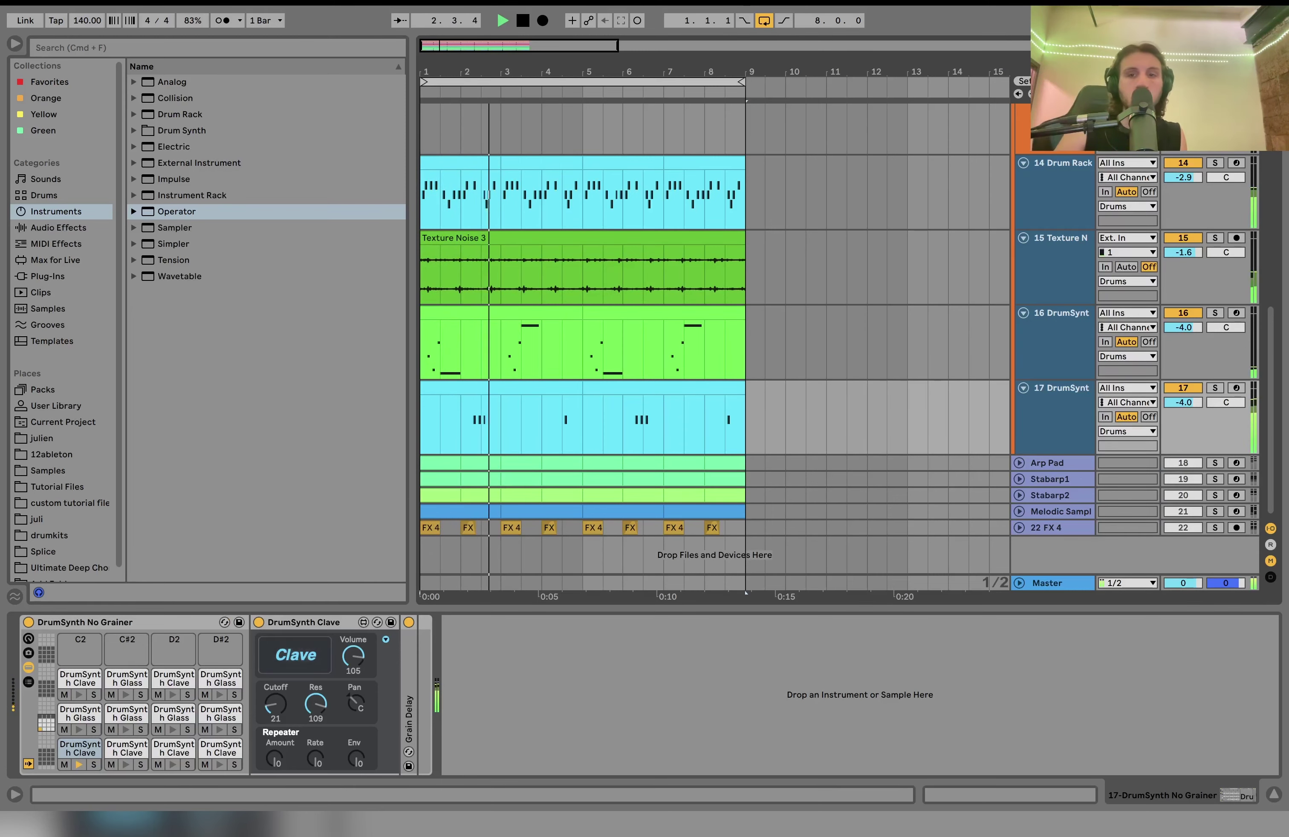
key("space")
scroll(715, 338, "up", 10)
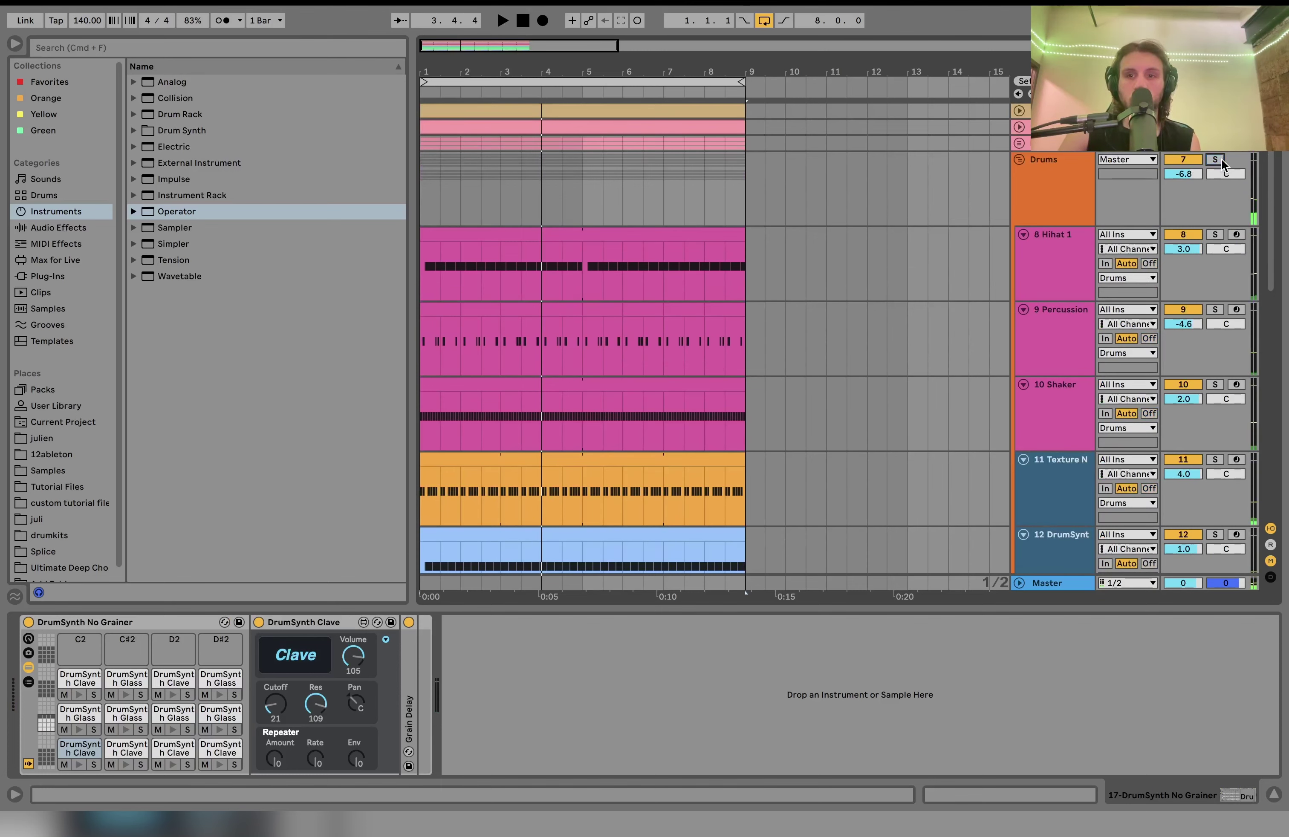
Show the Saturator on the Drums group and look over the group's tracks from Hihat 1 to DrumSynth Blive.
left_click(1064, 189)
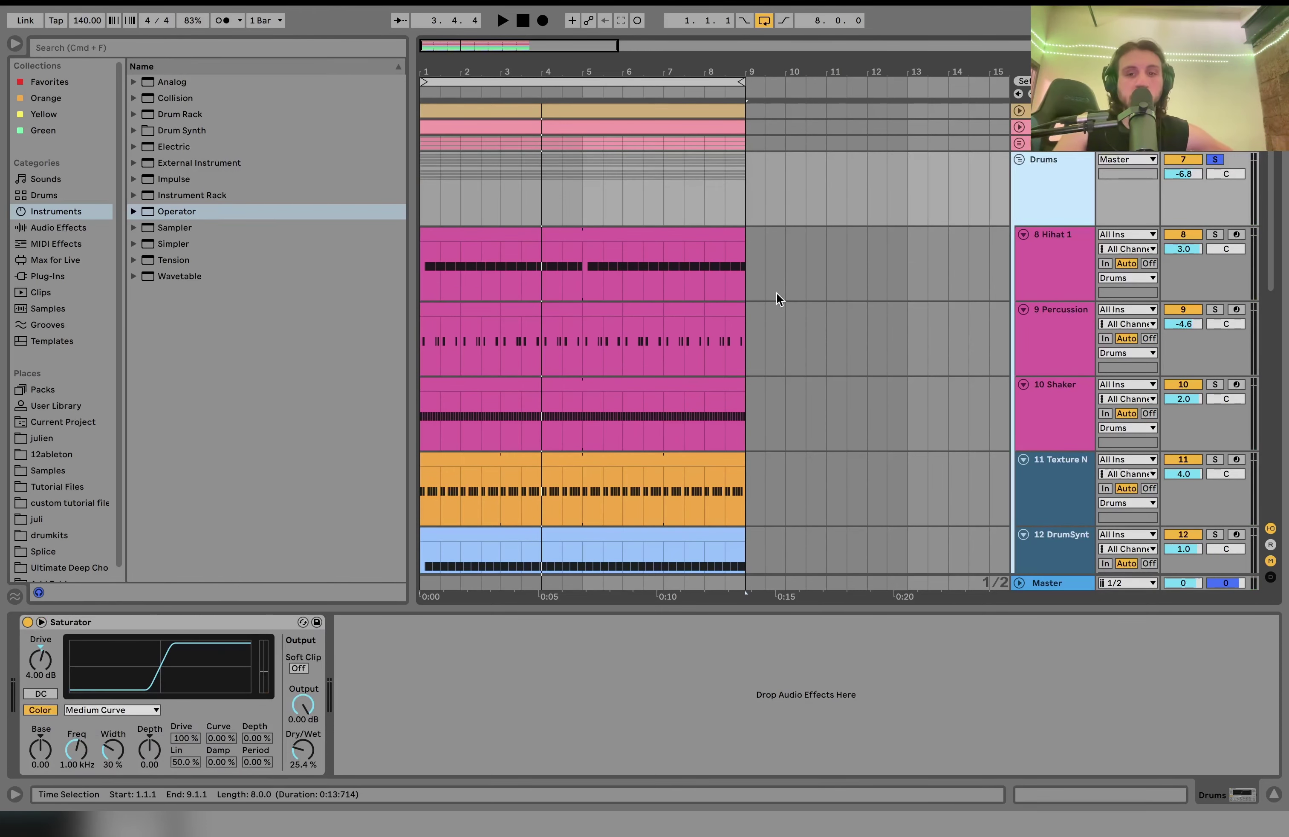
scroll(775, 302, "down", 10)
scroll(773, 310, "up", 4)
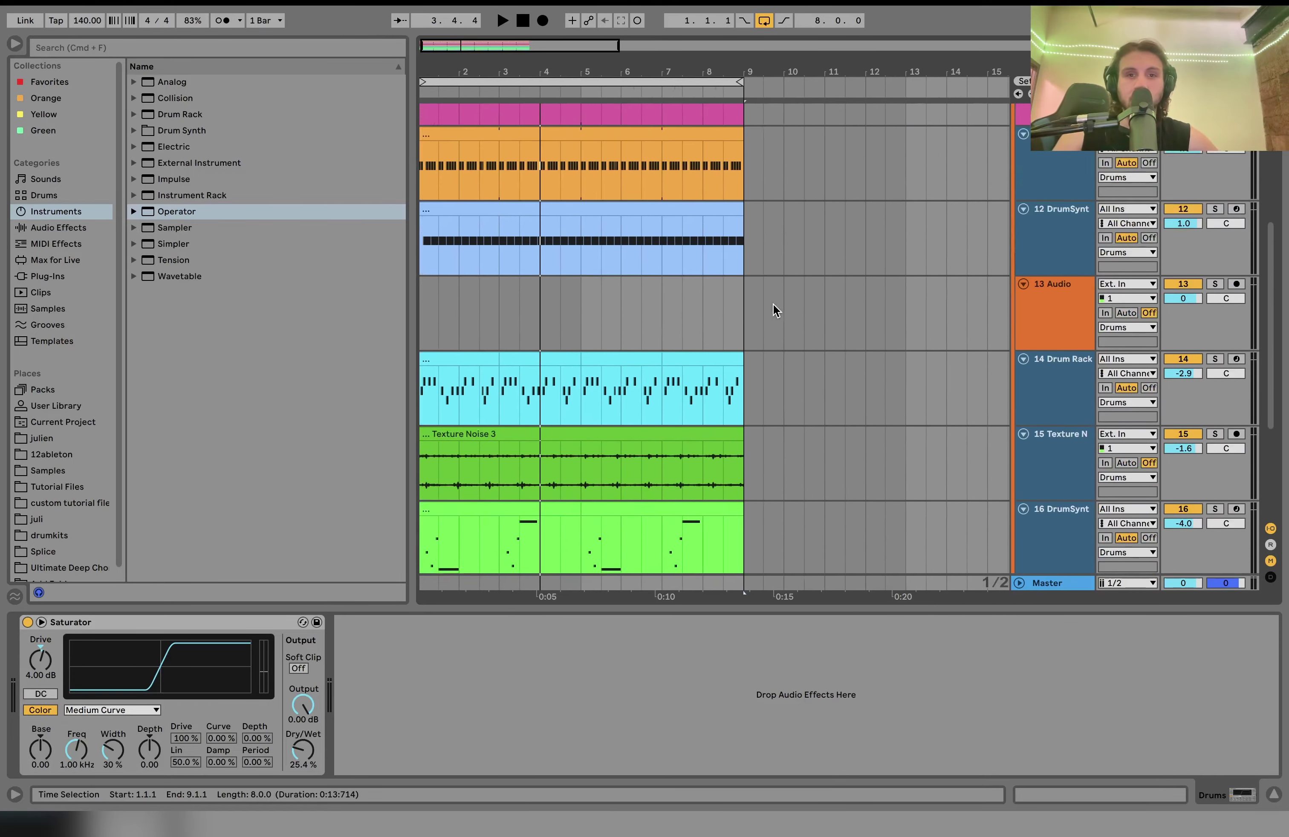
scroll(772, 304, "up", 6)
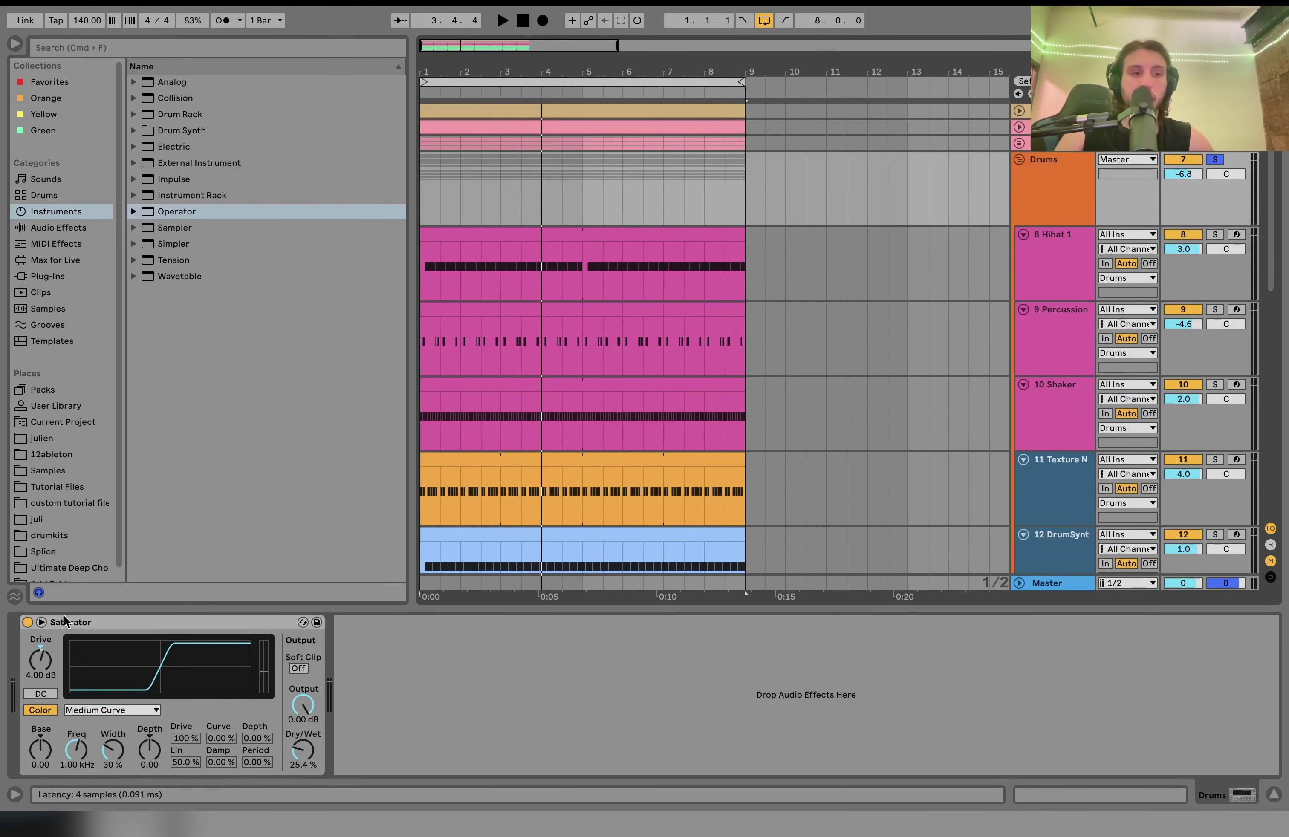
Compare the Drums group's sound with its Saturator on, bypassed and on again during playback.
key("space")
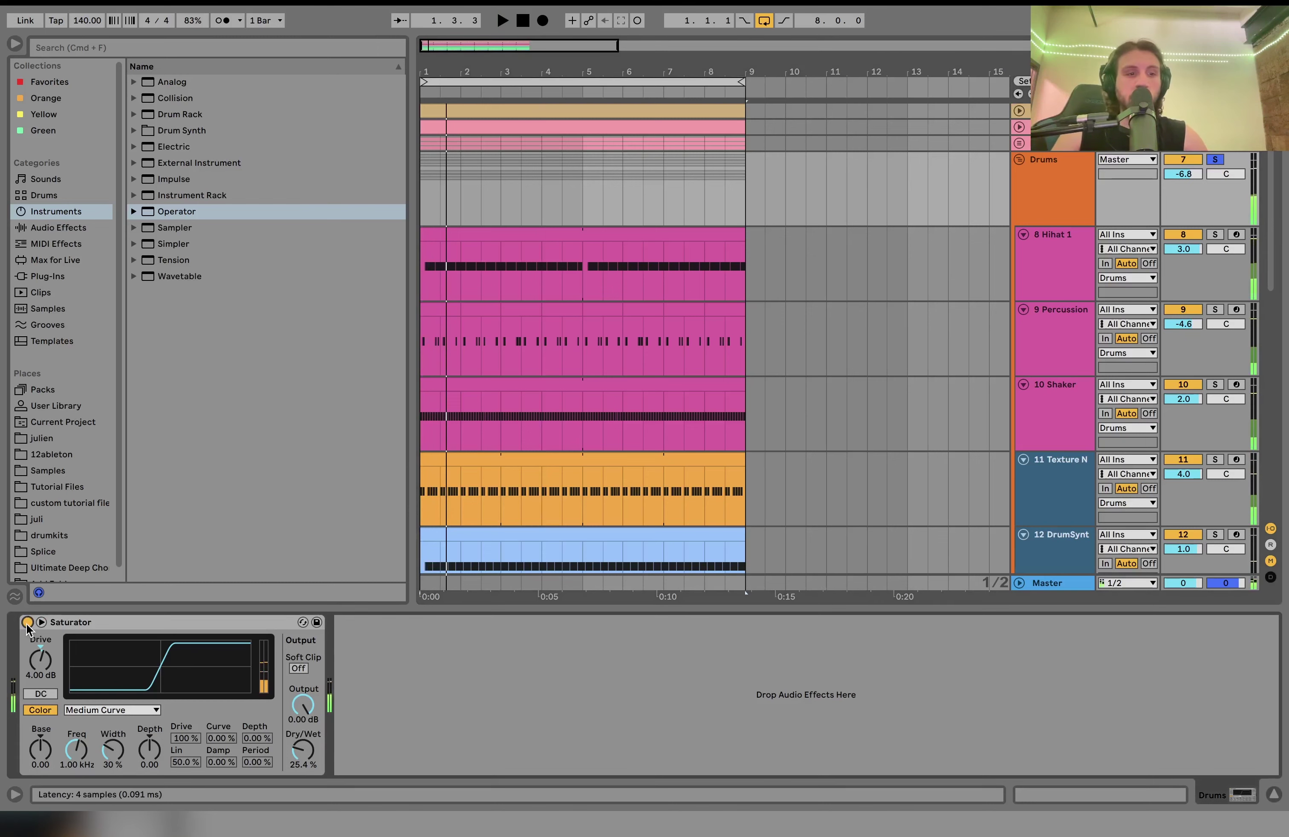
left_click(28, 622)
key("space")
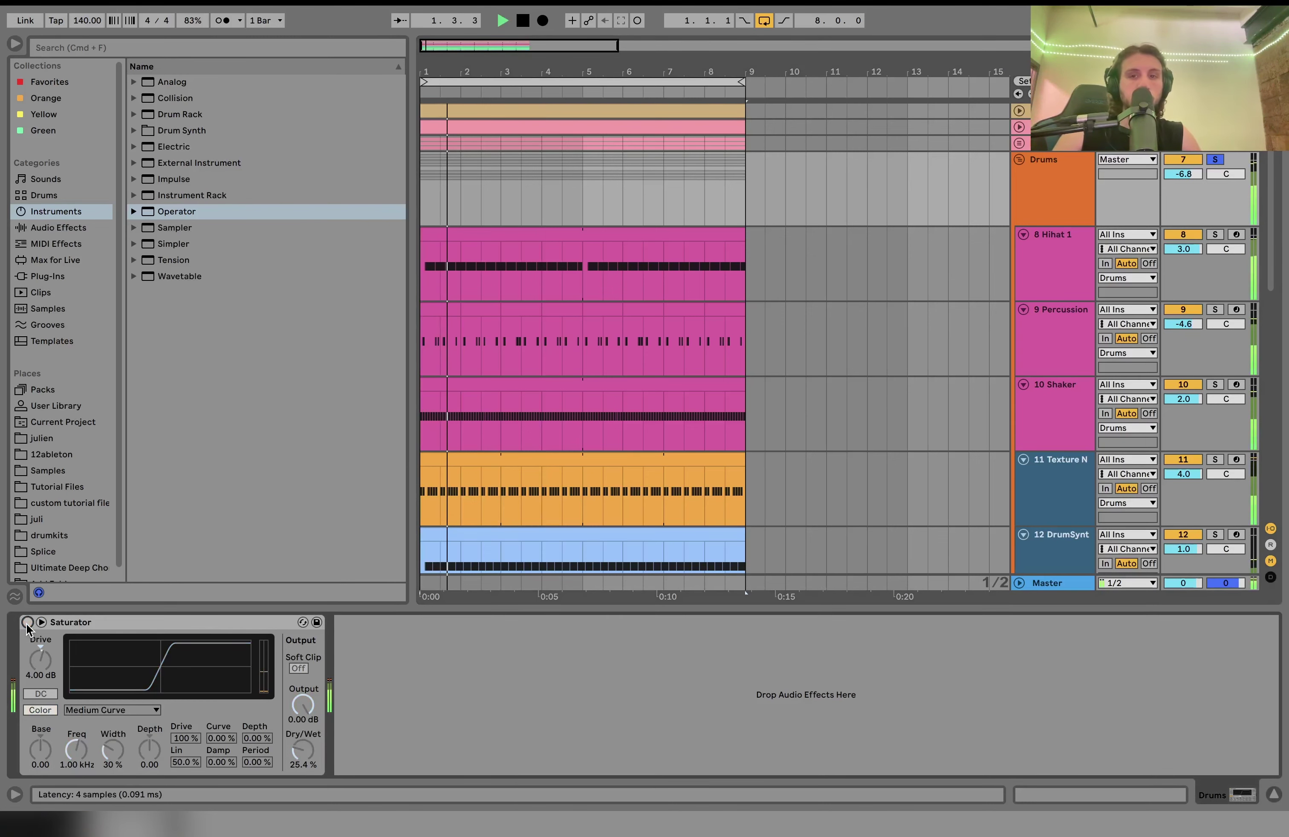
left_click(28, 622)
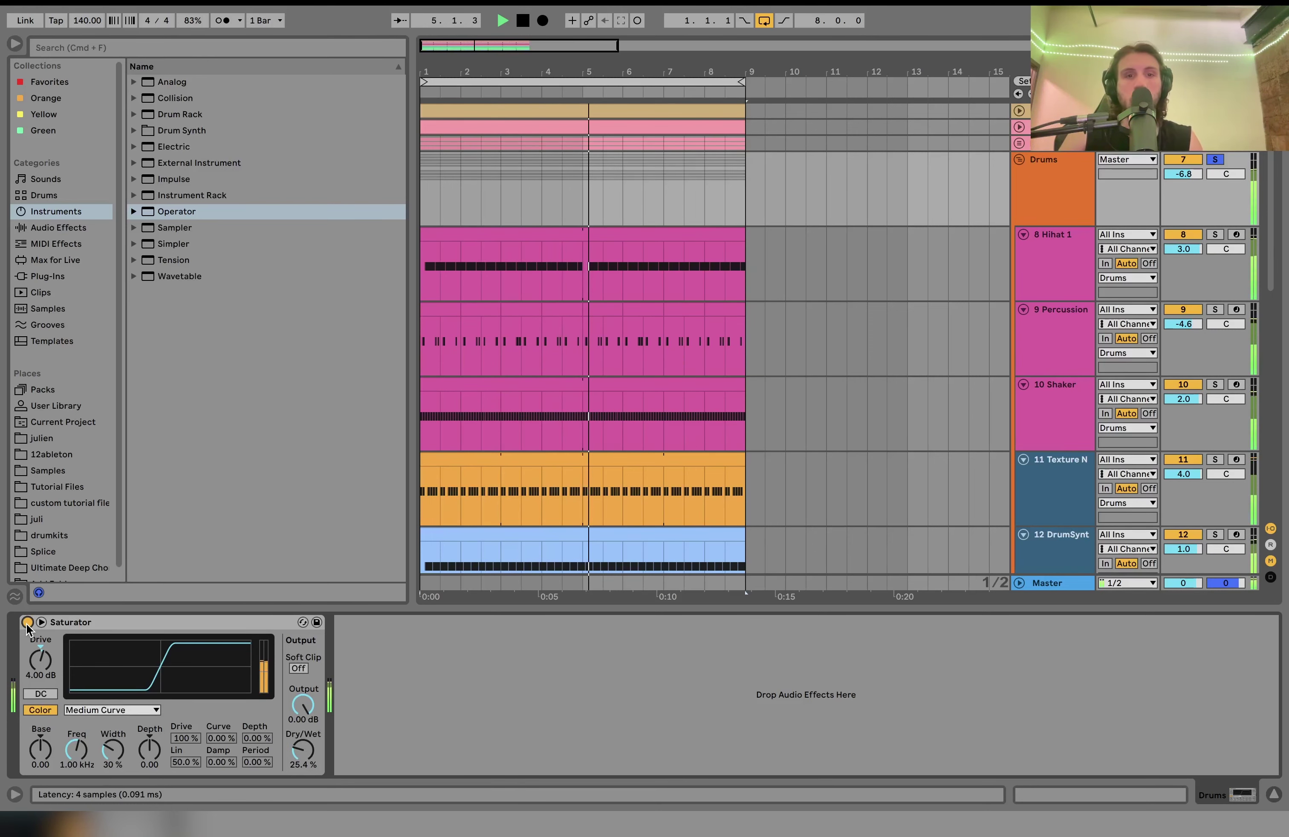
key("space")
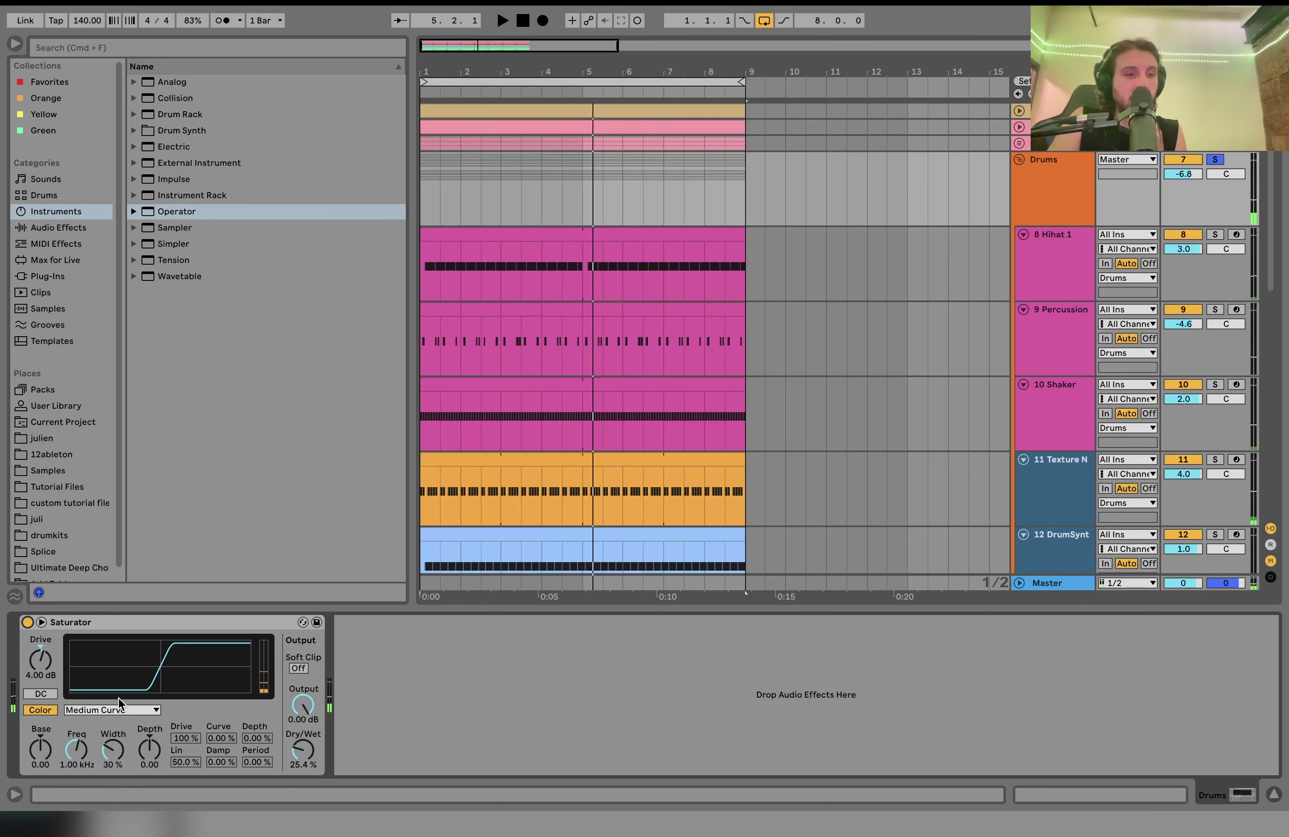
View the Saturator's curve types and audition the drums with its Dry/Wet at 100 %, restoring it to 25.4 %.
left_click(121, 711)
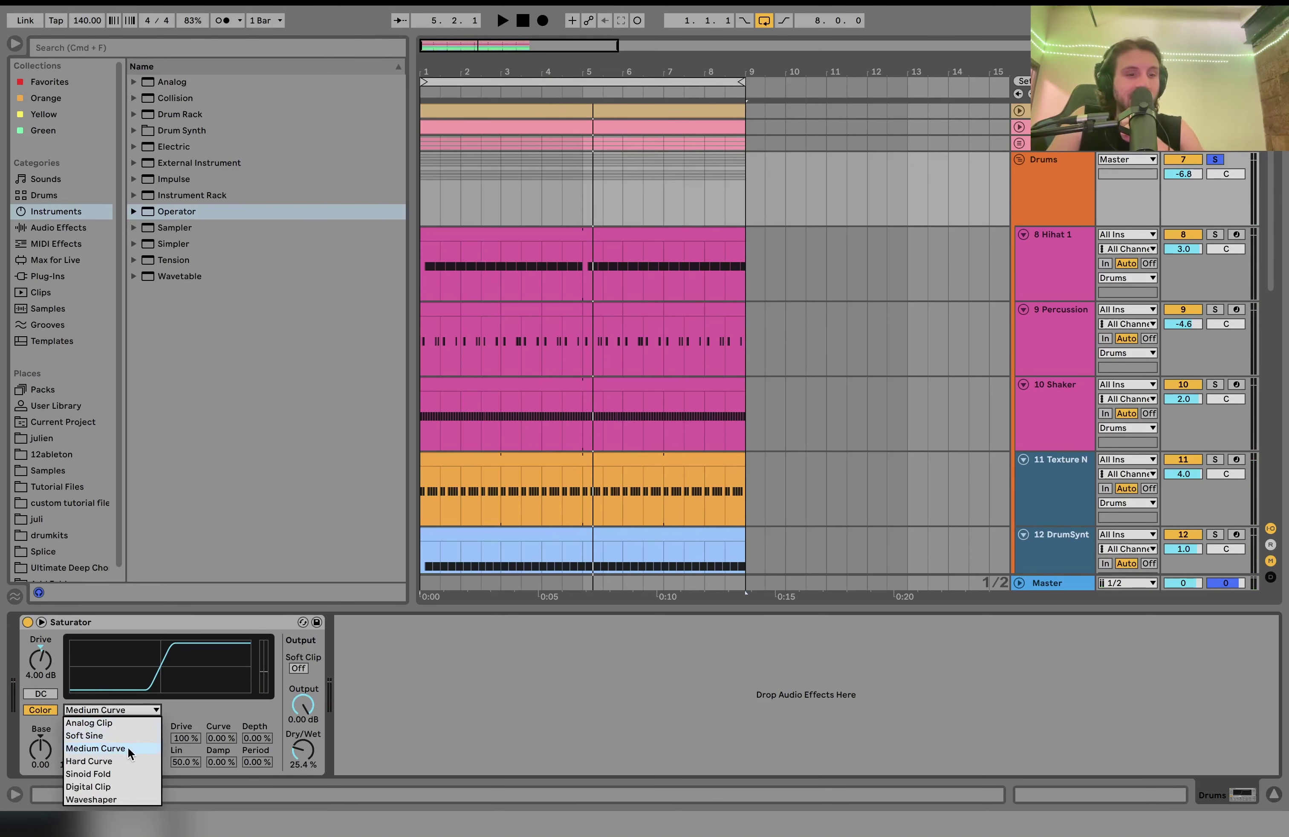
left_click(197, 713)
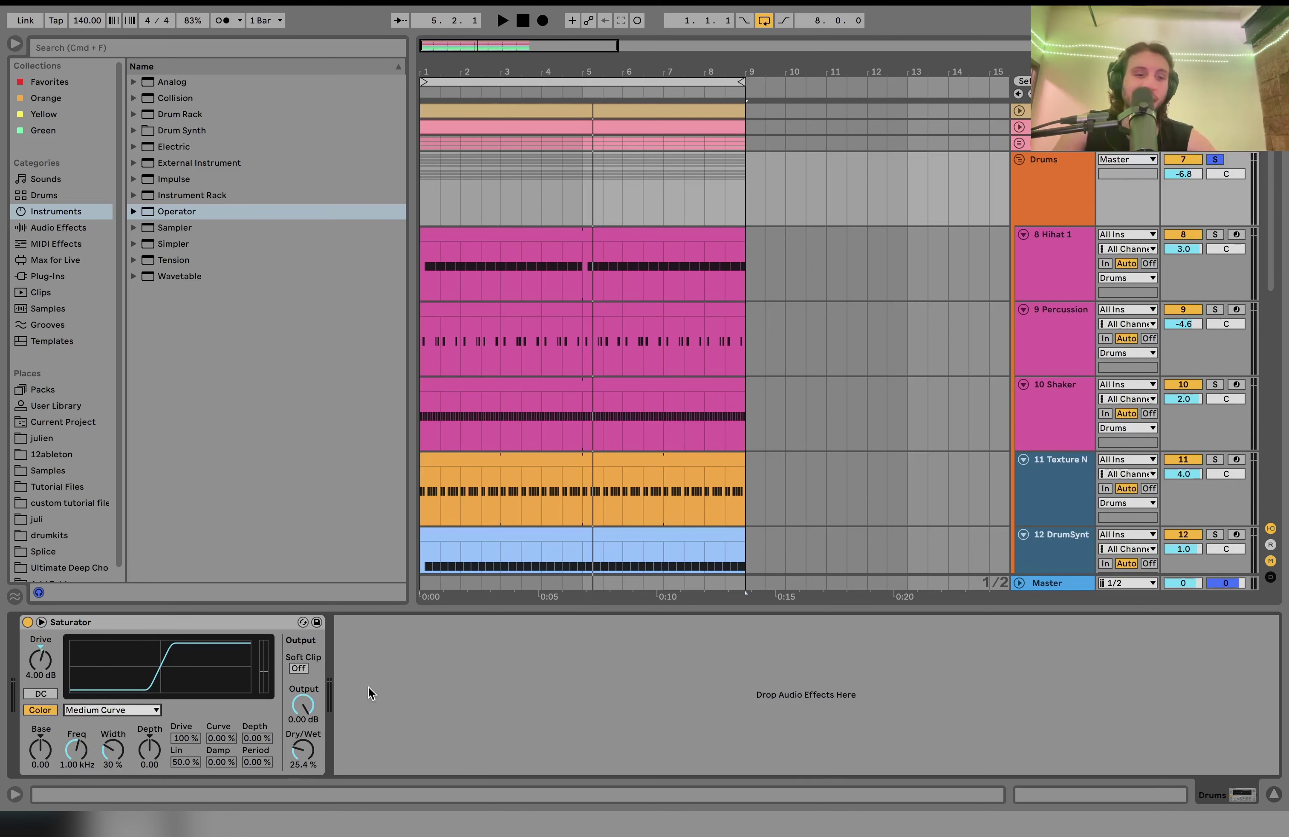
left_click_drag(309, 751, 309, 718)
key("space")
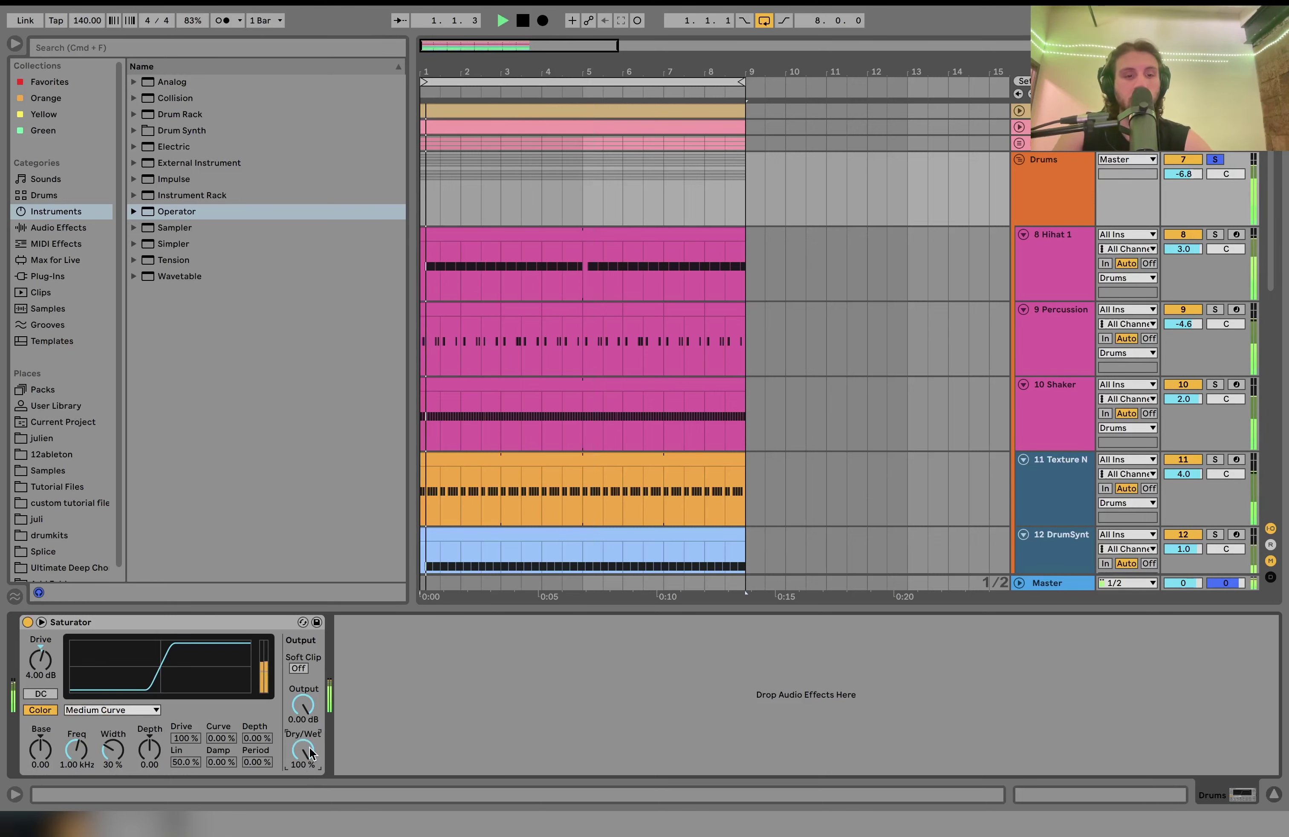
key("space")
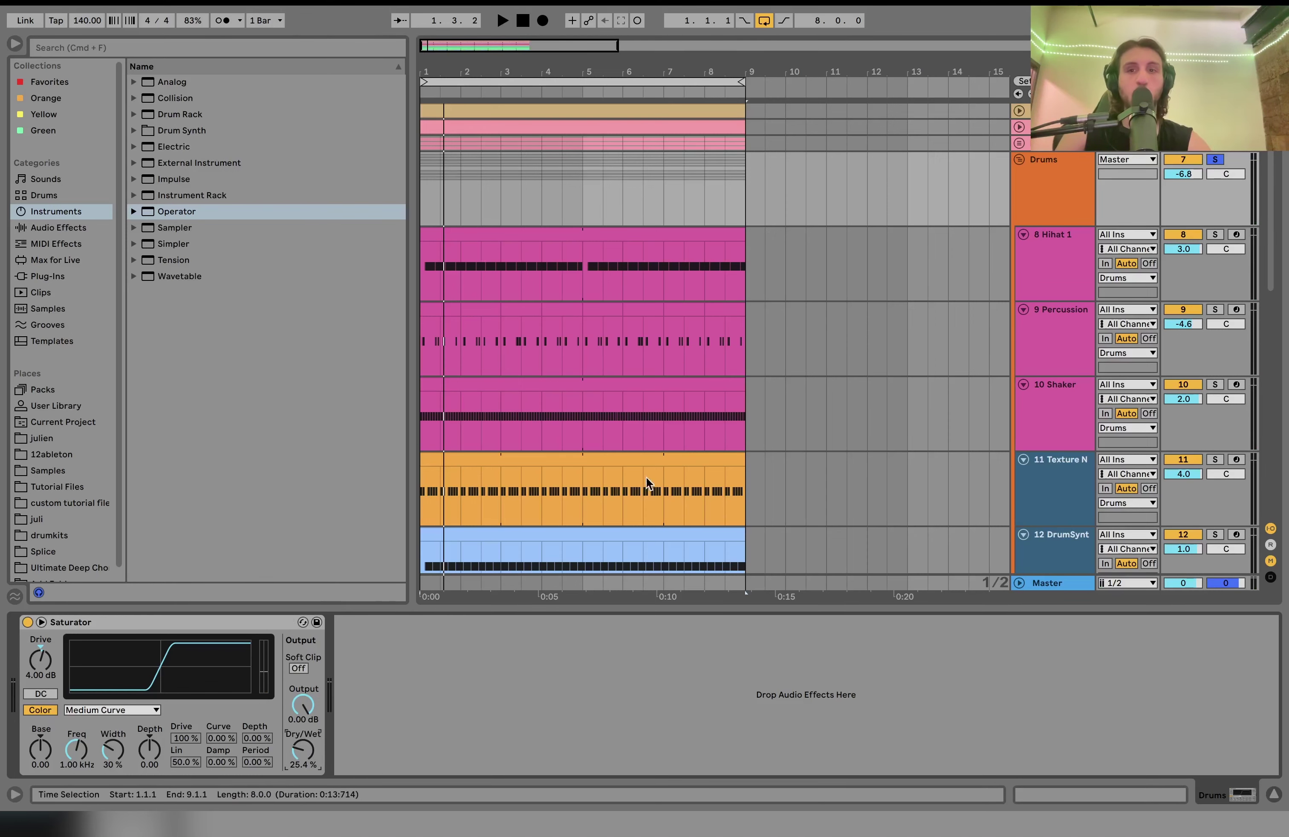
Play the soloed Drums group again while viewing its texture noise, cymbal and Drum Rack tracks.
scroll(555, 479, "down", 10)
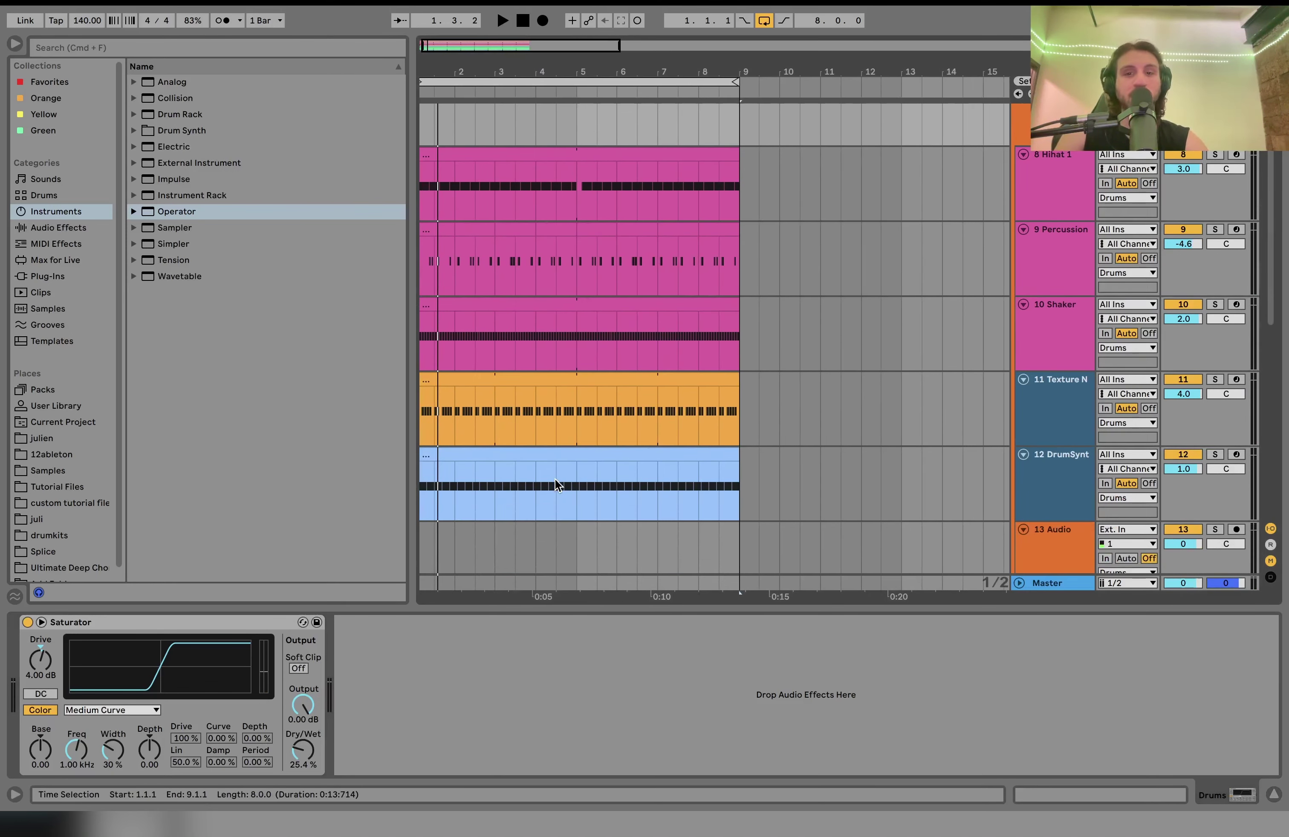
mouse_move(555, 478)
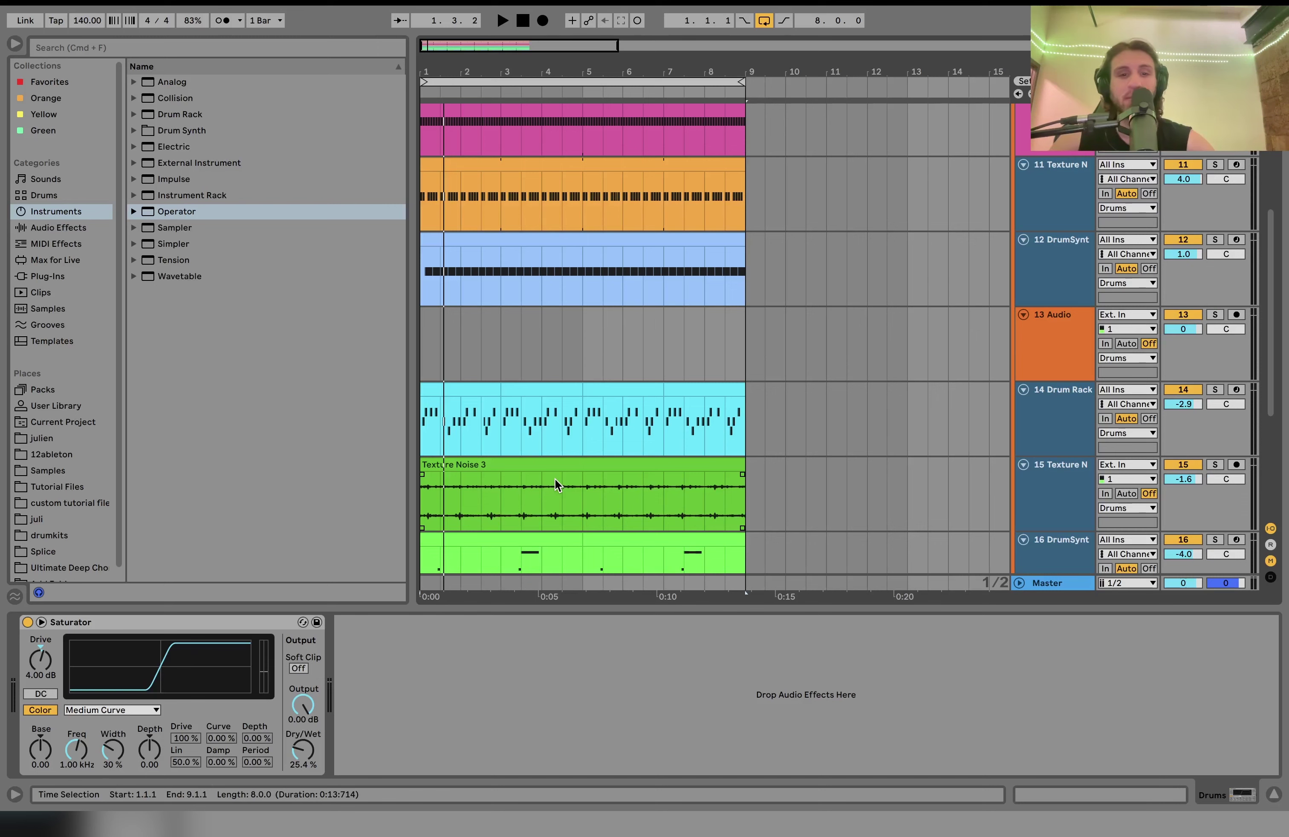
key("space")
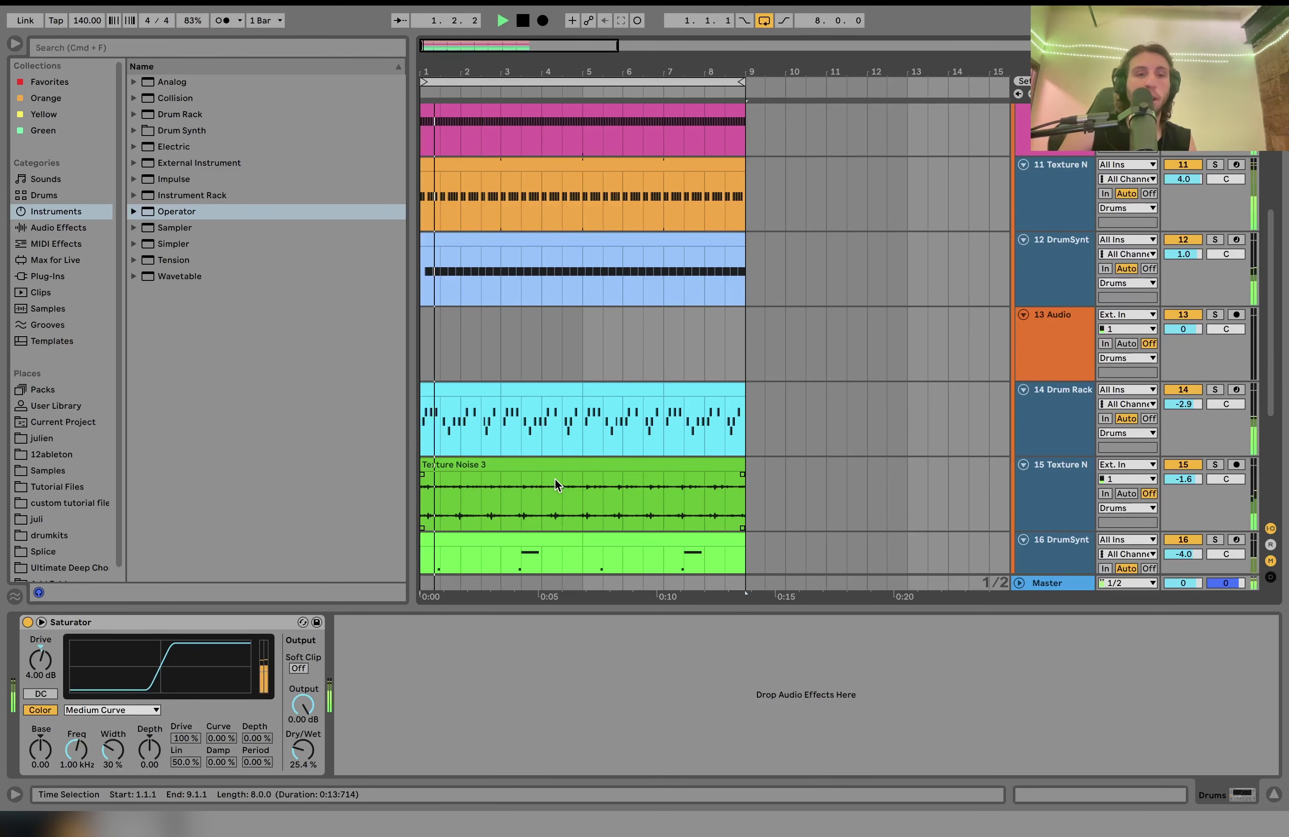
key("space")
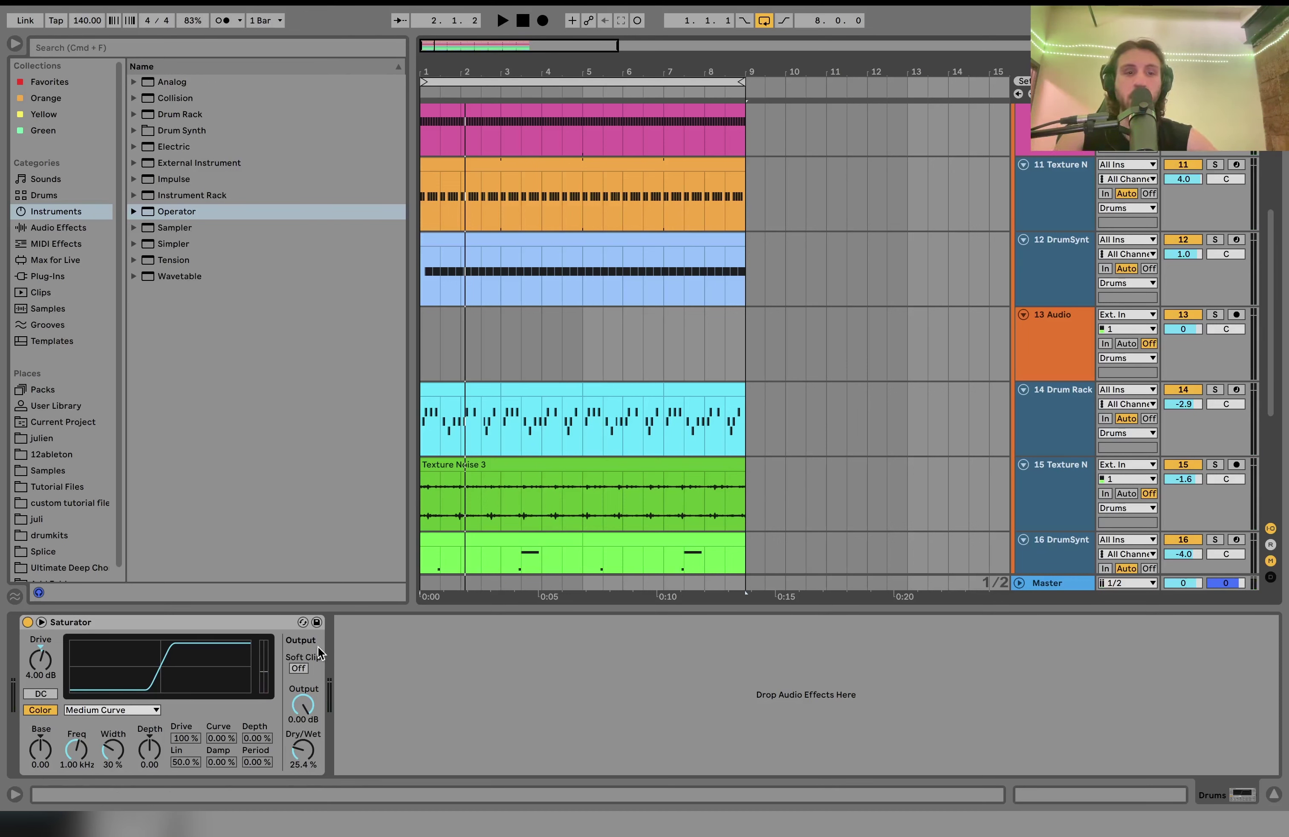
key("space")
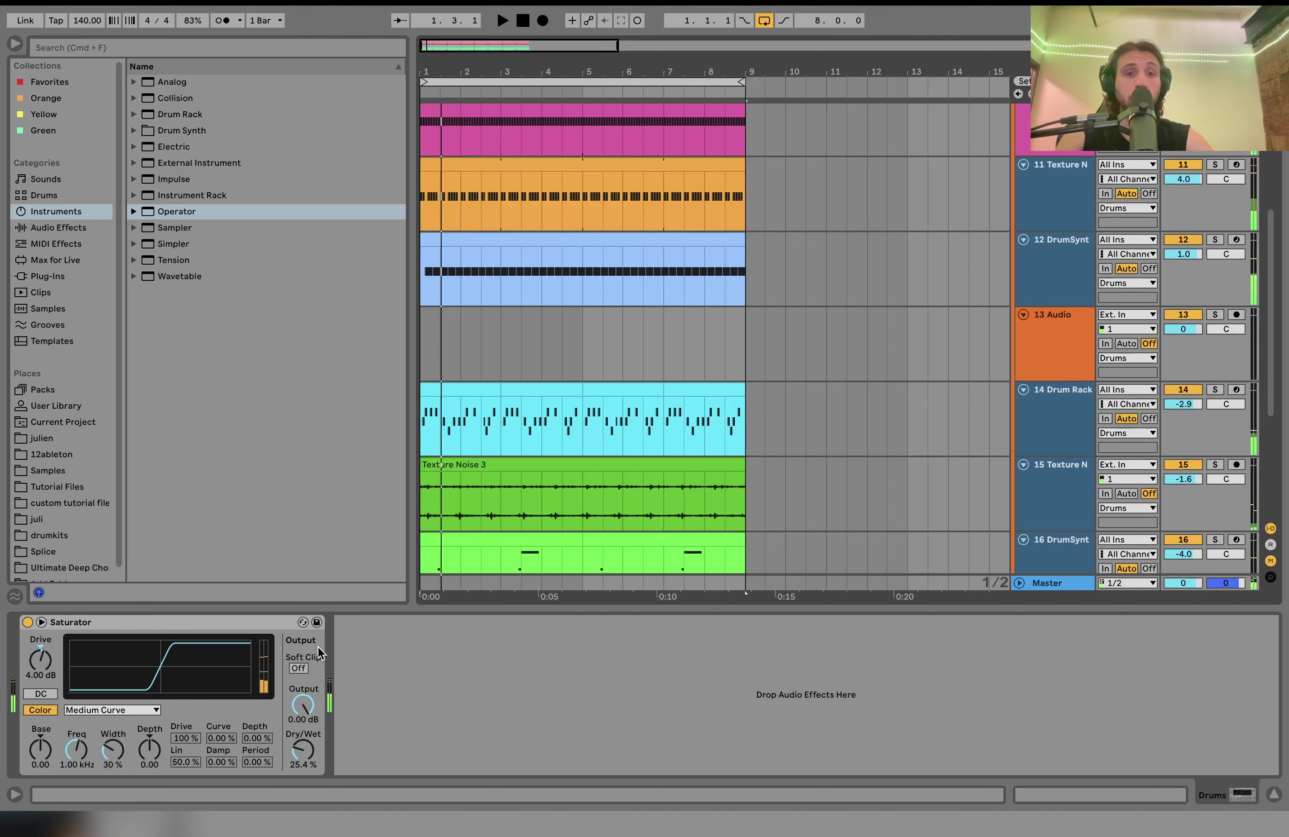
Audition the DrumSynth Cymbal and Drum Rack tracks soloed, and show the cymbal track's filters and Compressor.
left_click(1216, 239)
scroll(1216, 238, "up", 5)
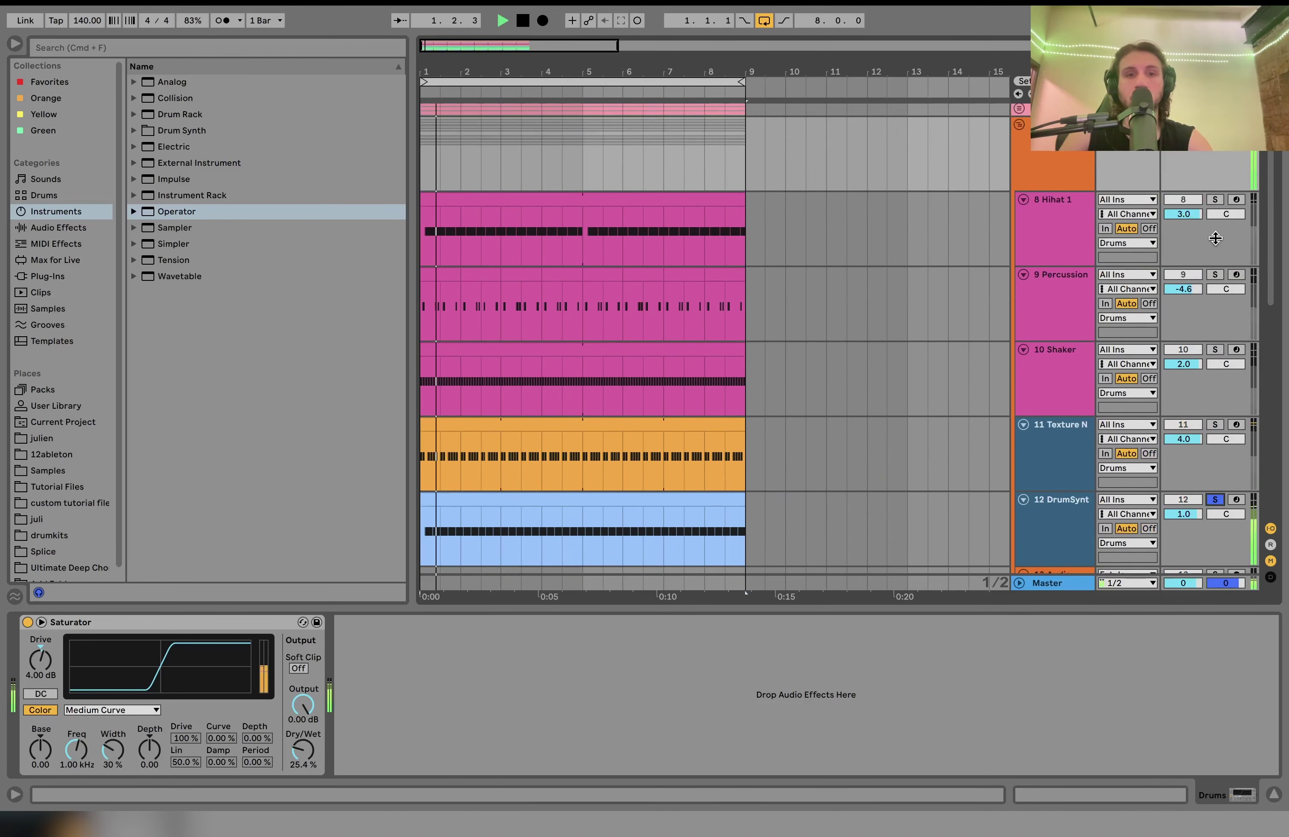
scroll(1214, 305, "down", 5)
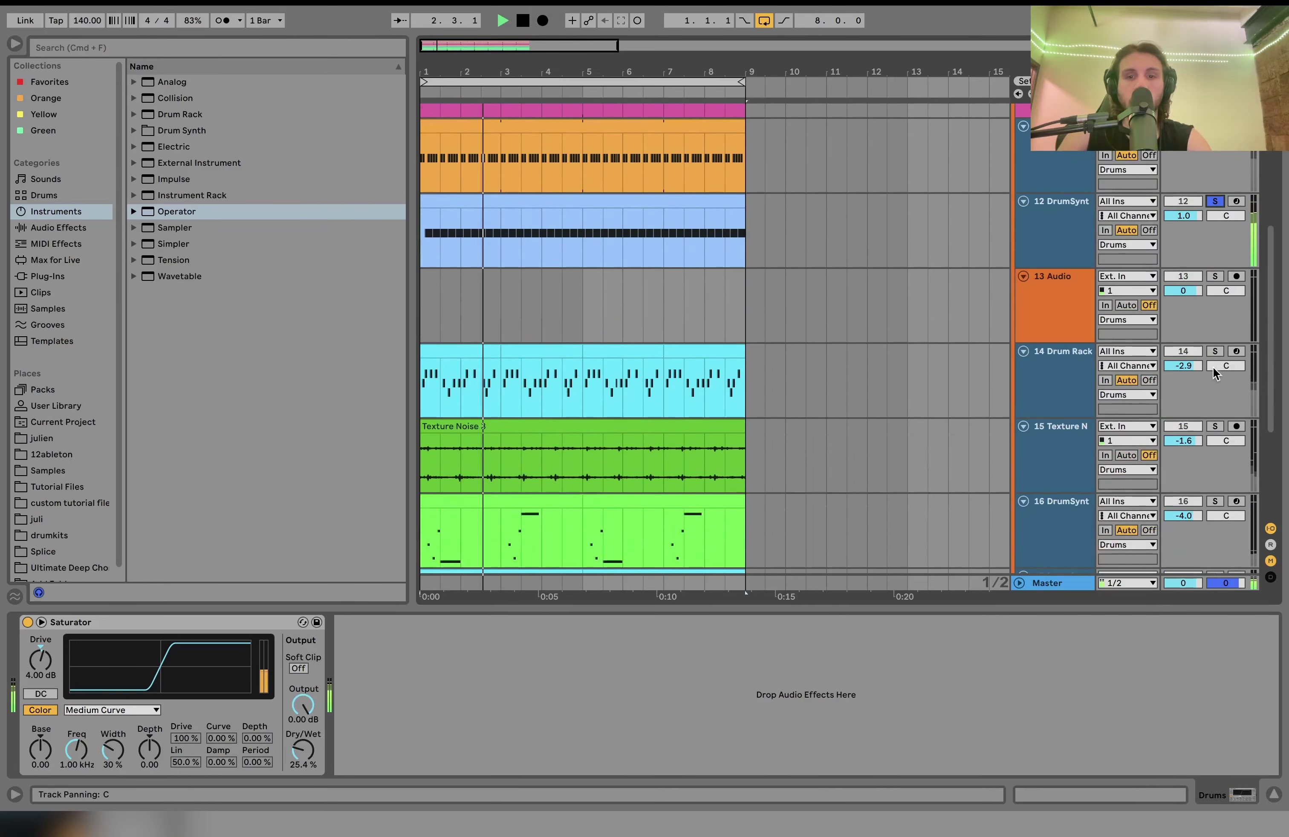
left_click(1215, 352)
scroll(1214, 349, "down", 4)
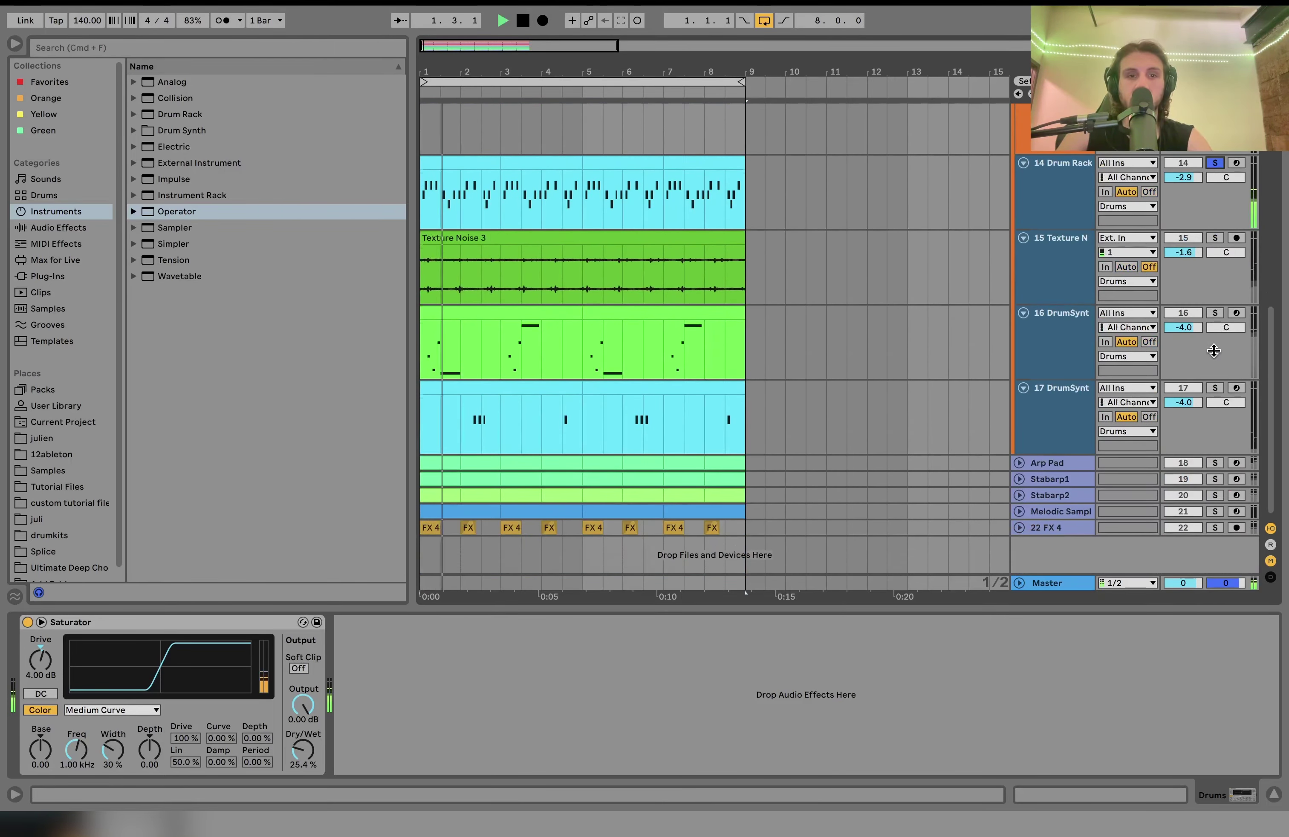
scroll(1215, 350, "up", 5)
left_click(1051, 395)
key("space")
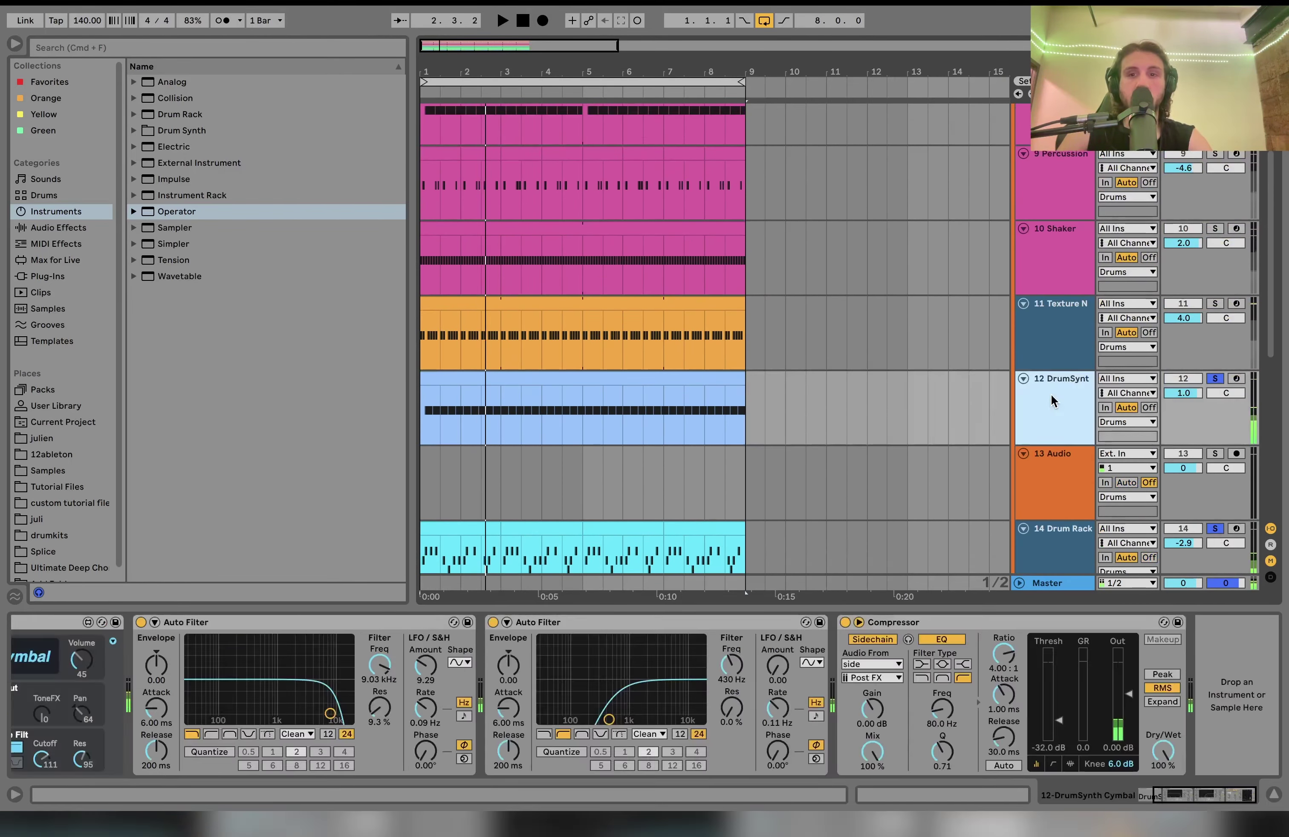
Play the whole Drums group soloed again with its Saturator shown.
scroll(1040, 407, "up", 1)
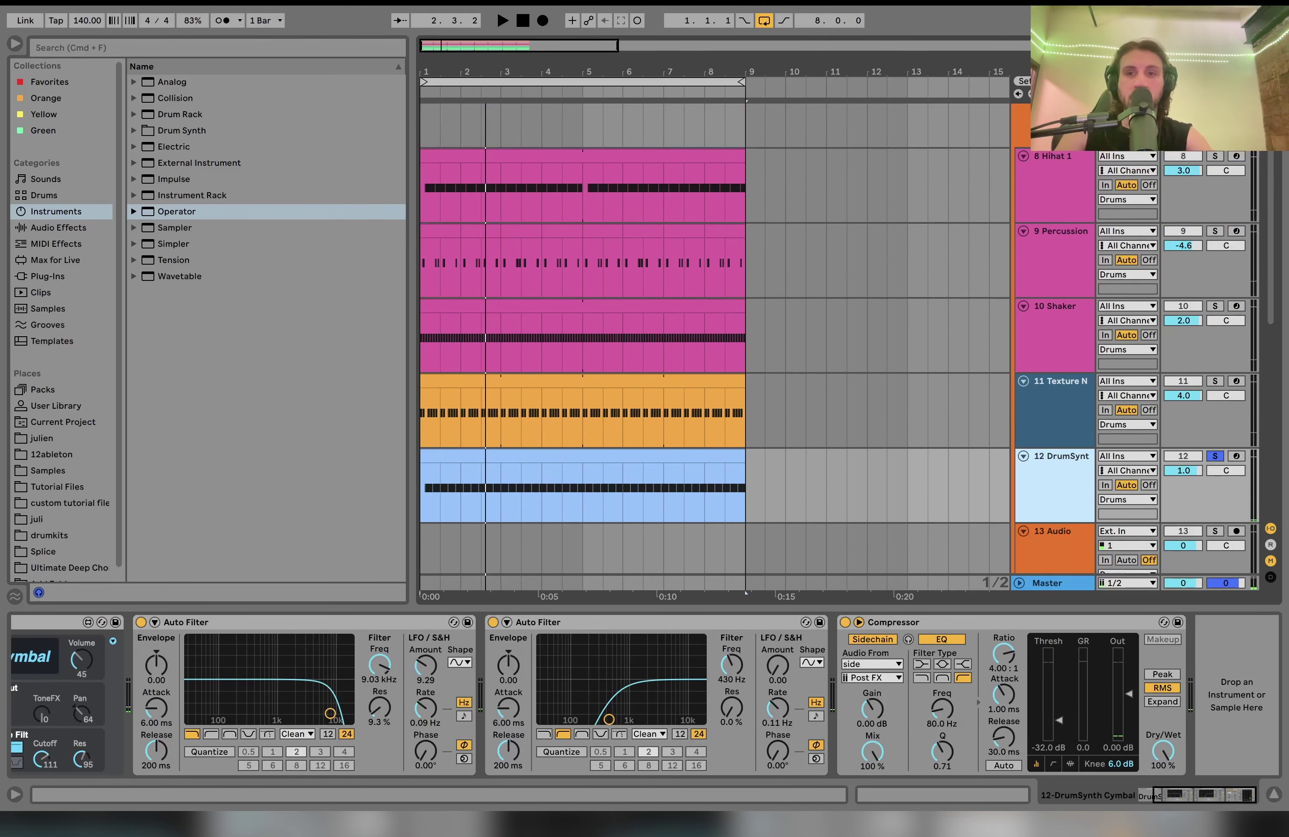
scroll(1040, 407, "up", 1)
key("space")
left_click(1041, 209)
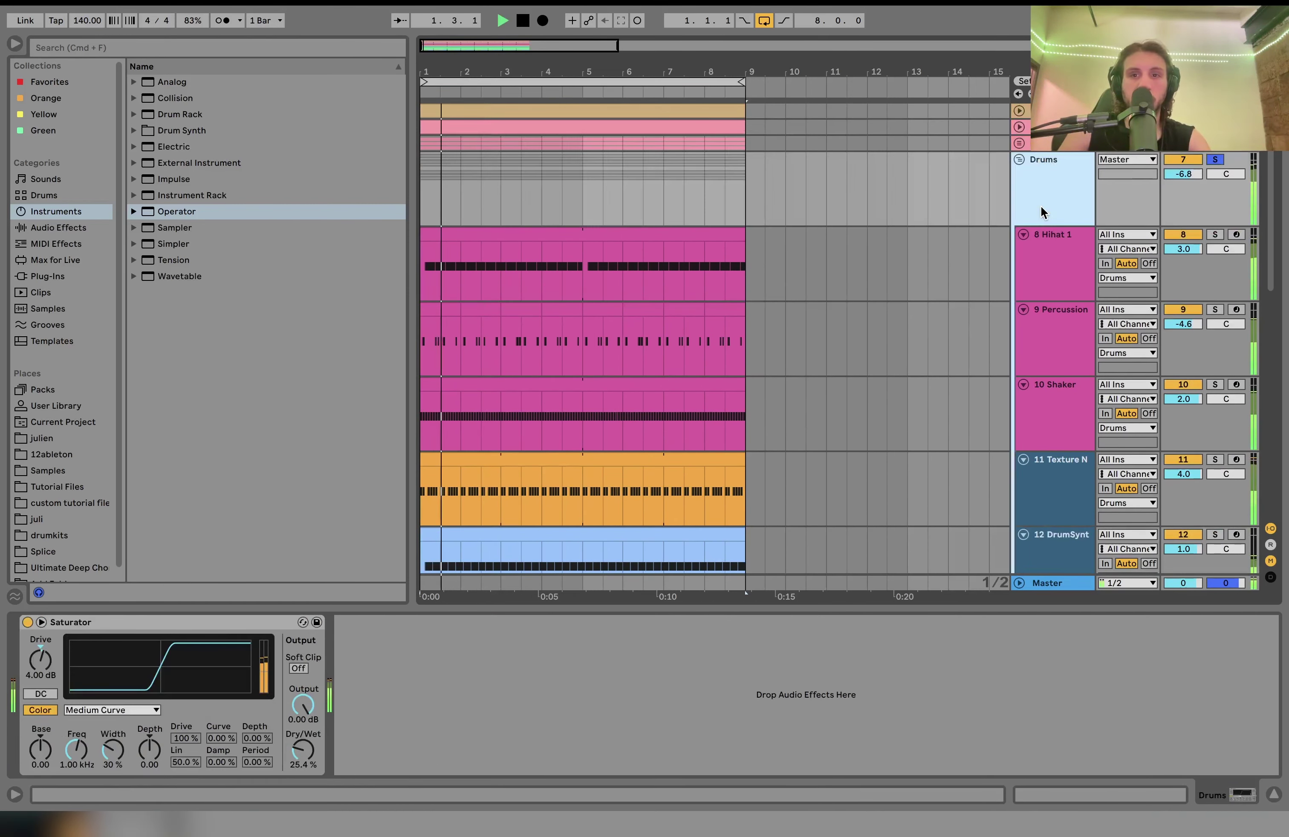
key("space")
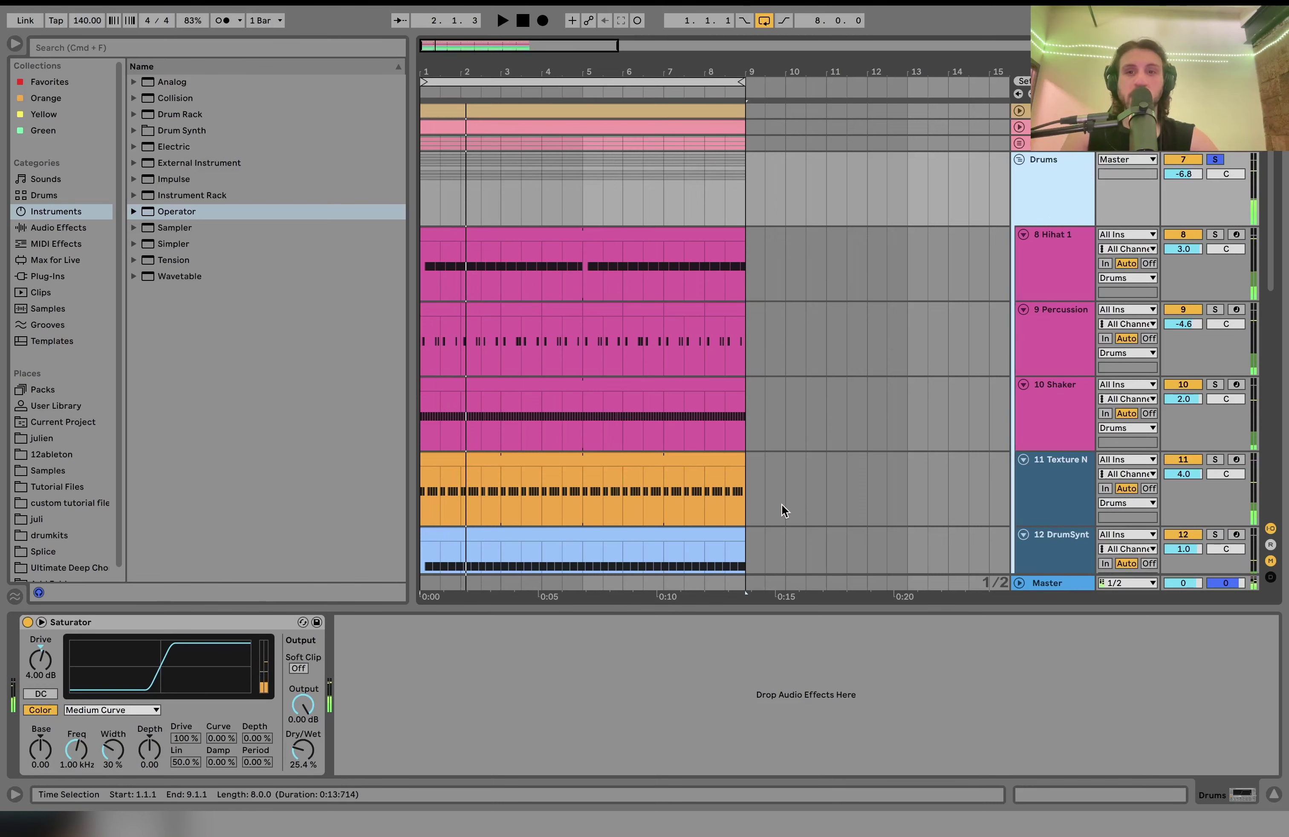
Fold the Drums group, solo all tracks from Arp Pad to FX 4, and play them, briefly unfolding them to show their clips.
left_click(1021, 160)
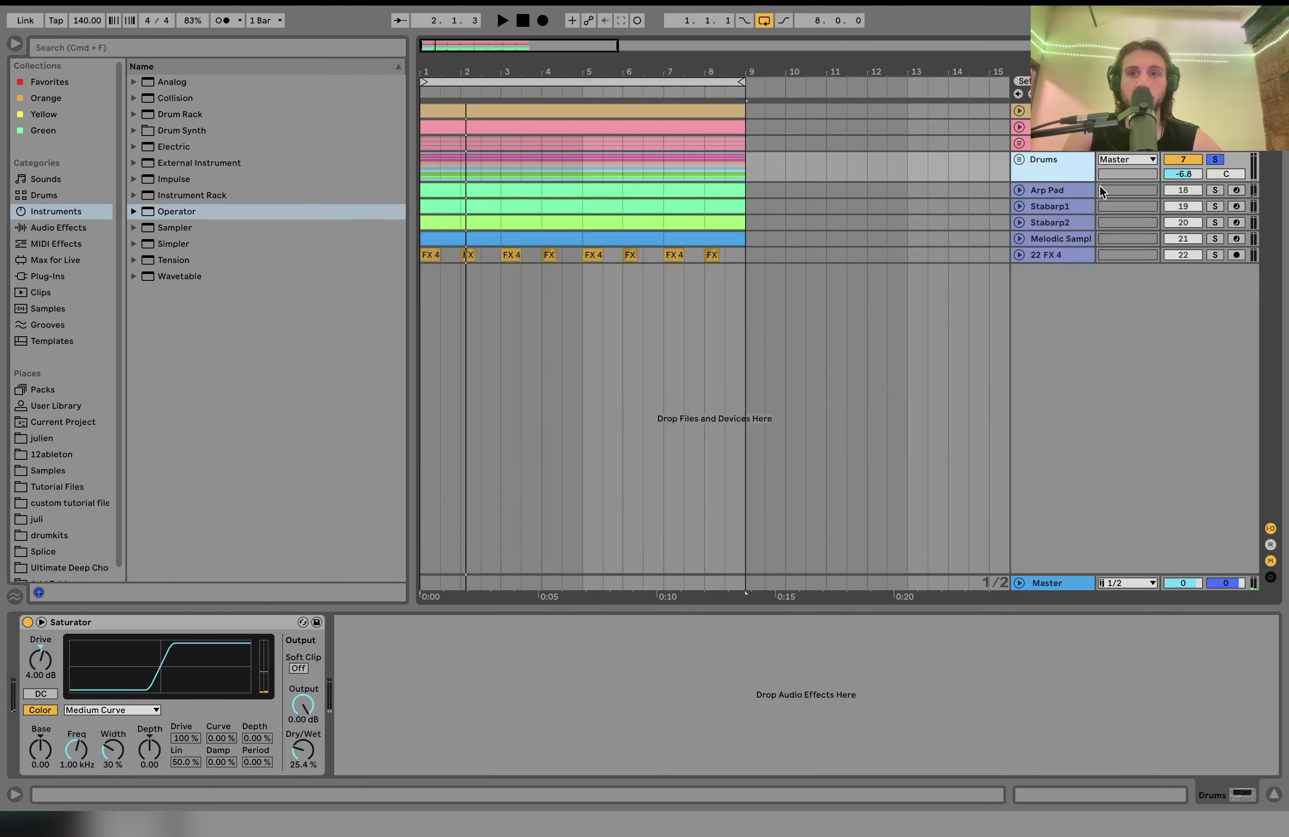
left_click(1056, 190)
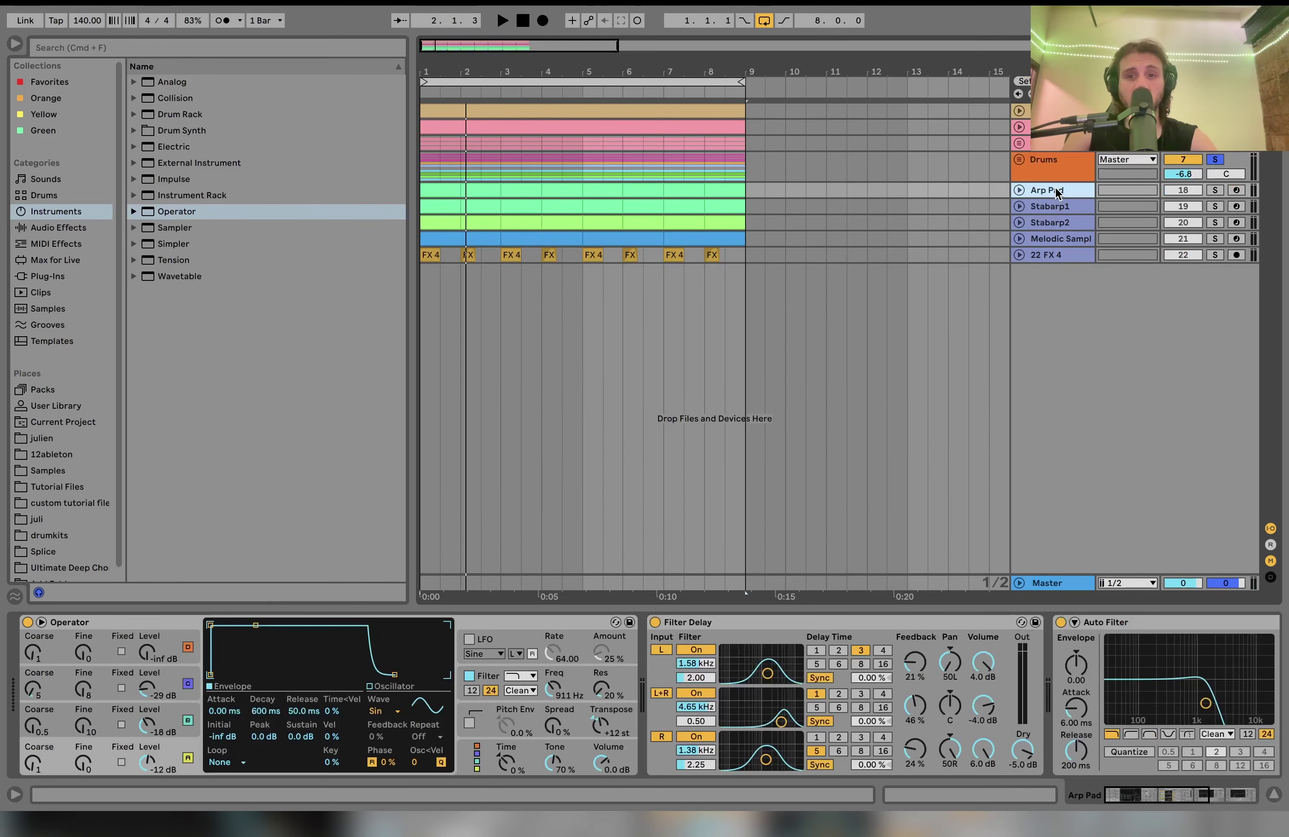
left_click(1060, 254, "shift")
left_click(1216, 255)
key("space")
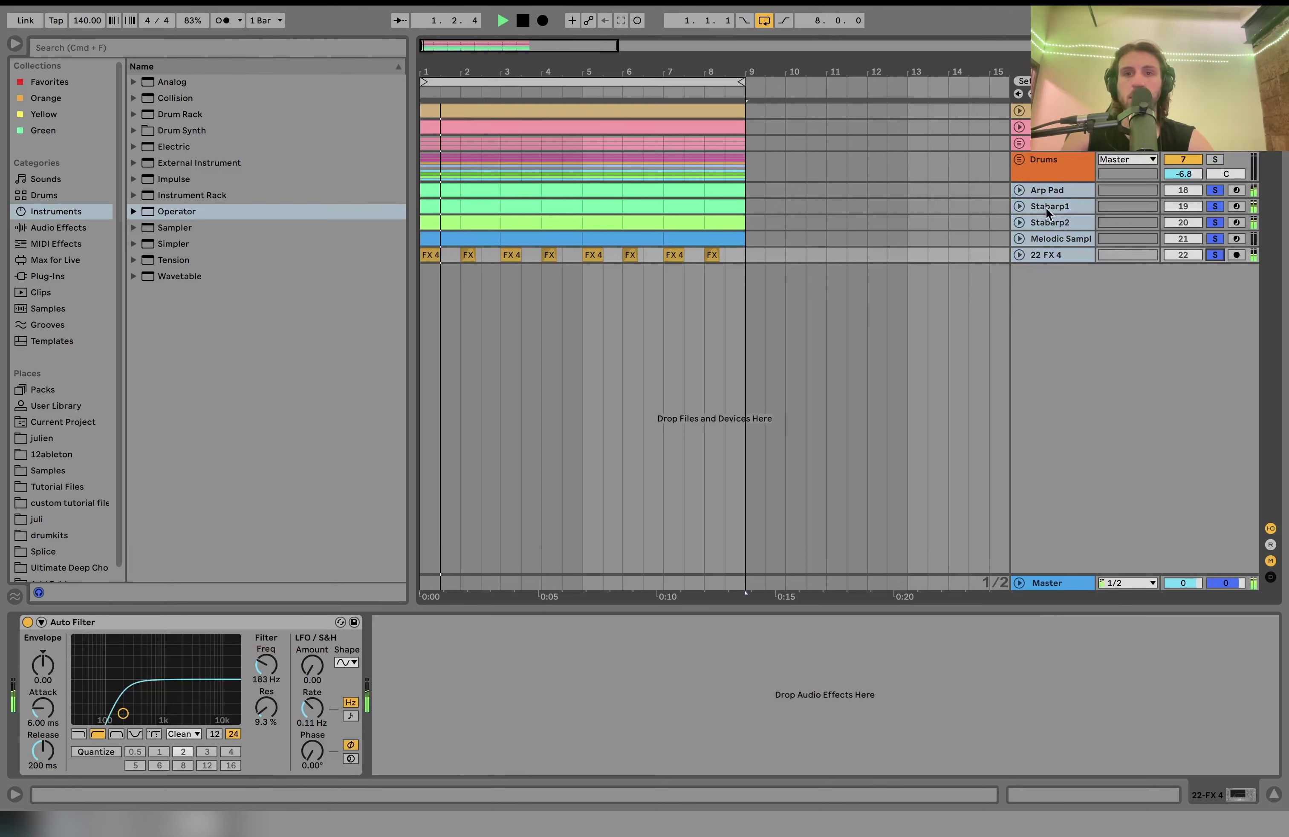
left_click(1019, 190)
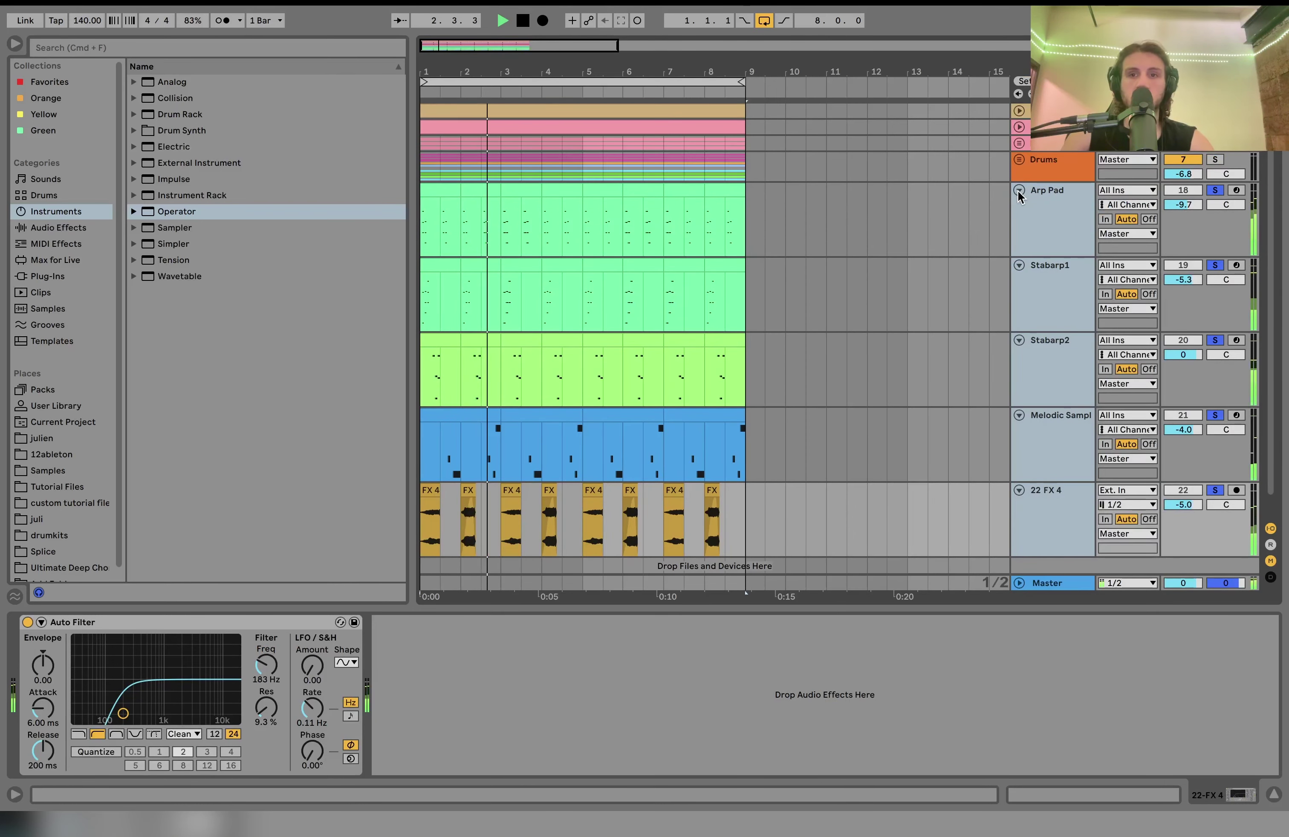
left_click(1019, 190)
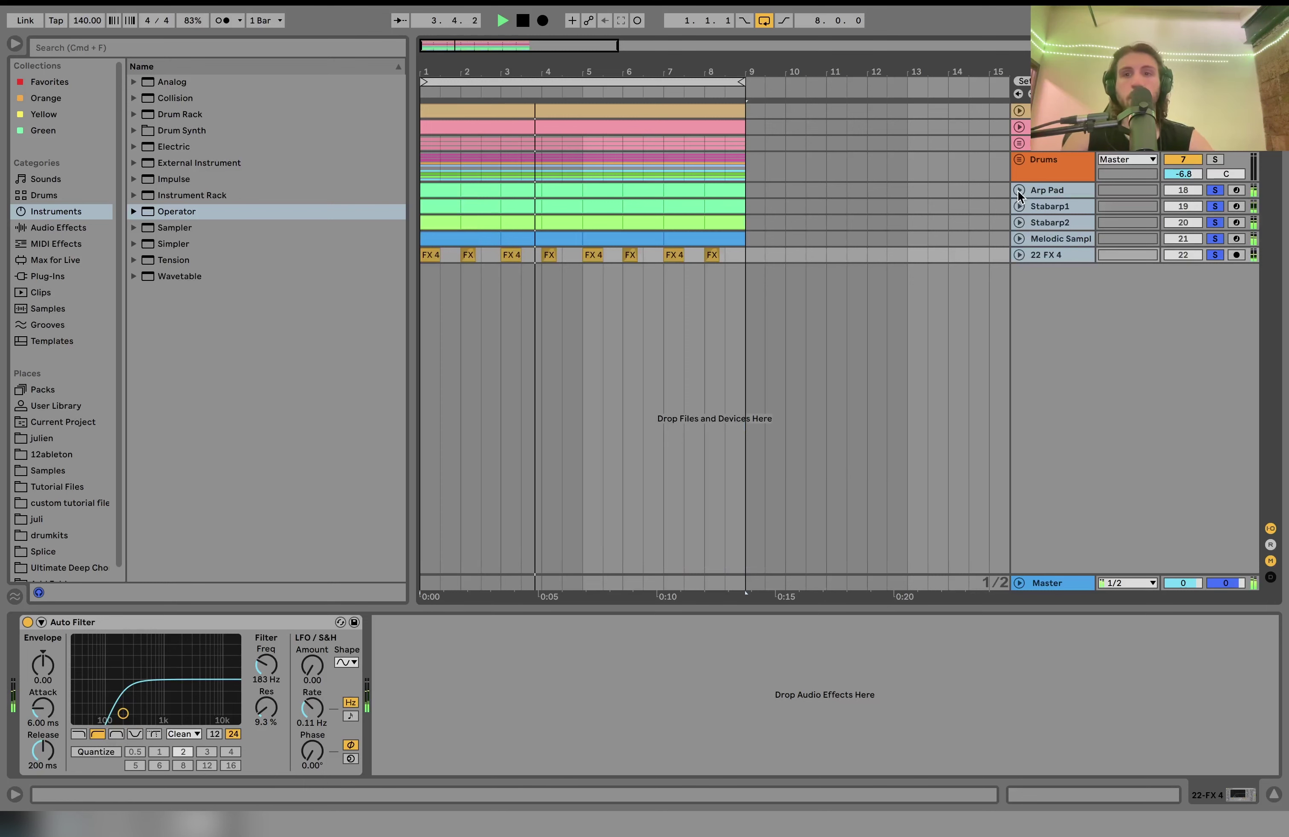
Play the soloed tracks from Arp Pad to FX 4 again and unfold them all to show their clips.
key("space")
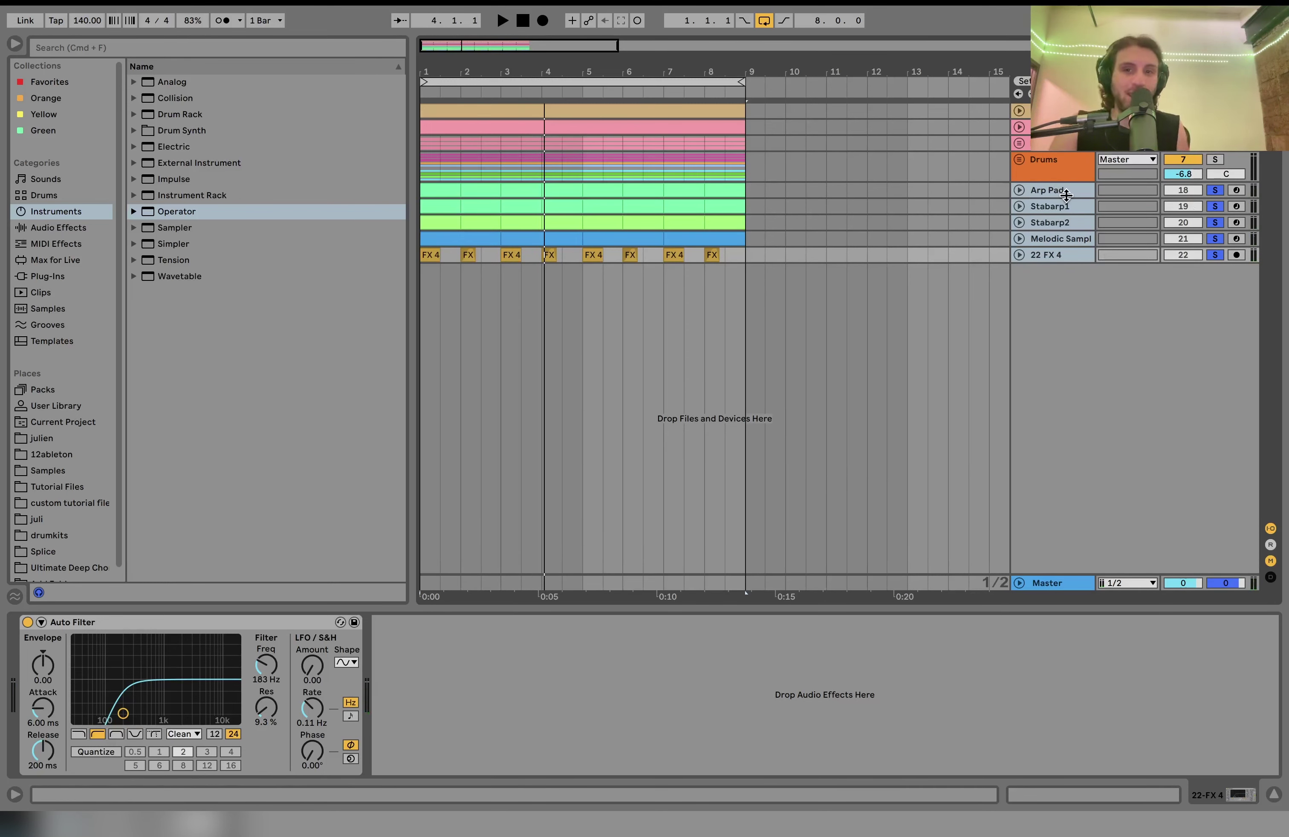
left_click(1022, 191, "alt")
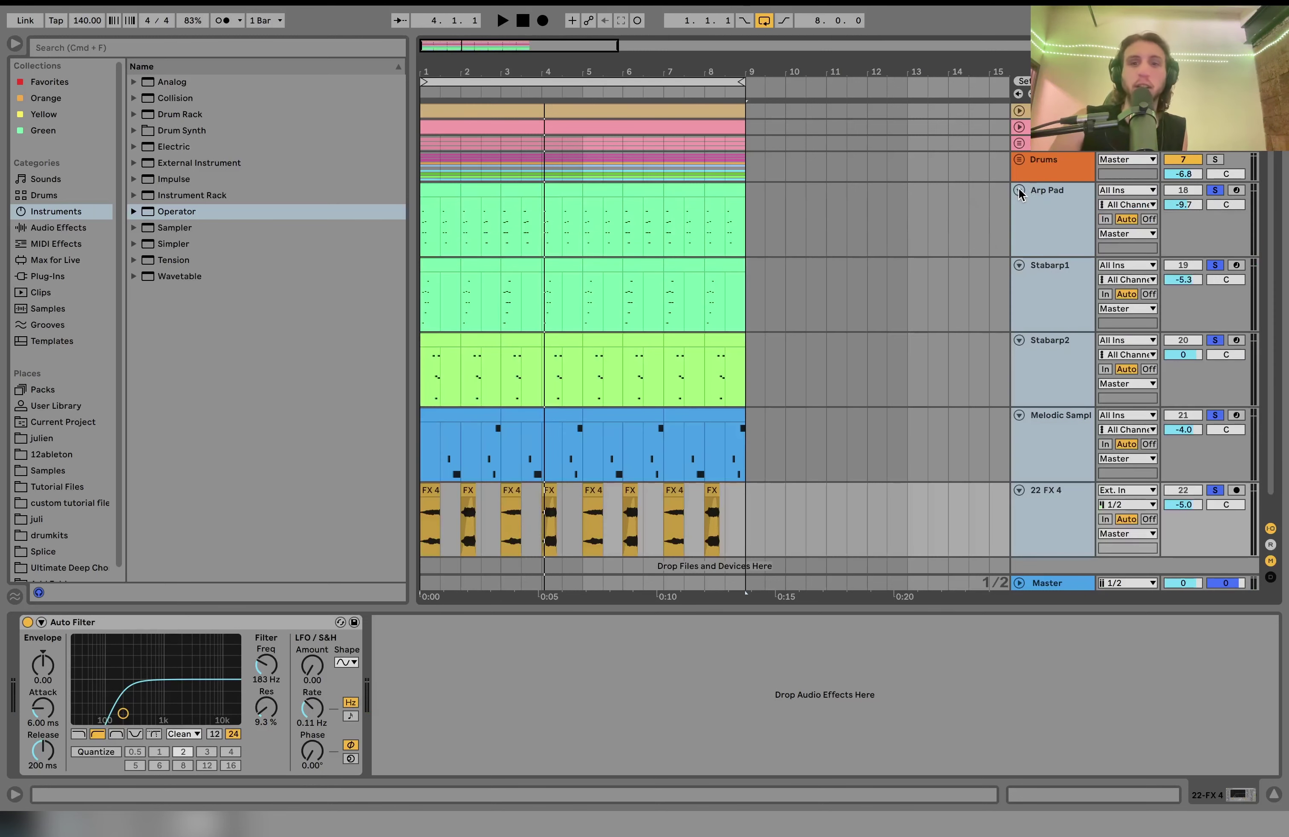
left_click(1019, 191, "alt")
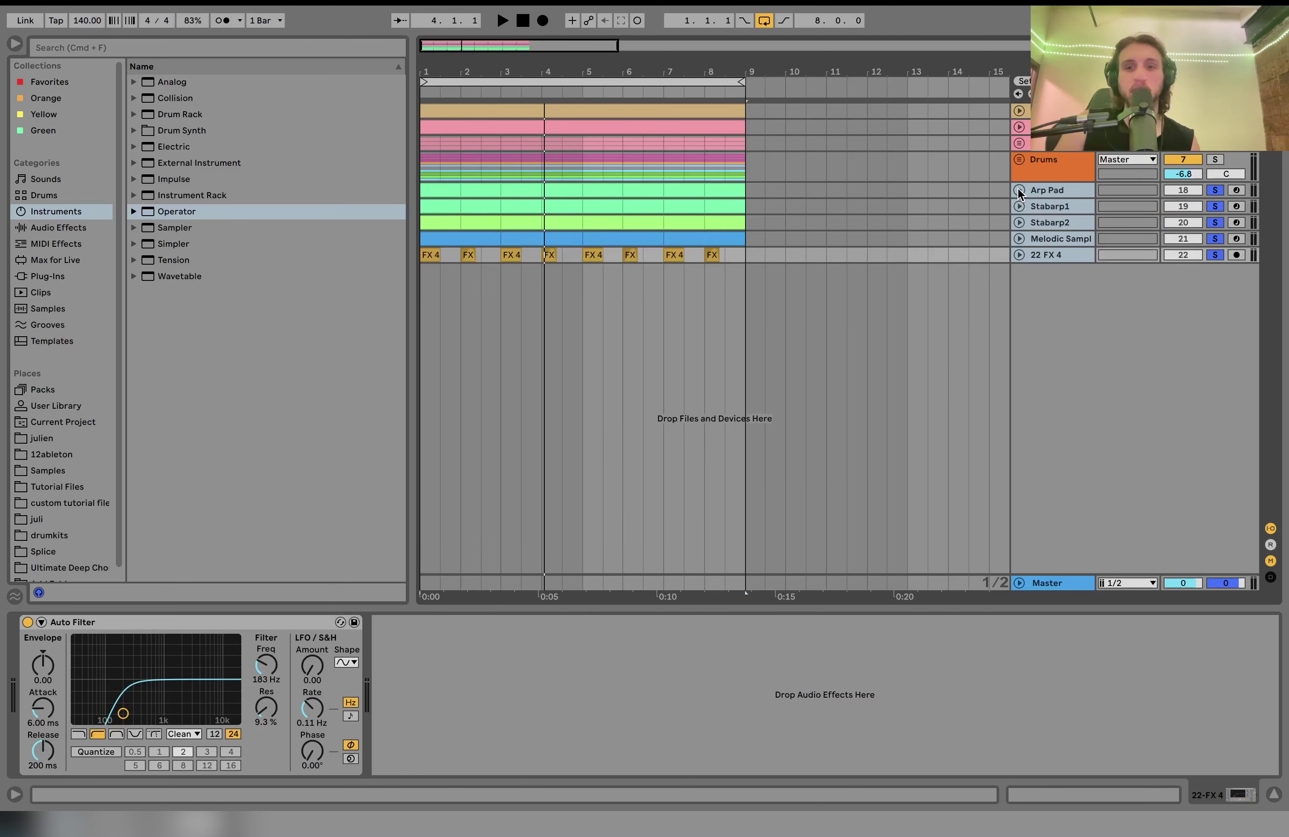
key("space")
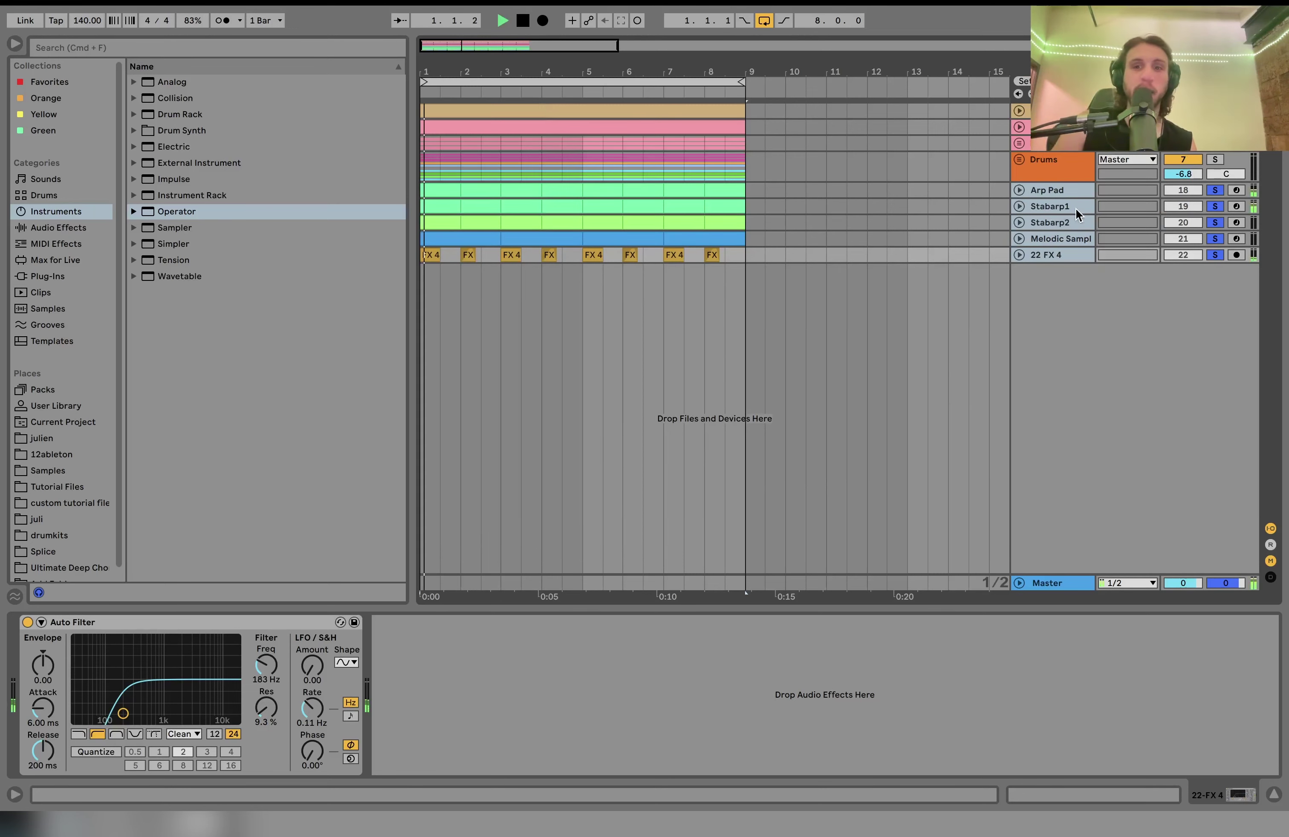
left_click(1020, 240, "alt")
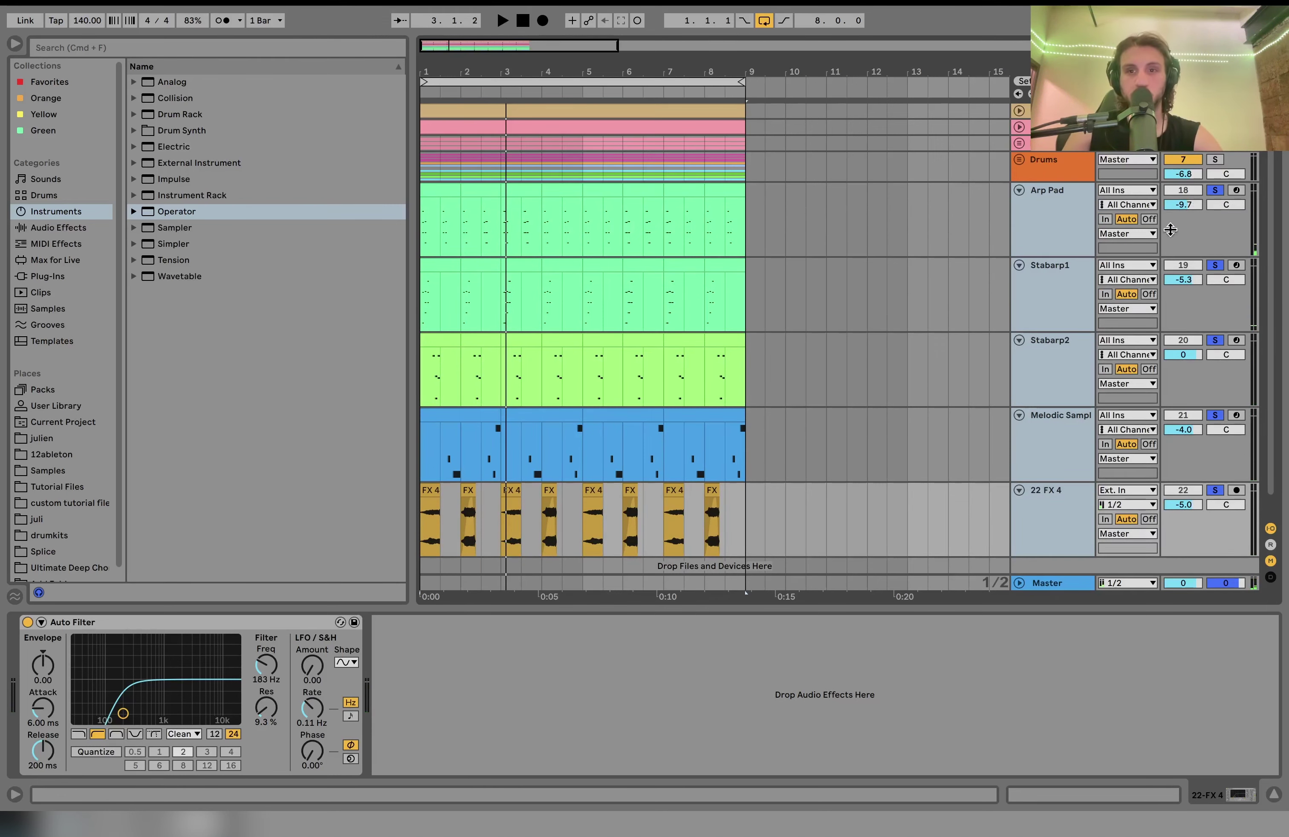
Replace the group solo with only Stabarp1, Stabarp2 and Melodic Sampl soloed, and play them together.
left_click(1063, 281)
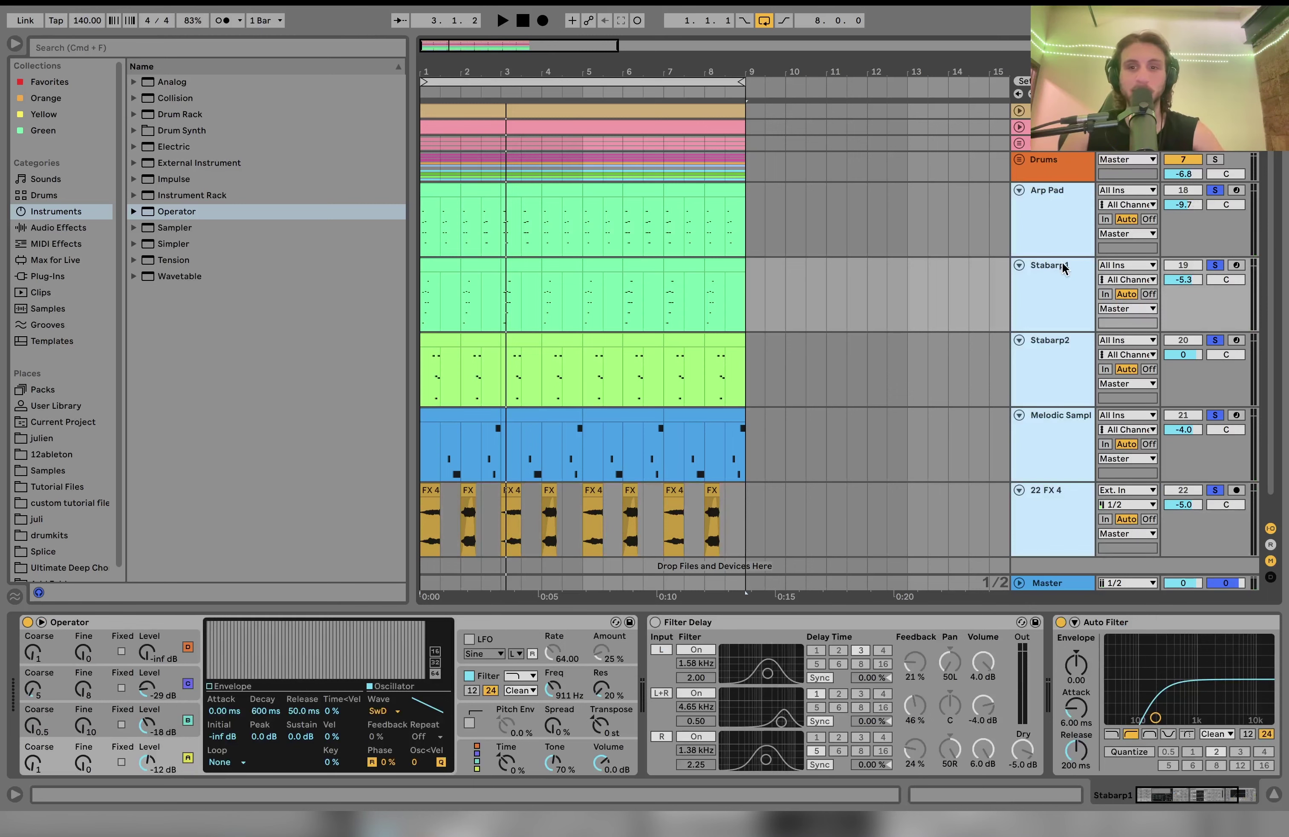
left_click(1064, 267)
scroll(1017, 332, "down", 2)
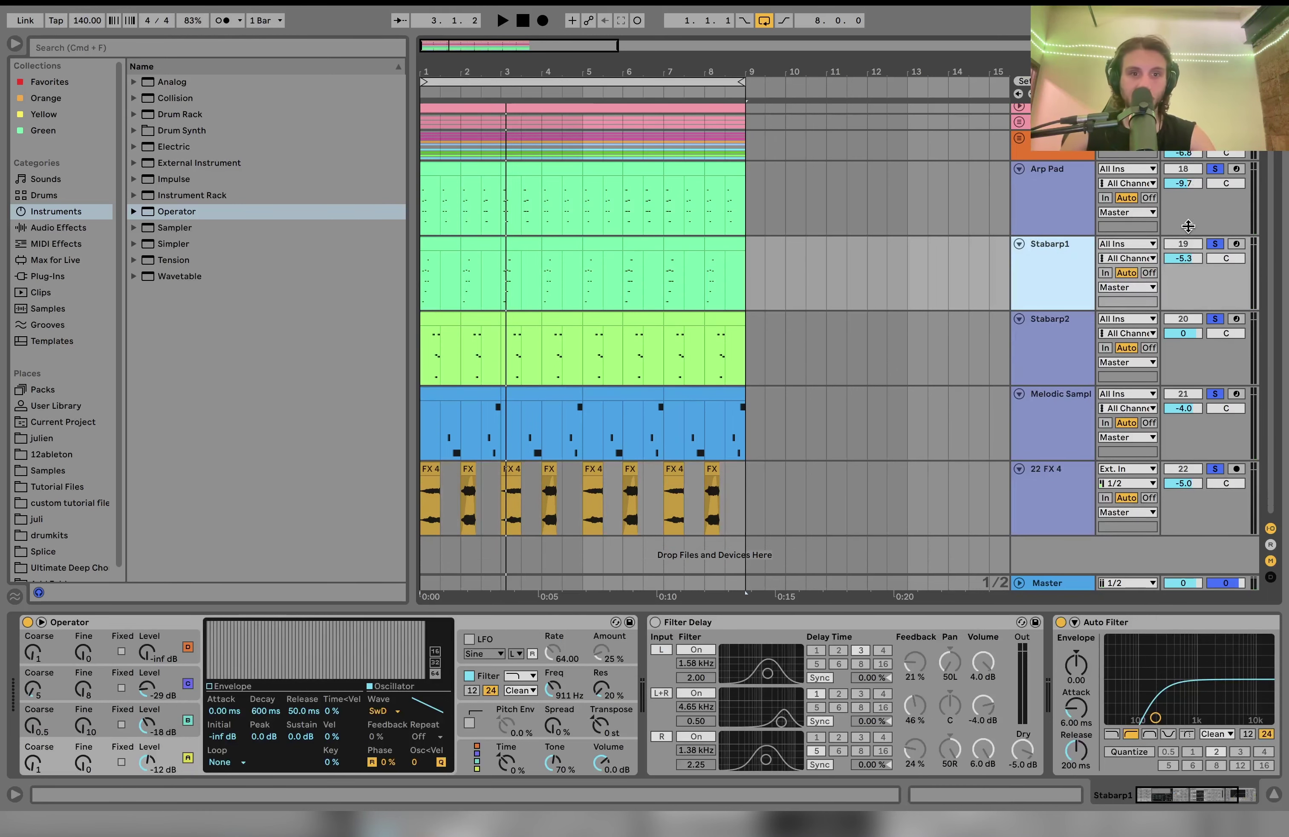
left_click(1216, 244)
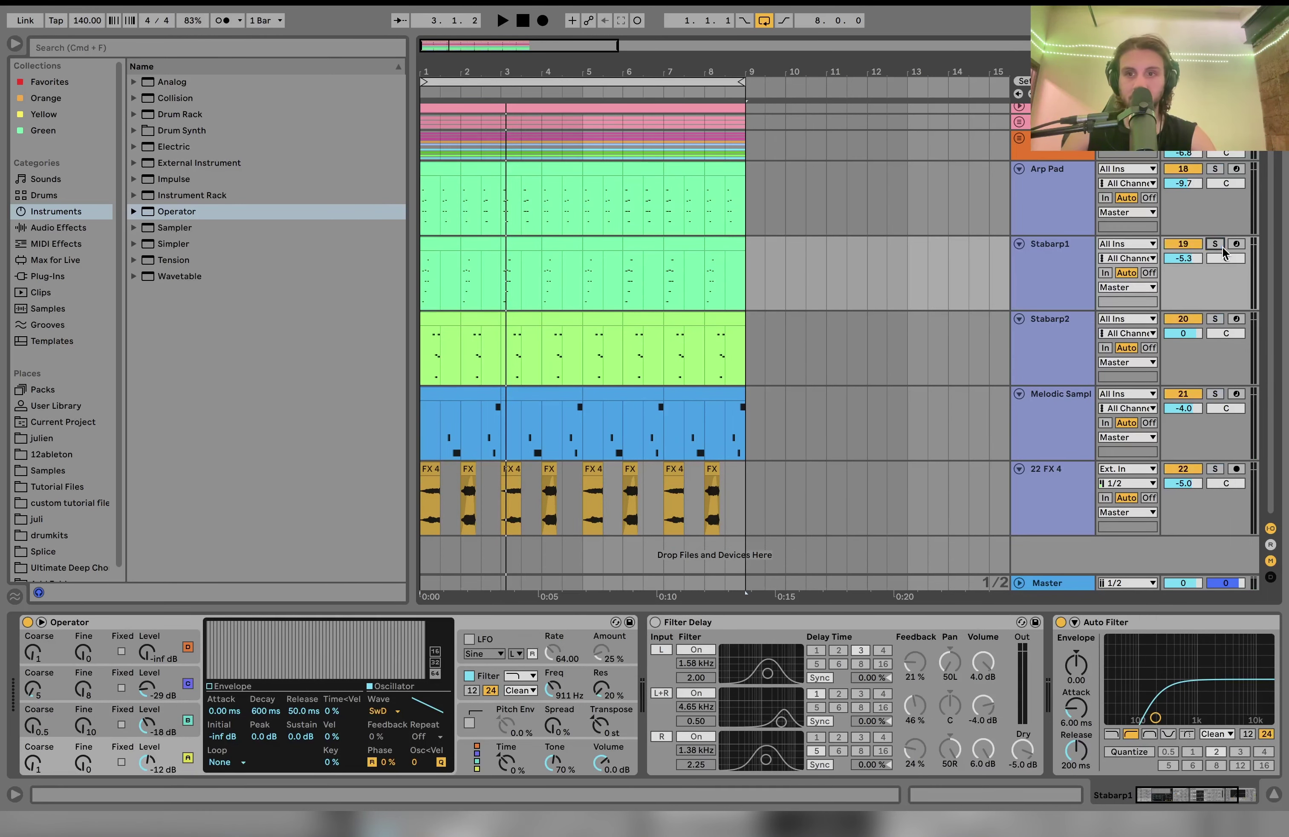
left_click(1216, 319, "super")
left_click(1216, 395, "super")
key("space")
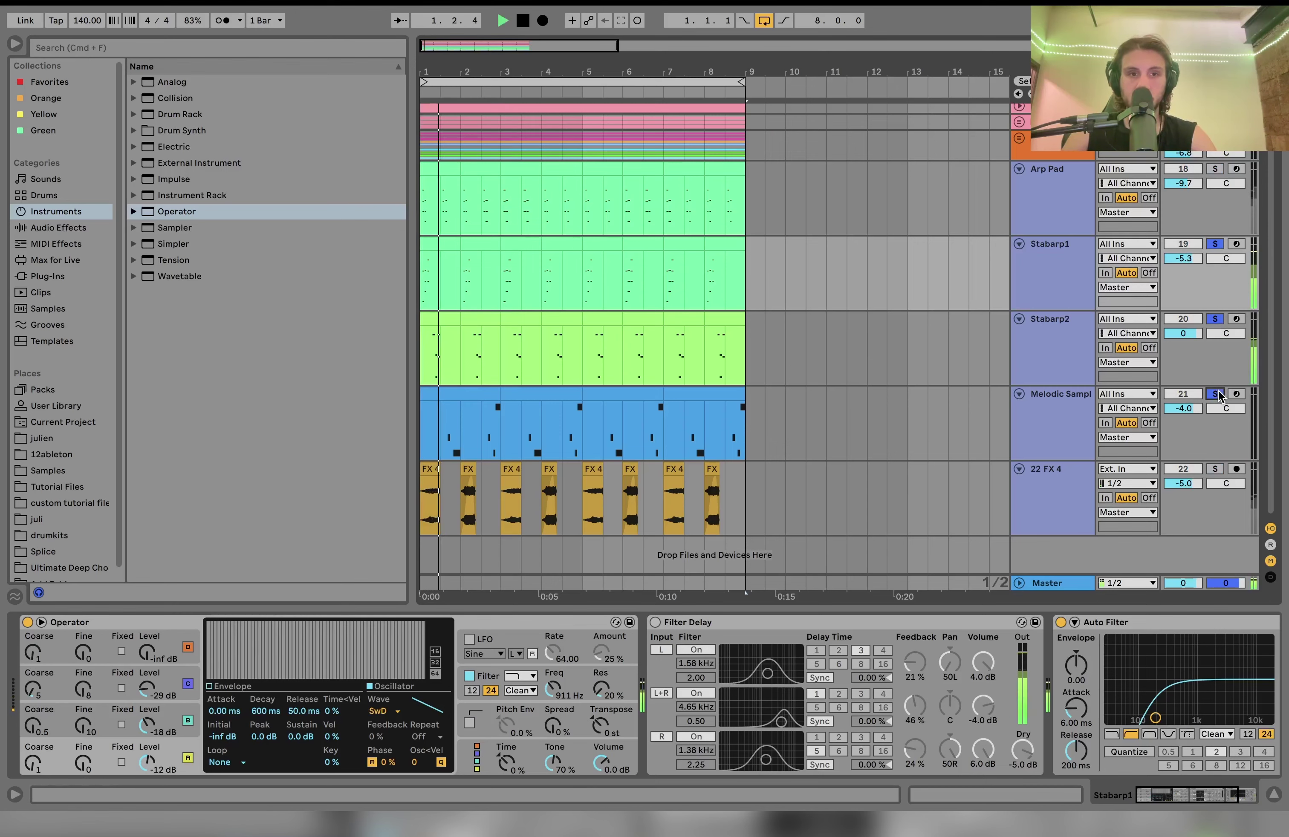
Replay the soloed stabs and melodic sample while viewing the Melodic Sampl rack and the clips' note patterns up close.
left_click(1068, 417)
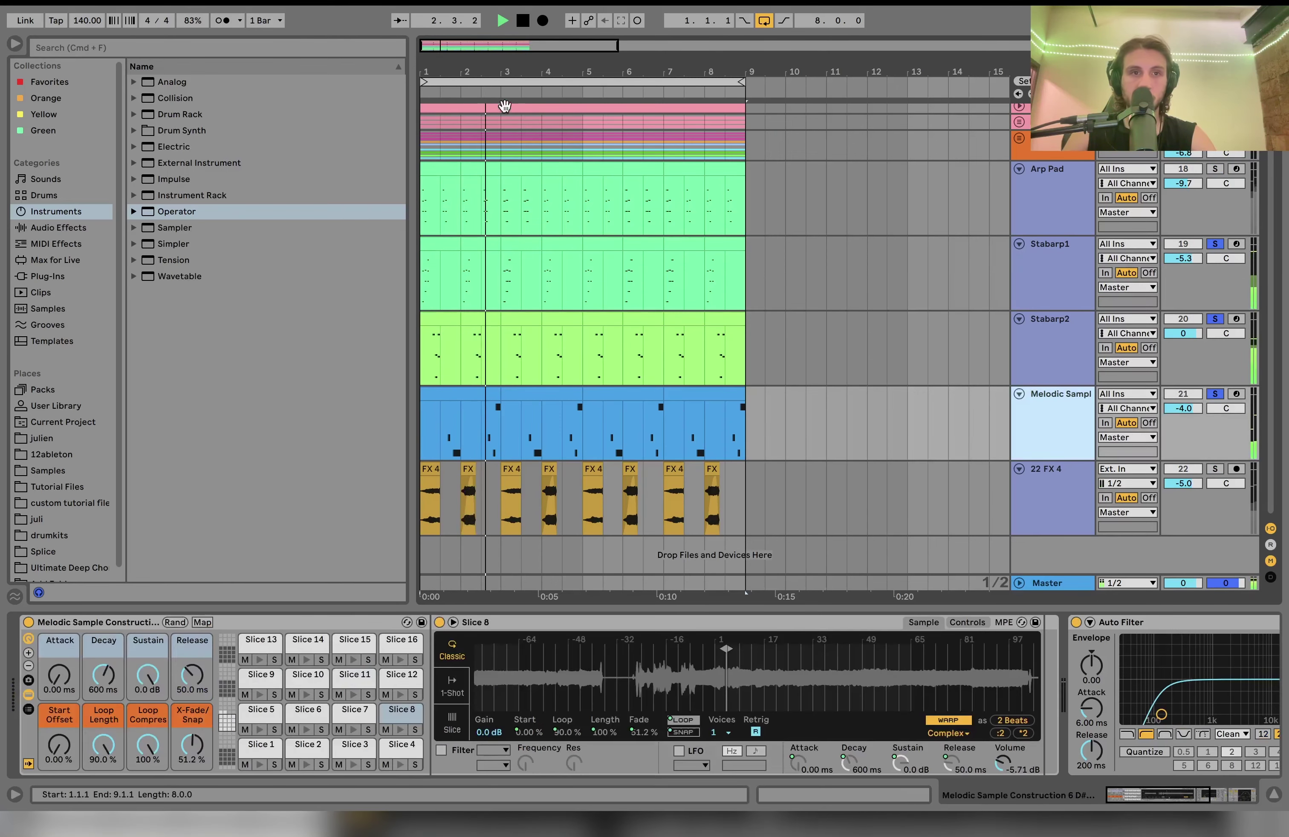
key("plus")
key("plus")
key("plus")
key("plus")
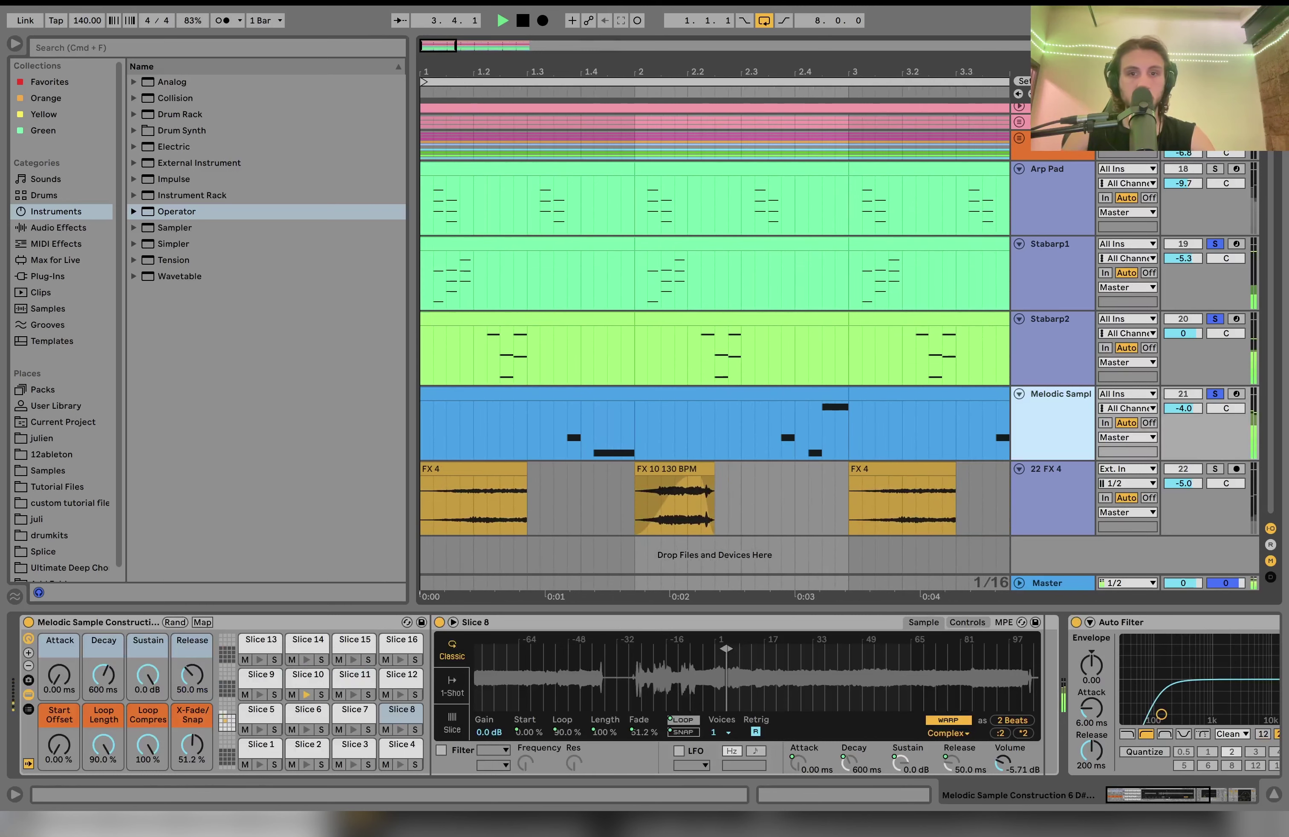
key("minus")
key("minus")
key("space")
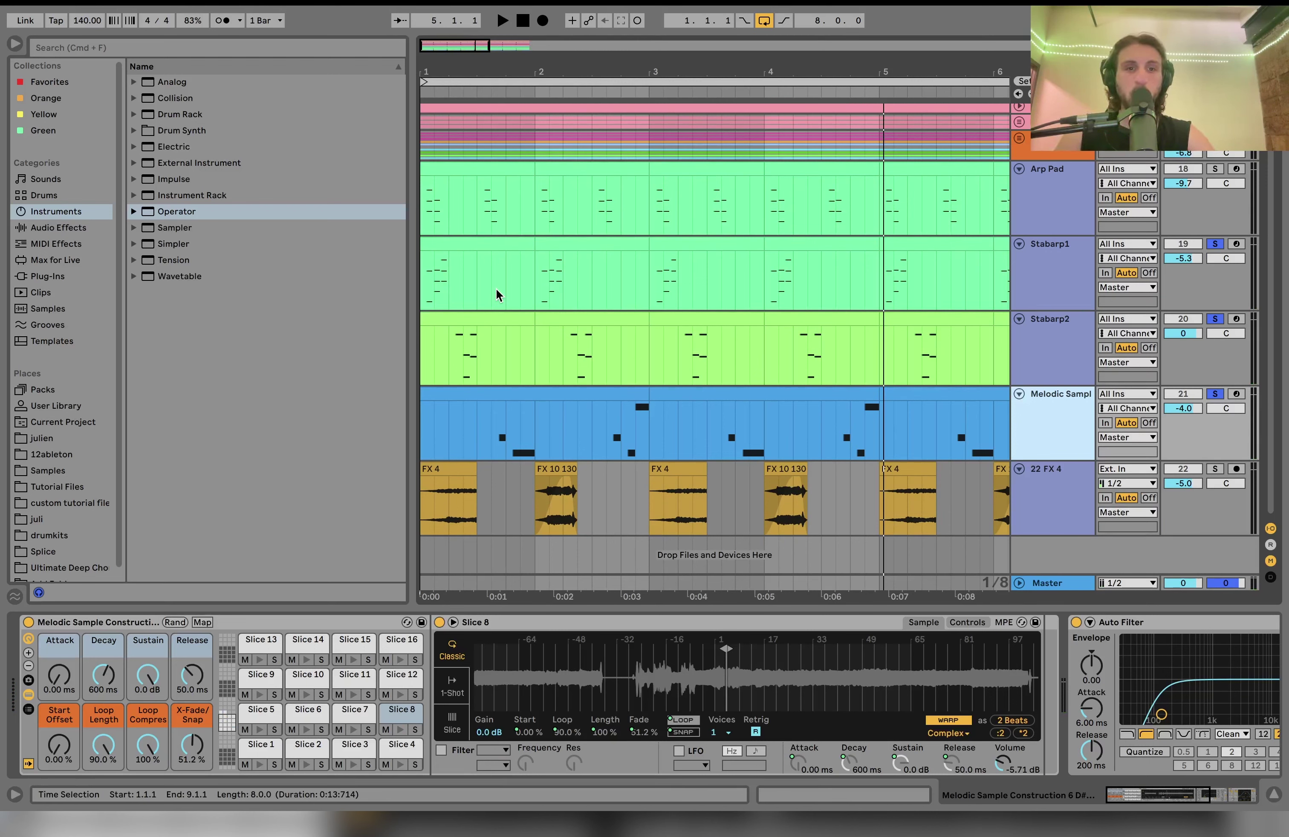
key("space")
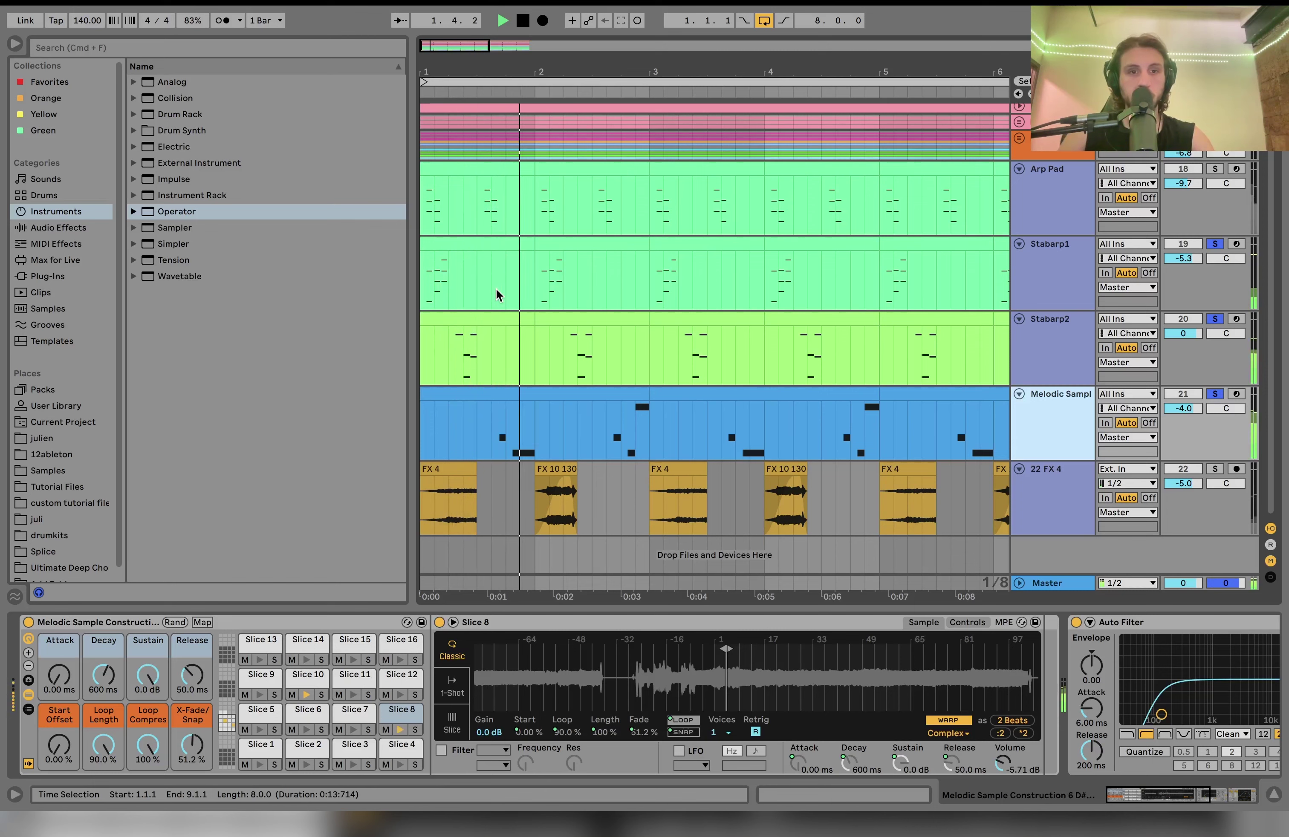
key("space")
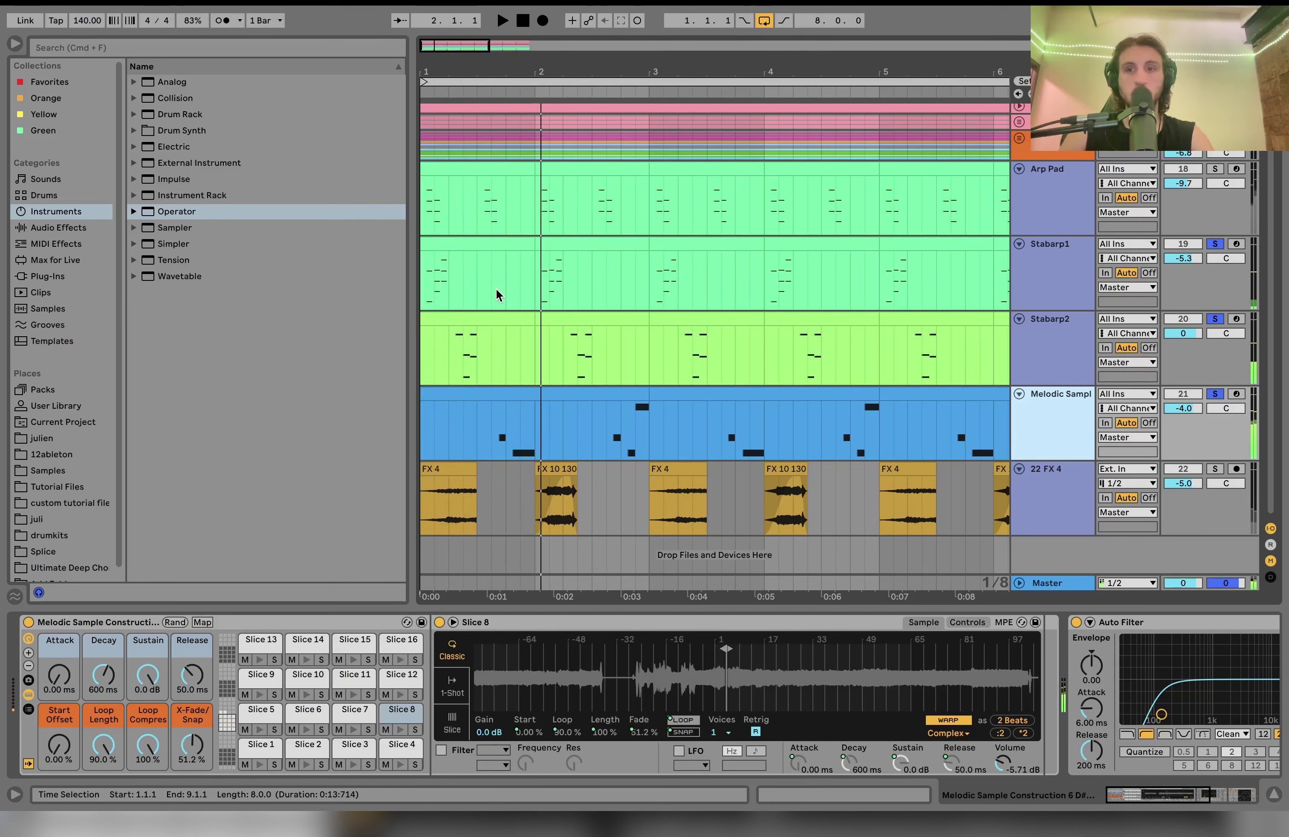
Take Melodic Sampl out of the solo and play the two stab tracks while viewing their device chains.
left_click(1217, 395)
left_click(1080, 365)
key("space")
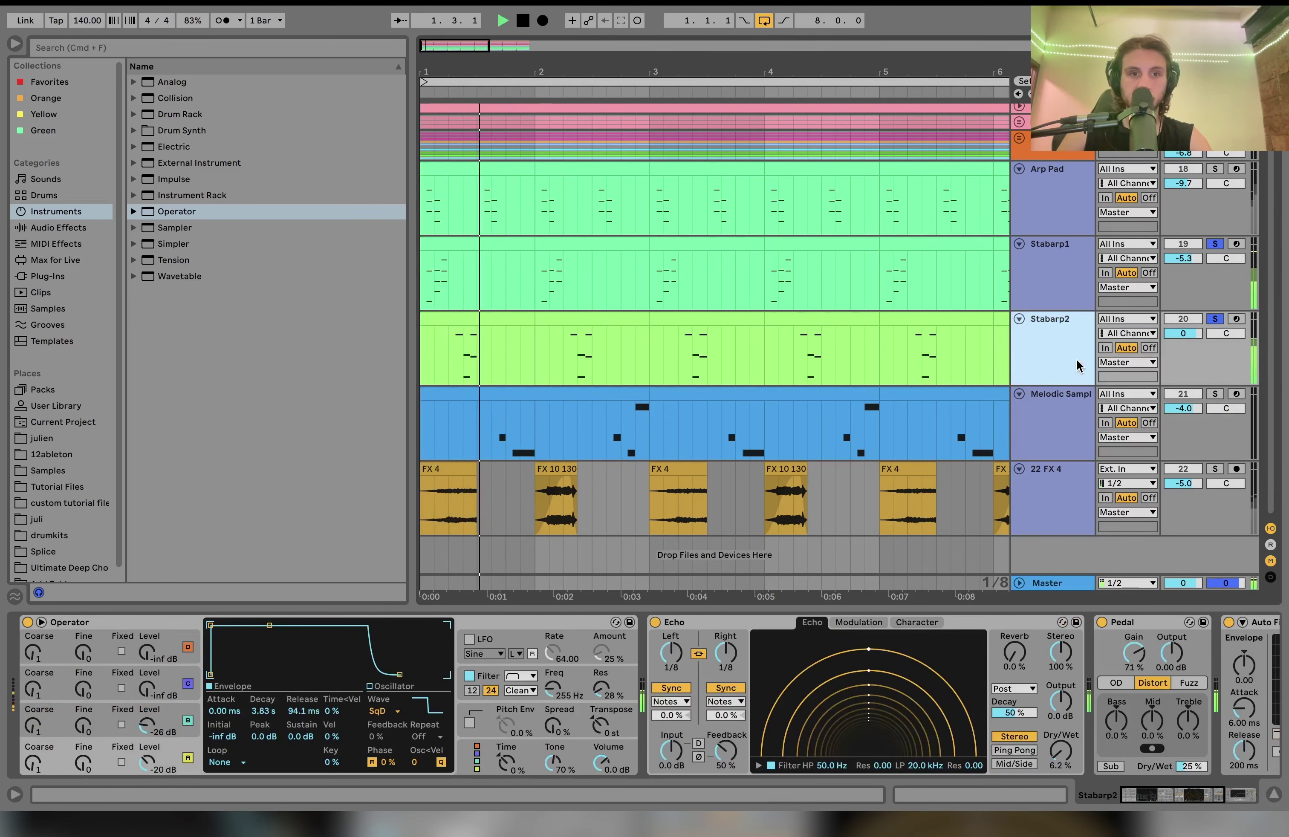
left_click(488, 243)
key("space")
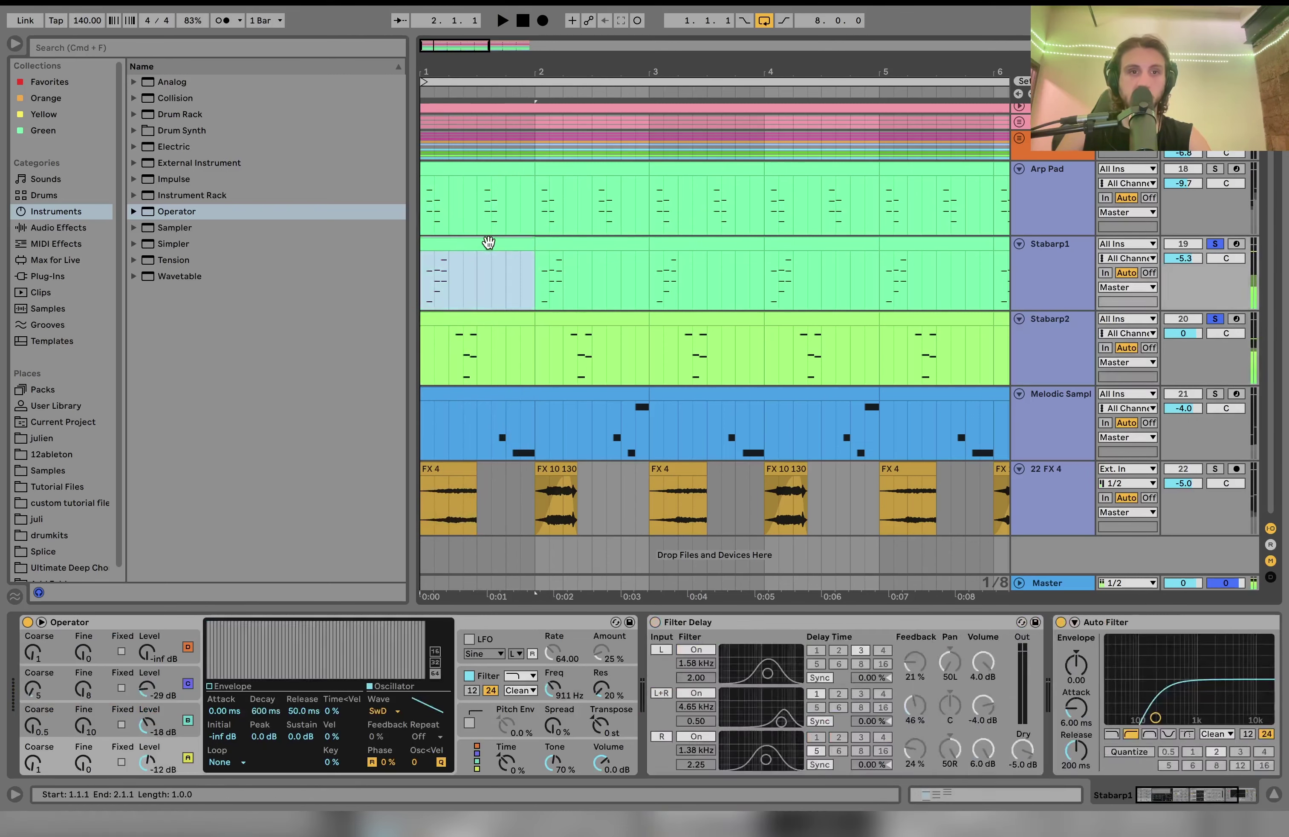
Open the first Stabarp1 clip's notes, fold the piano roll to the used keys, and audition the notes.
double_click(488, 242)
left_click(192, 266)
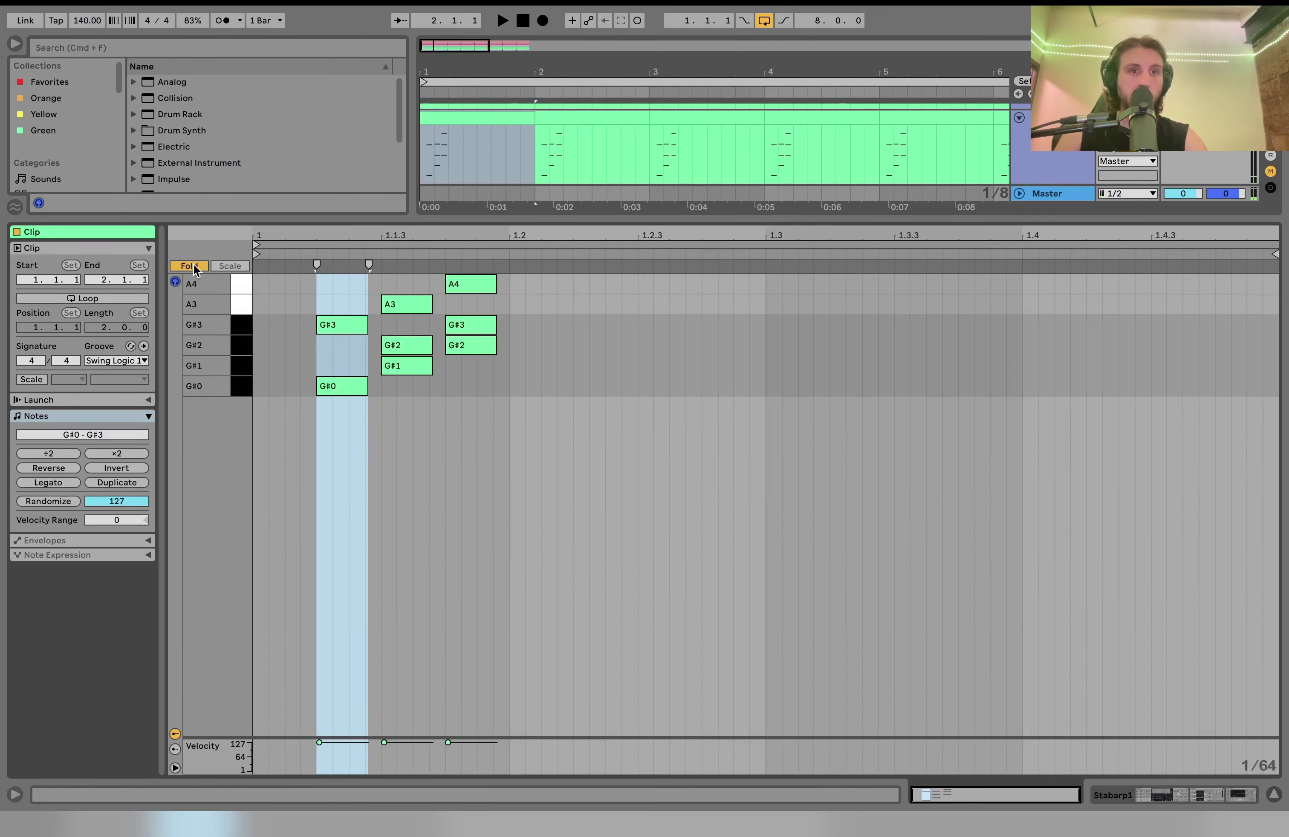
left_click_drag(241, 387, 243, 325)
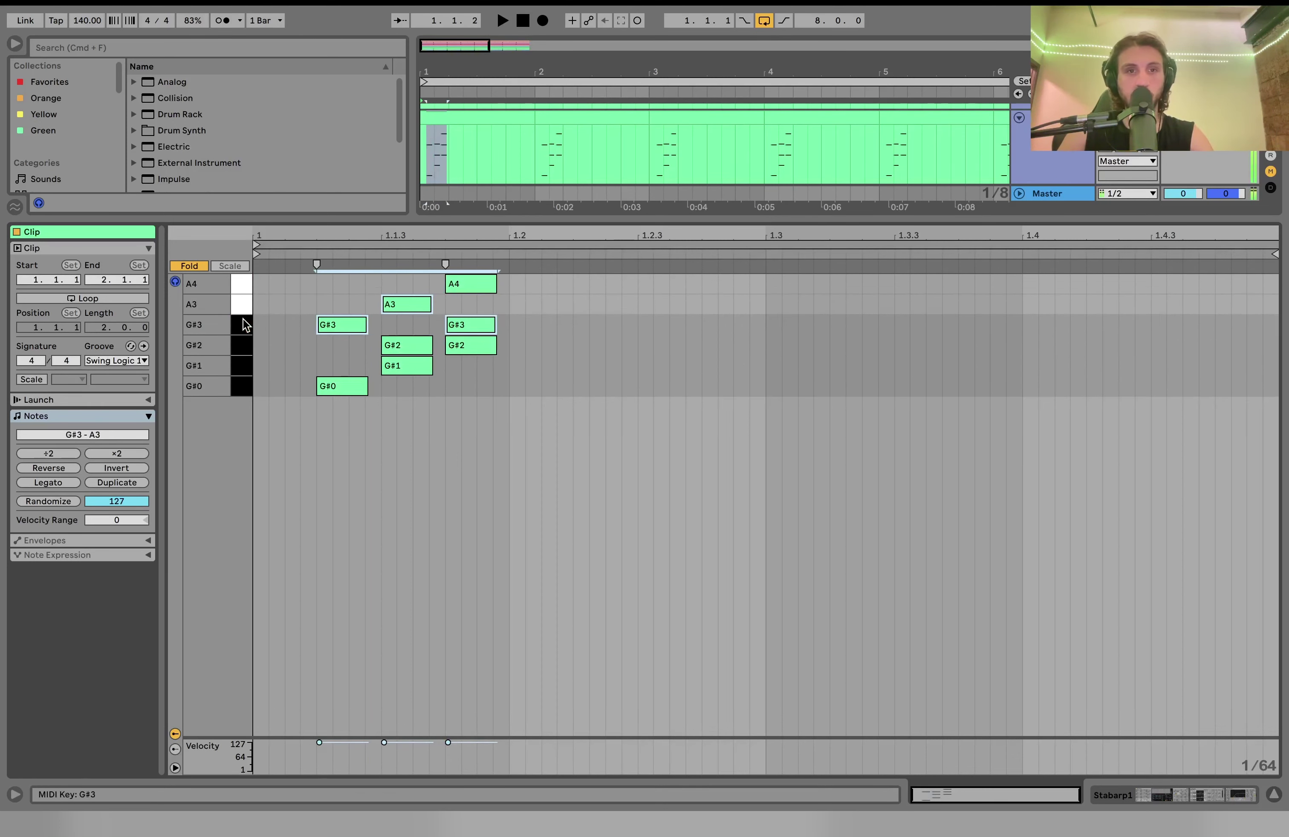
key("space")
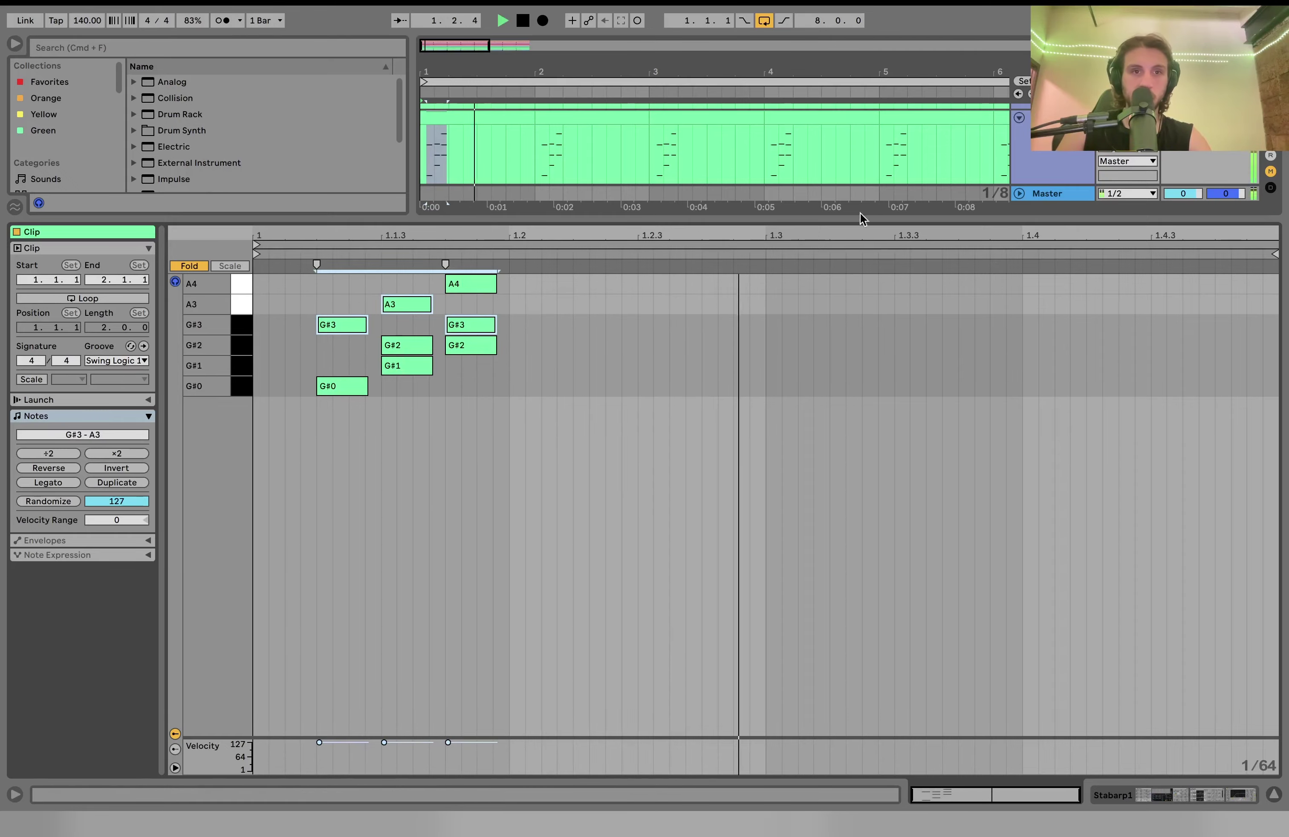
key("space")
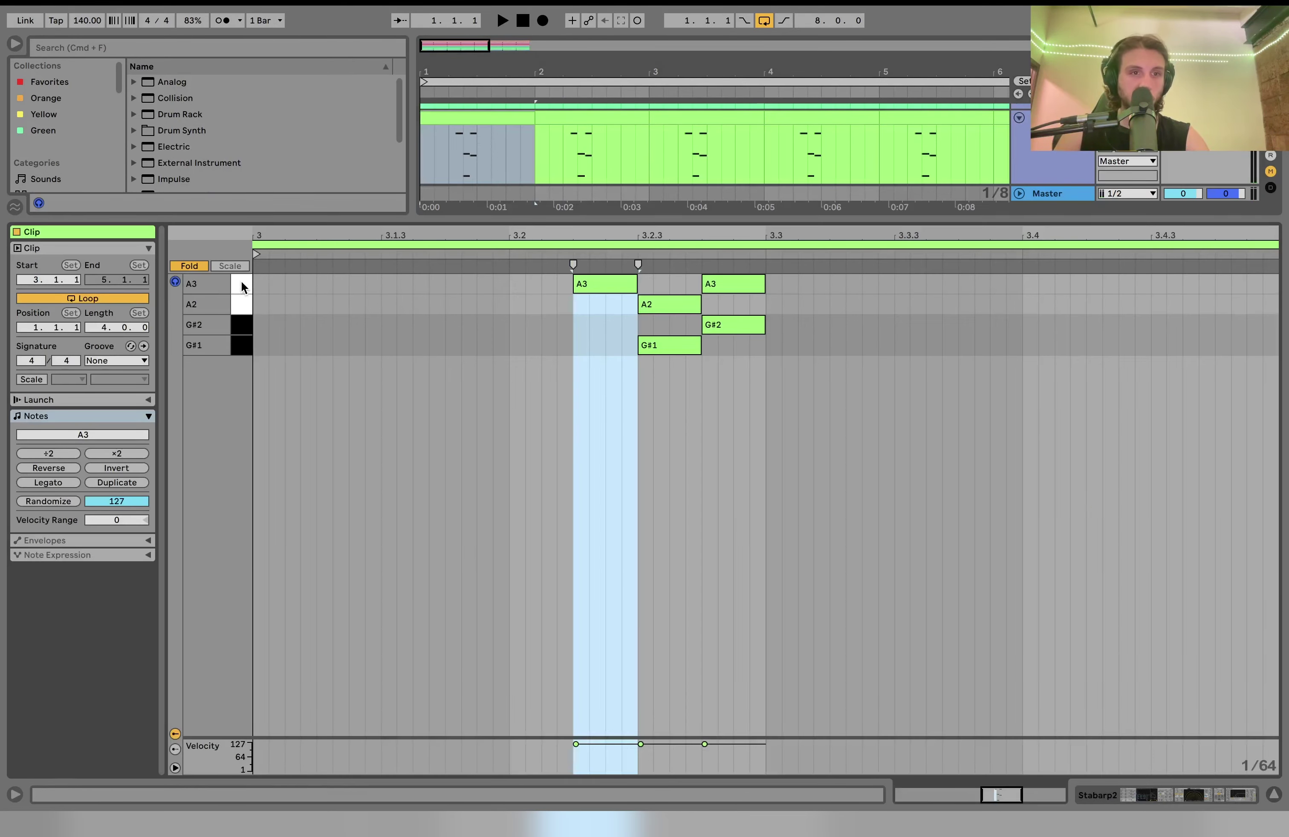
Play the stabs with all notes of the Stabarp2 clip selected, and again with the Stabarp1 devices shown.
key("super+a")
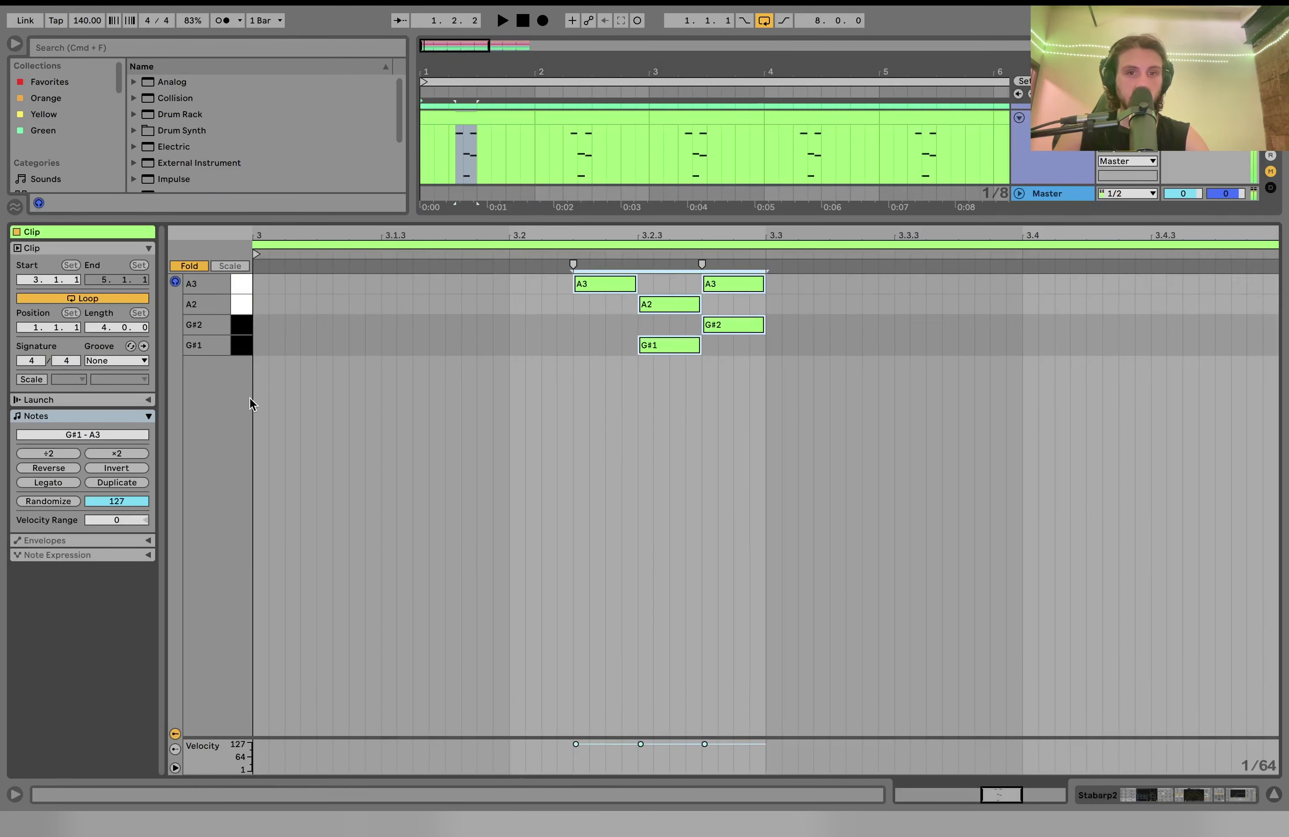
key("space")
key("shift+Tab")
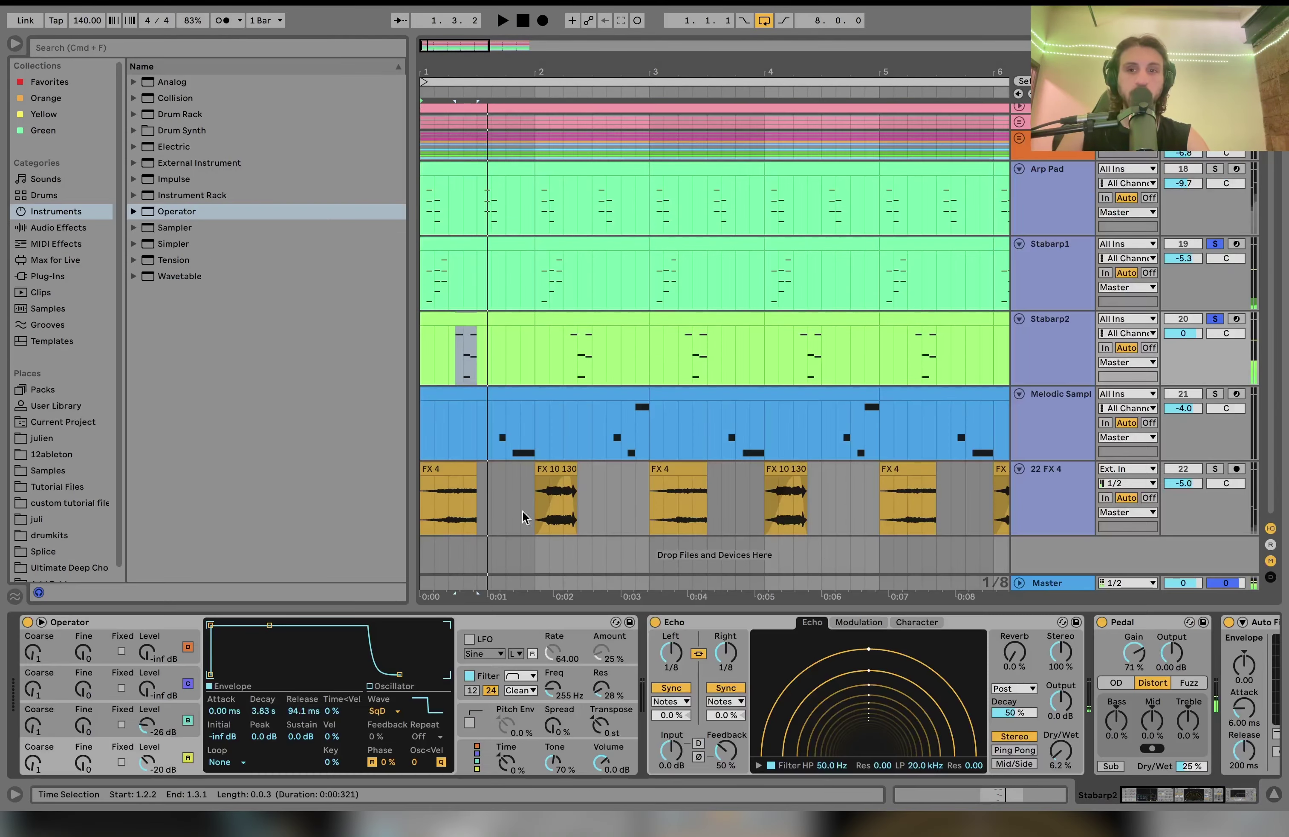
left_click(1040, 277)
key("space")
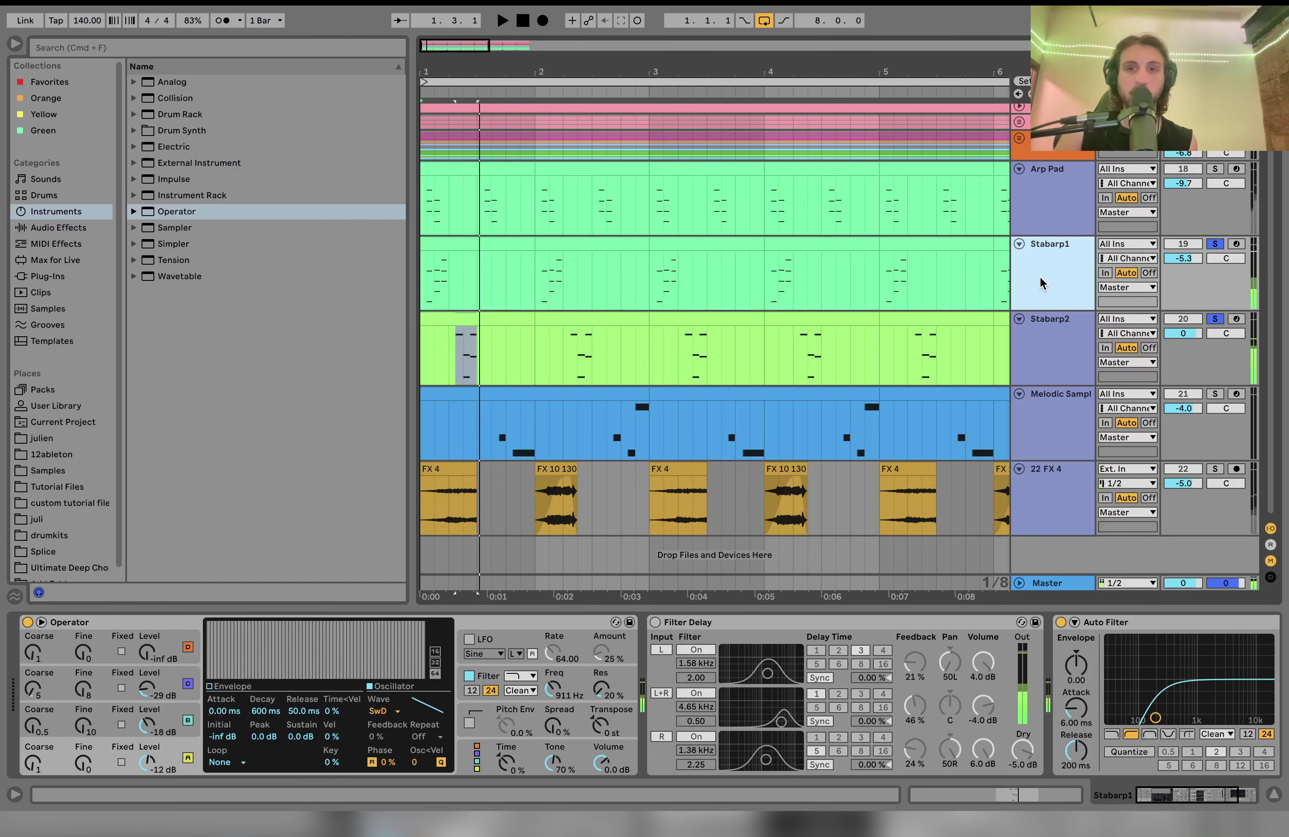
Solo only Stabarp1 and show the settings of its Operator's oscillators A, B and C and filter envelope.
left_click(1216, 244)
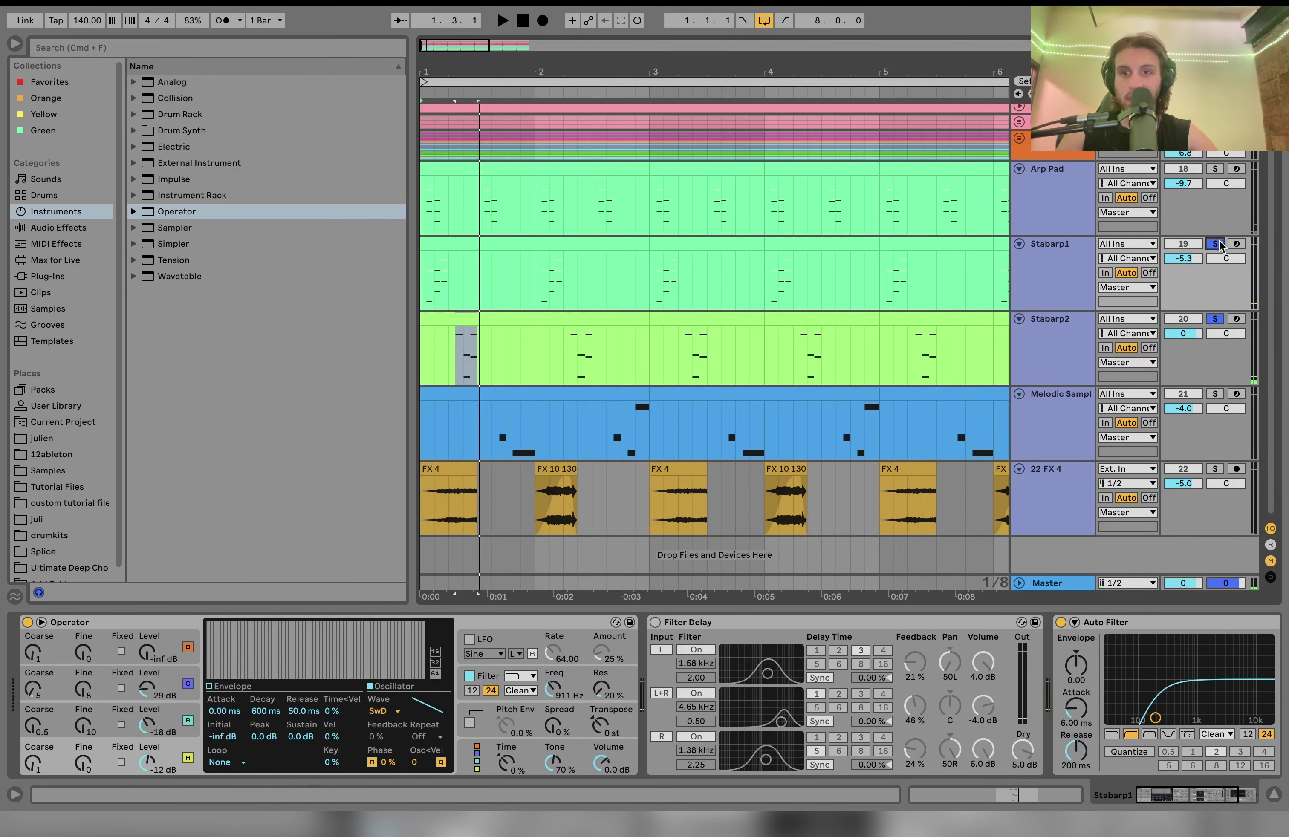
mouse_move(139, 805)
left_click(163, 763)
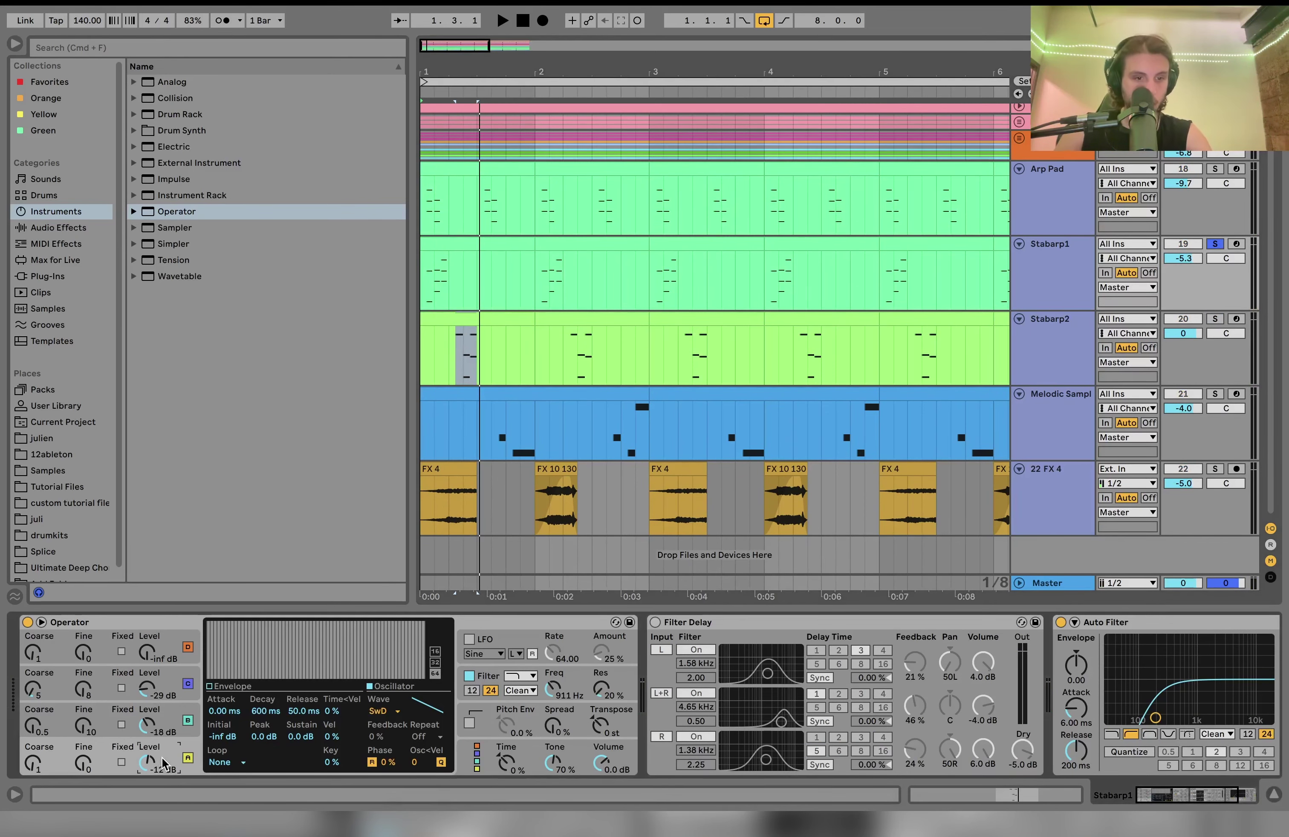
left_click(157, 725)
left_click(160, 687)
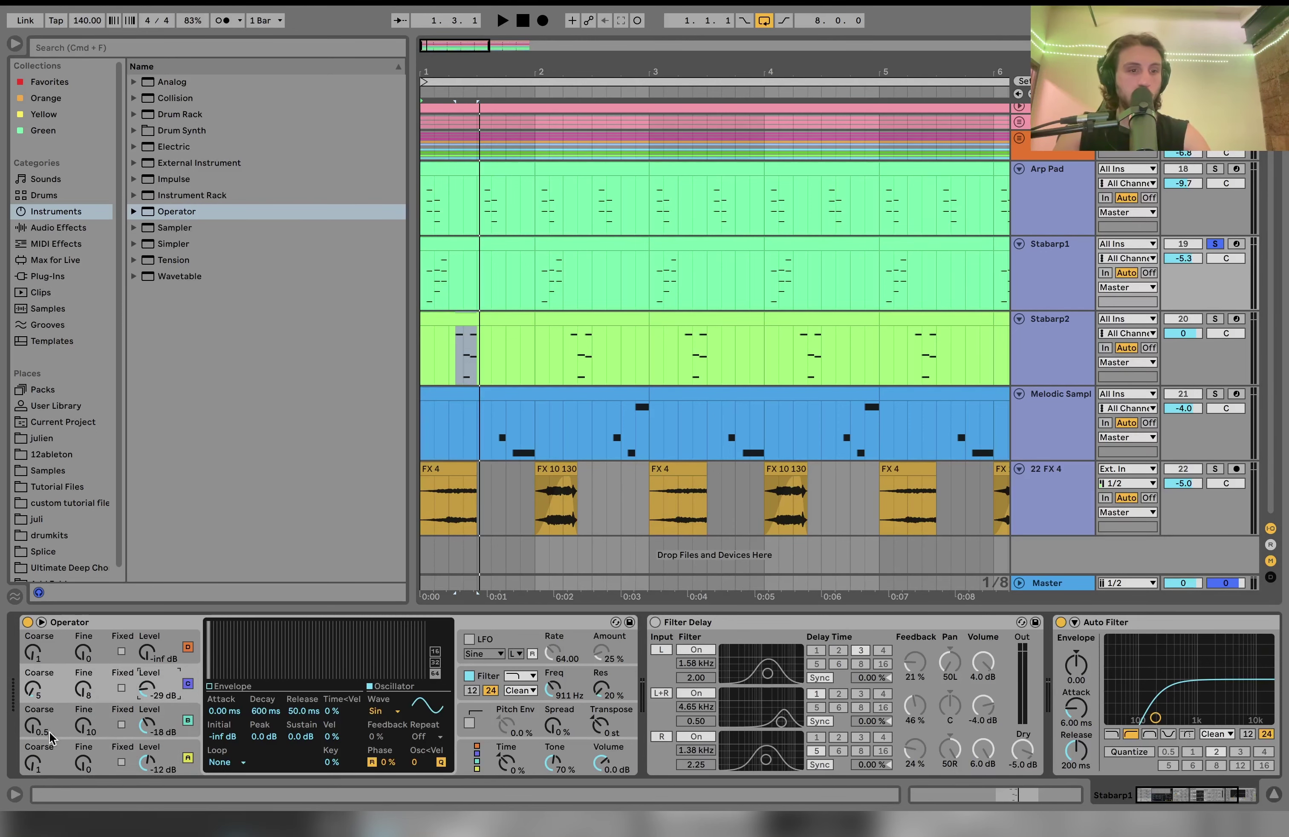
left_click(587, 692)
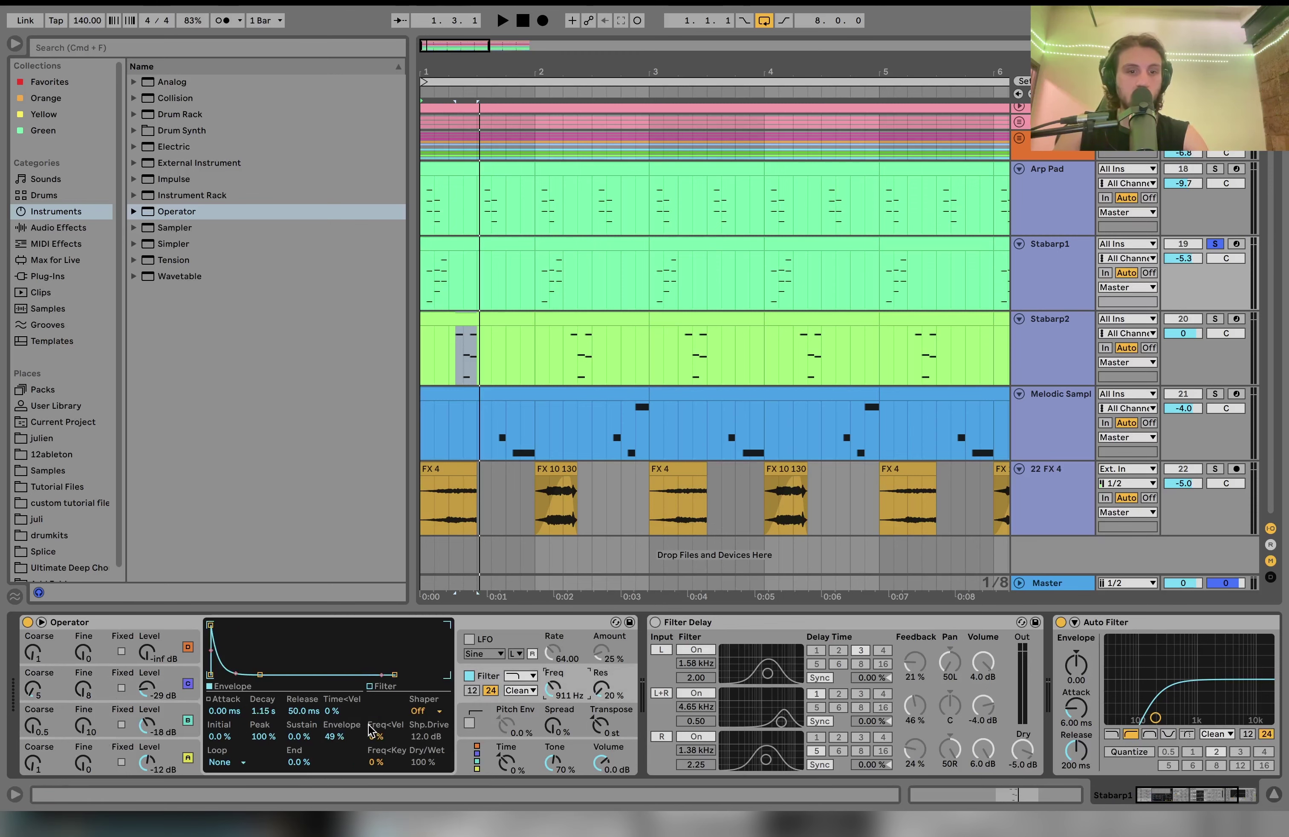
Delete the inactive Filter Delay from the Stabarp1 device chain and play the track.
scroll(390, 719, "right", 5)
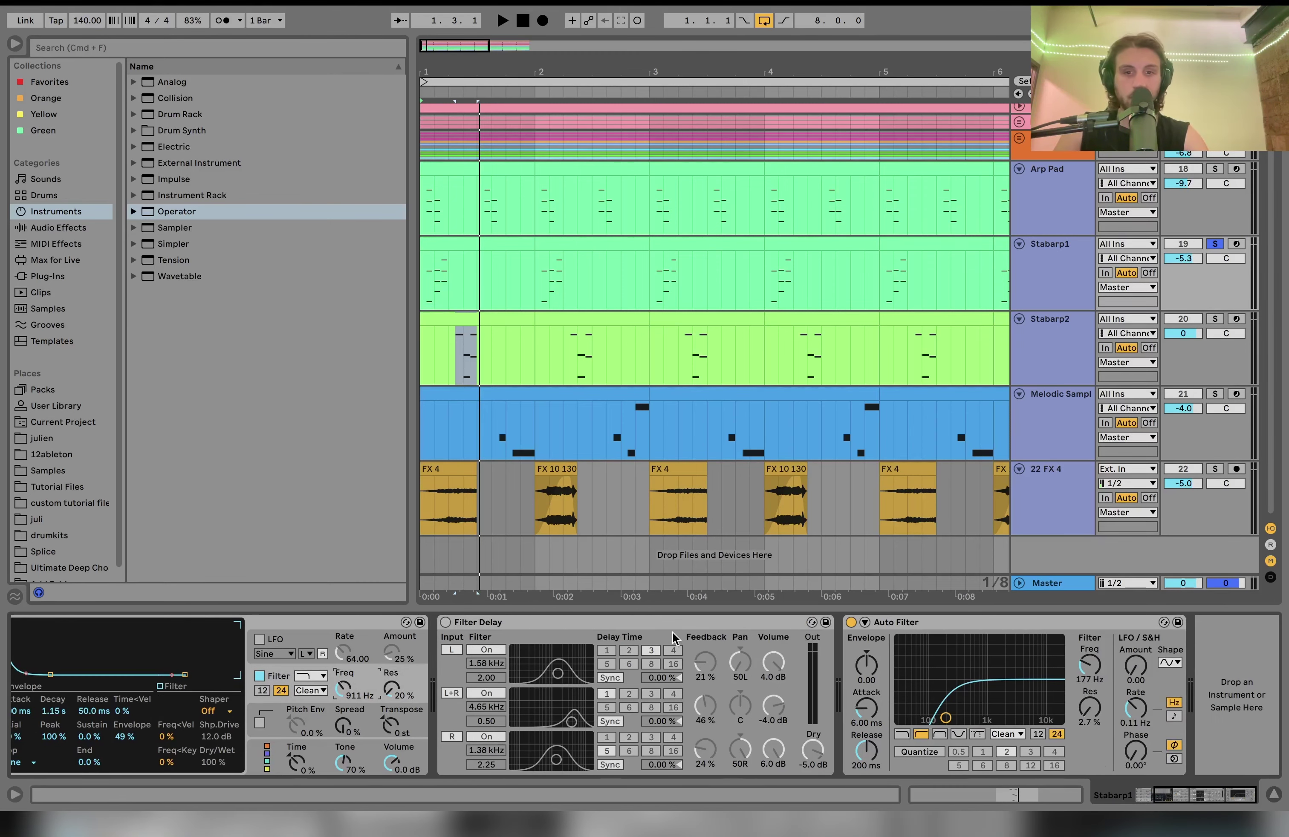
left_click(678, 620)
key("Delete")
key("space")
Play Stabarp2 soloed, and show its Operator's oscillator B and filter envelope plus the Echo, Pedal and Auto Filter.
left_click(1216, 320)
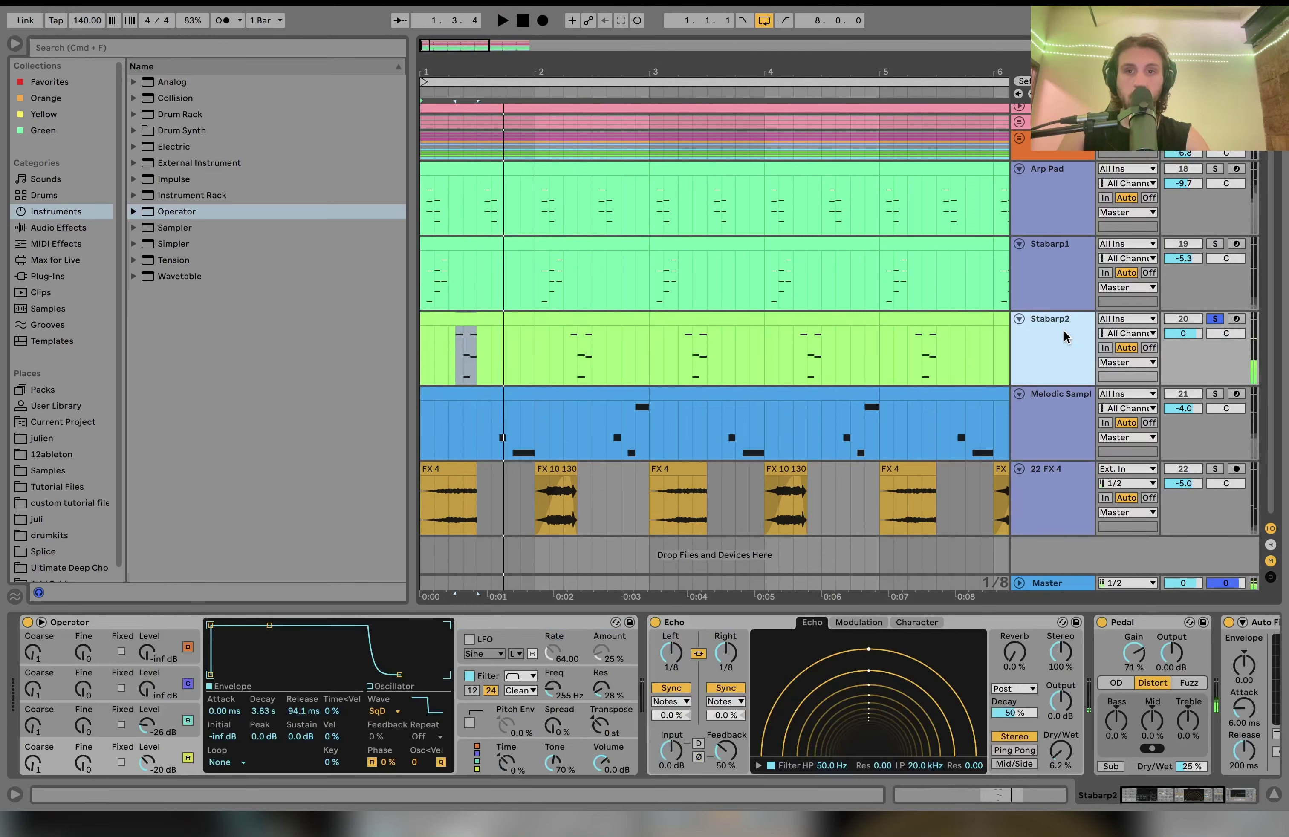
key("space")
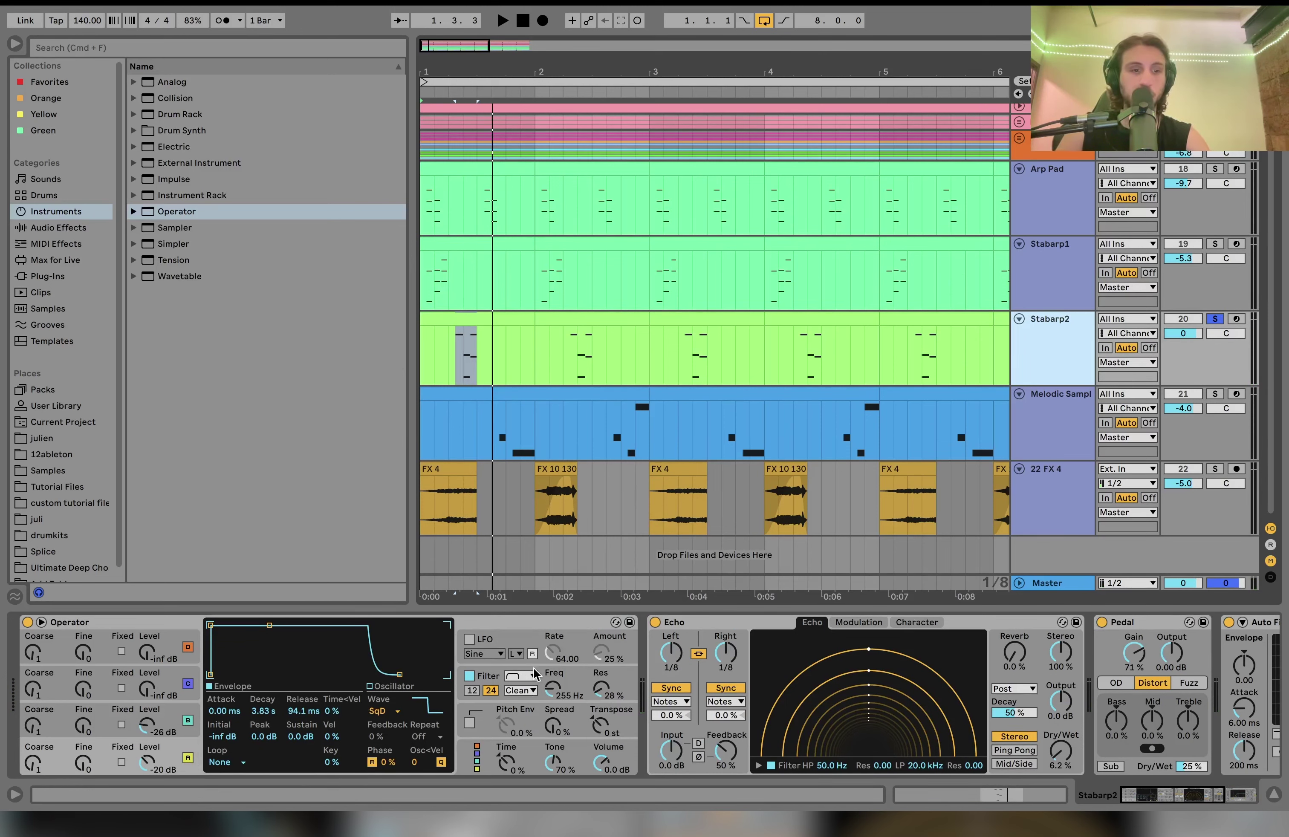
key("space")
key("space")
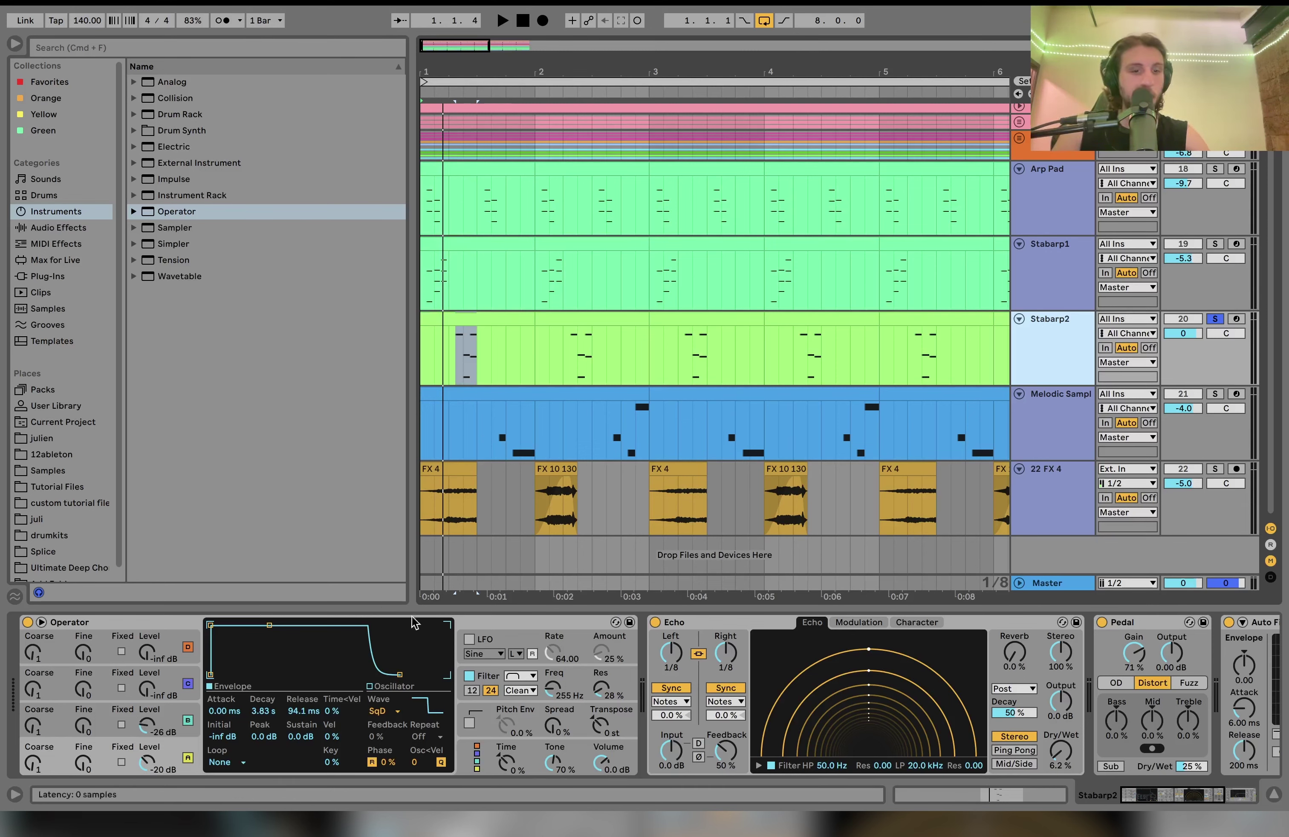
left_click(171, 717)
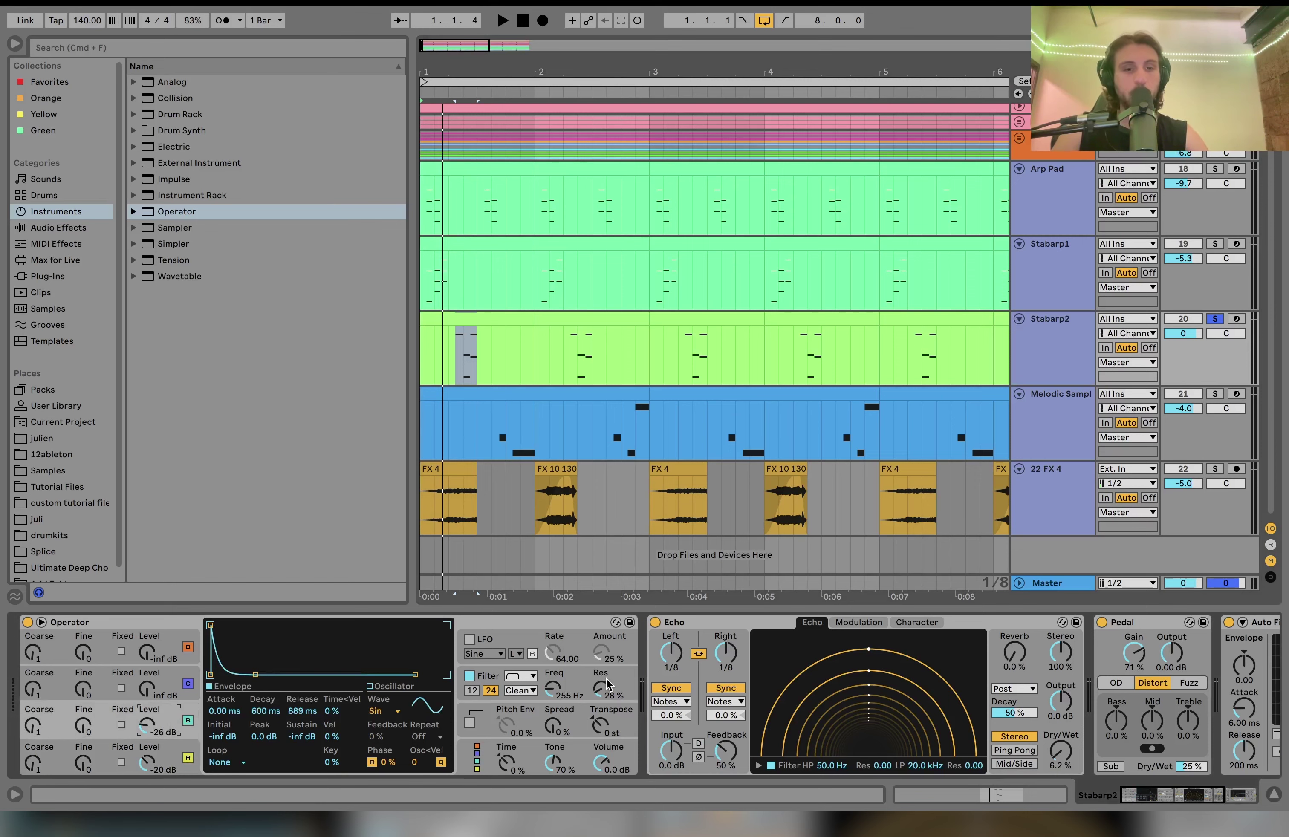
left_click(575, 677)
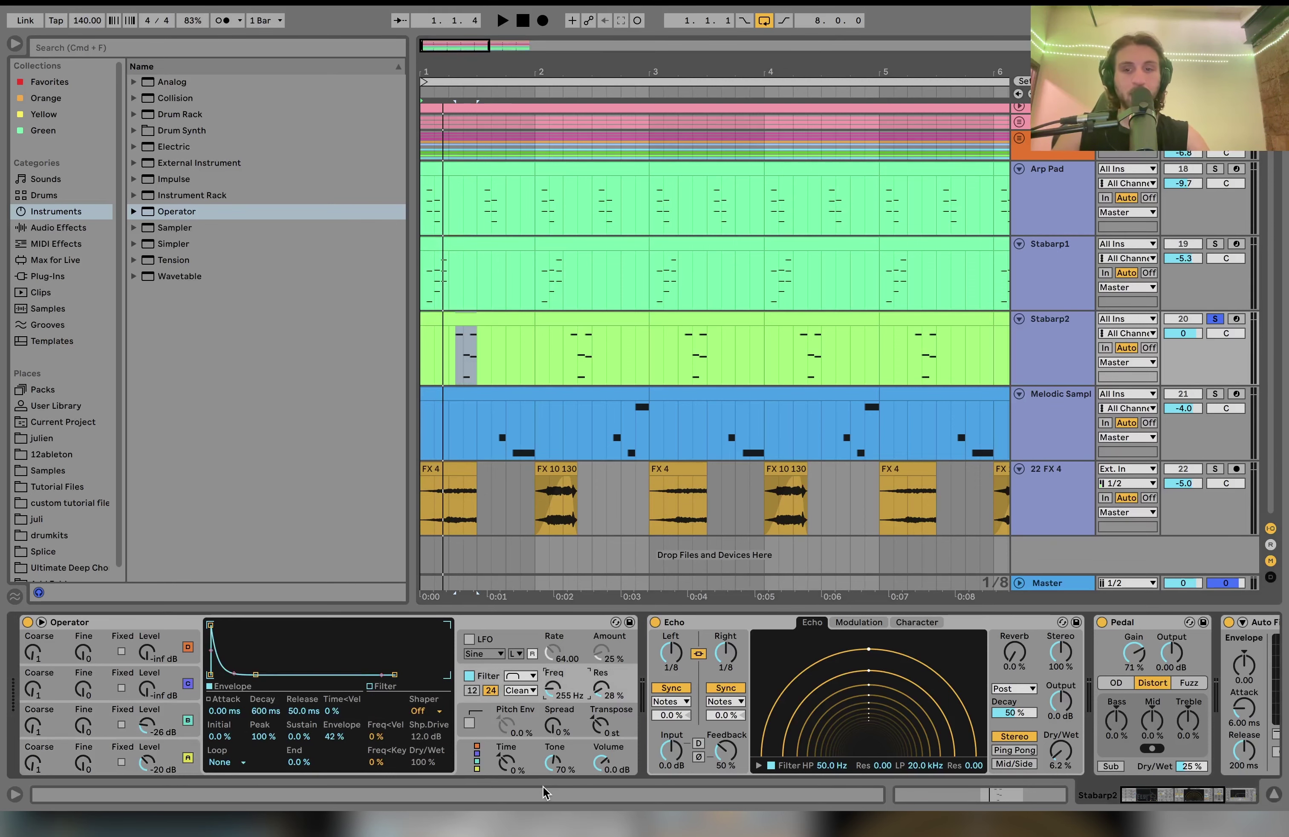
scroll(666, 710, "right", 5)
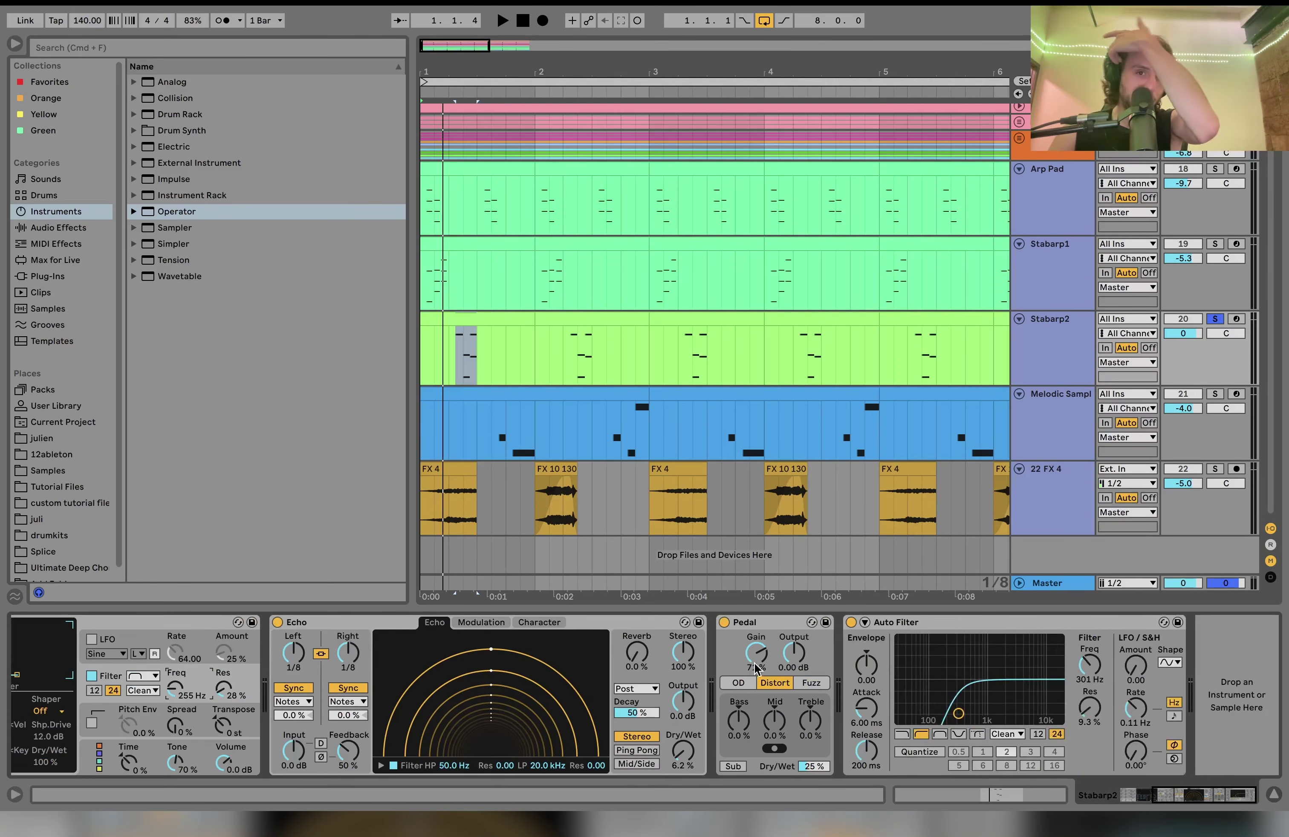
Add Stabarp1 to the soloed Stabarp2 and play both stab tracks together.
left_click(1216, 244)
key("space")
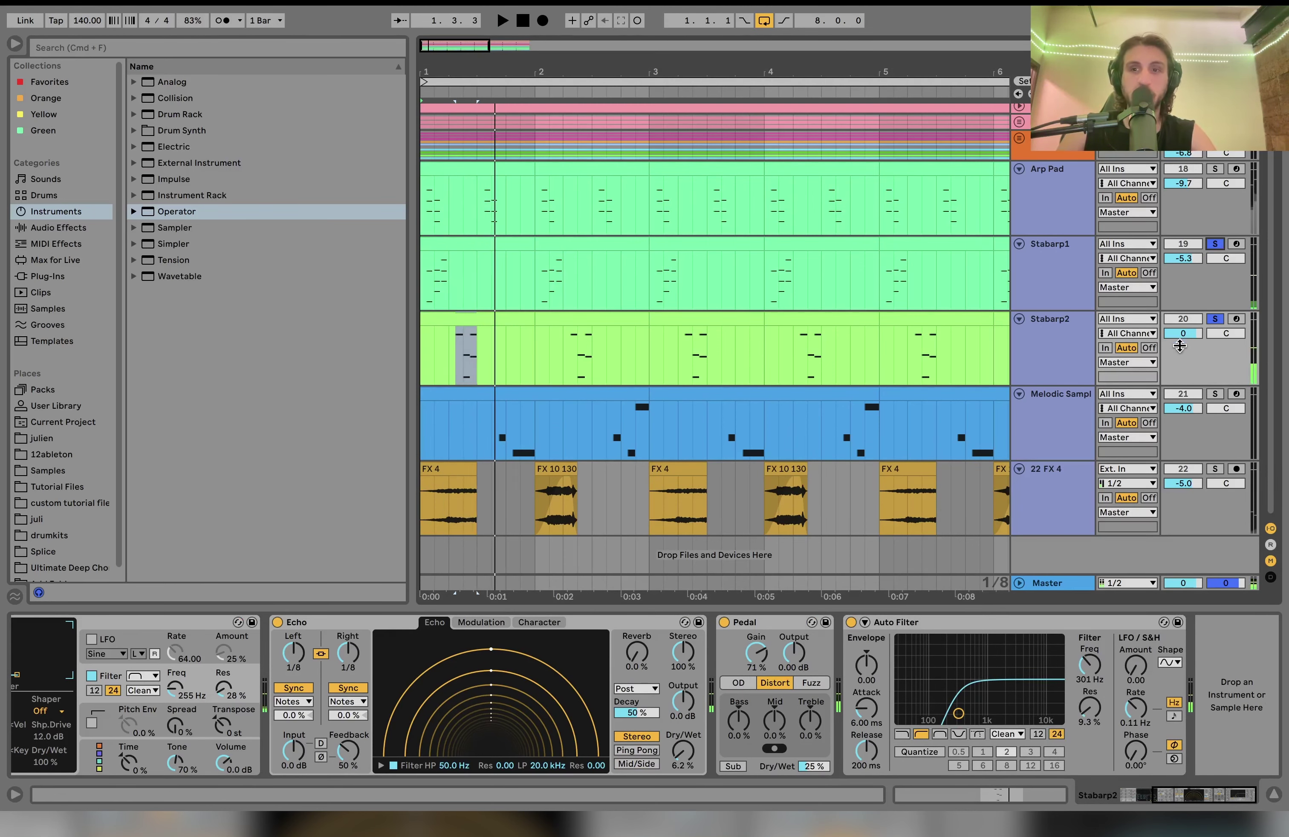
Play only the Melodic Sample track soloed, and show the Slice 8 sample's source file in the browser.
left_click(1214, 395)
left_click(477, 440)
key("space")
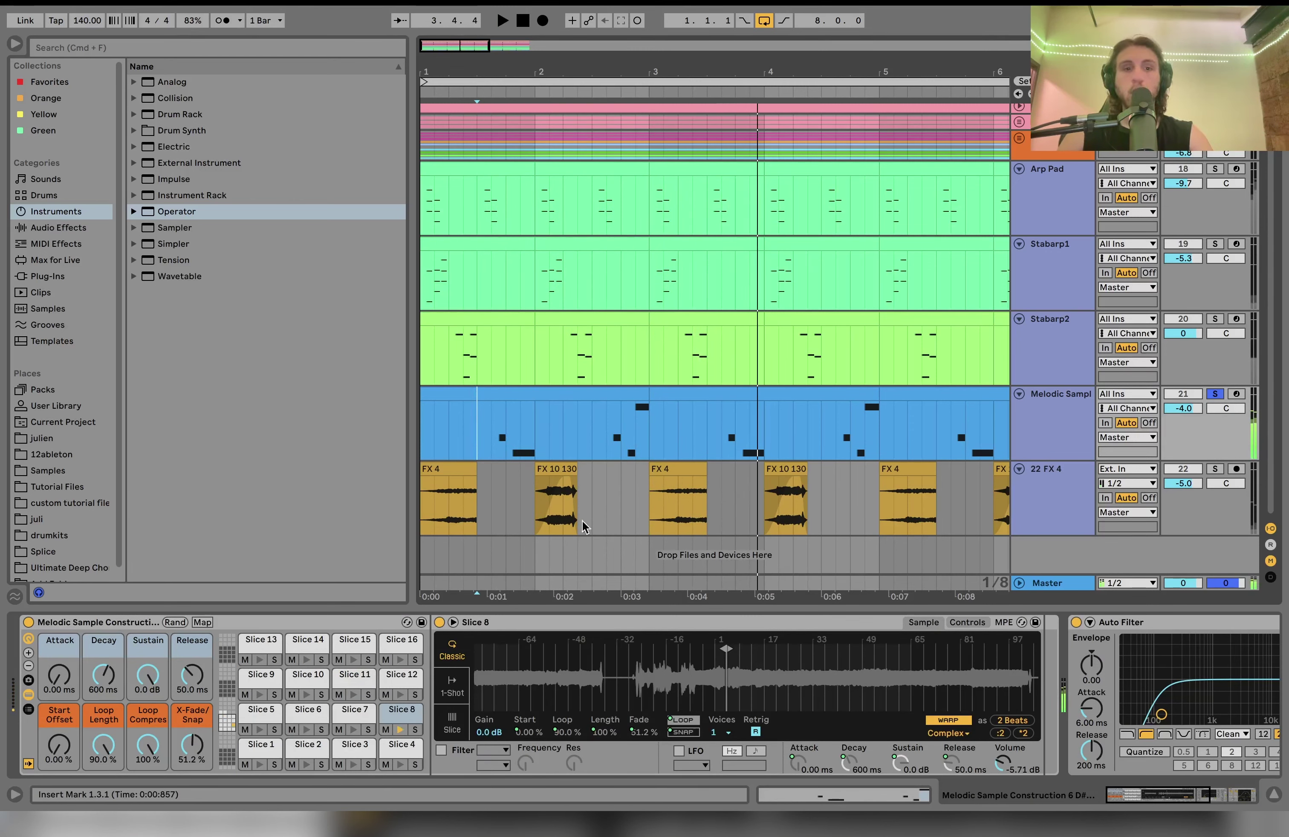
right_click(609, 685)
left_click(655, 703)
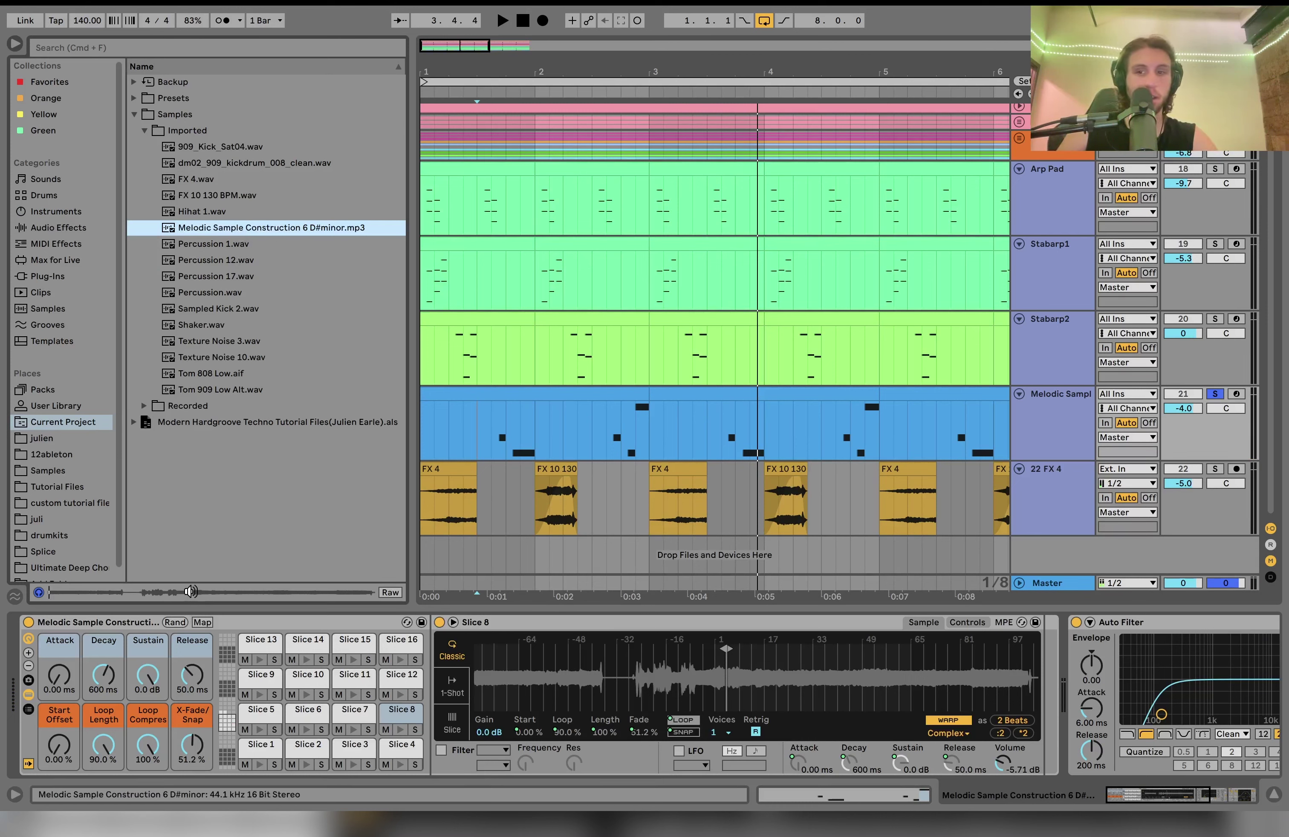
left_click(477, 424)
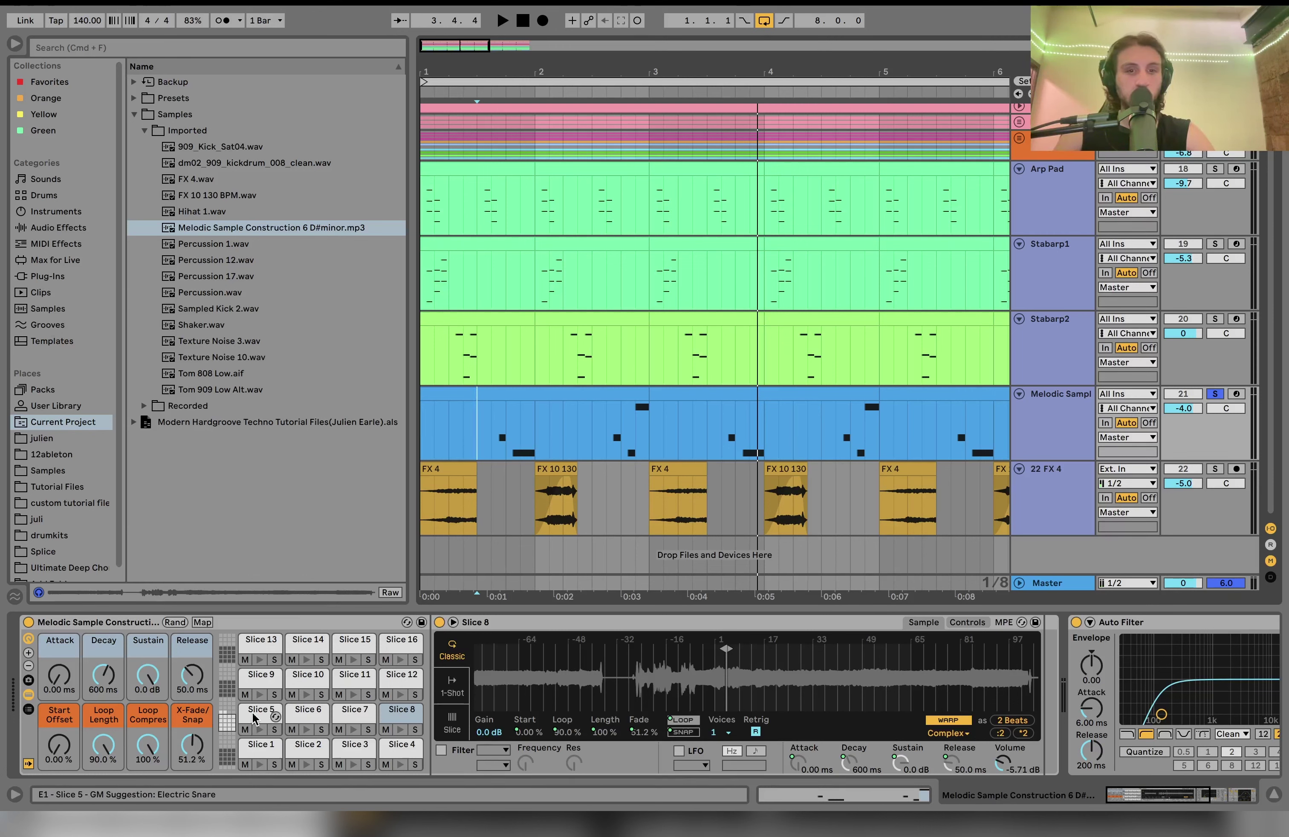
Insert an audio track below Melodic Sample, place Melodic Sample Construction 6 D#minor.mp3 on it at bar 10, and open the clip.
key("minus")
key("minus")
left_click(1054, 434)
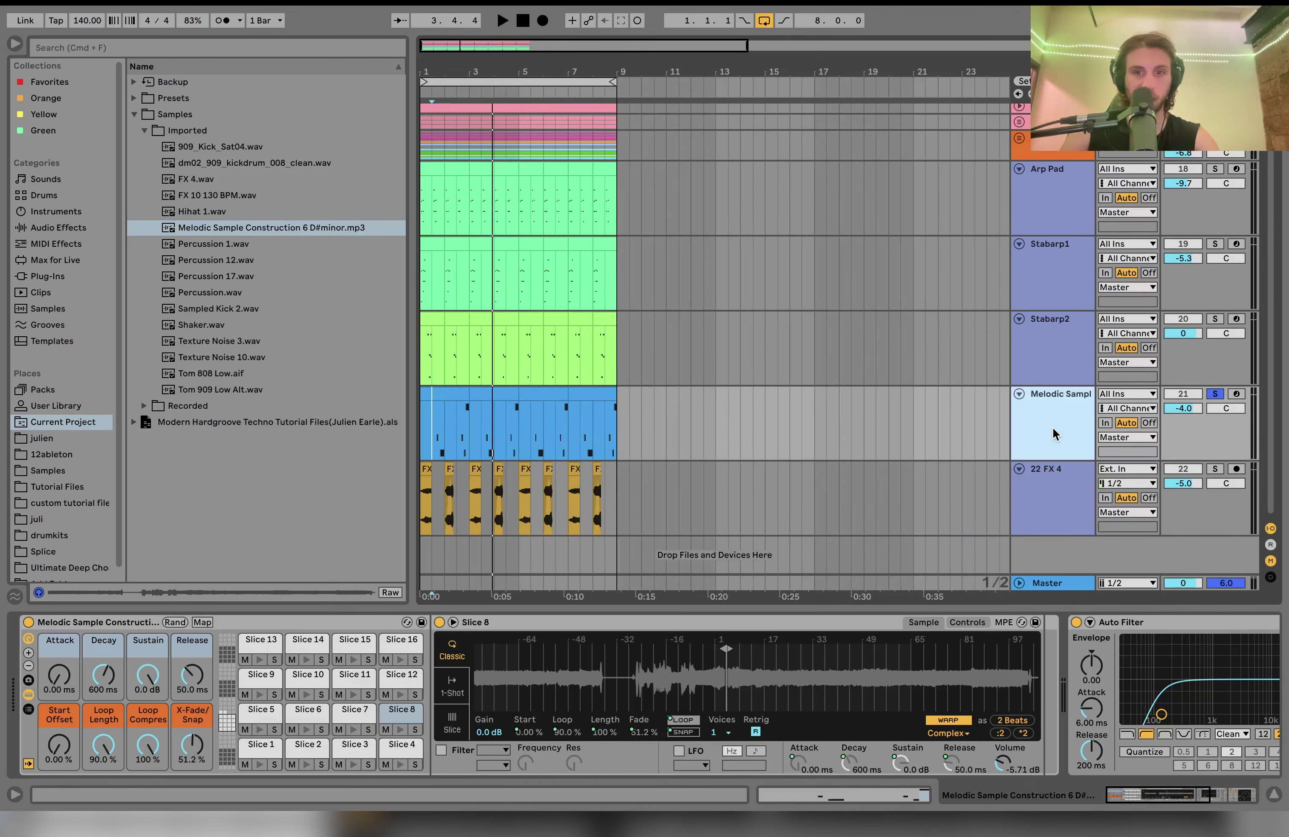
key("super+t")
left_click_drag(271, 228, 647, 481)
double_click(681, 466)
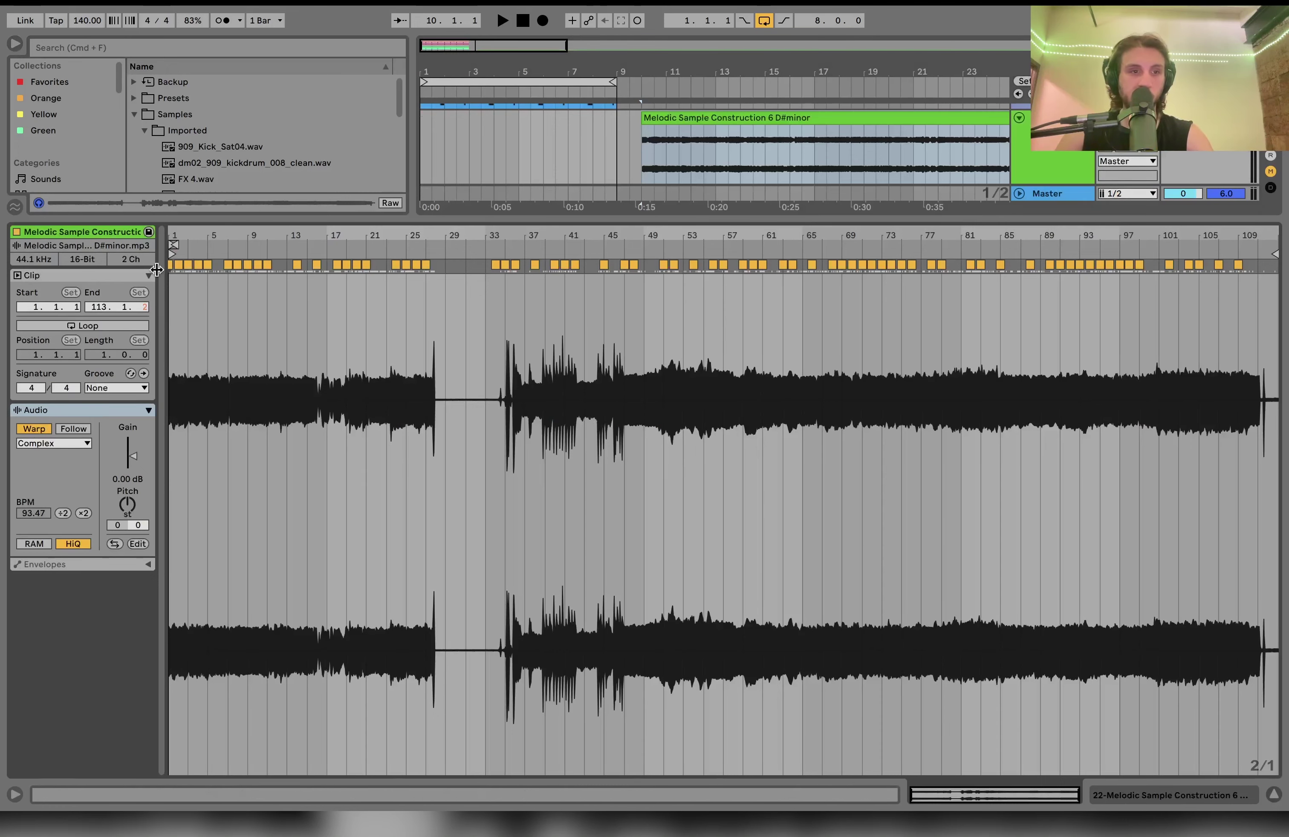
Turn off Warp for the sample clip and audition it from start points at about 2:50 and 2:14.5.
left_click(36, 429)
mouse_move(174, 239)
left_mouse_down()
mouse_move(652, 283)
mouse_move(768, 330)
left_mouse_up()
key("space")
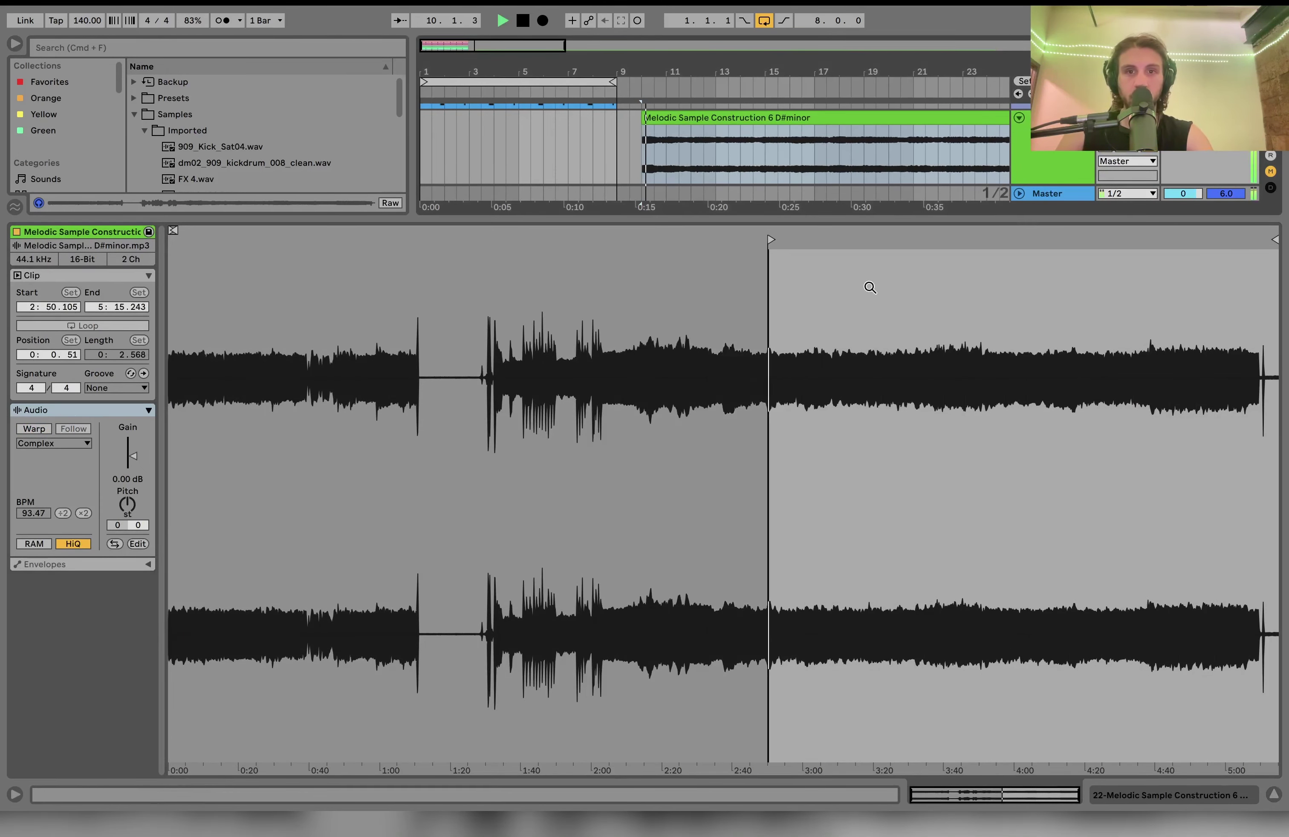
mouse_move(772, 242)
left_mouse_down()
mouse_move(619, 243)
mouse_move(645, 241)
left_mouse_up()
key("space")
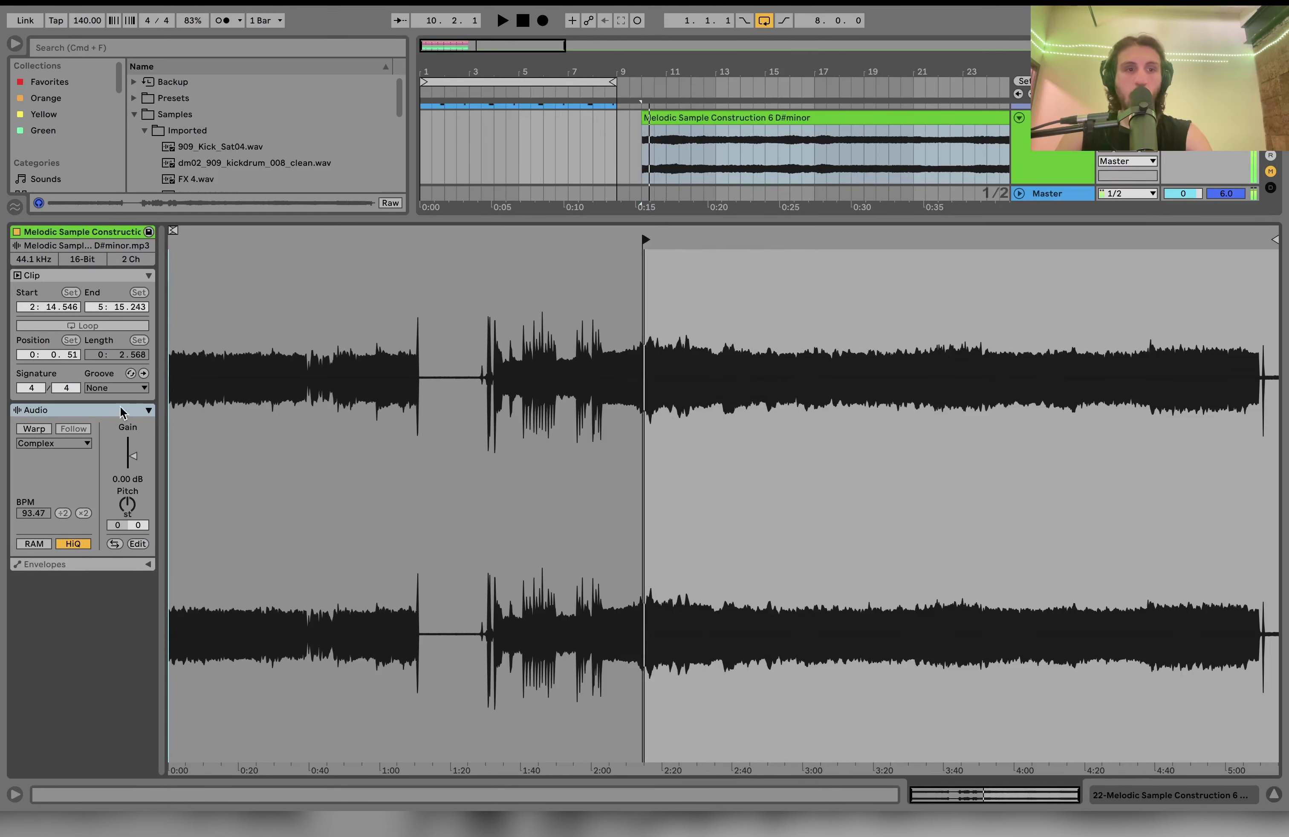
Turn Warp back on for the sample clip and view the Slice to New MIDI Track options without slicing.
left_click(39, 431)
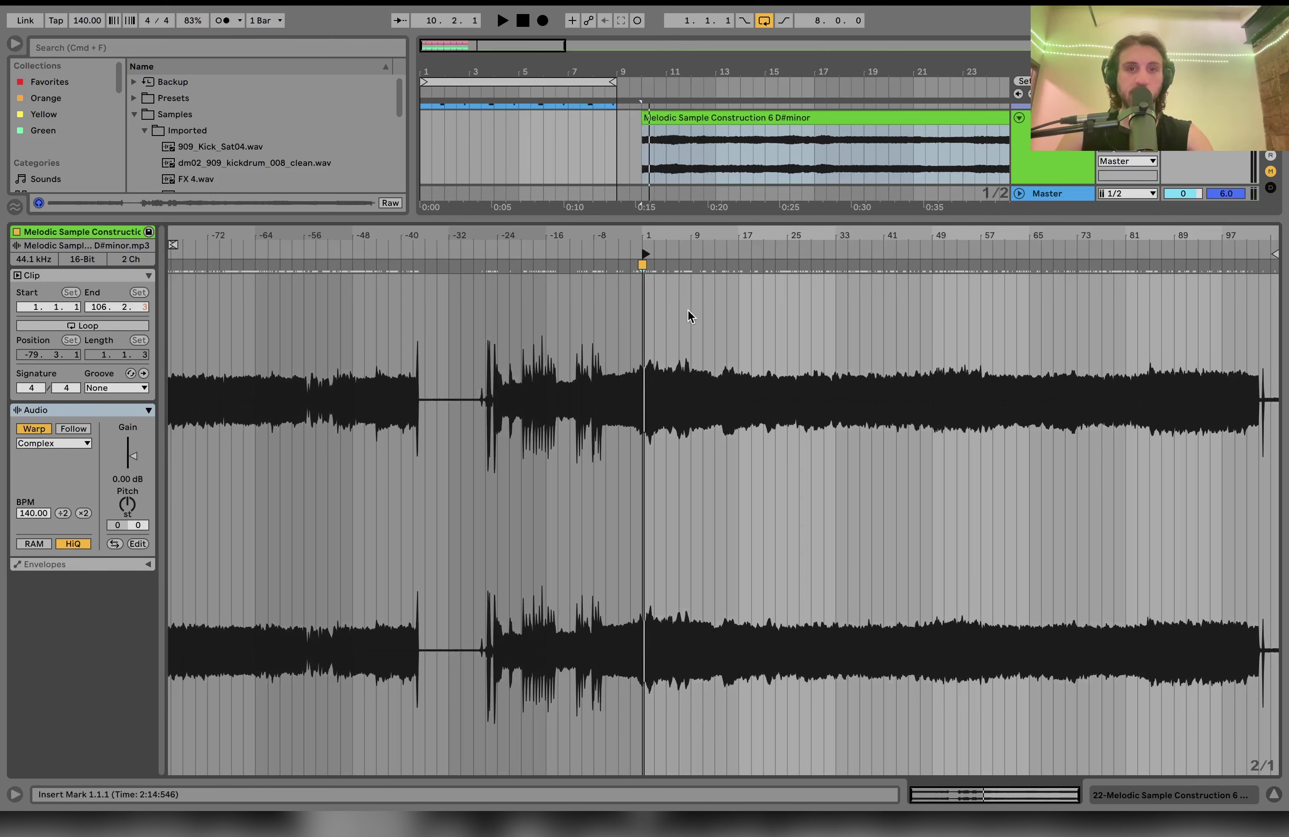
right_click(688, 310)
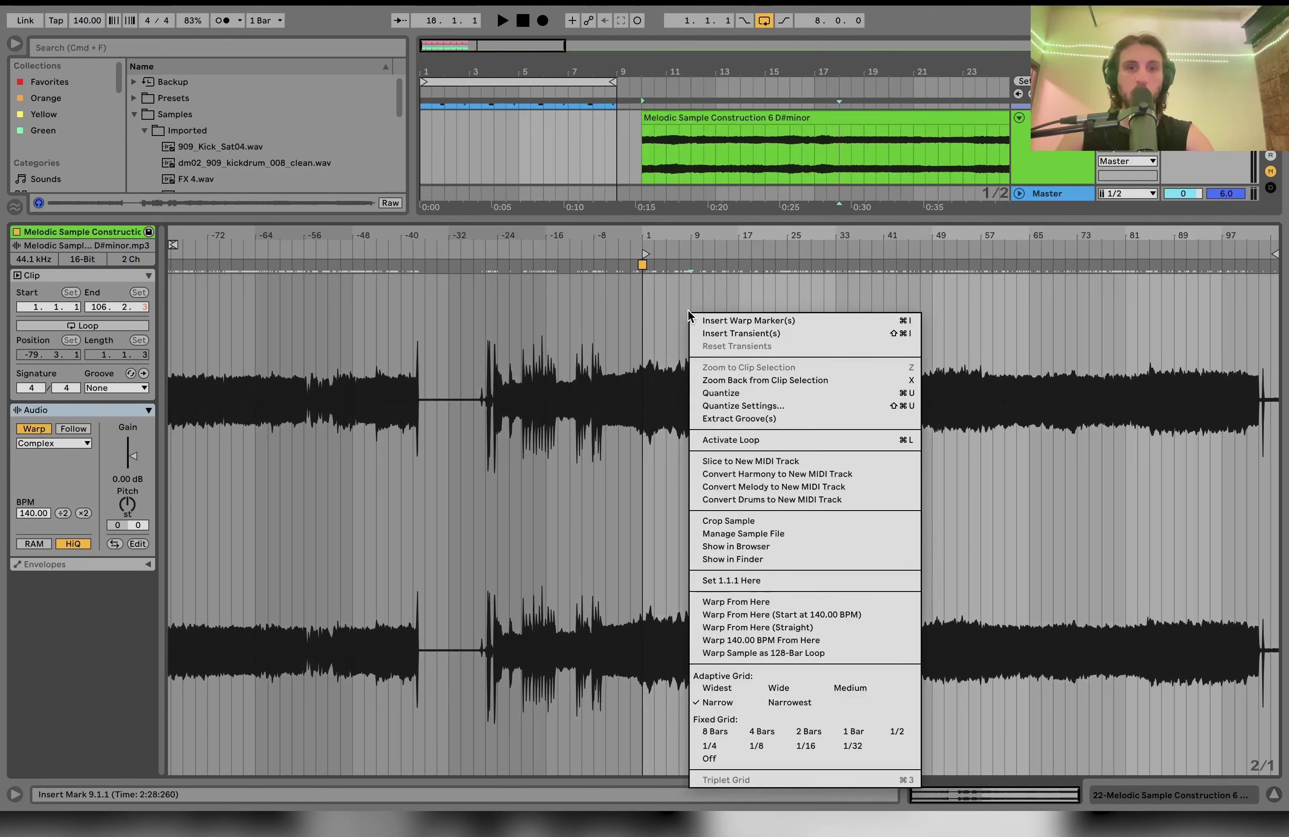
left_click(750, 462)
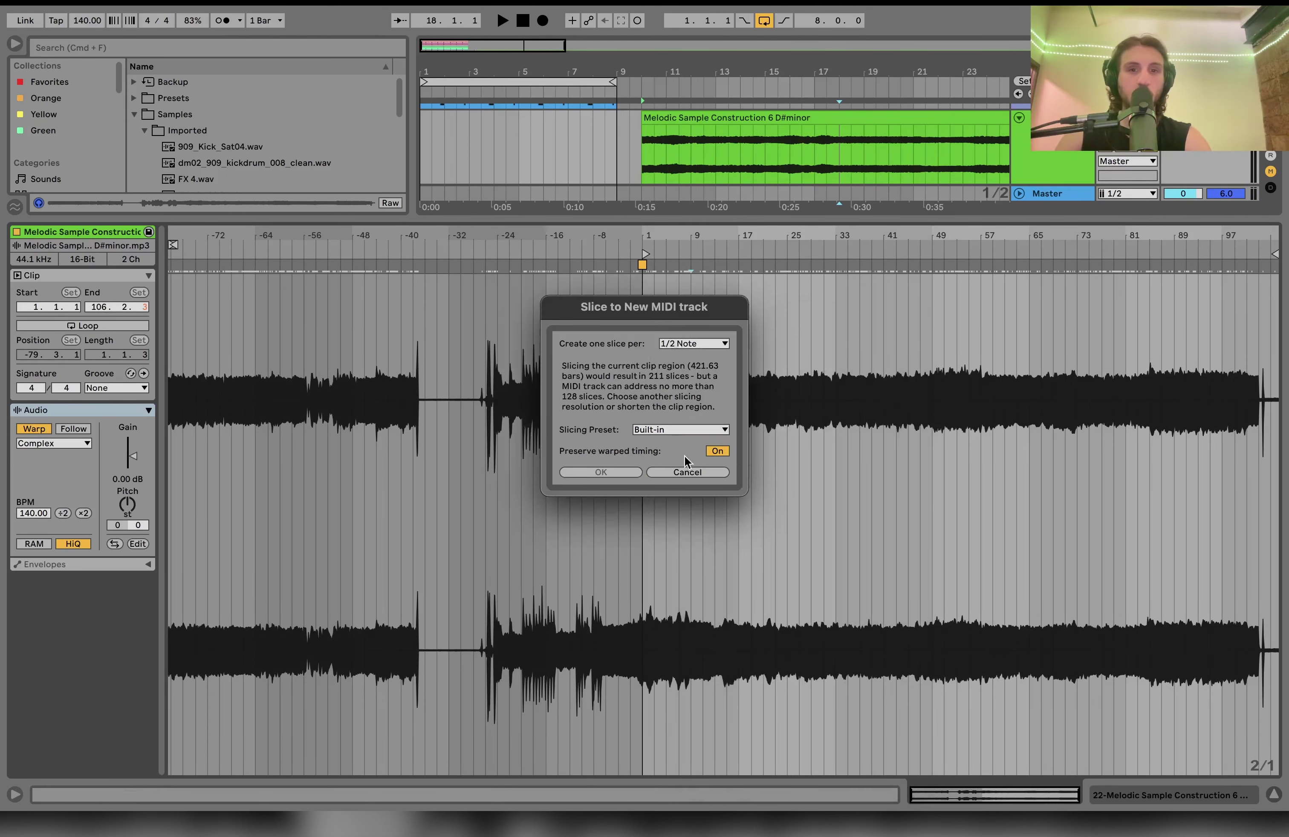
left_click(688, 472)
Delete the new audio track holding the unsliced melodic sample.
left_click(1042, 163)
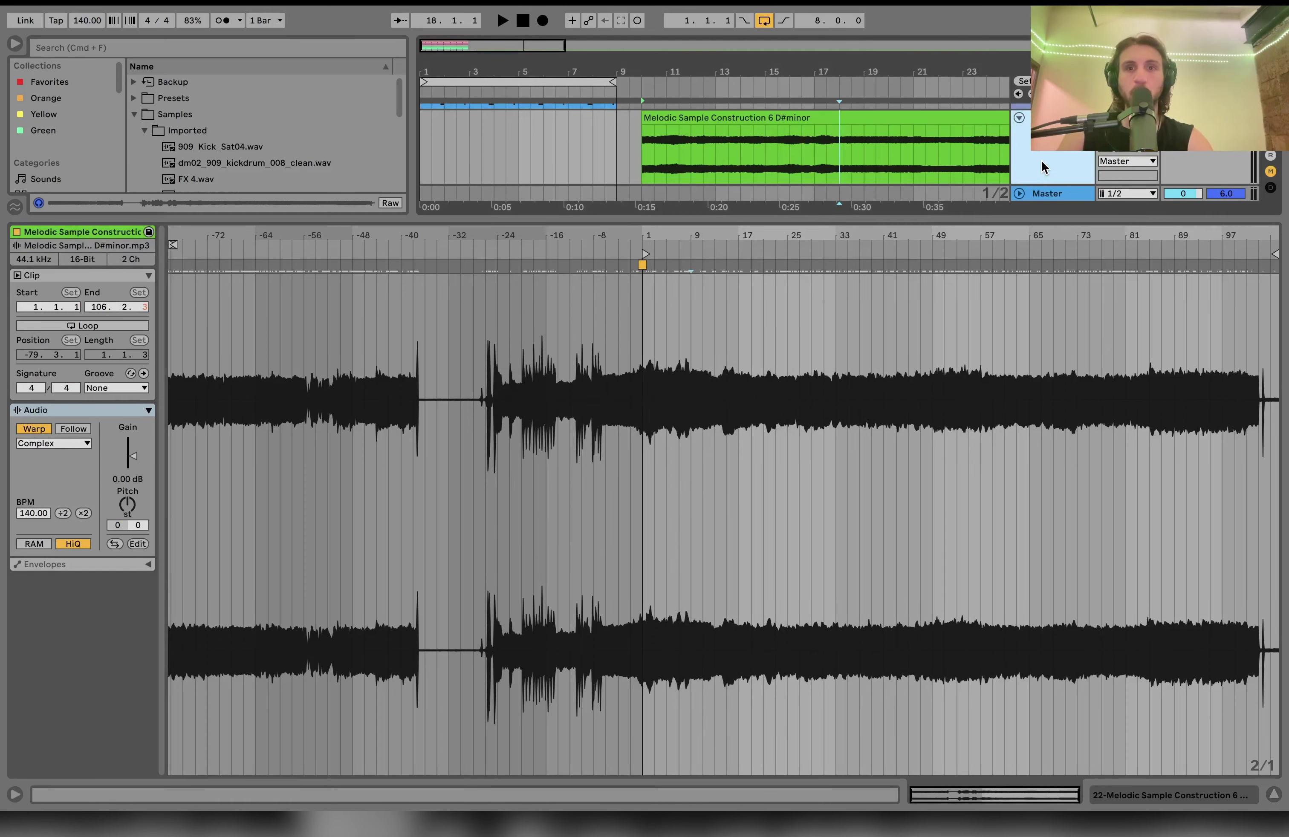
key("Delete")
double_click(1042, 160)
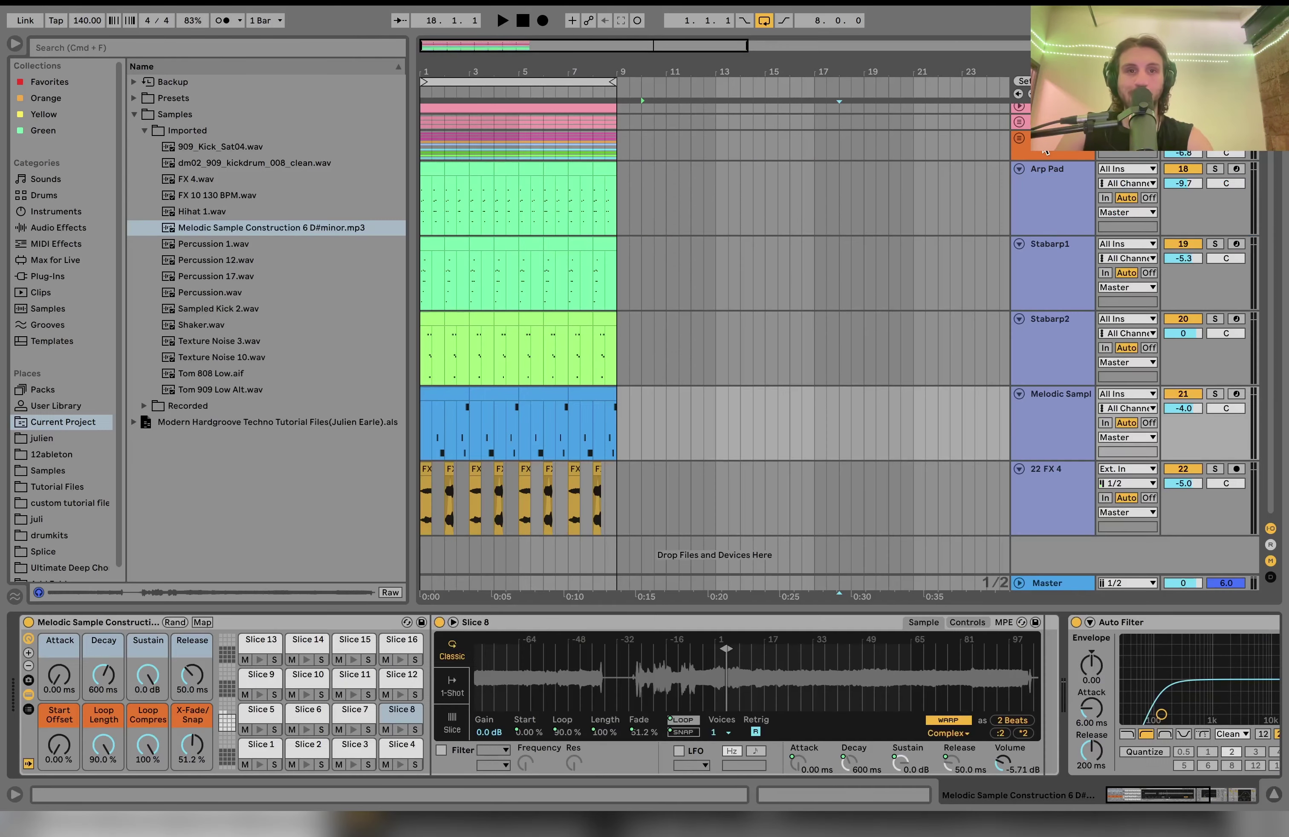
Open the first Melodic Sample MIDI clip and audition its Slice 8, Slice 10 and Slice 14 notes.
double_click(447, 399)
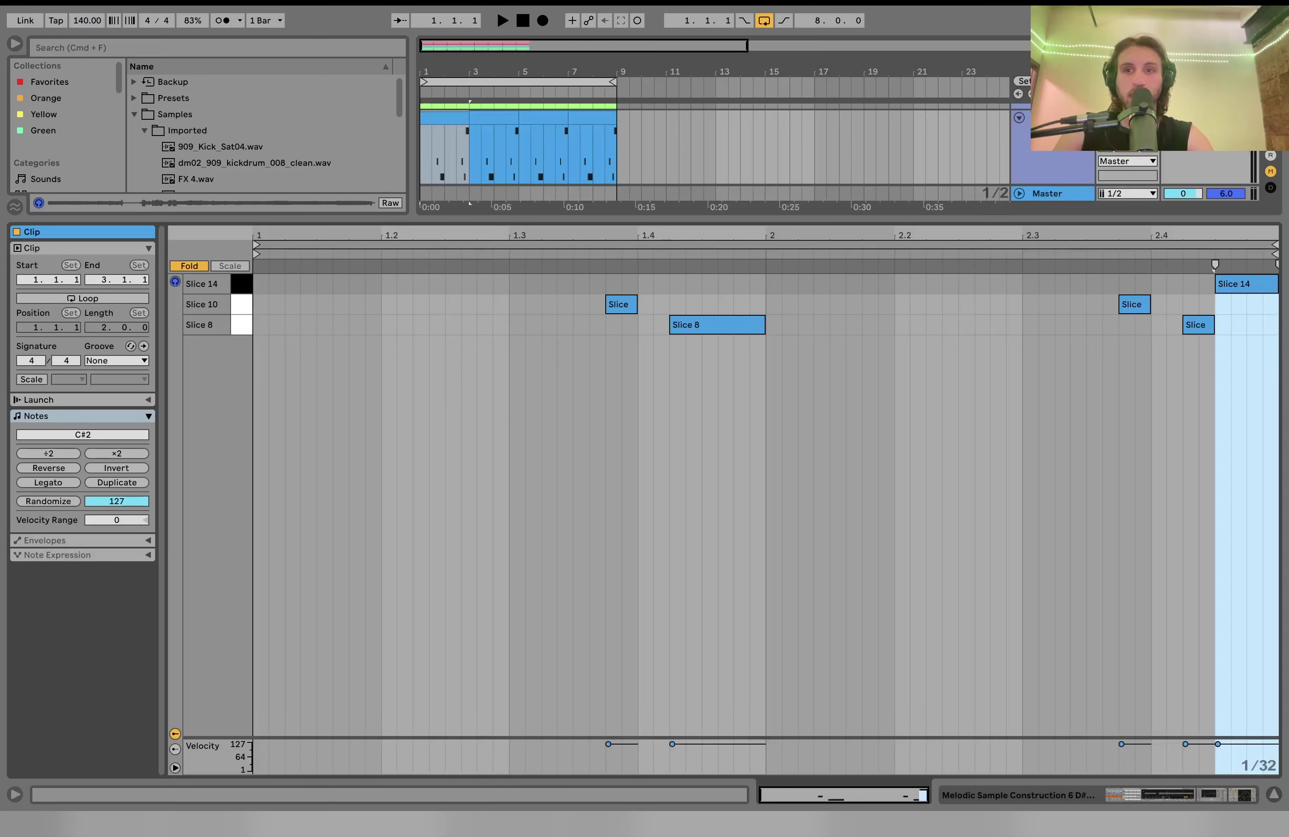
left_click(1212, 118)
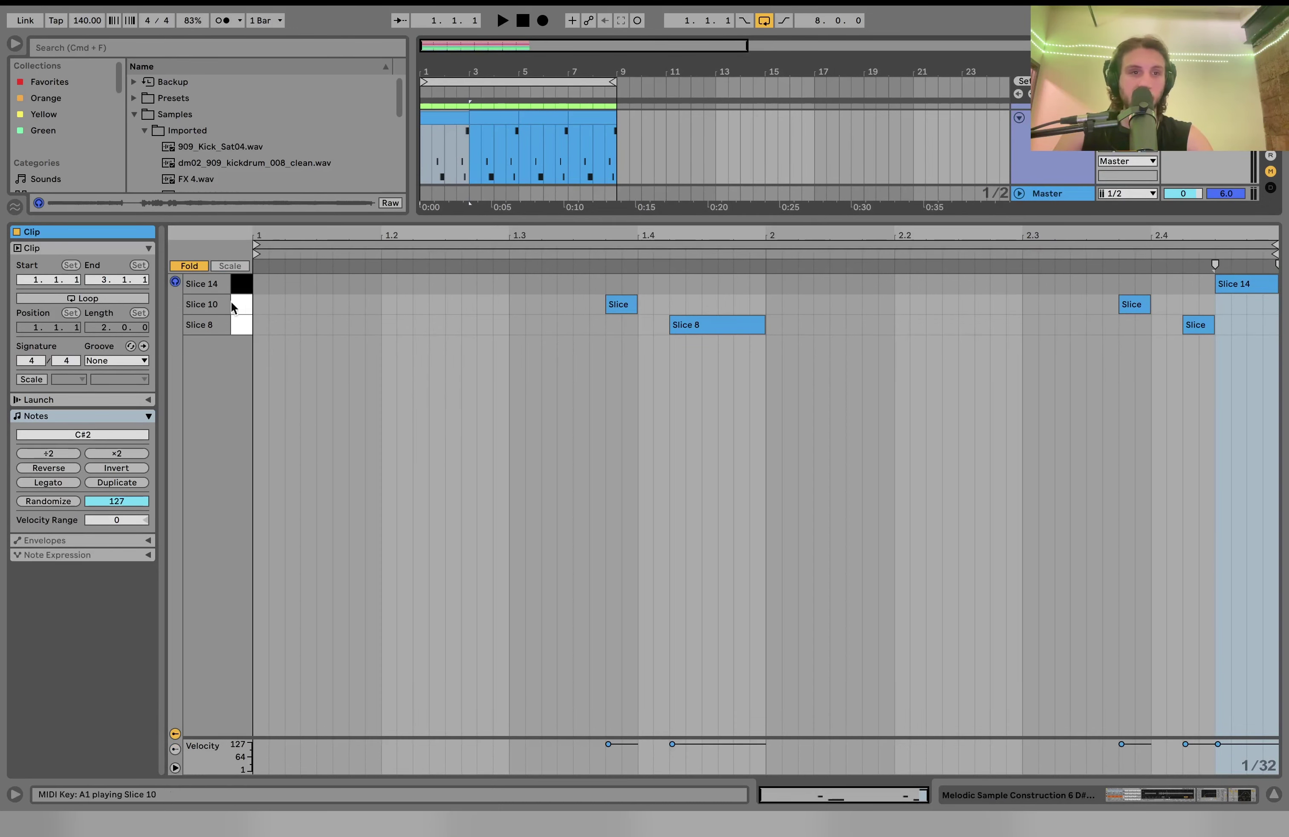
left_click(239, 329)
left_click(237, 310)
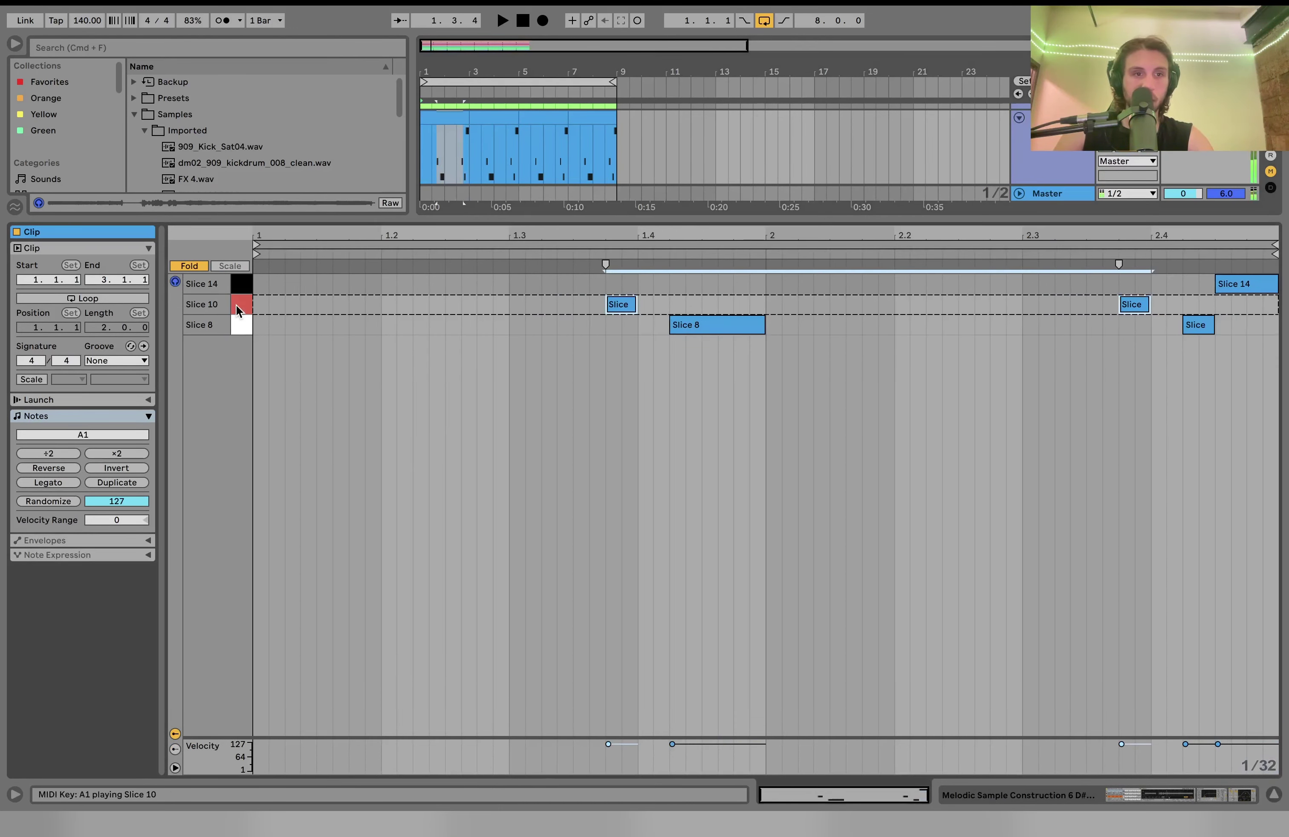
left_click(240, 284)
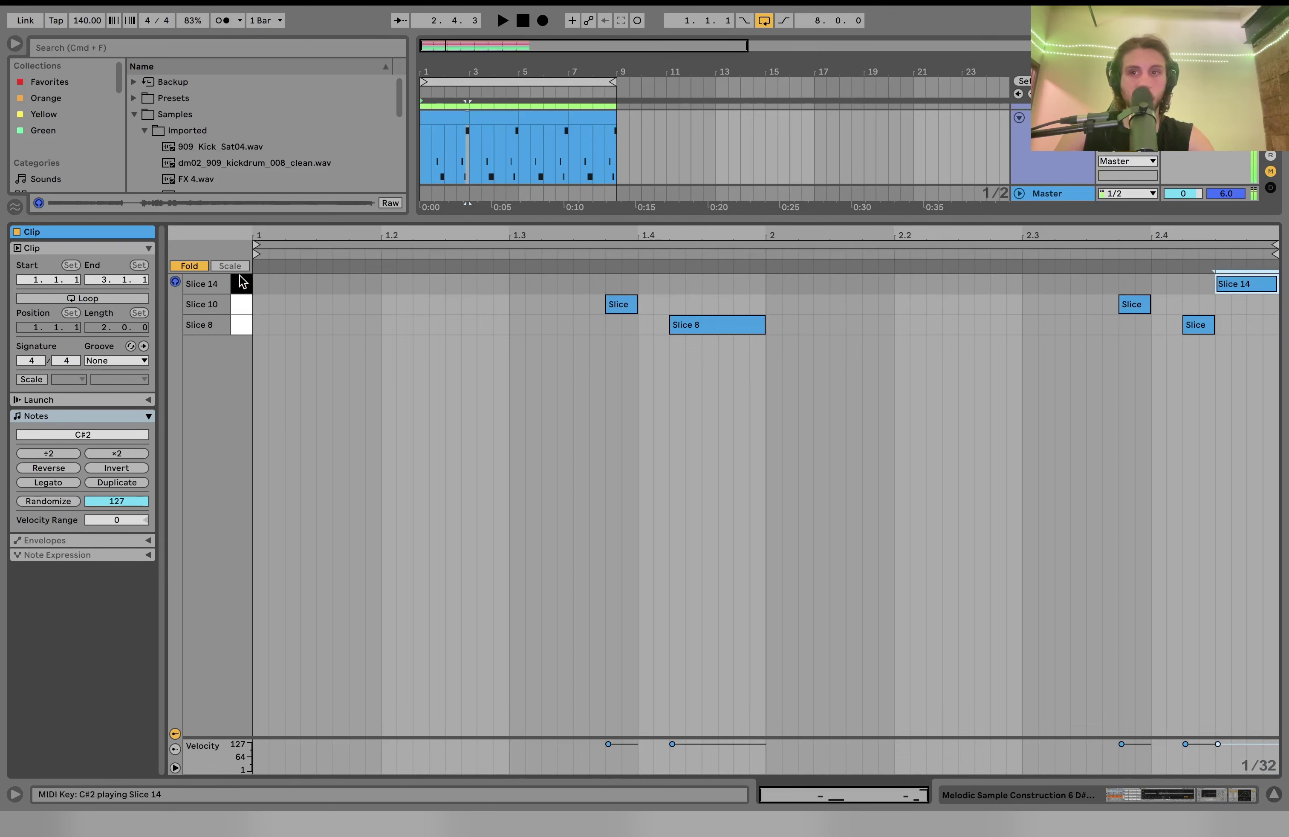
Unfold the clip's note rows to show all slices, and audition unused ones such as Slice 18 and Slice 13.
key("f")
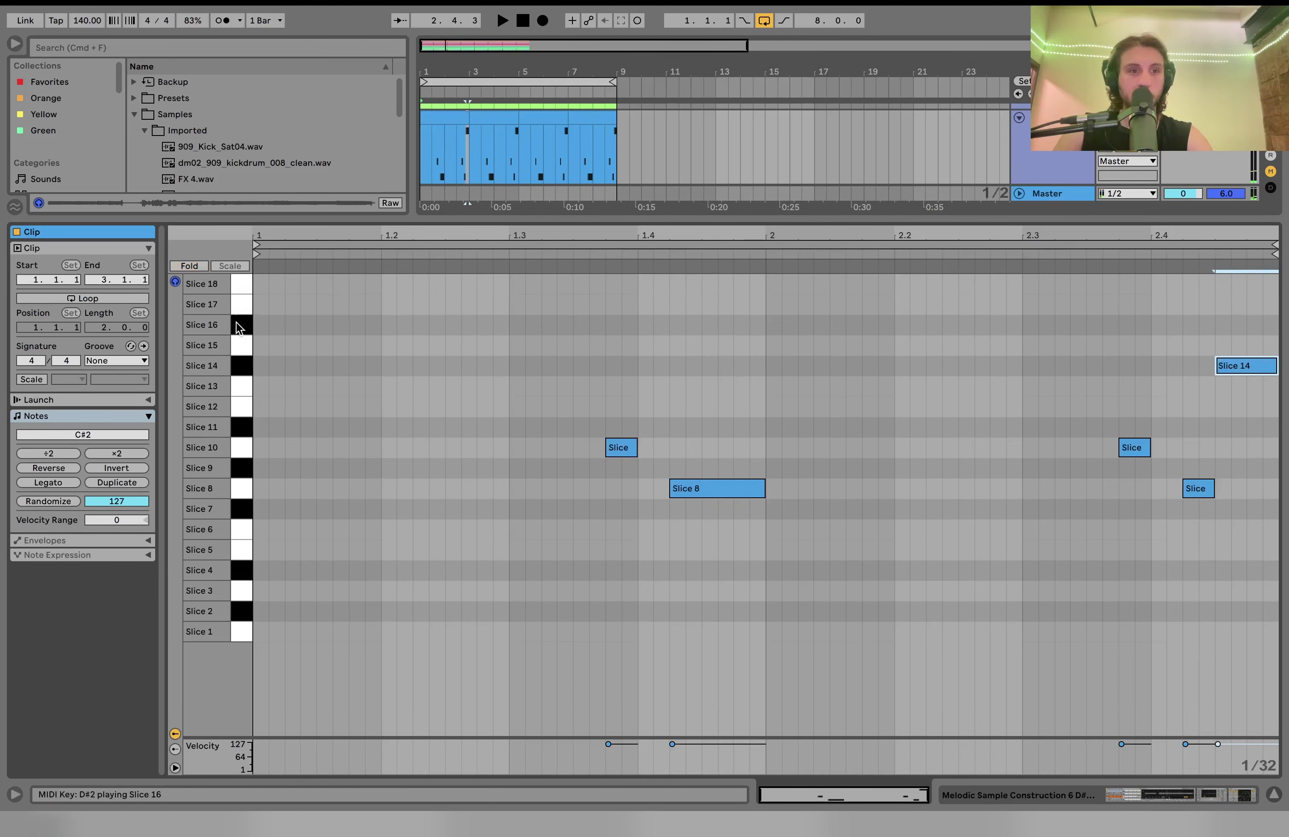
right_click(243, 284)
left_click(243, 284)
mouse_move(242, 284)
left_mouse_down()
mouse_move(253, 348)
mouse_move(254, 278)
left_mouse_up()
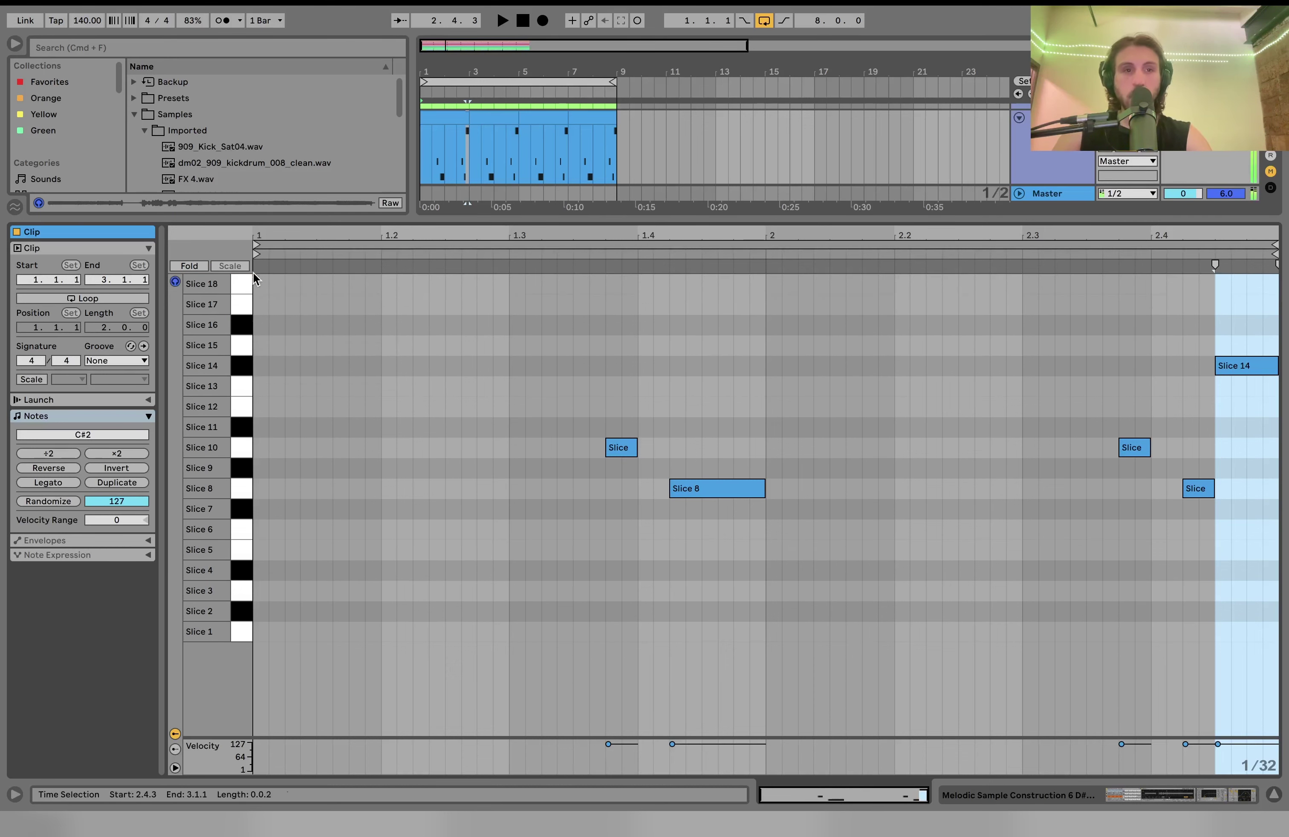
left_click(243, 388)
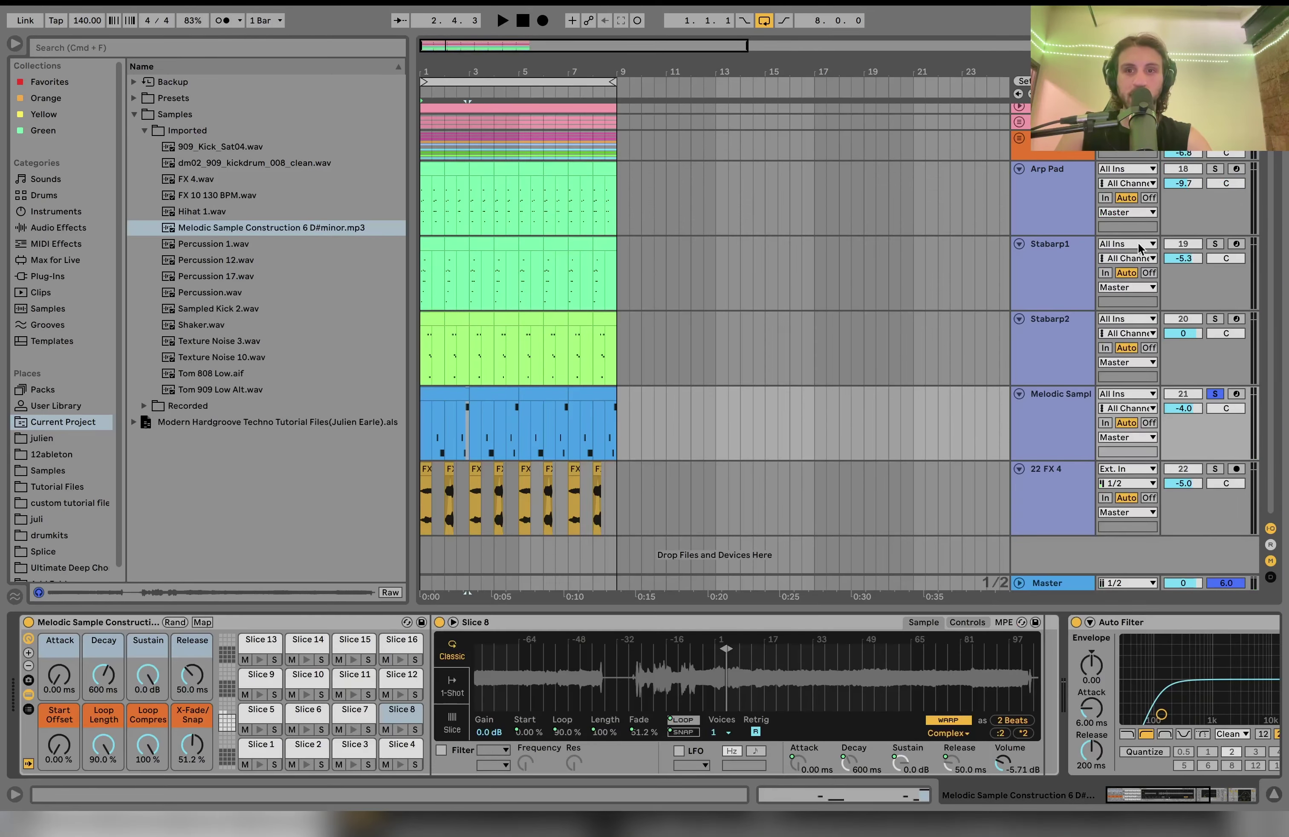
Add Stabarp1 and Stabarp2 to the soloed Melodic Sample track and play all three together.
left_click(1215, 320)
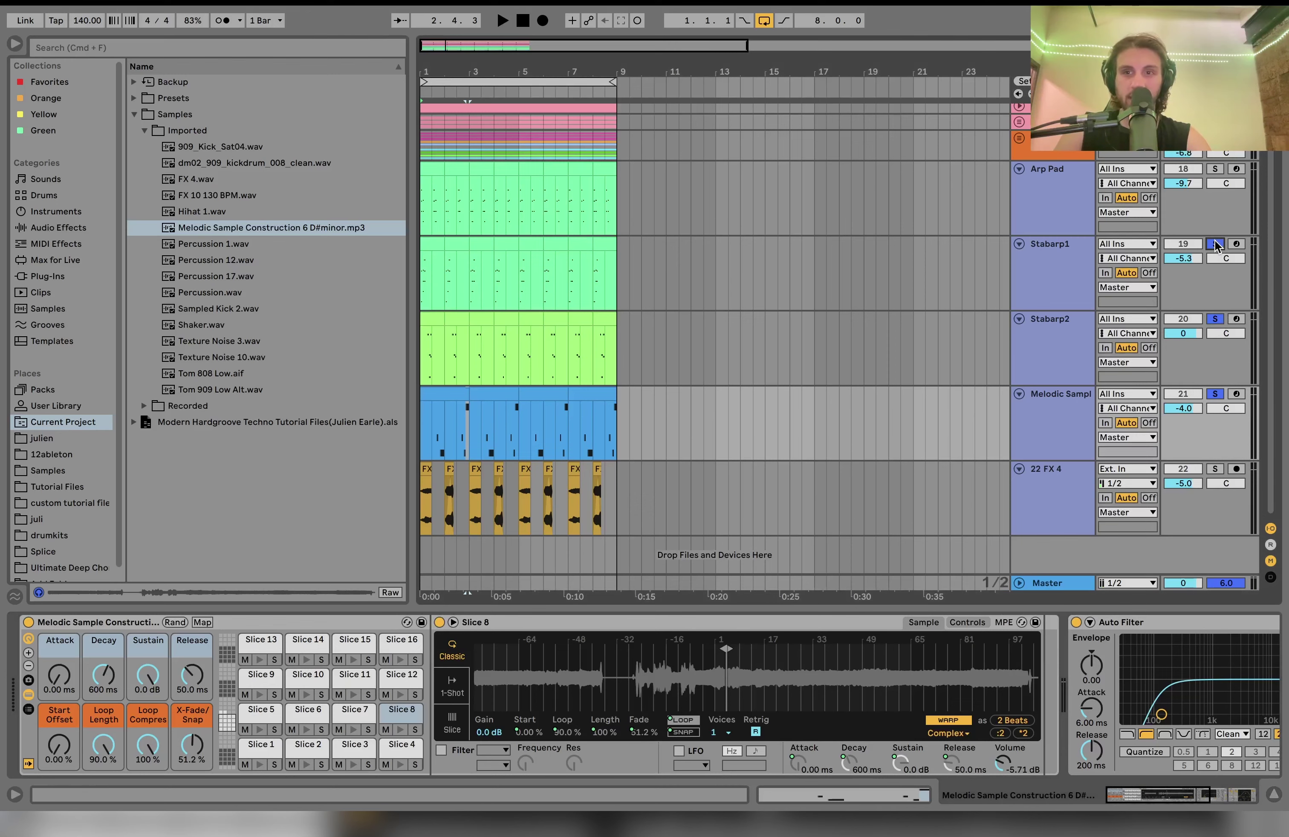
scroll(454, 225, "up", 5)
key("space")
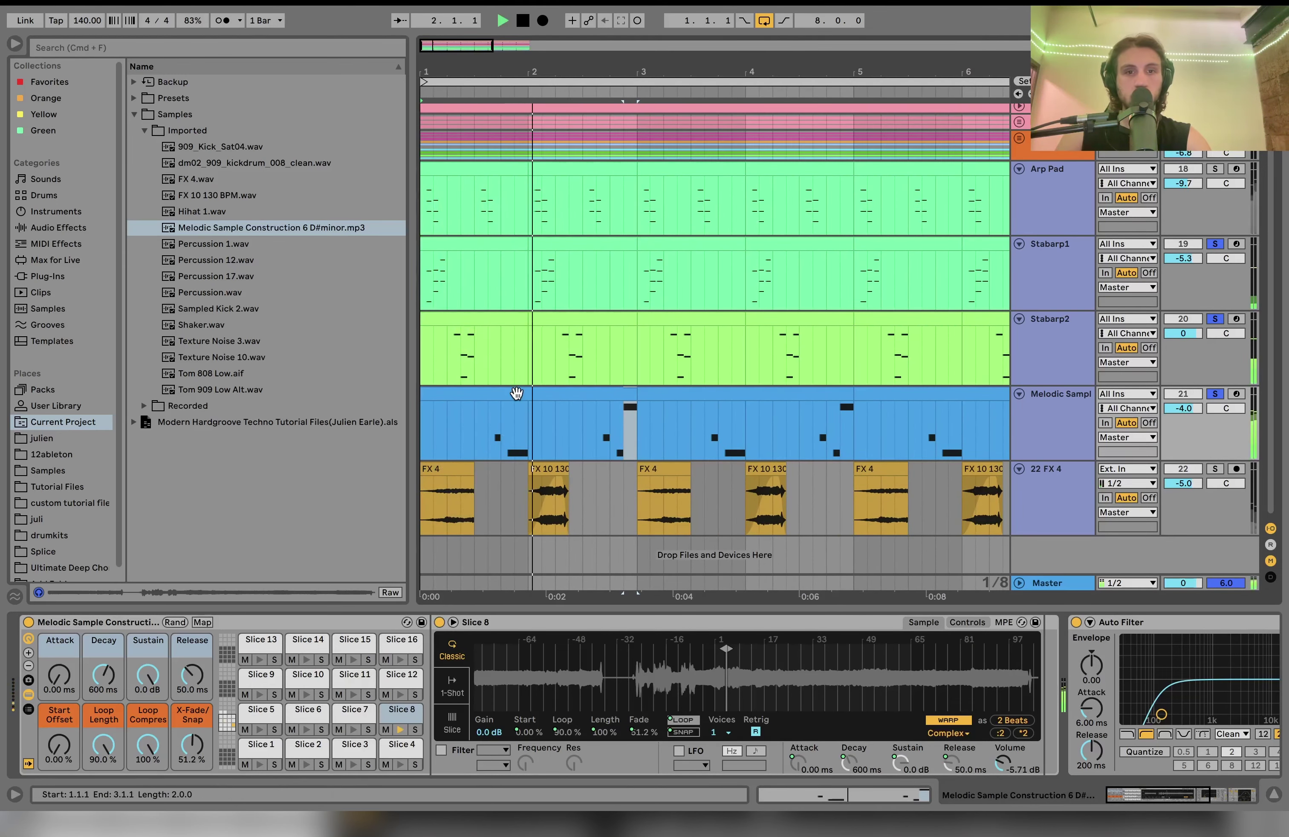
key("space")
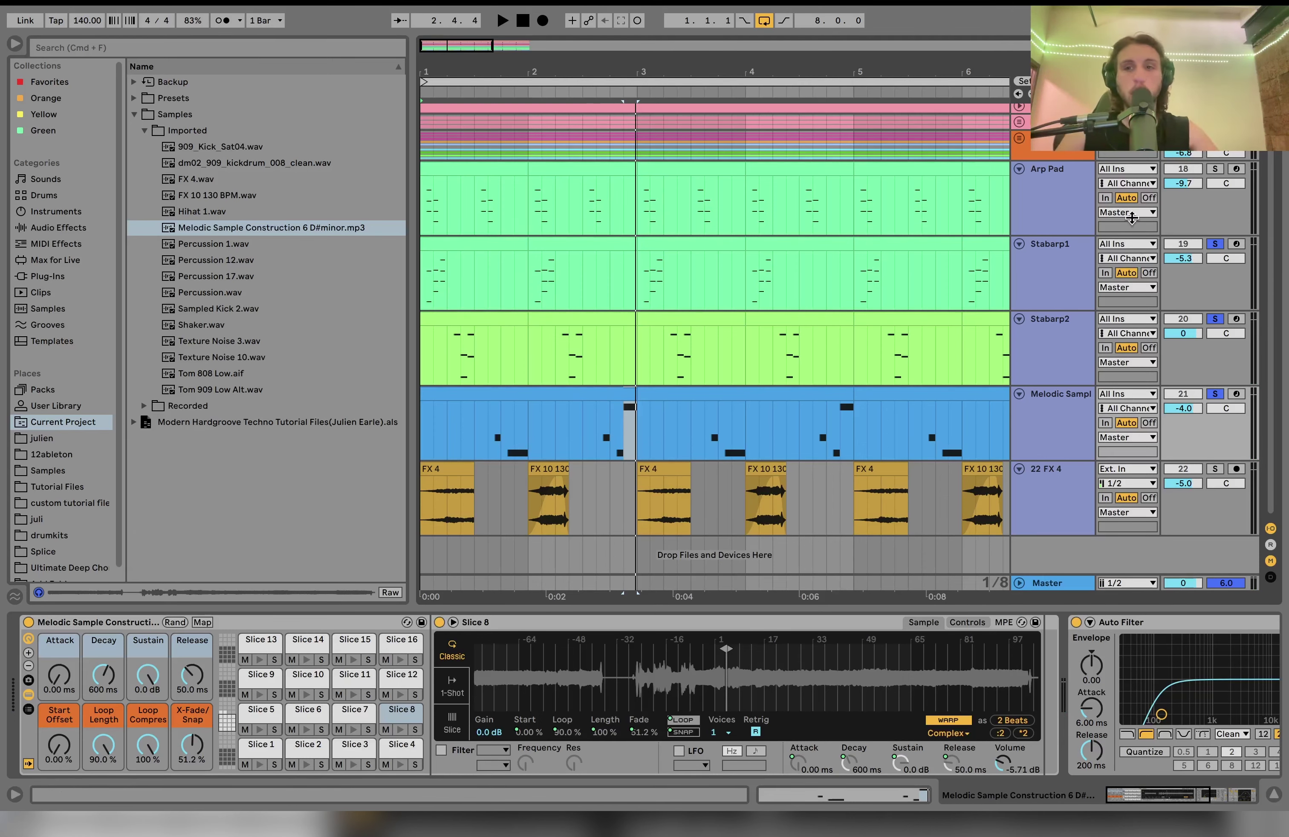
Solo only the Arp Pad track, play it, and show its device chain.
left_click(1216, 169)
key("space")
left_click(1065, 202)
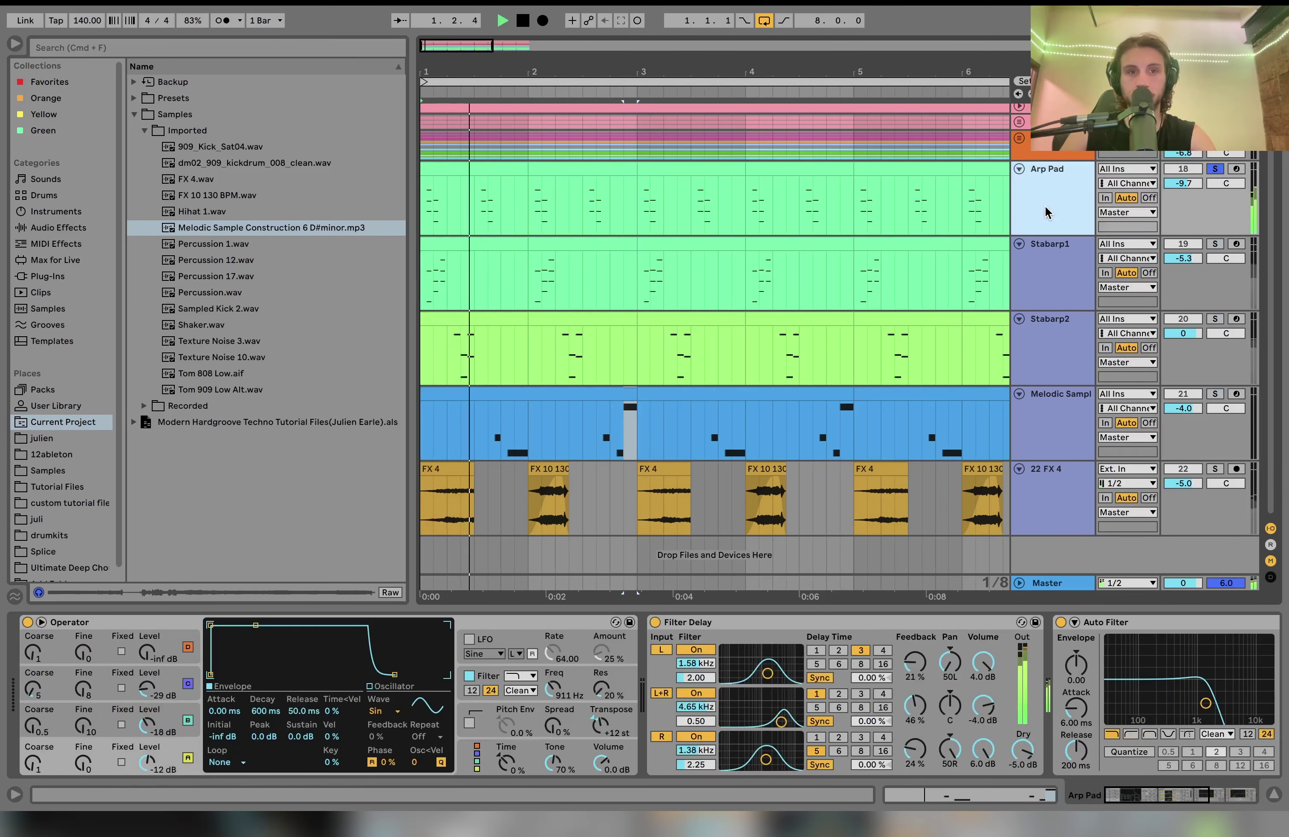
left_click(468, 173)
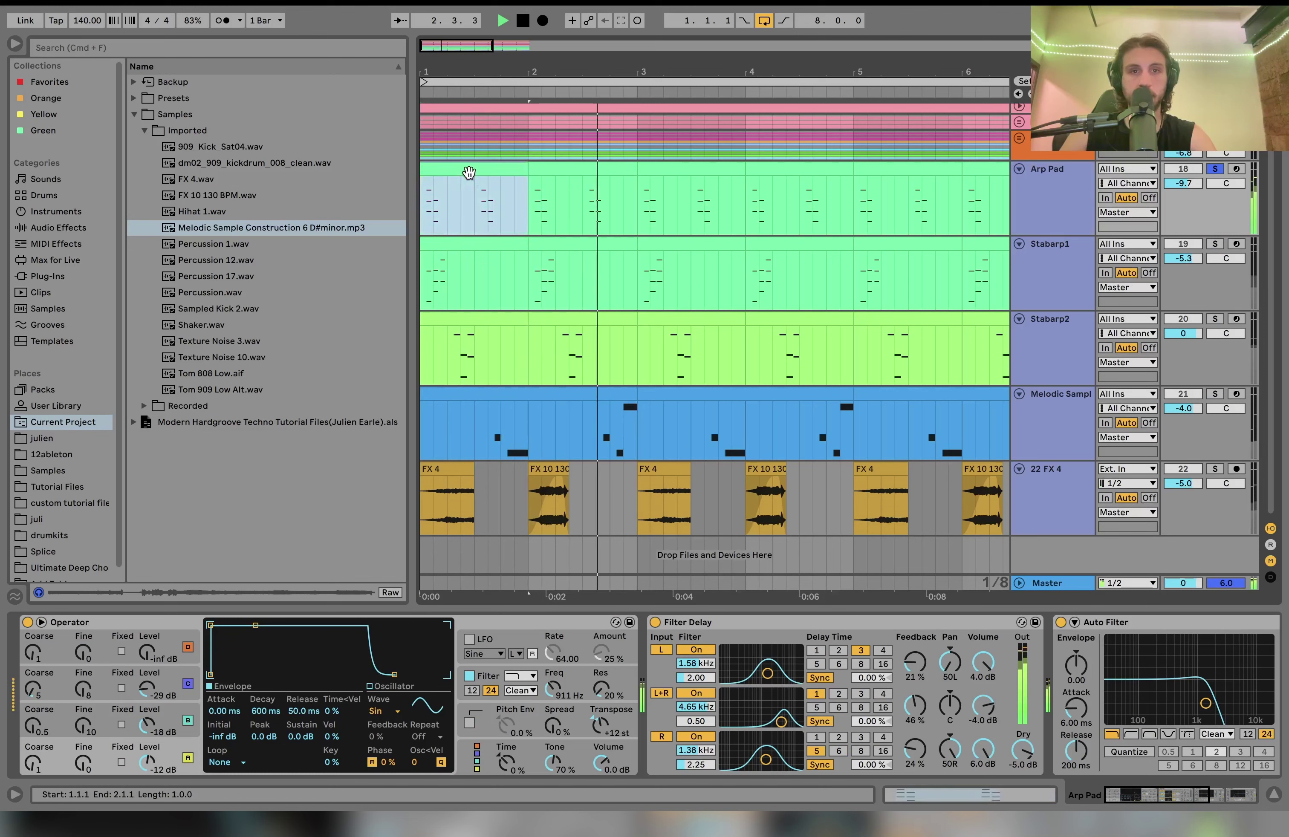
key("space")
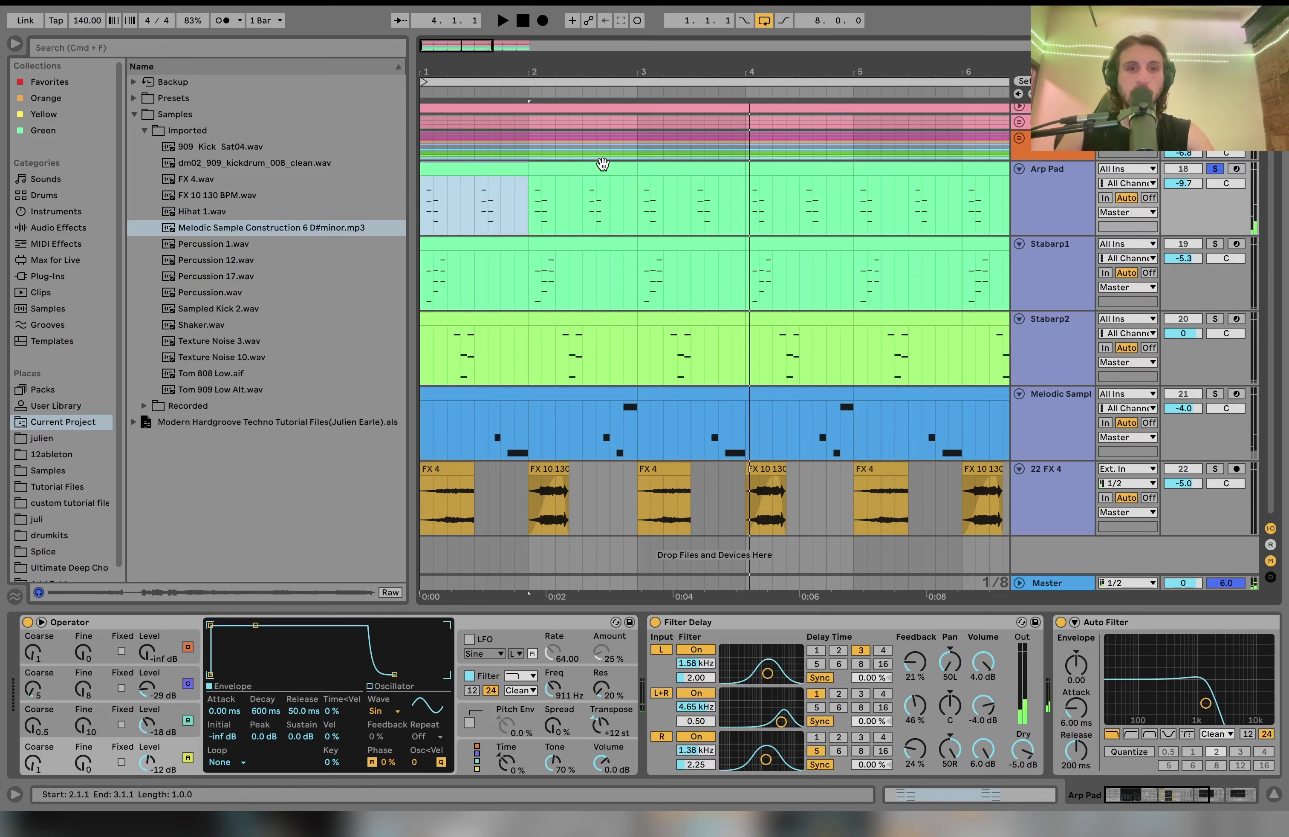
Show the folded notes of the Arp Pad clip in bar 2 and the settings of its Operator's oscillator C.
double_click(602, 166)
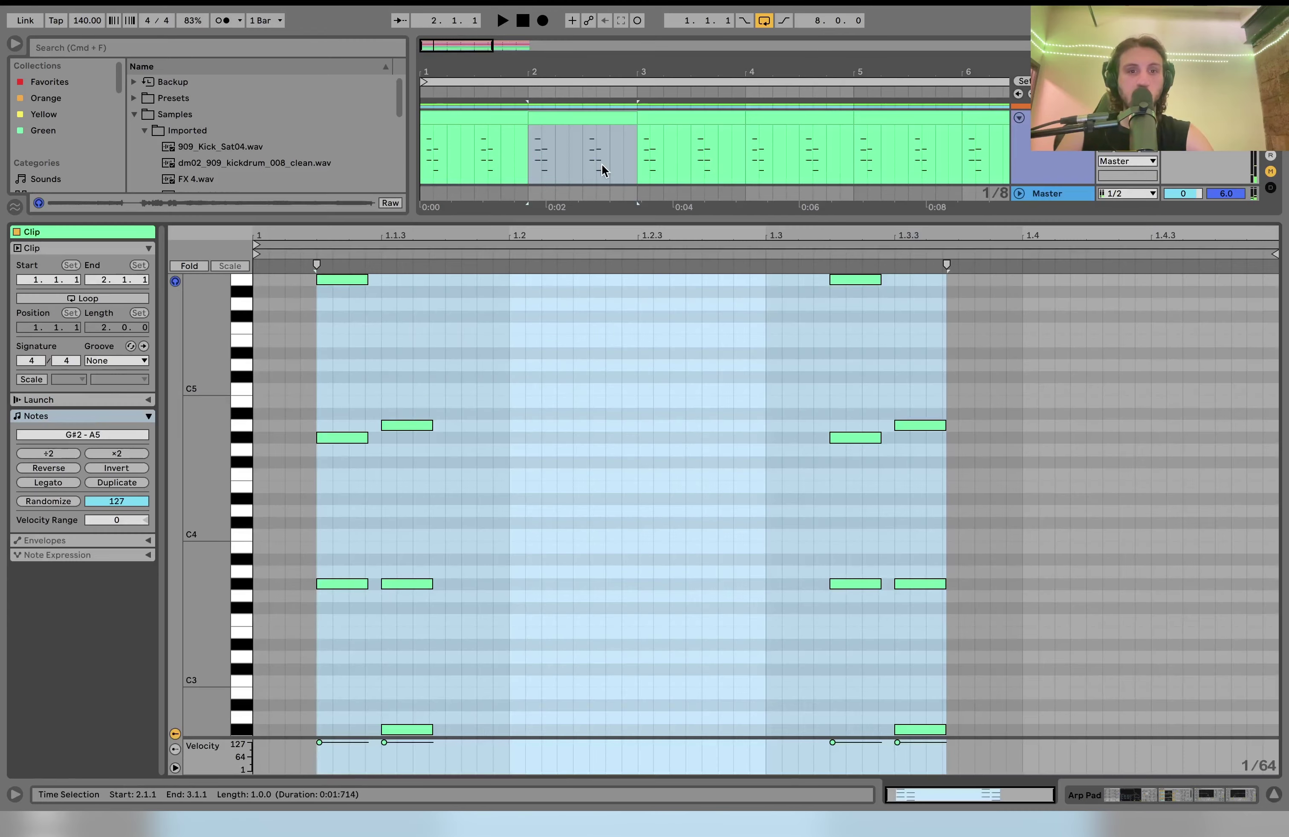
left_click(196, 269)
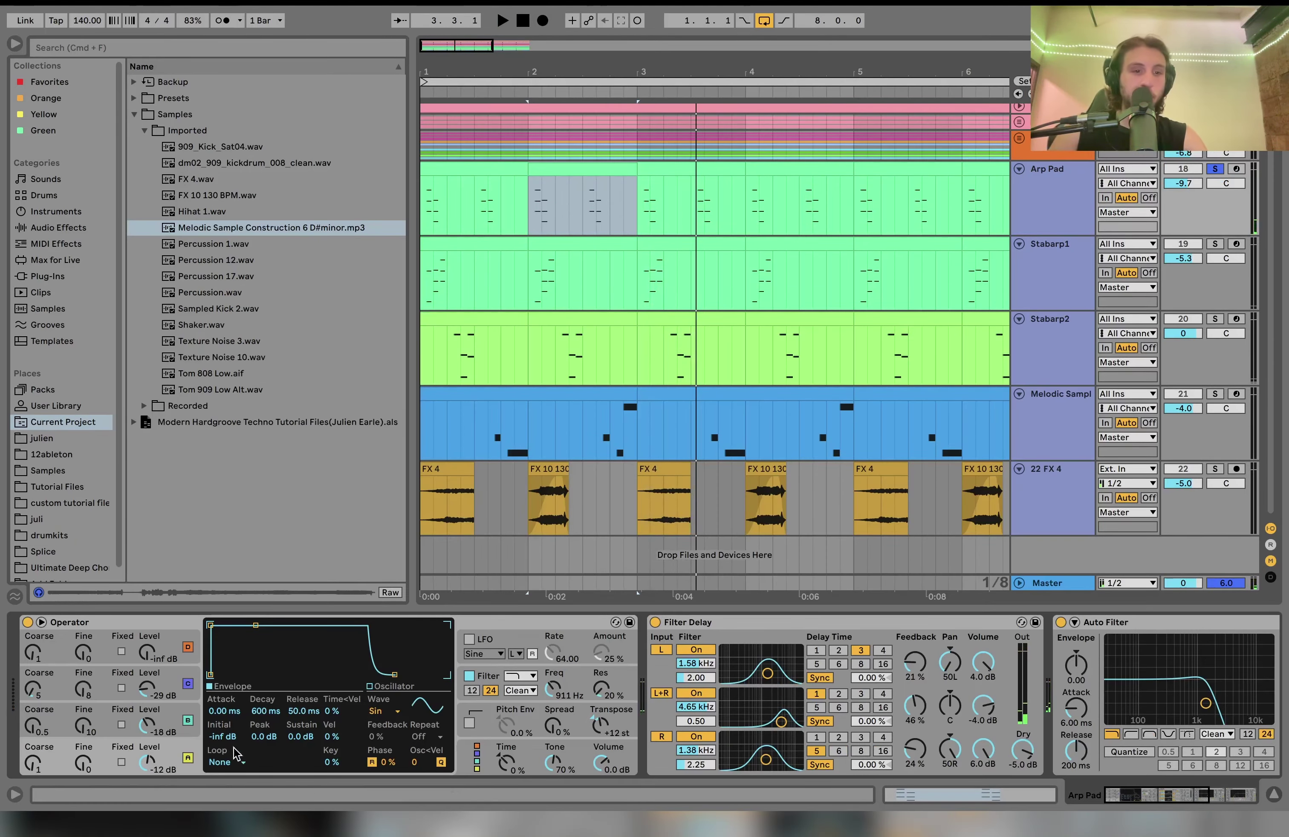
left_click(170, 690)
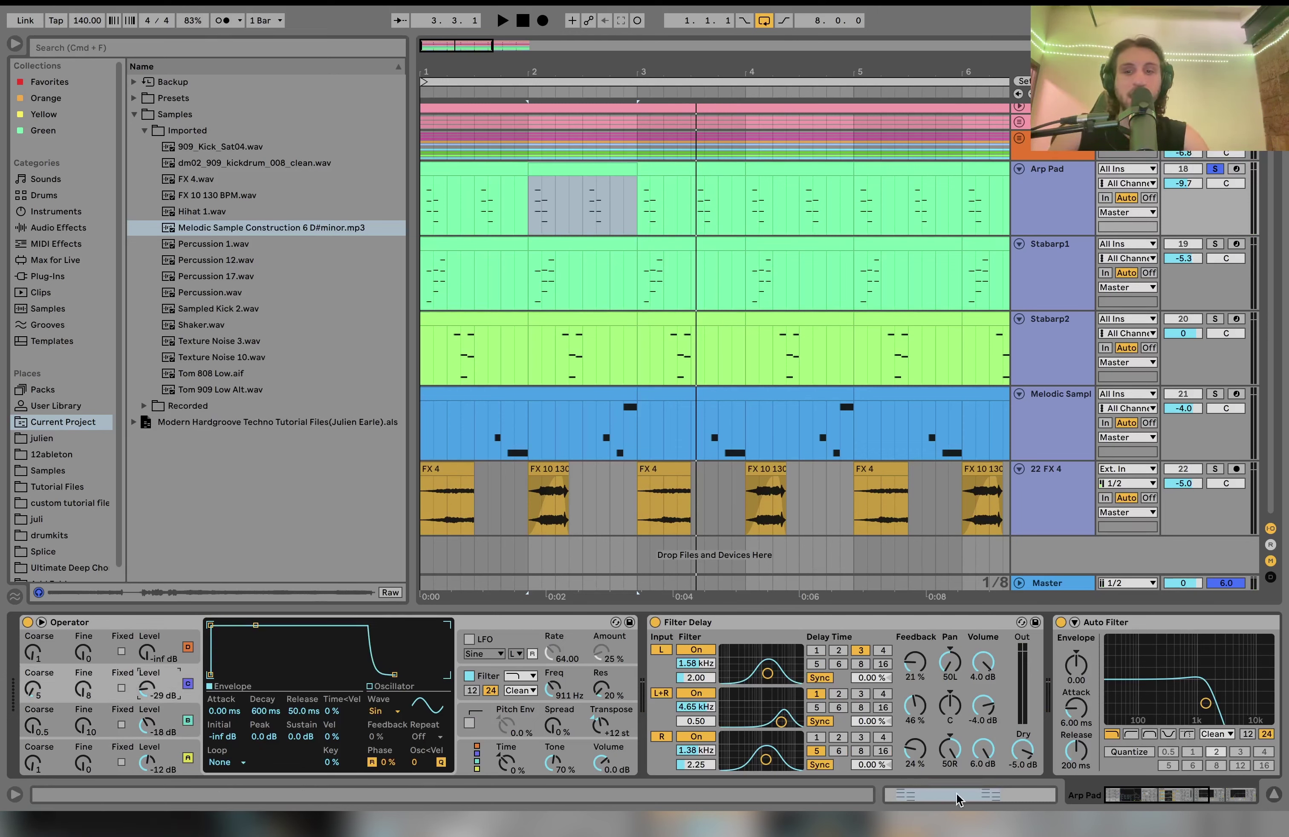
Turn off the Auto Filter and Filter Delay on Arp Pad, and play the track without them.
left_click(1062, 622)
key("space")
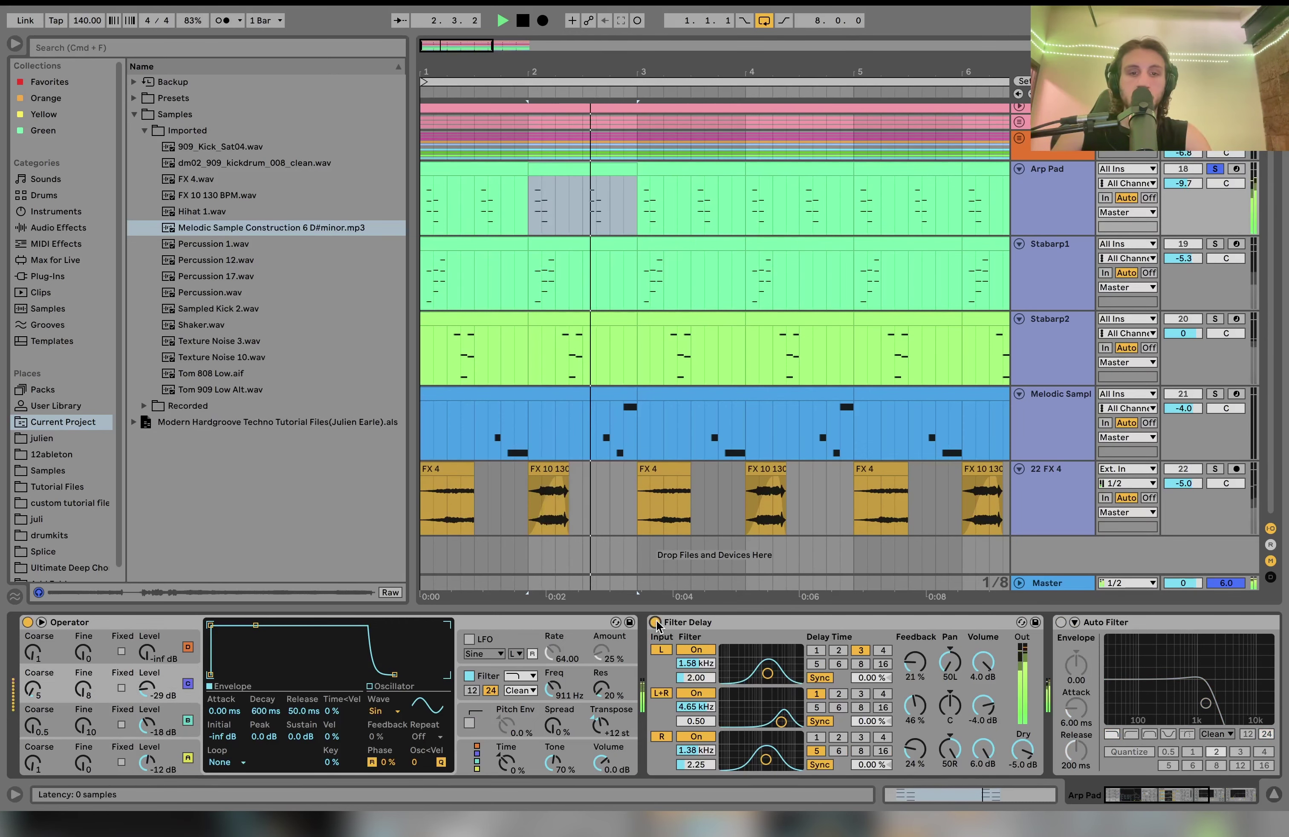
left_click(655, 622)
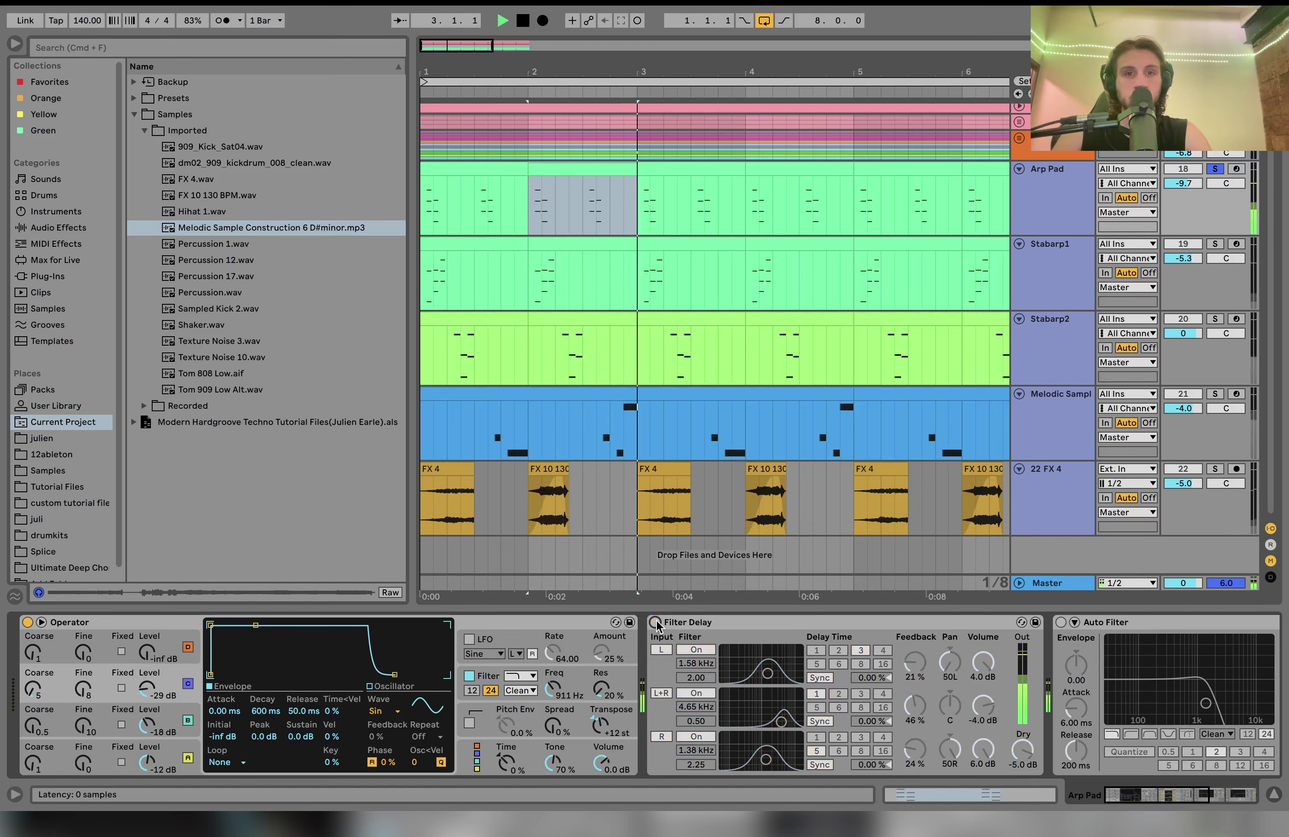
key("space")
scroll(714, 326, "up", 1)
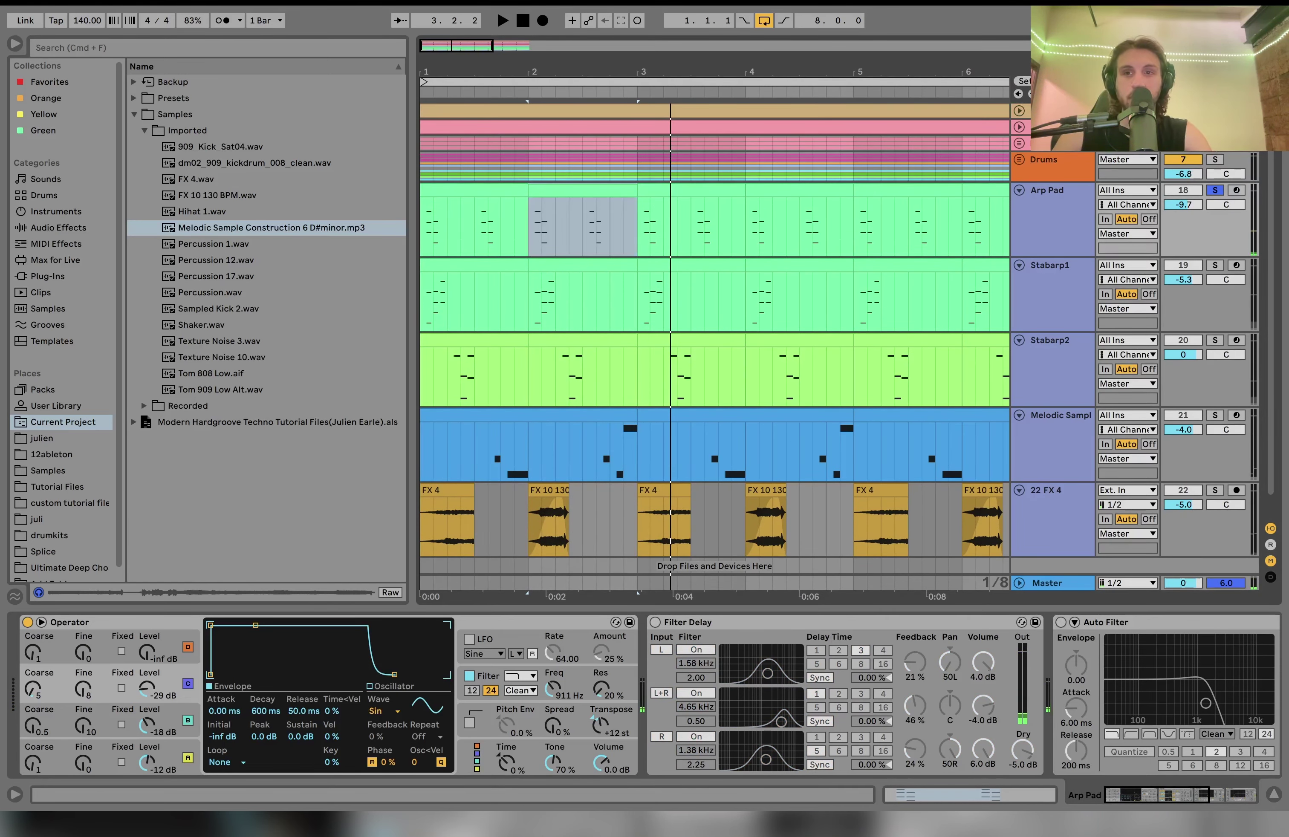
key("space")
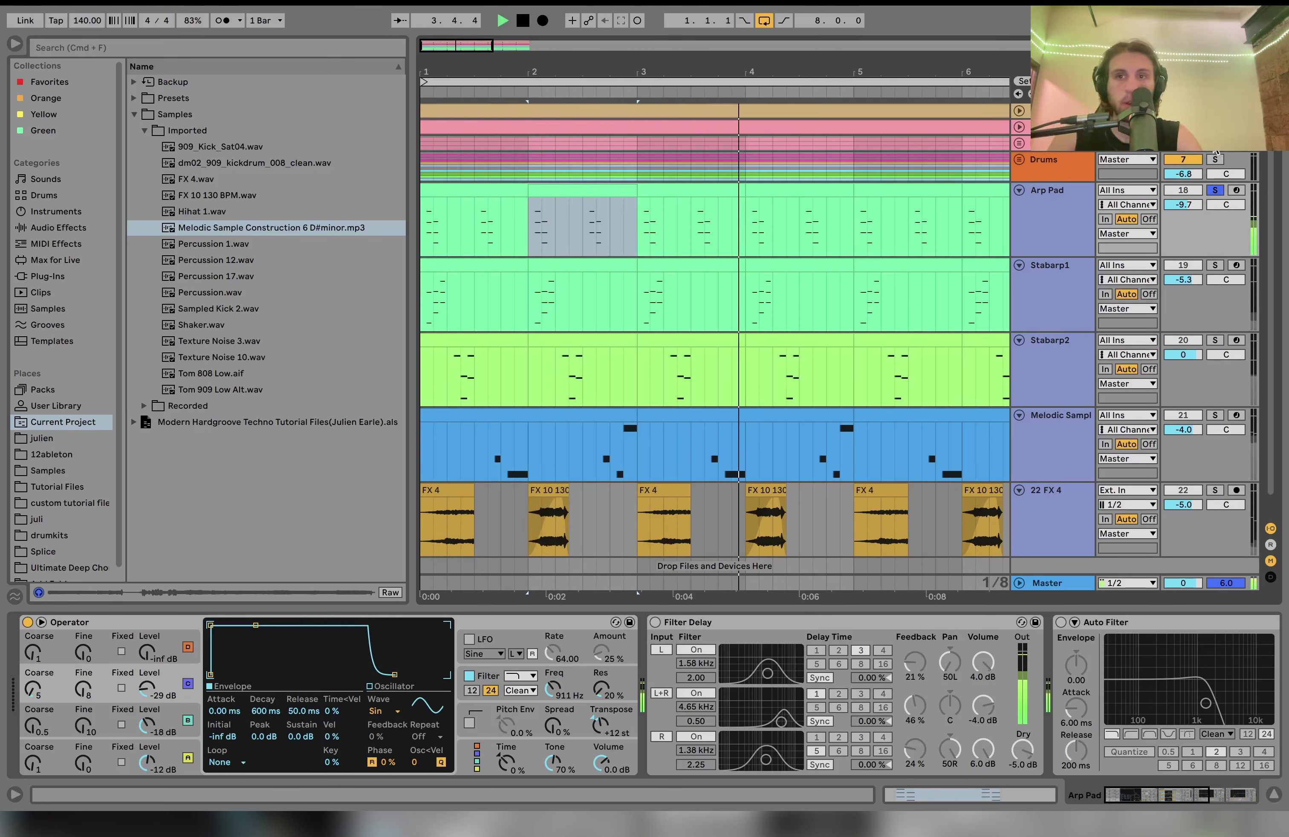
key("space")
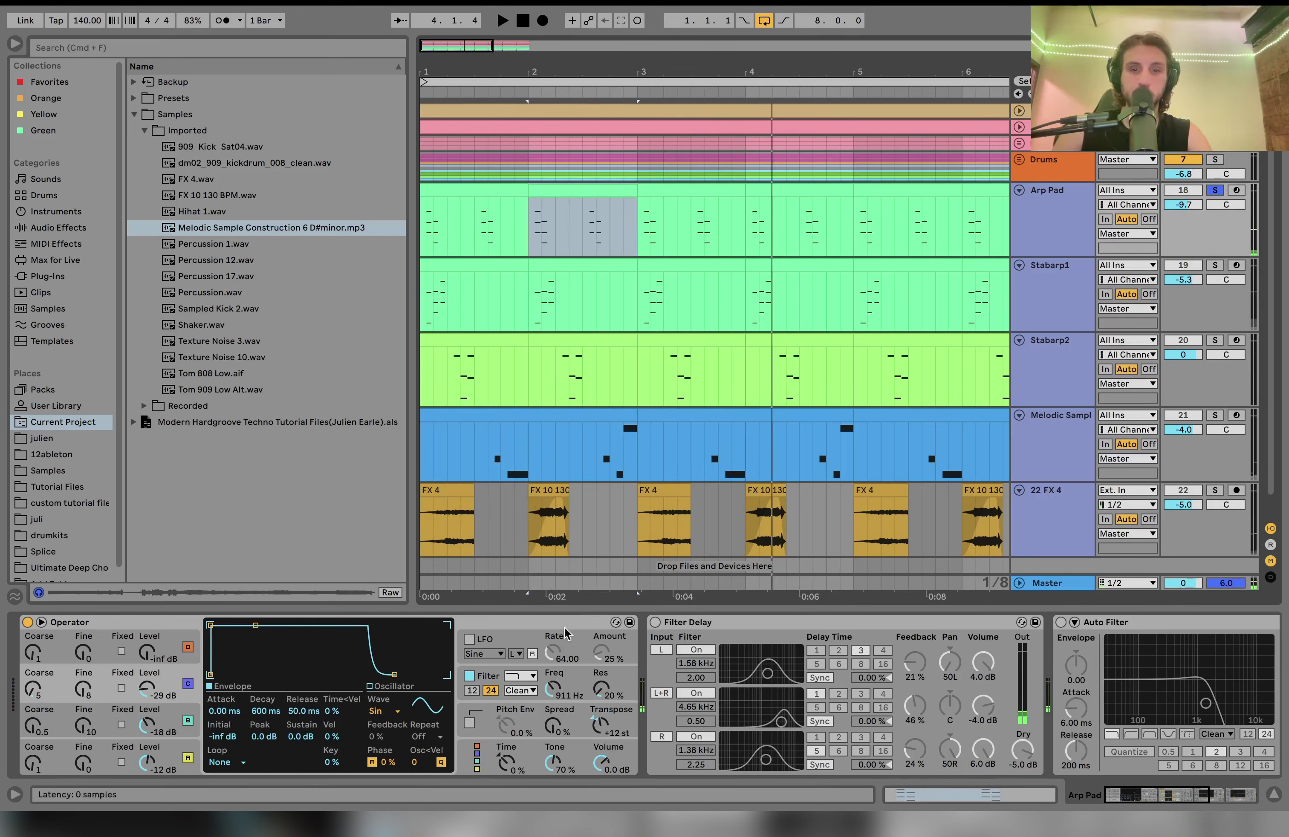
Show the filter envelope of Arp Pad's Operator and the effects that follow it.
left_click(580, 681)
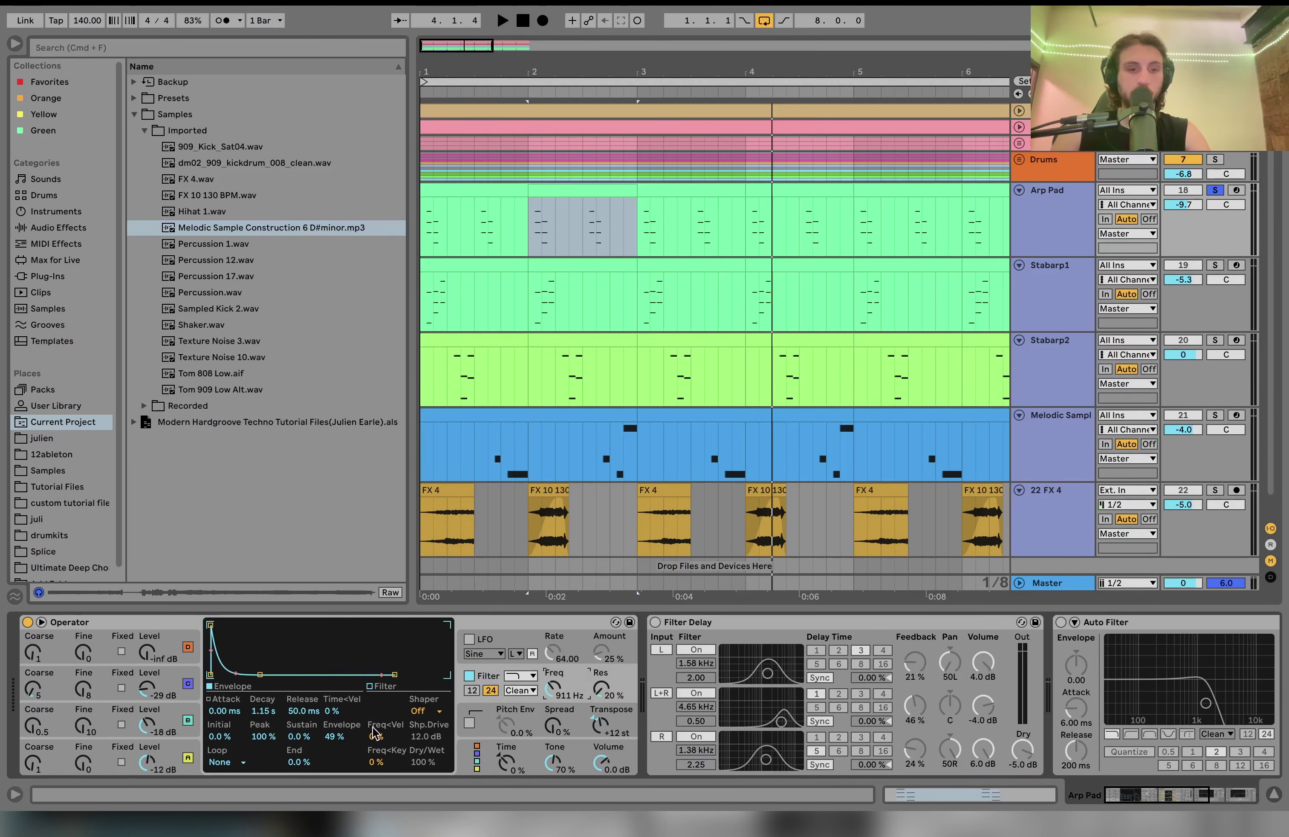
scroll(576, 752, "right", 5)
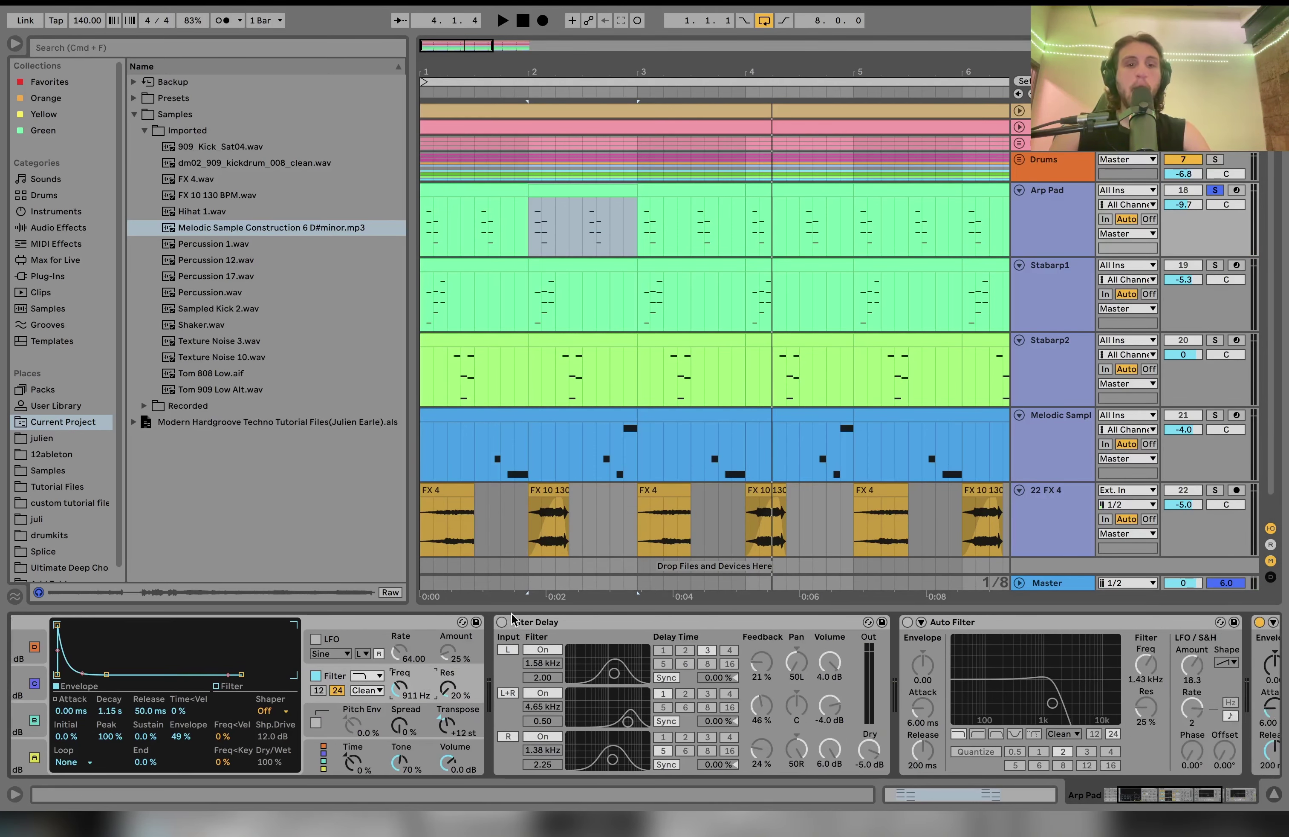
Turn the Filter Delay on Arp Pad back on and play the soloed track through it.
left_click(501, 622)
key("space")
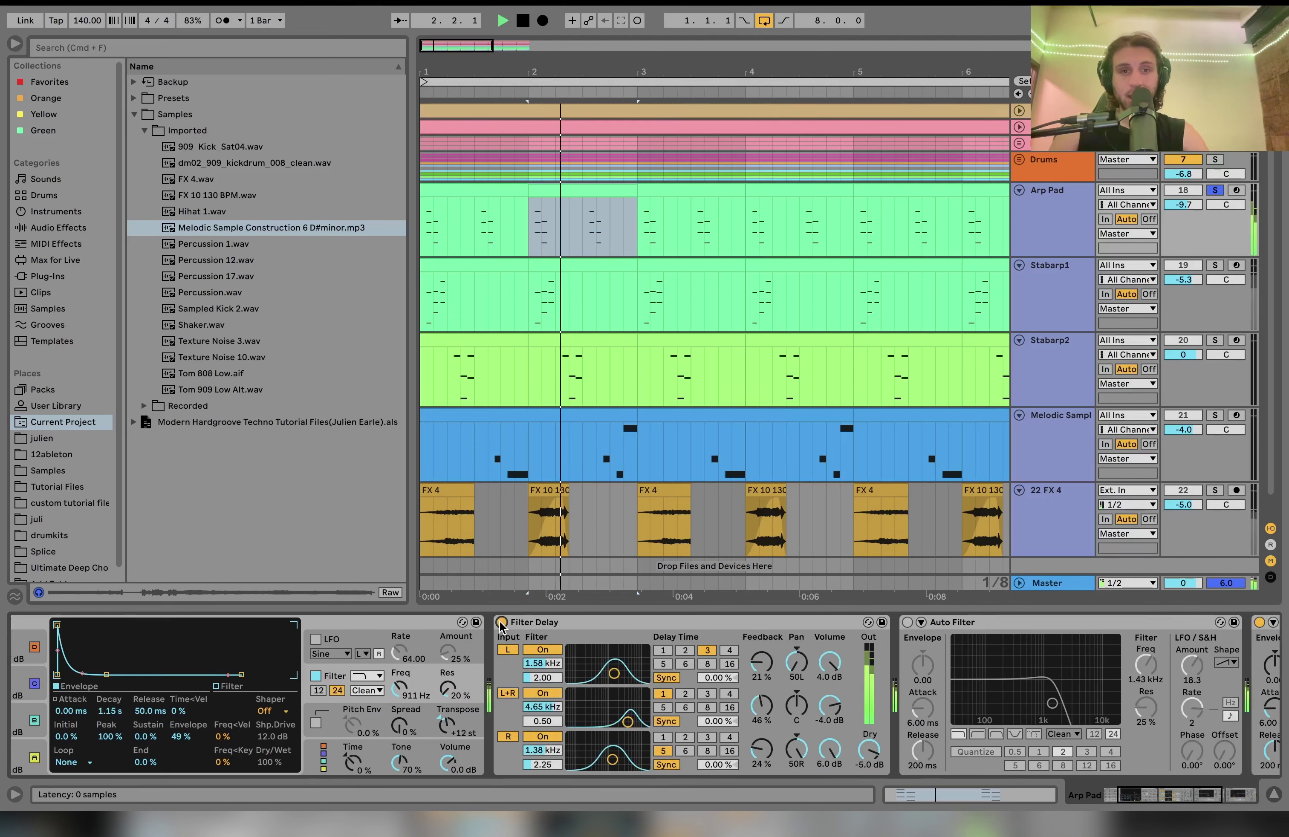
key("space")
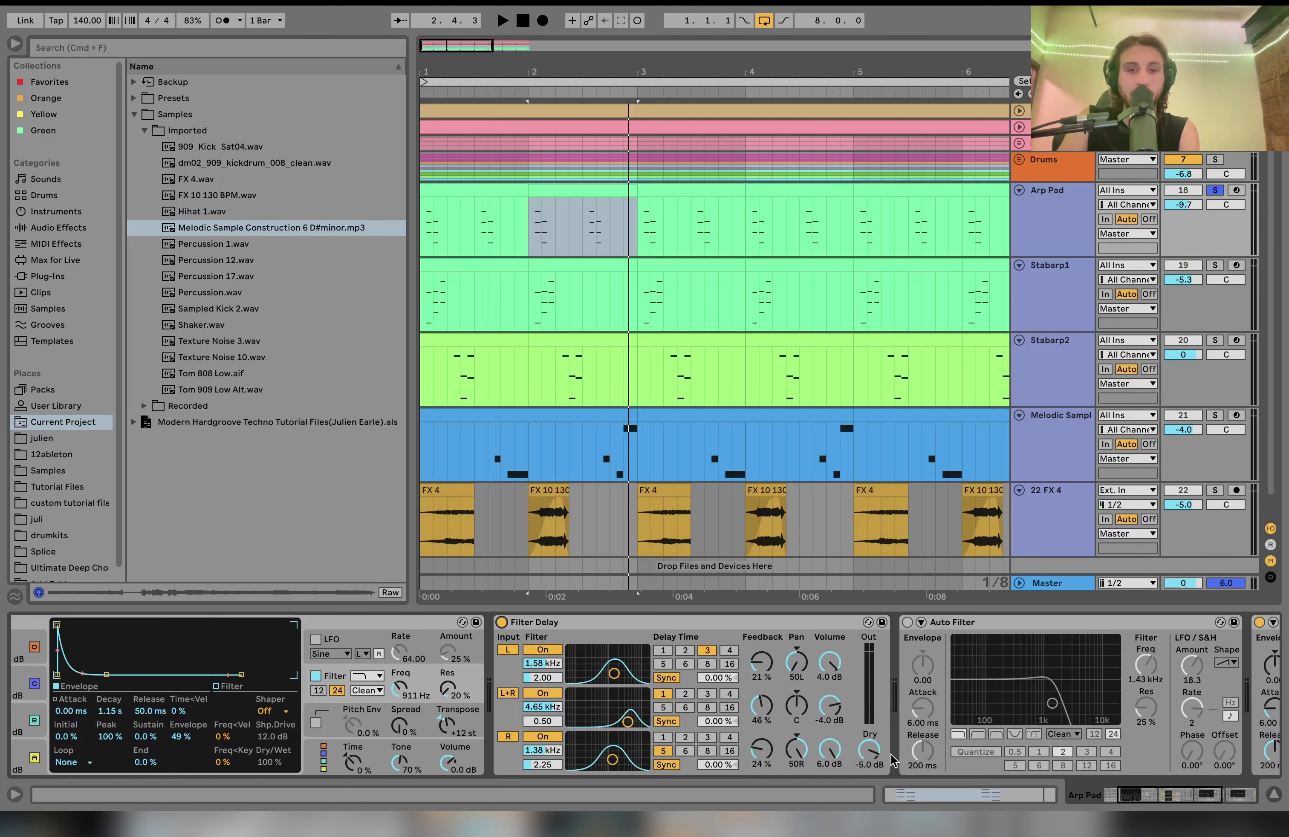
key("space")
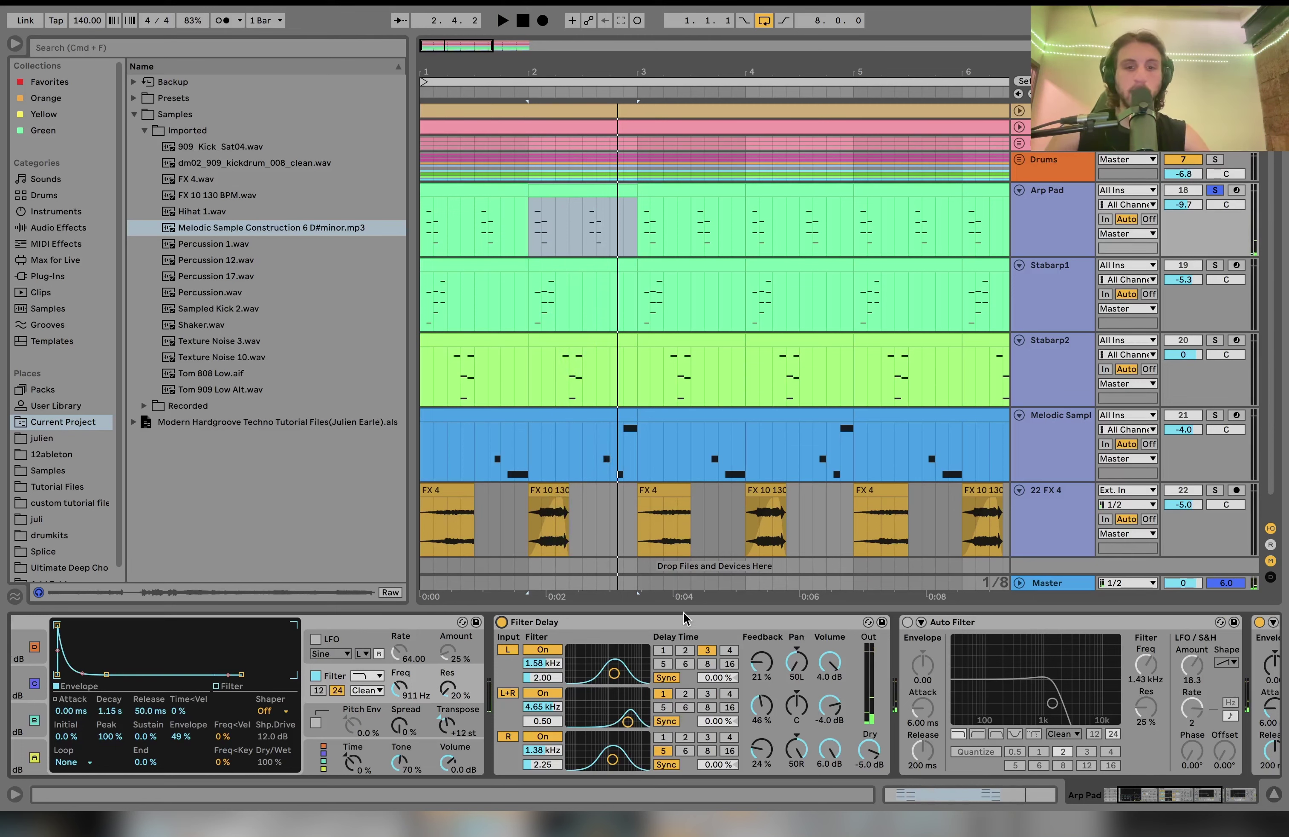
Turn the first Auto Filter on Arp Pad back on and play the track, selecting the part in bar 3.
left_click(907, 622)
scroll(907, 631, "right", 6)
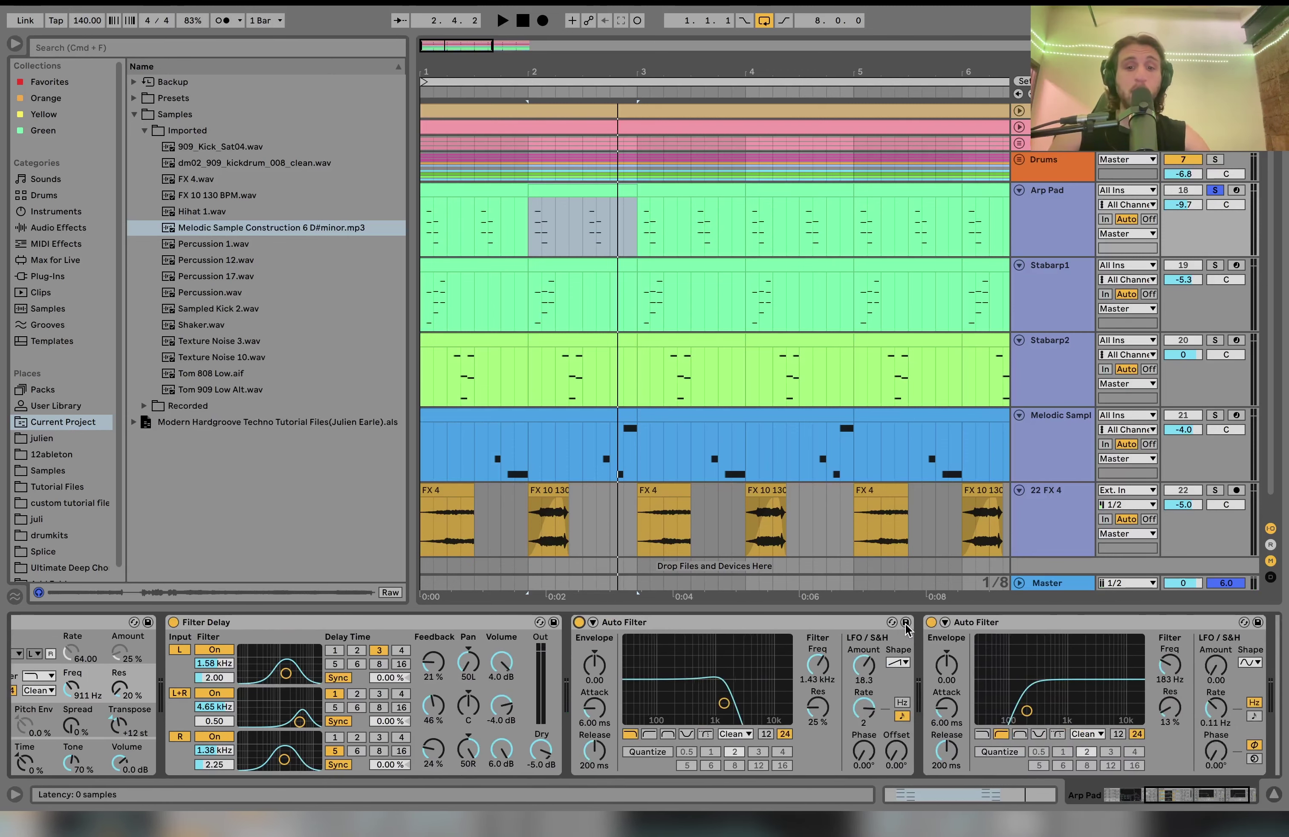
key("space")
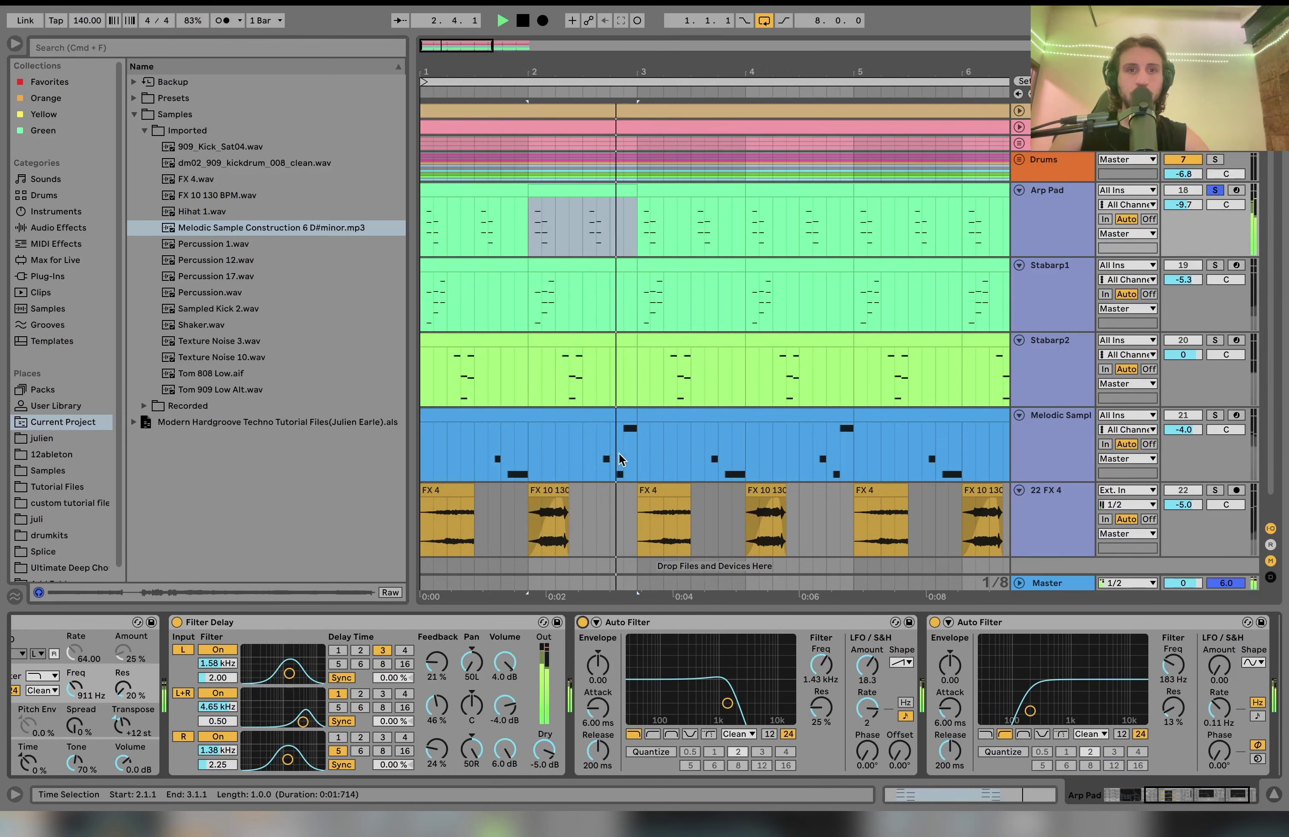
key("Up")
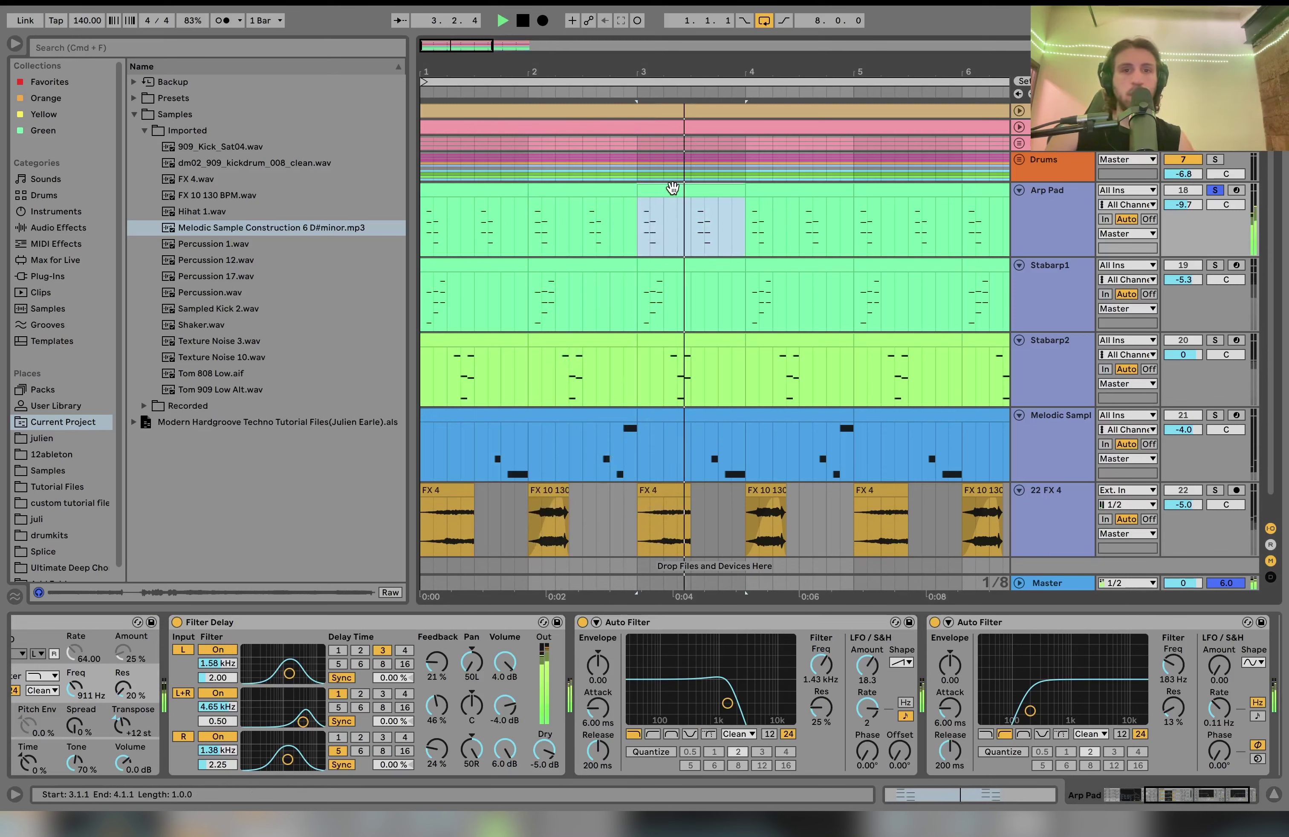
key("space")
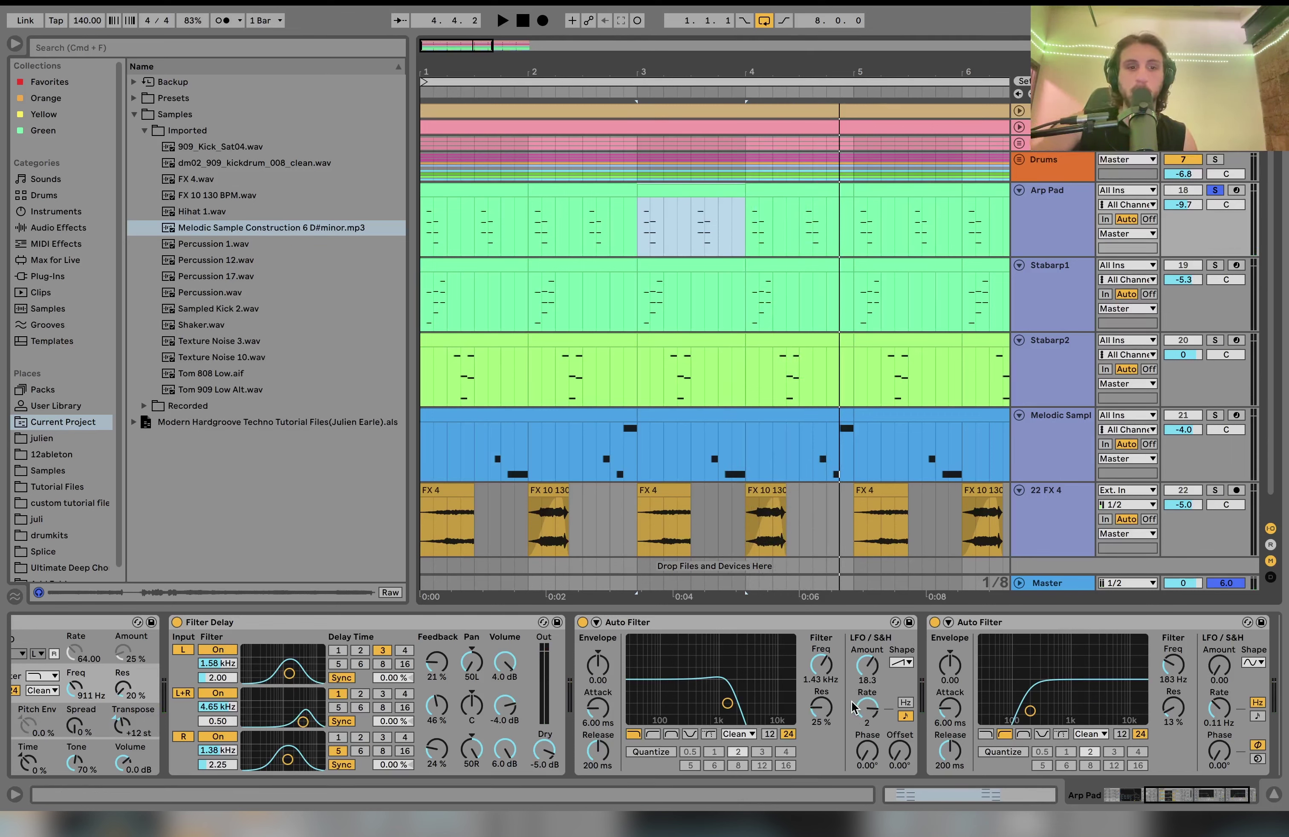
Play Arp Pad again from bar 3 and show the high-pass Auto Filter at the end of its device chain.
key("space")
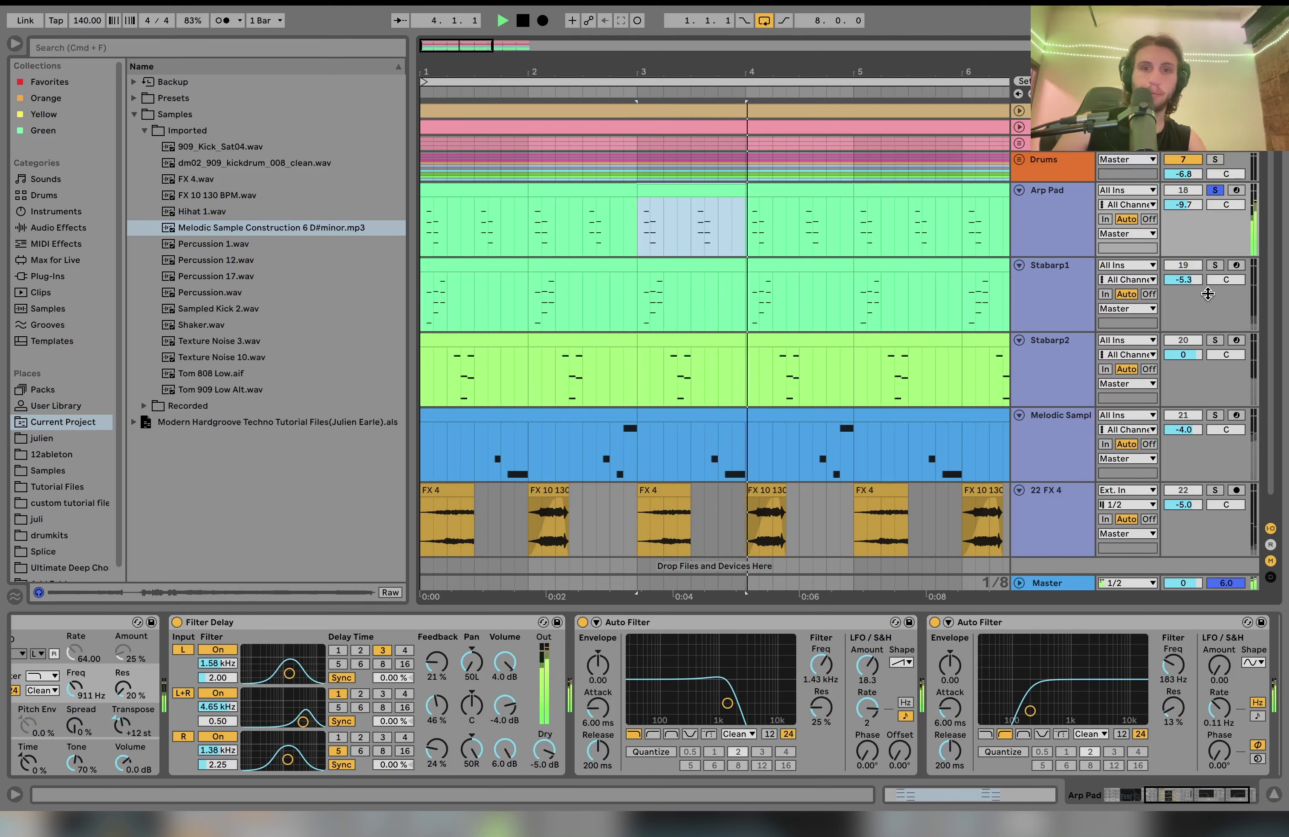
key("space")
left_click(985, 685)
scroll(987, 687, "right", 2)
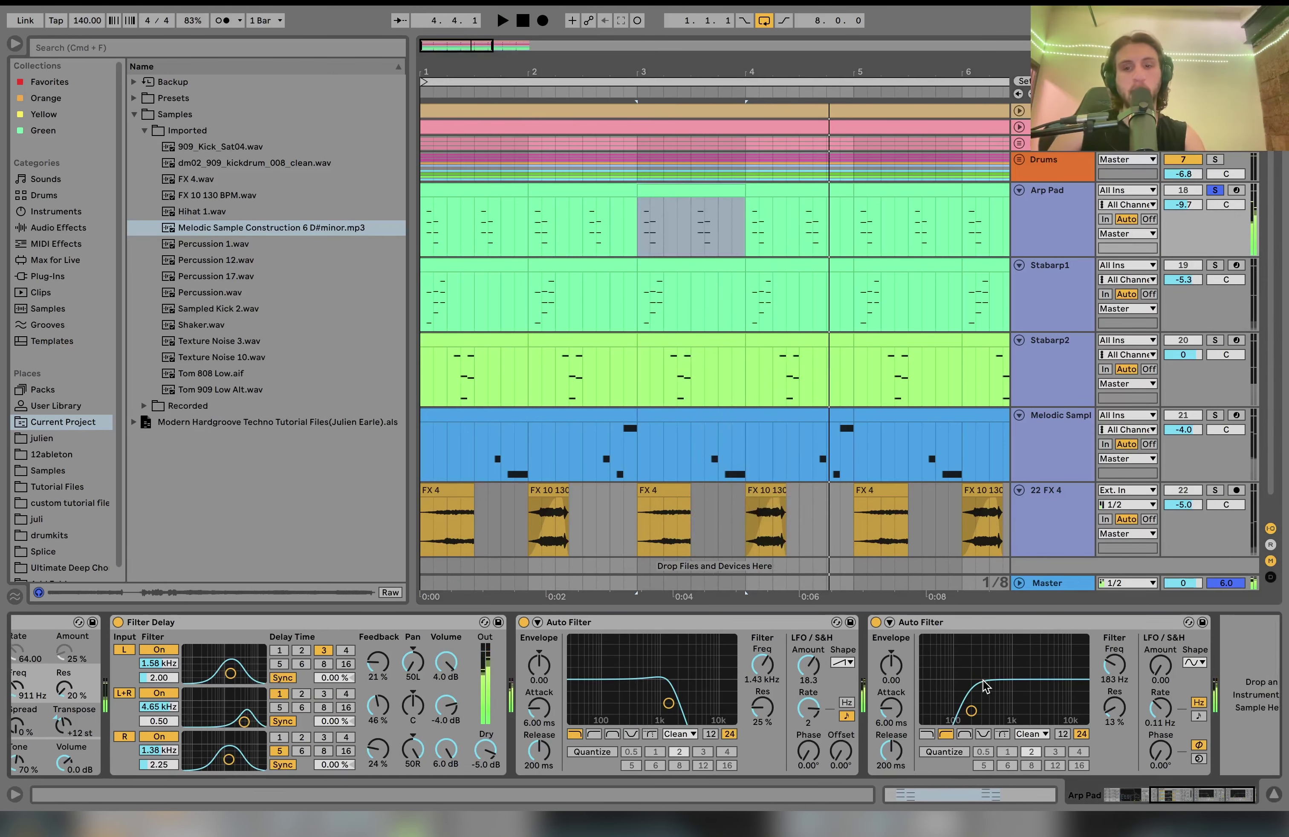
Add Stabarp1, Stabarp2 and the Melodic Sample track to the Arp Pad solo and play the four melodic tracks together.
left_click(1216, 265)
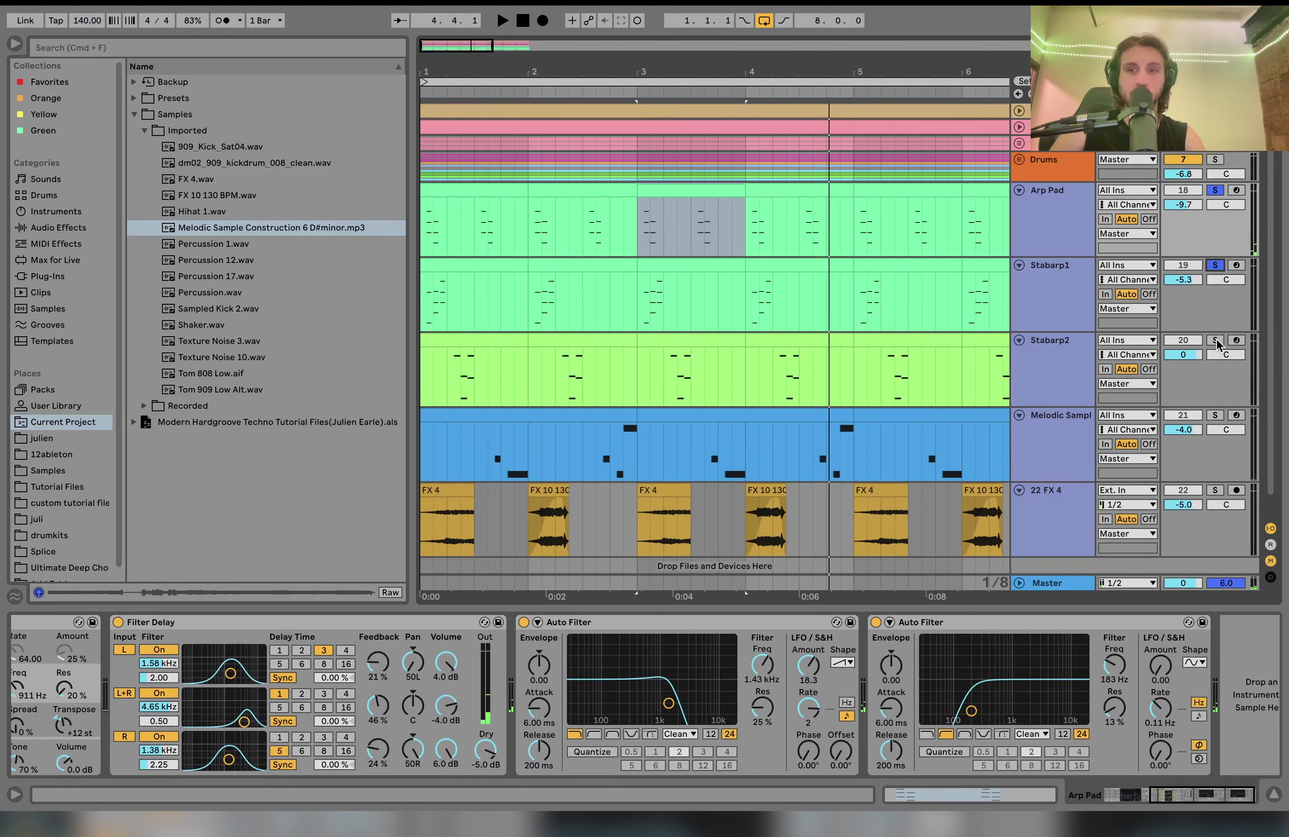
left_click(1216, 341)
left_click(1216, 416)
key("space")
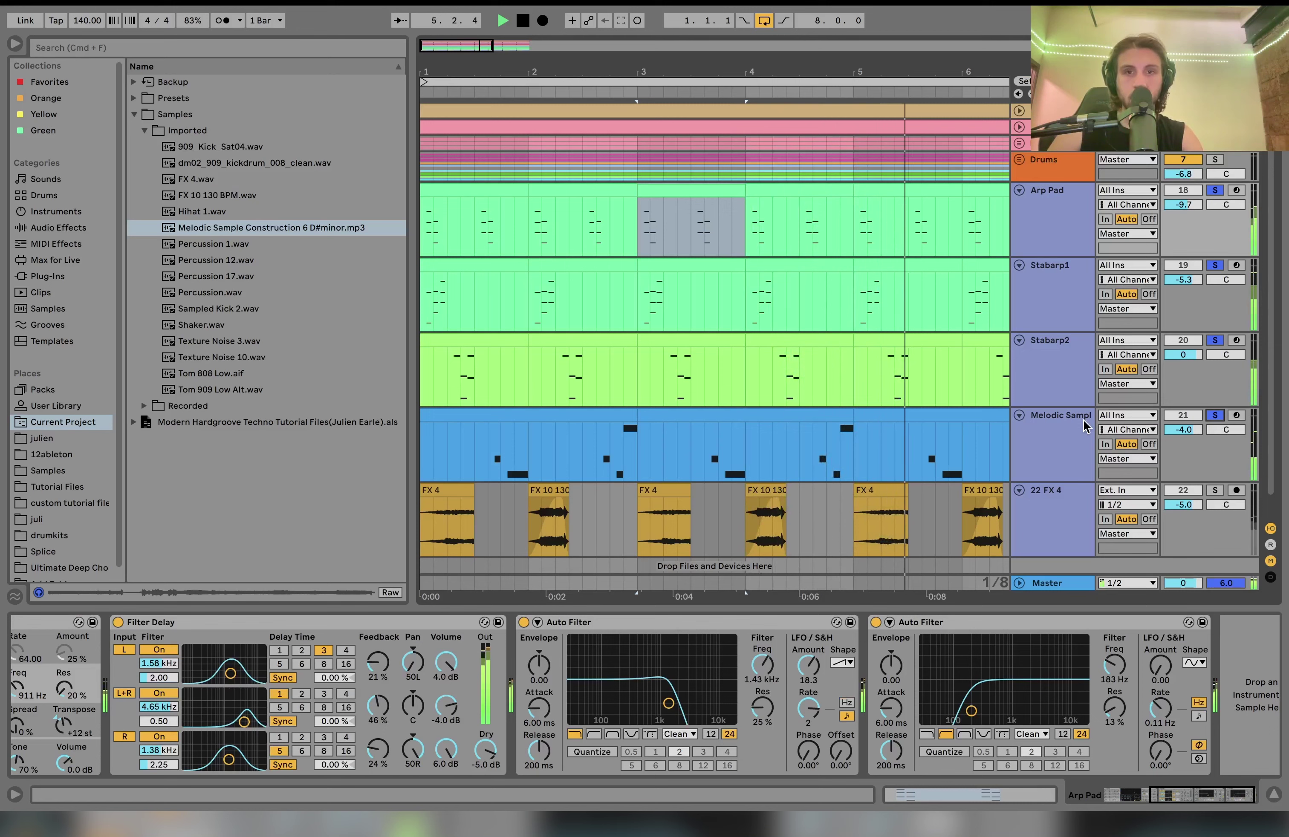
key("space")
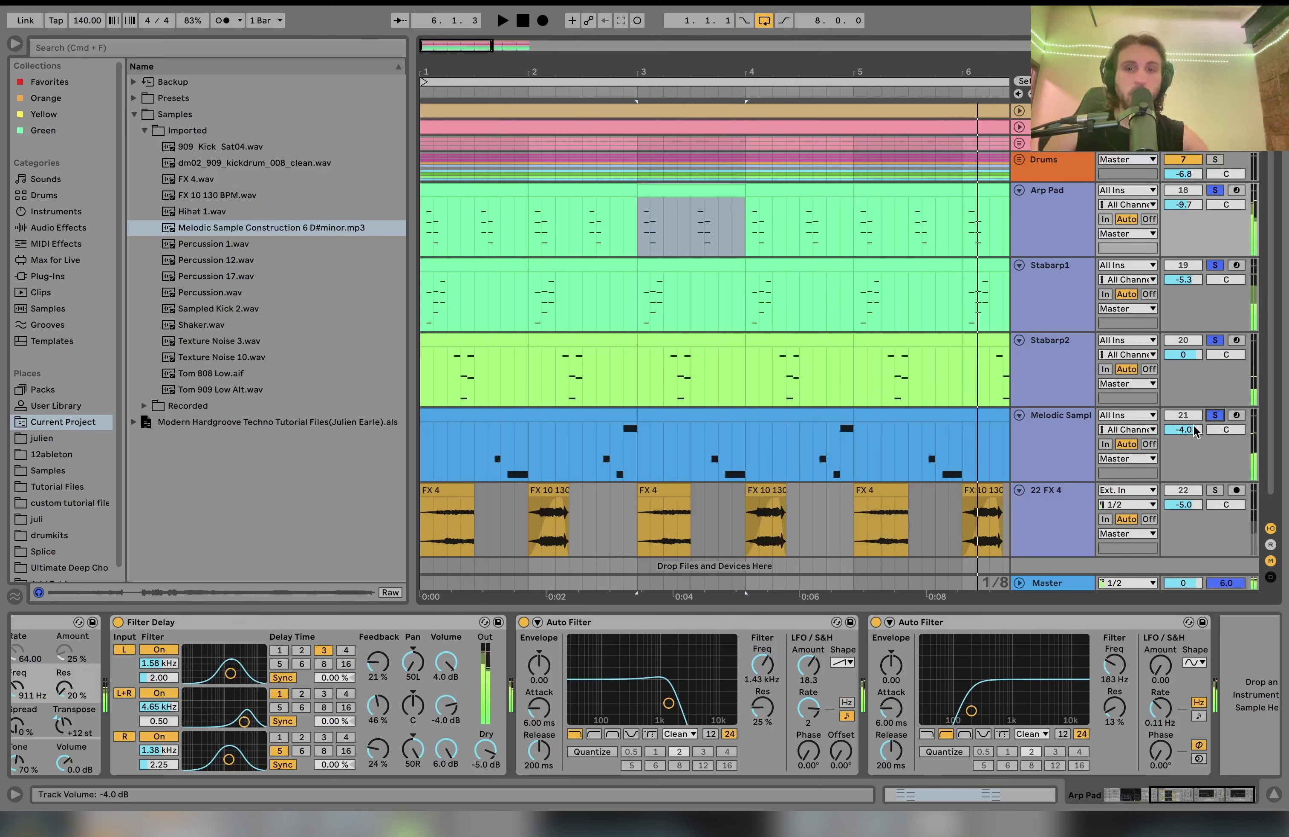
Solo only the 22 FX 4 track, select its FX 4 clip in bar 1, and play the effects from there.
left_click(1216, 490)
left_click(447, 492)
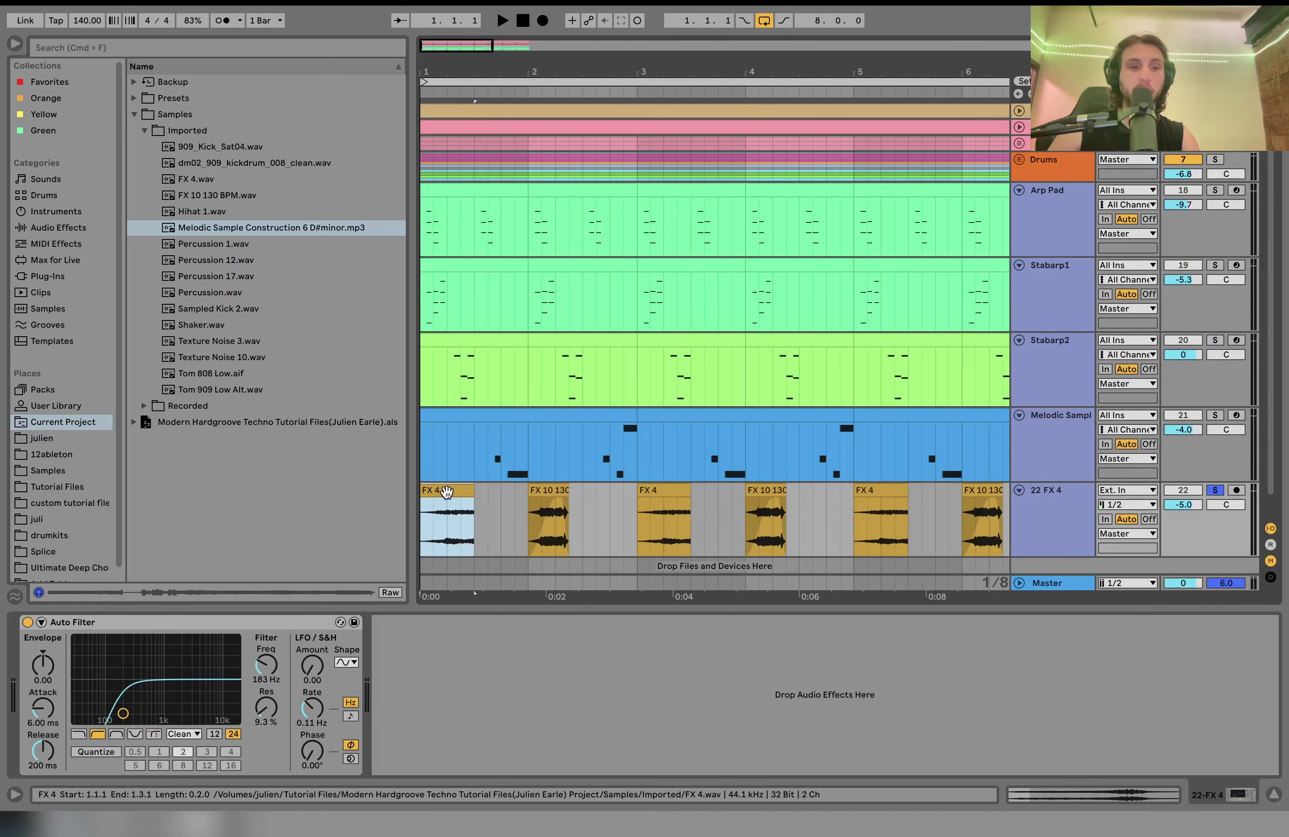
key("space")
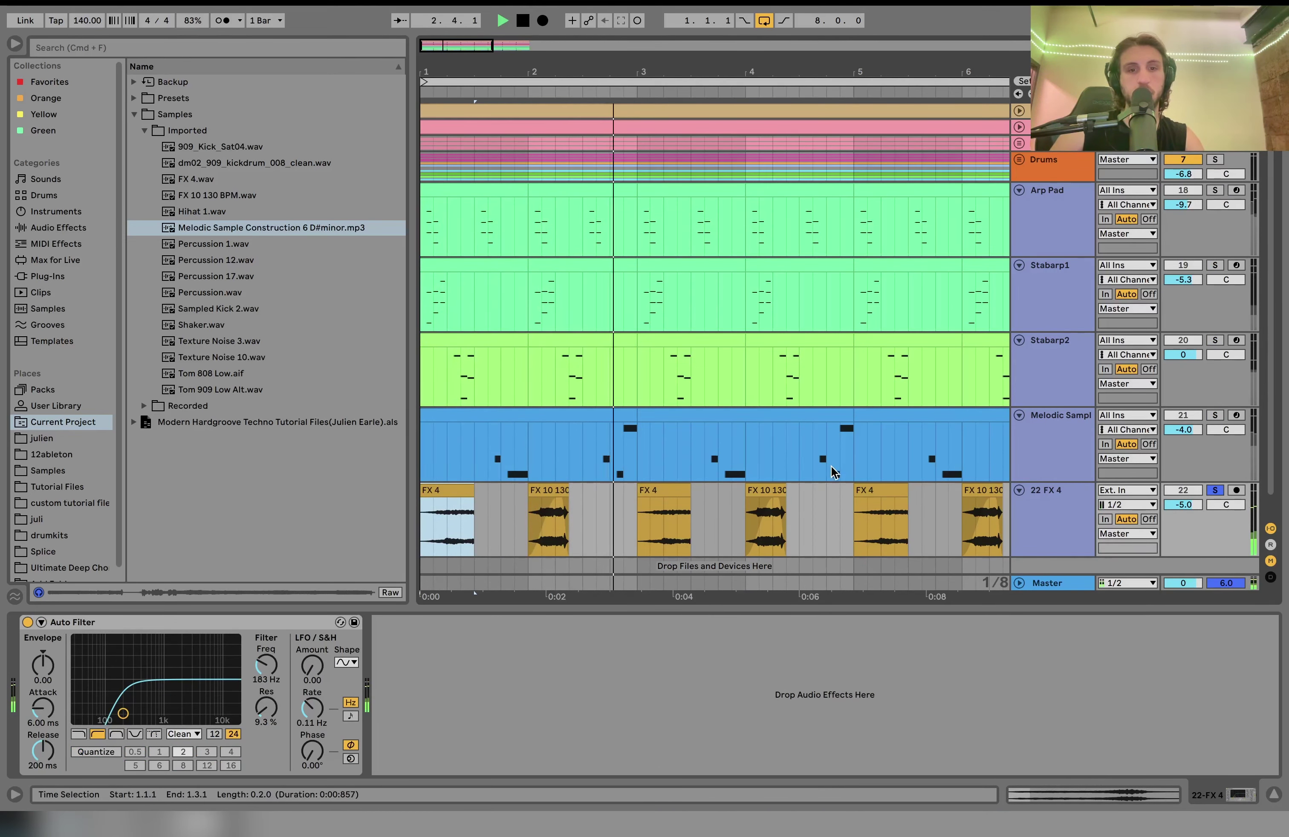
key("space")
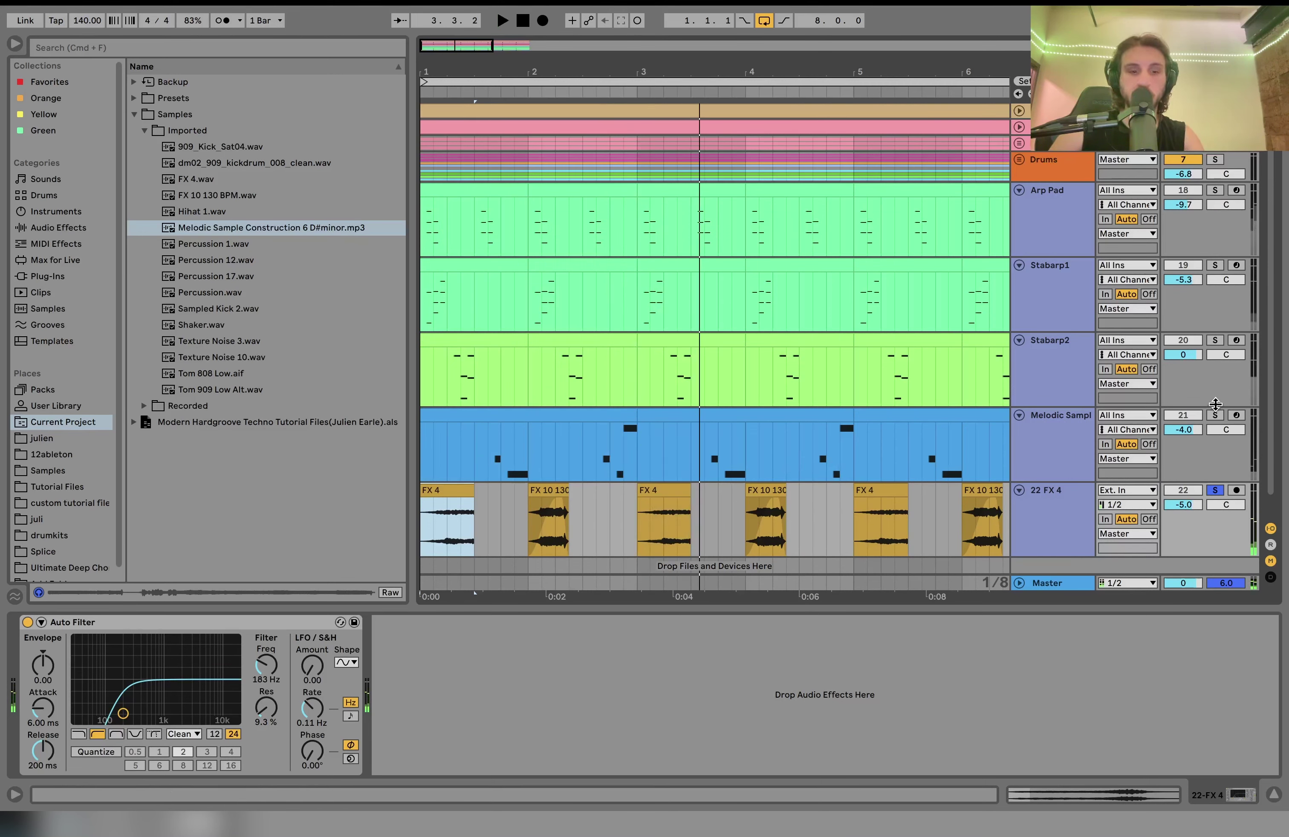
Solo the Melodic Sample, Stabarp2, Stabarp1 and Arp Pad tracks together with 22 FX 4 and play the combined layers.
left_click(1216, 340)
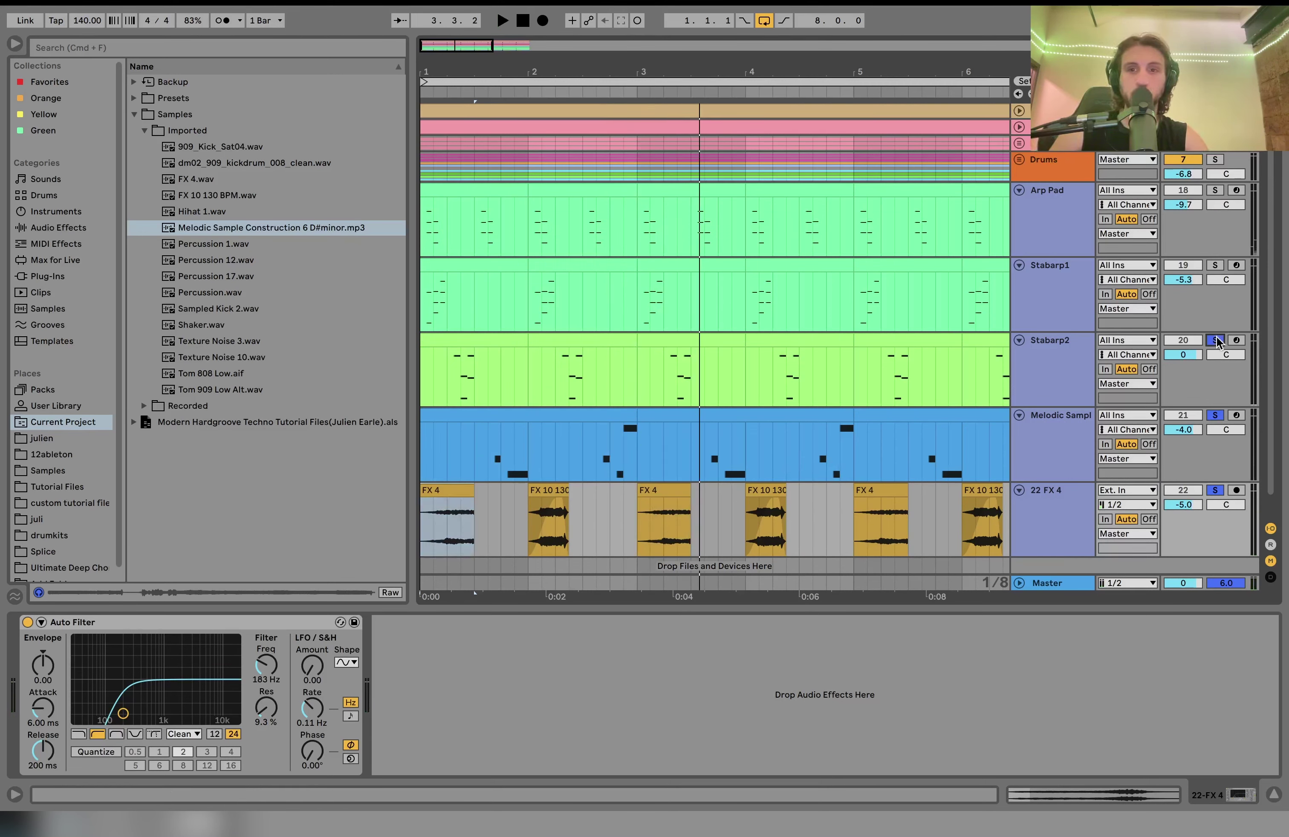
left_click(1216, 266)
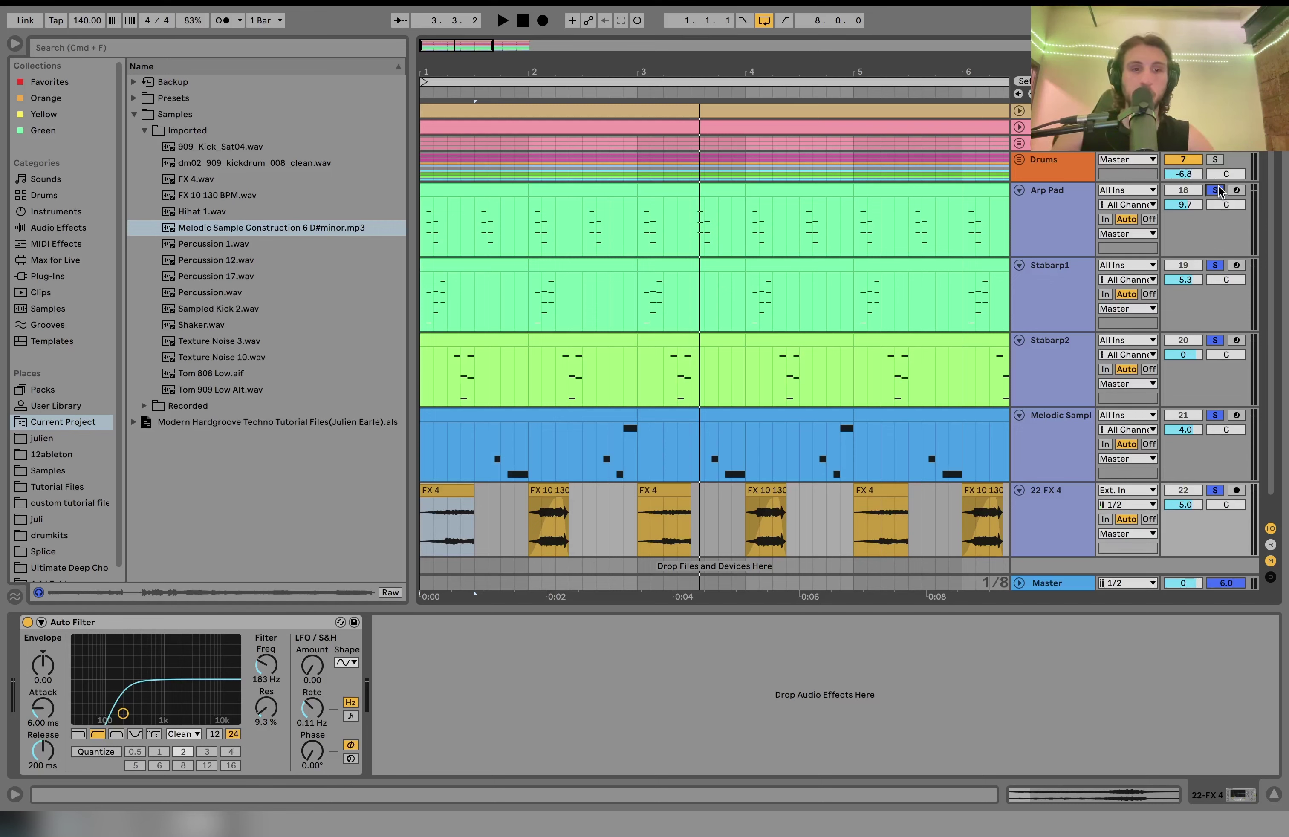
key("space")
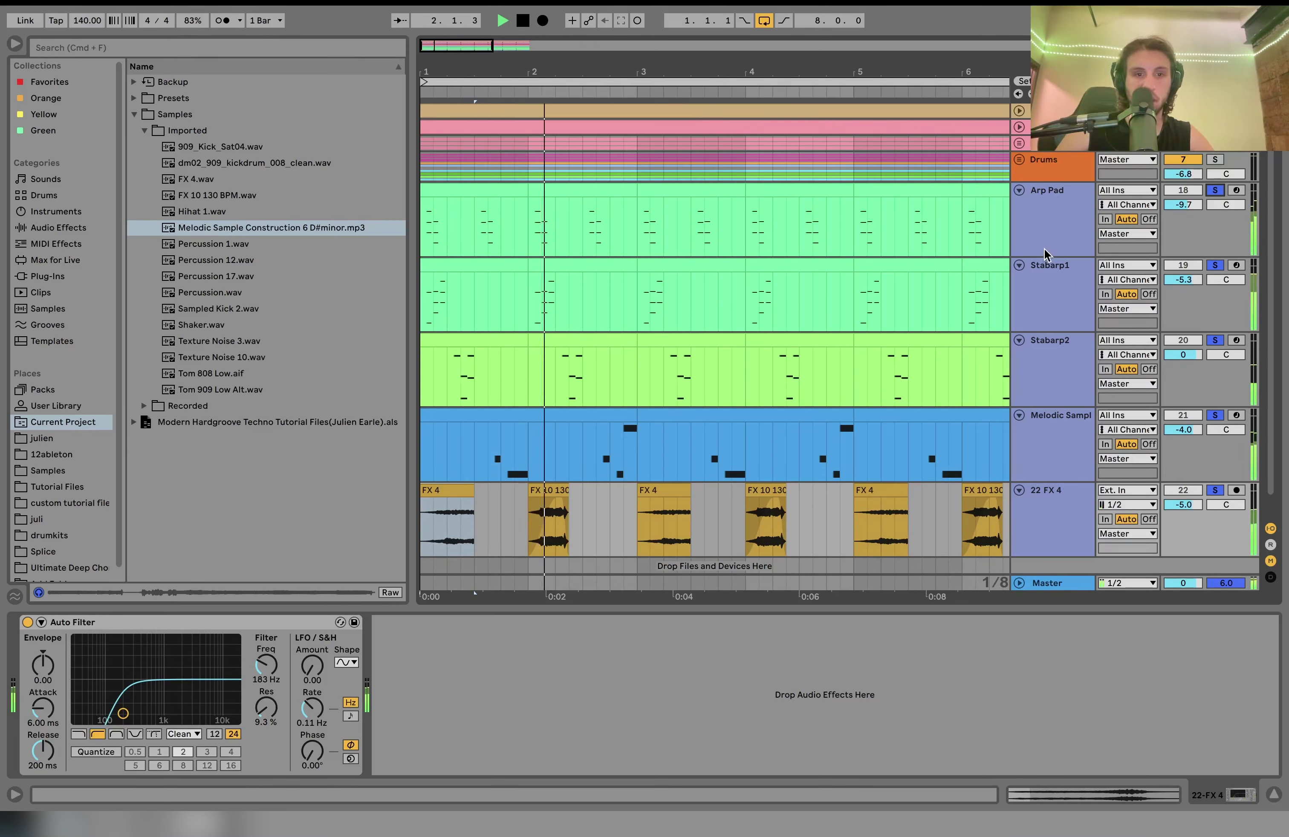
key("space")
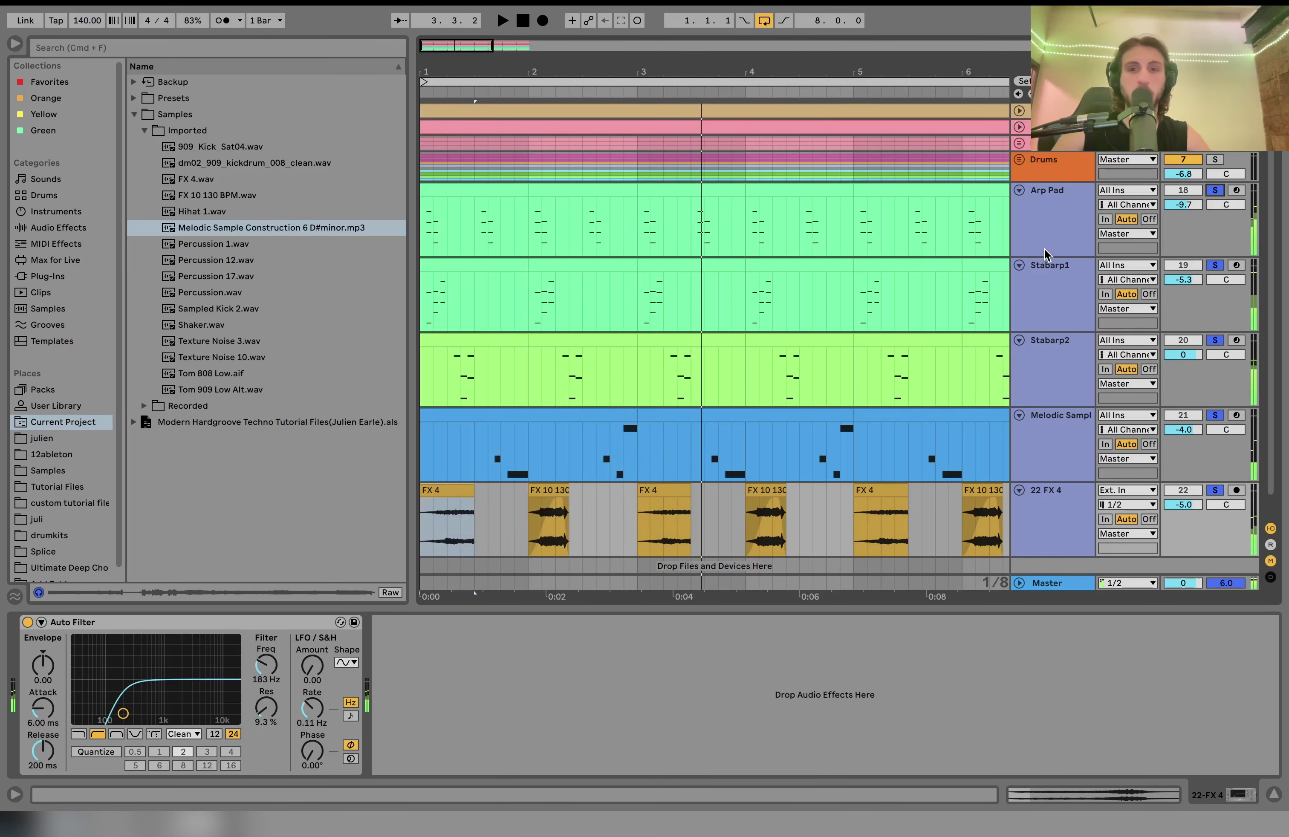
Clear all track solos and play the full eight-bar loop with the drums, showing its whole length in the arrangement.
left_click(1215, 192)
left_click(1041, 538)
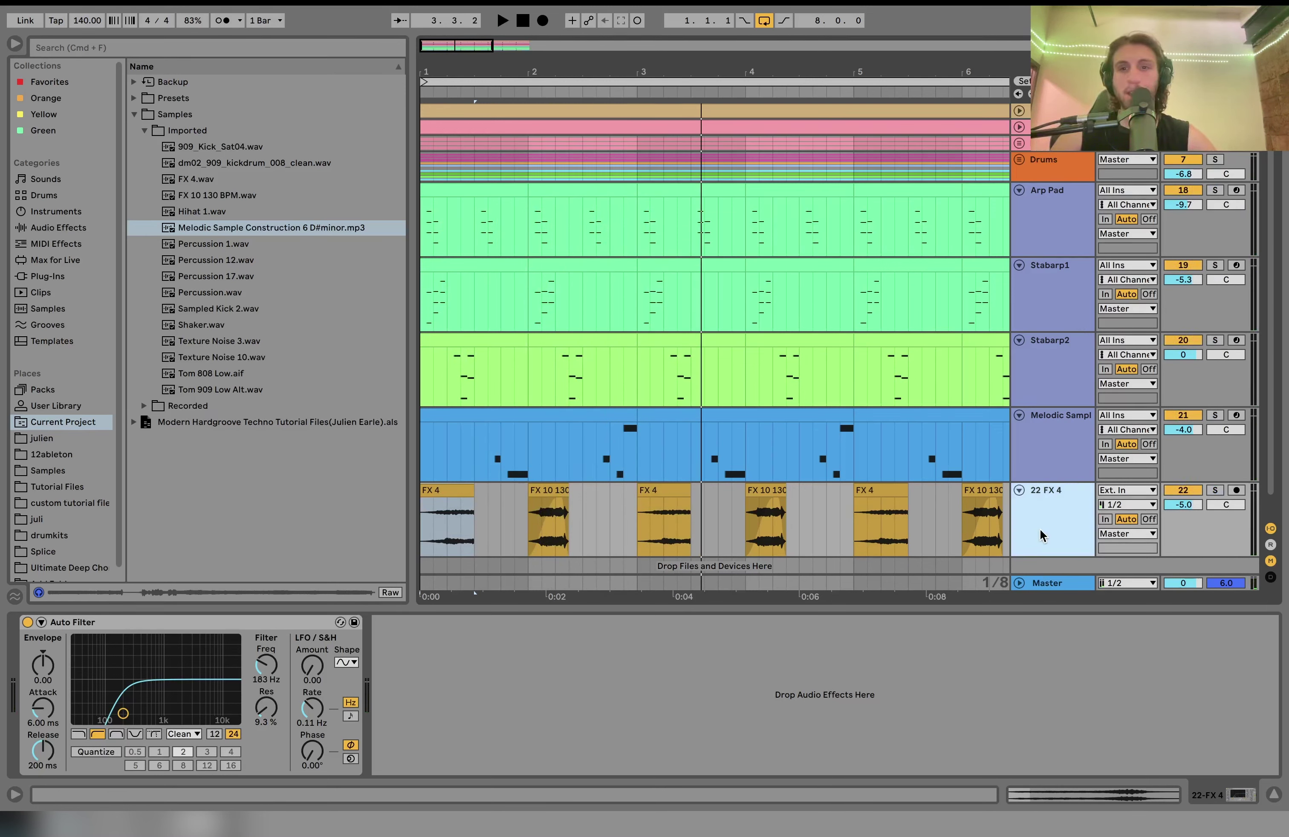
key("space")
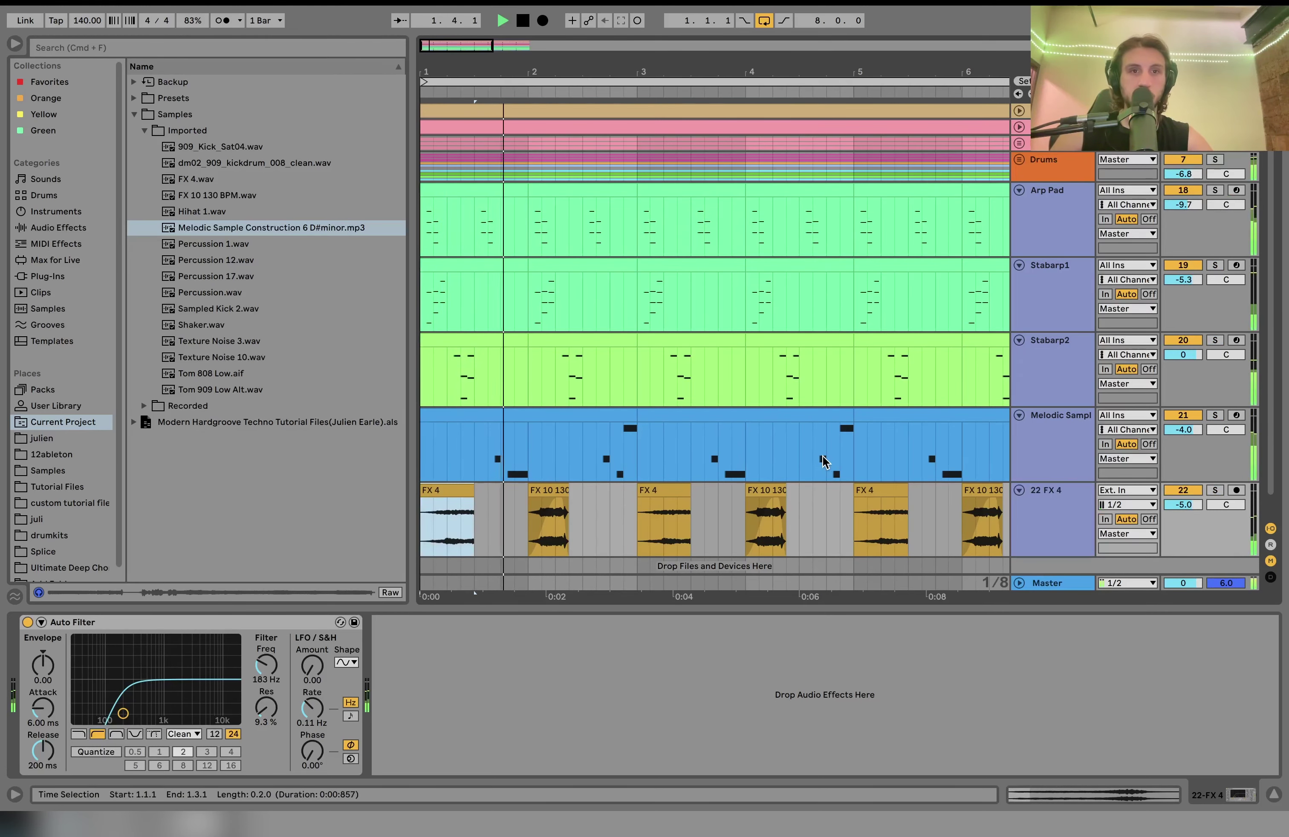
key("minus")
key("minus")
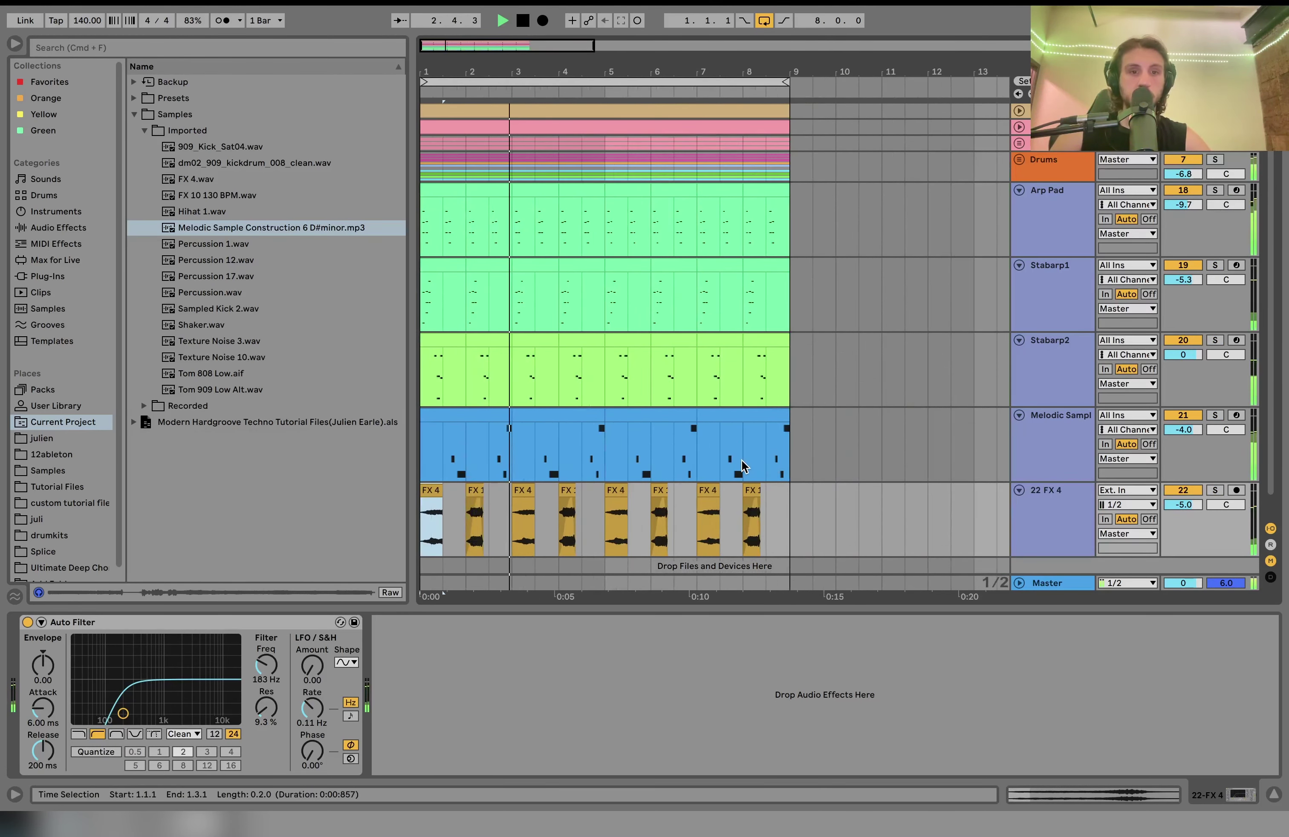
key("space")
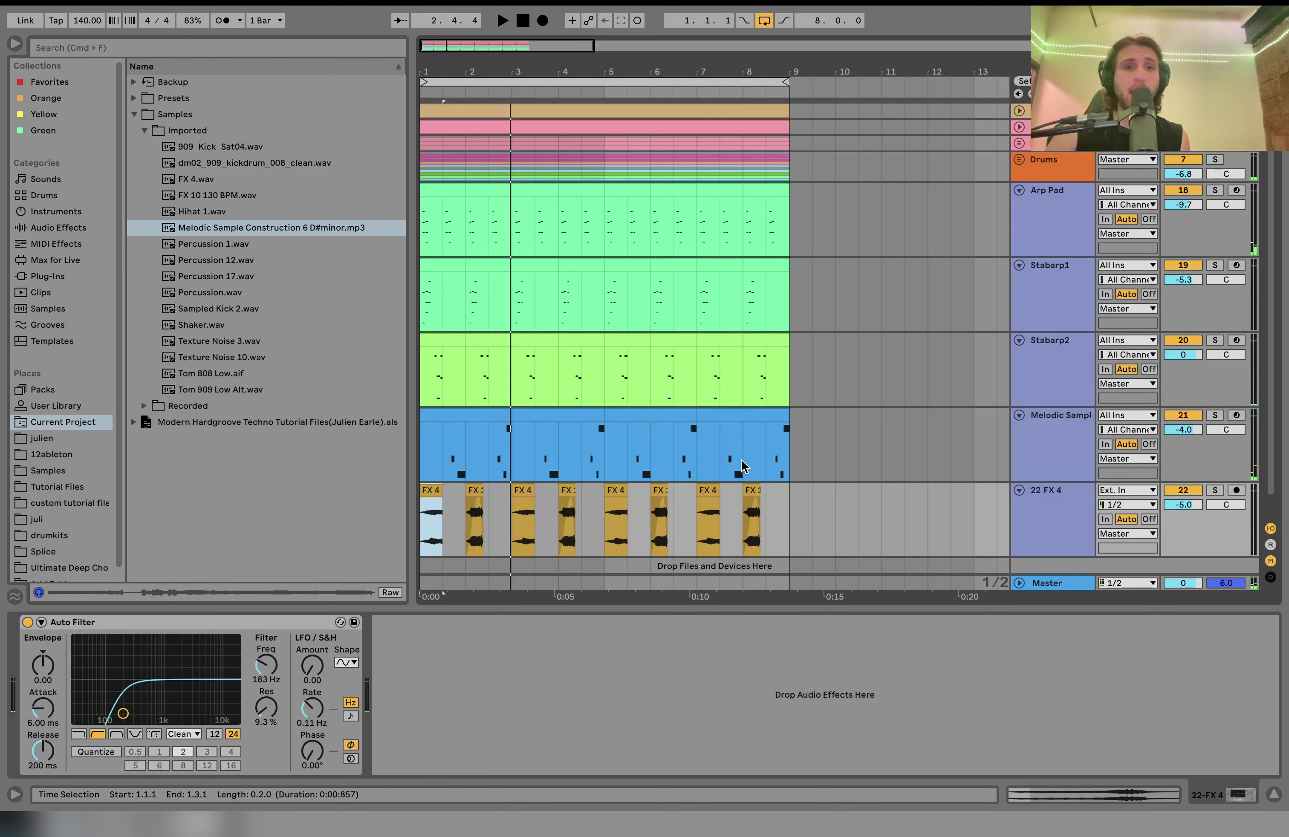